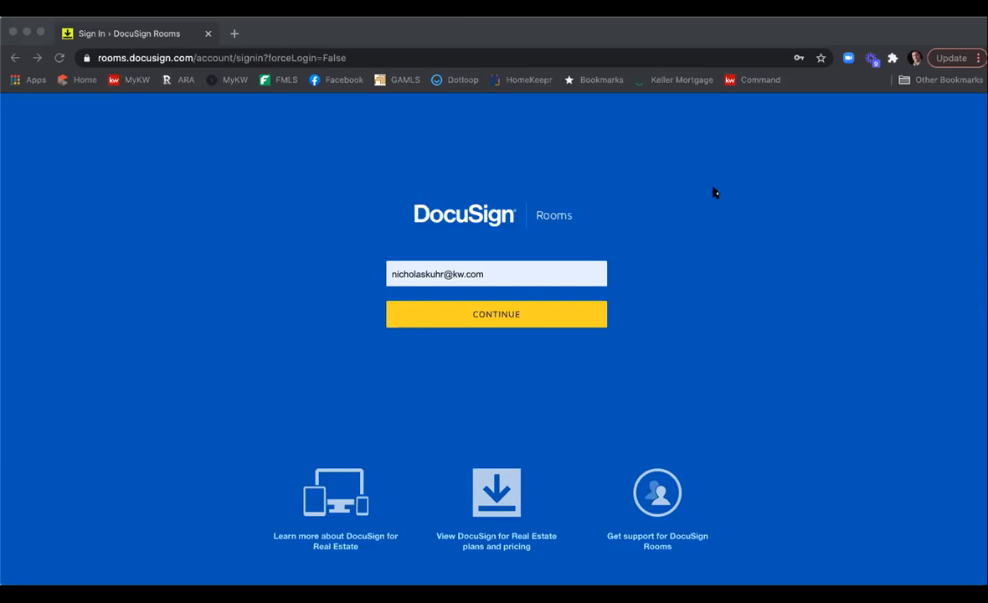
# Continue signing in with the account e-mail and dismiss the attention notice on the dashboard.
pyautogui.click(506, 320)
pyautogui.click(506, 319)
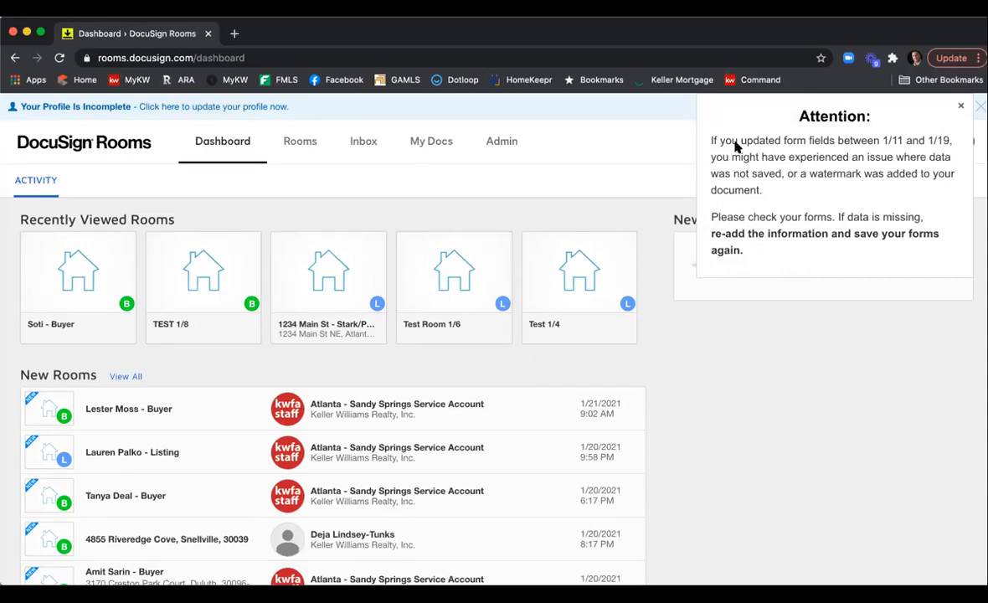
pyautogui.click(960, 107)
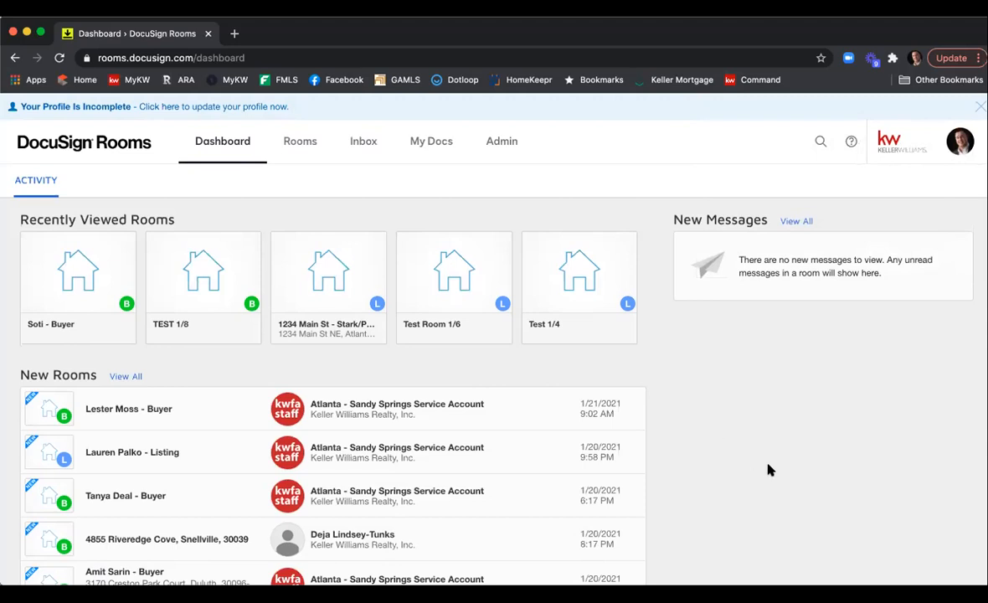
# Start a new room from the Rooms page and name it Test Room 1/21.
pyautogui.click(302, 144)
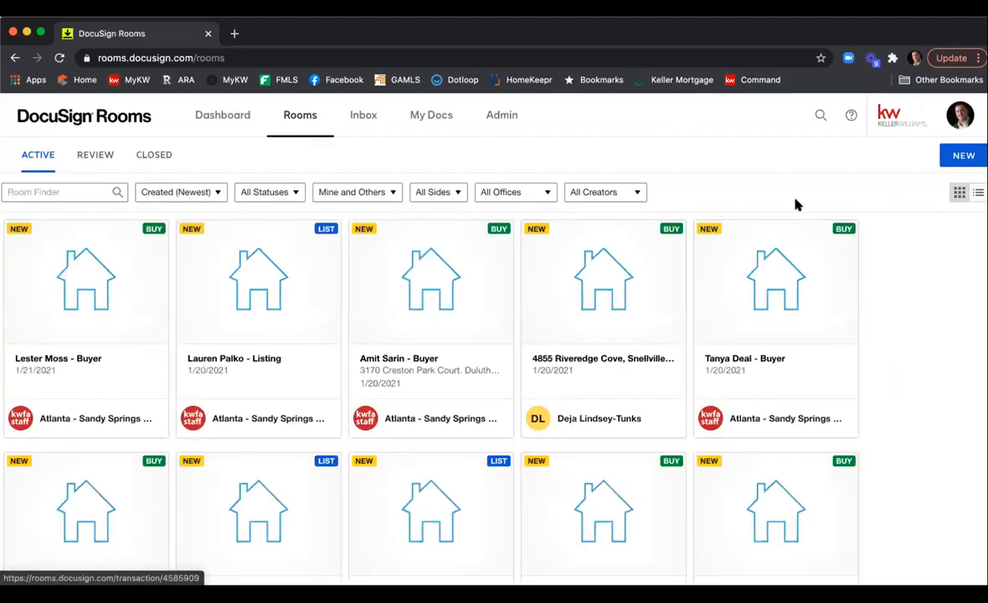
pyautogui.click(959, 157)
pyautogui.click(526, 211)
pyautogui.write('Test Room 1/21')
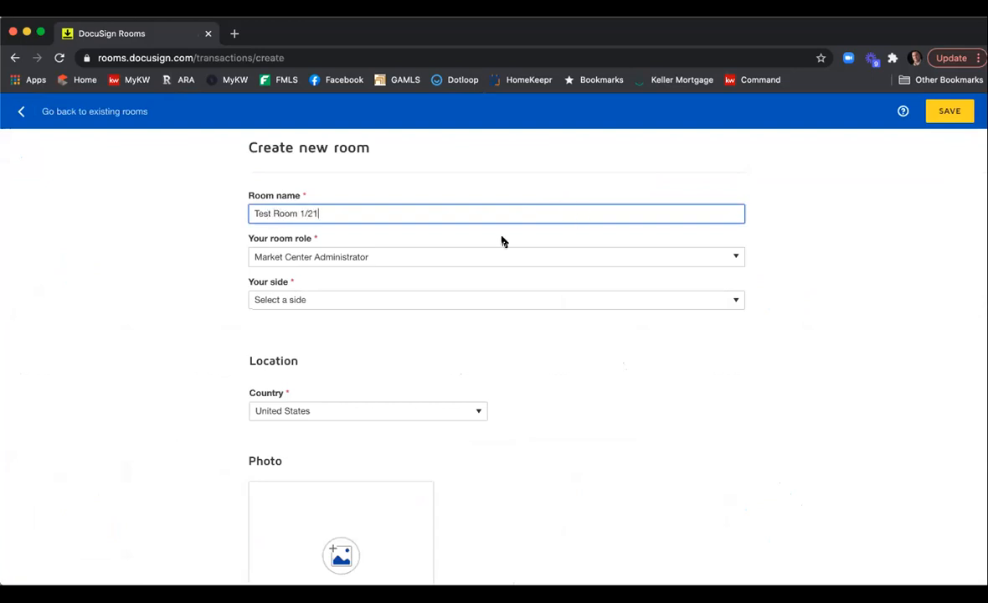
# Set the room role to Agent Owner and the side to List & Buy Side, then save the room.
pyautogui.click(400, 251)
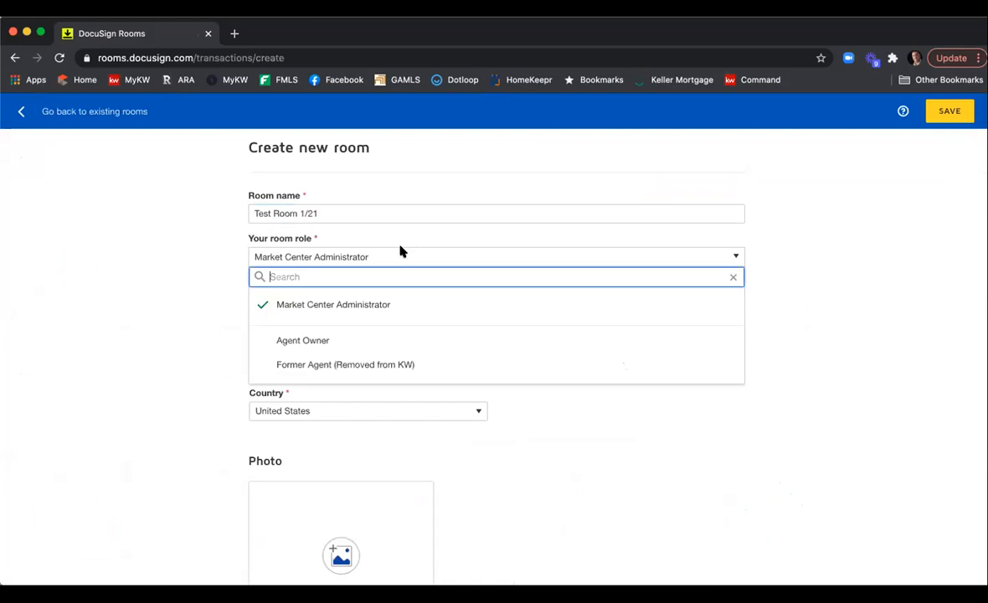
pyautogui.click(392, 339)
pyautogui.click(395, 301)
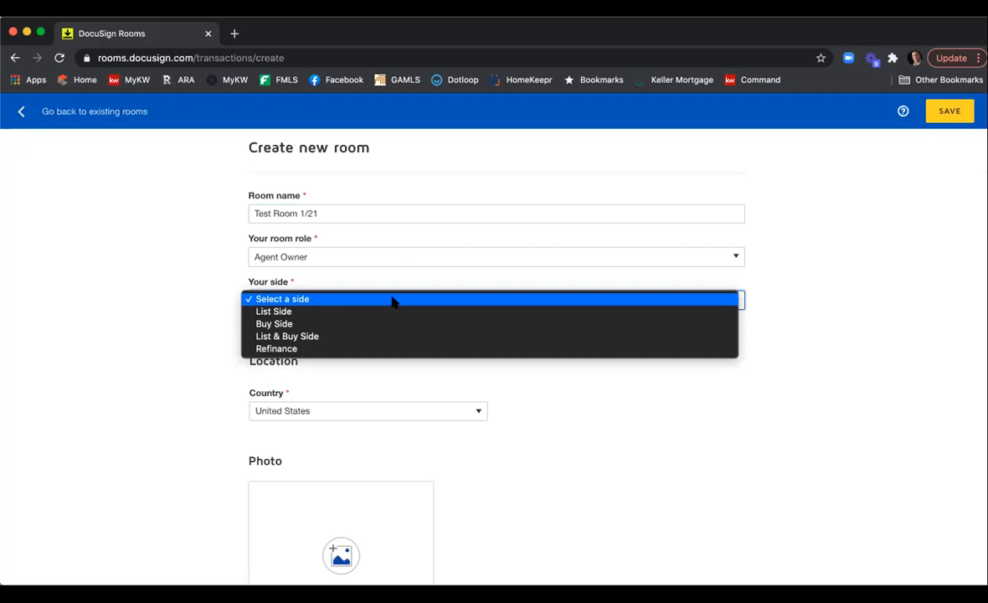
pyautogui.click(375, 335)
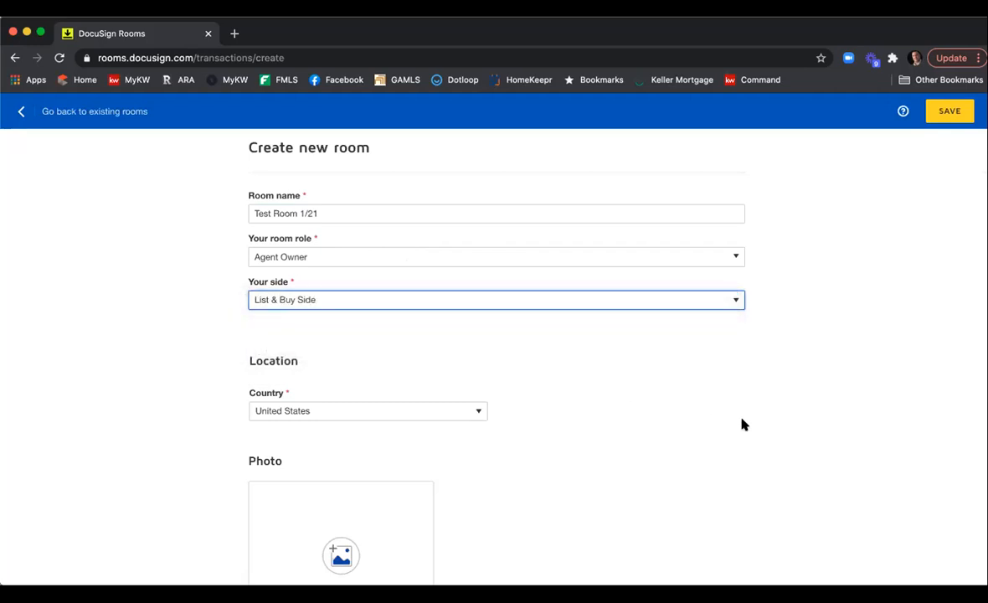
pyautogui.click(946, 113)
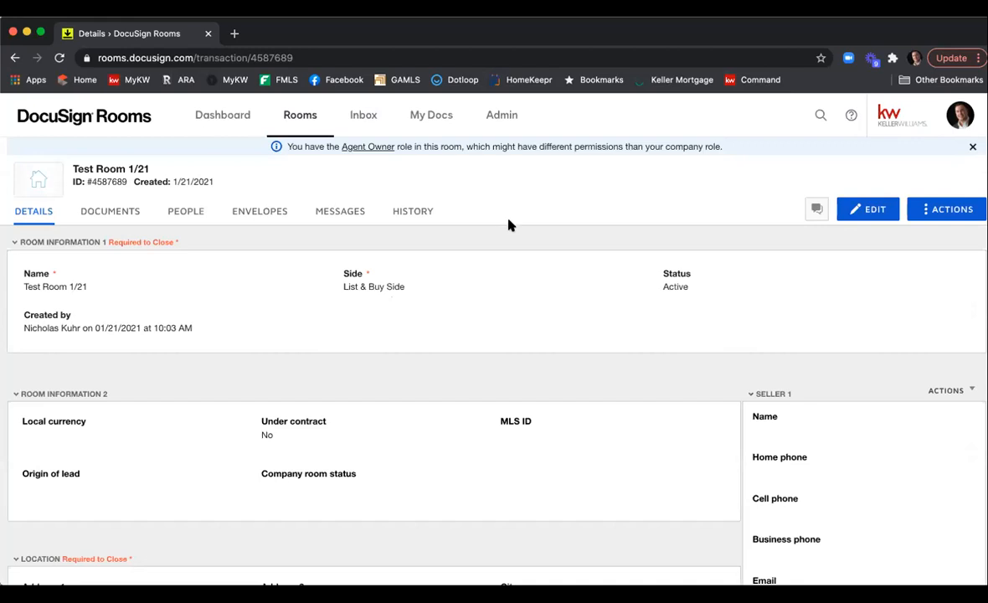
# In the room's documents, add DocuSign Forms from the GAR - Georgia Association of Realtors library.
pyautogui.click(115, 218)
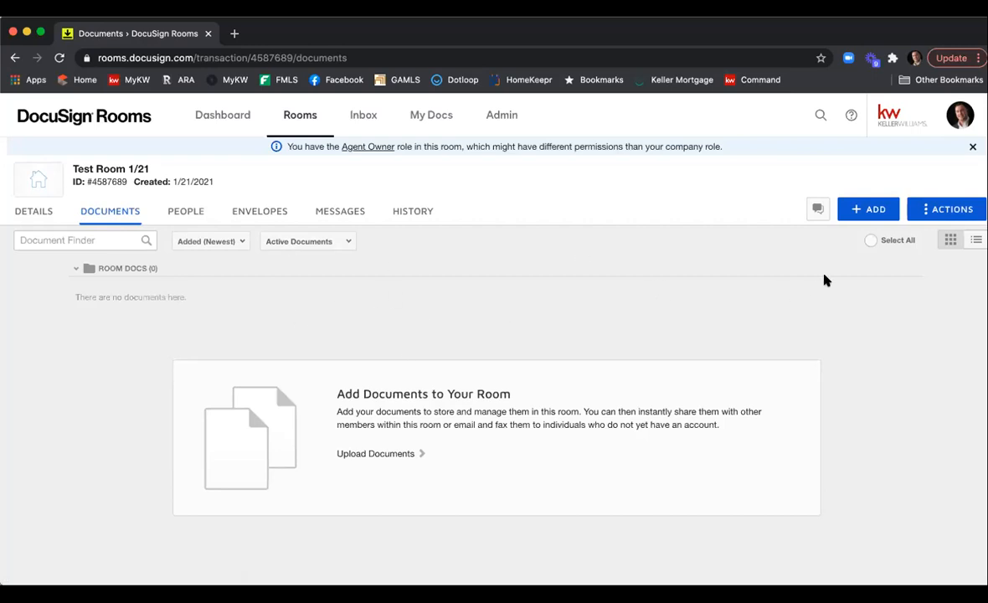
pyautogui.click(866, 211)
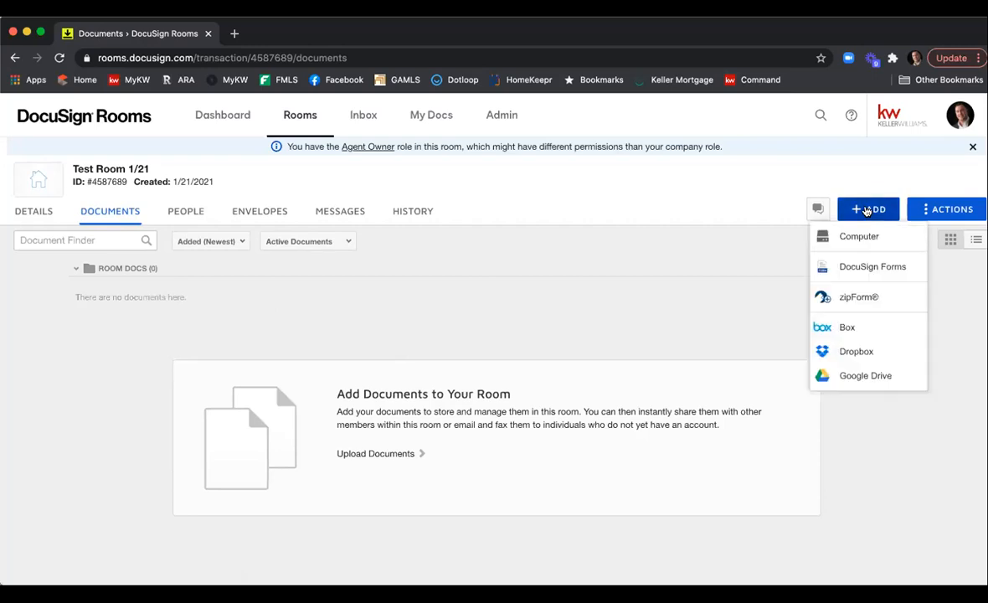
pyautogui.click(863, 269)
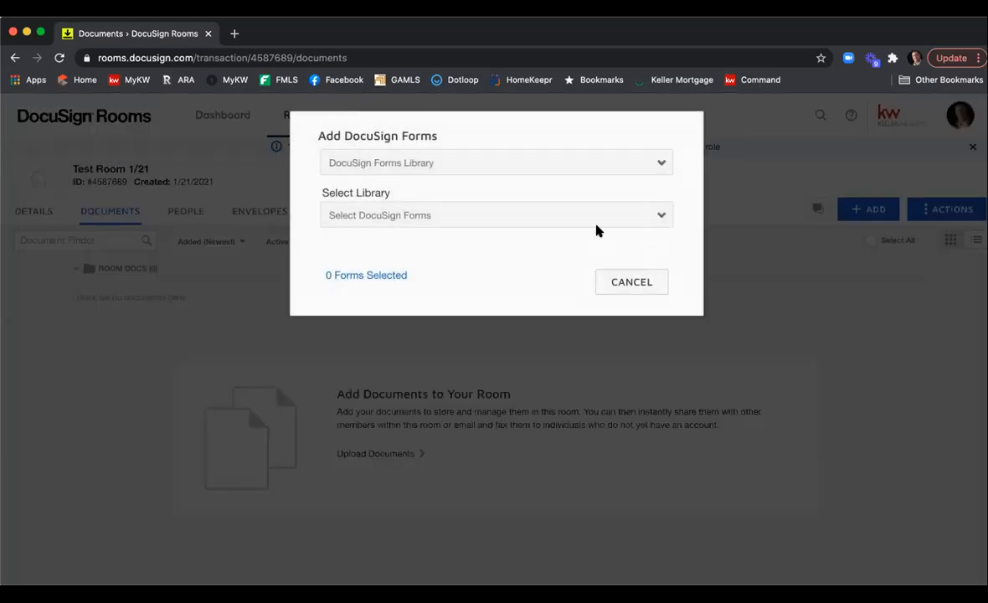
pyautogui.click(591, 223)
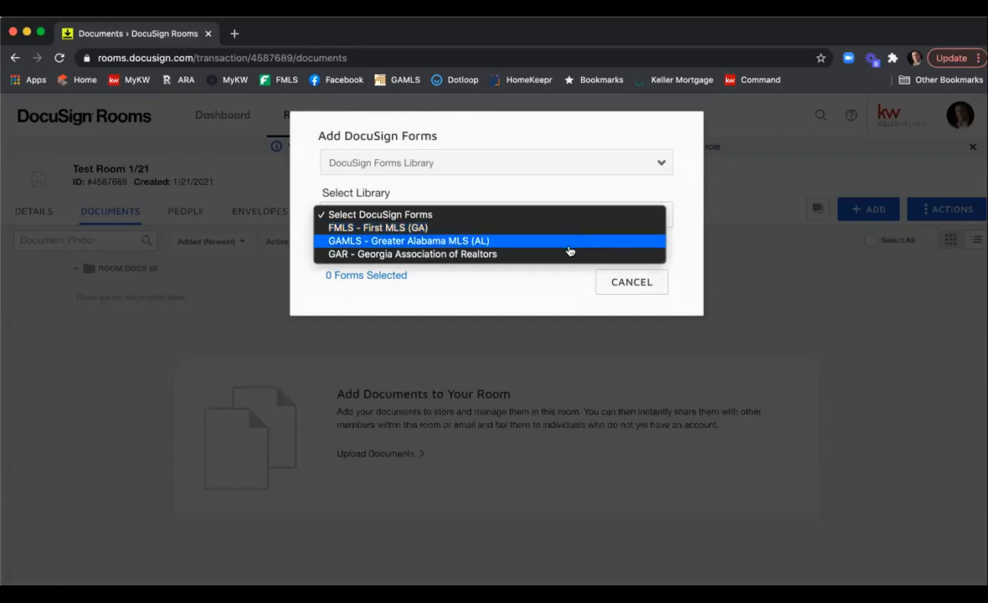
pyautogui.click(574, 255)
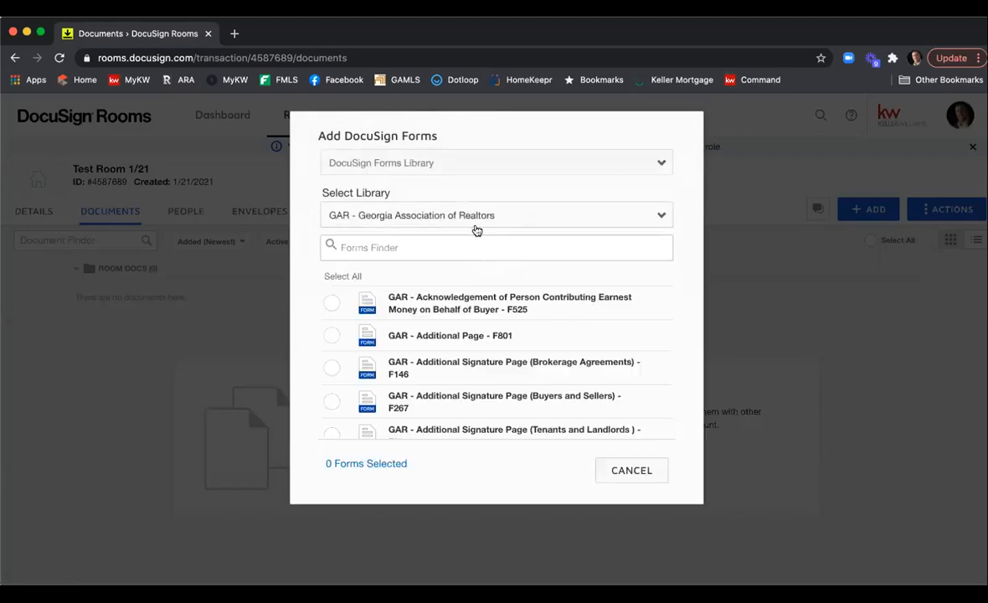
# Search for and select the forms F201 Purchase and Sale Agreement and F101 Exclusive Seller Listing Agreement.
pyautogui.write('f201')
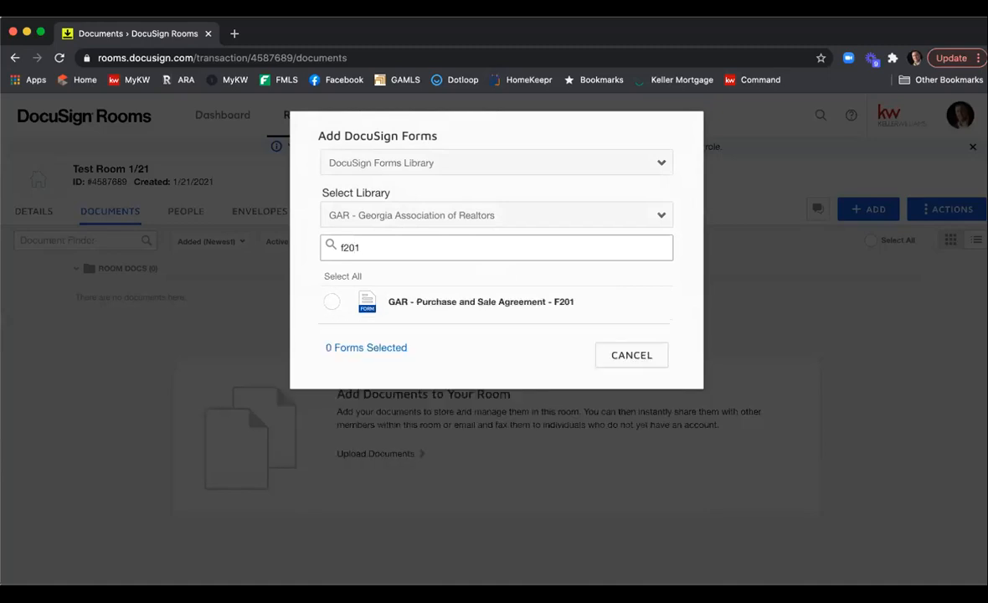
pyautogui.click(331, 301)
pyautogui.moveTo(379, 253); pyautogui.dragTo(291, 251)
pyautogui.write('f101')
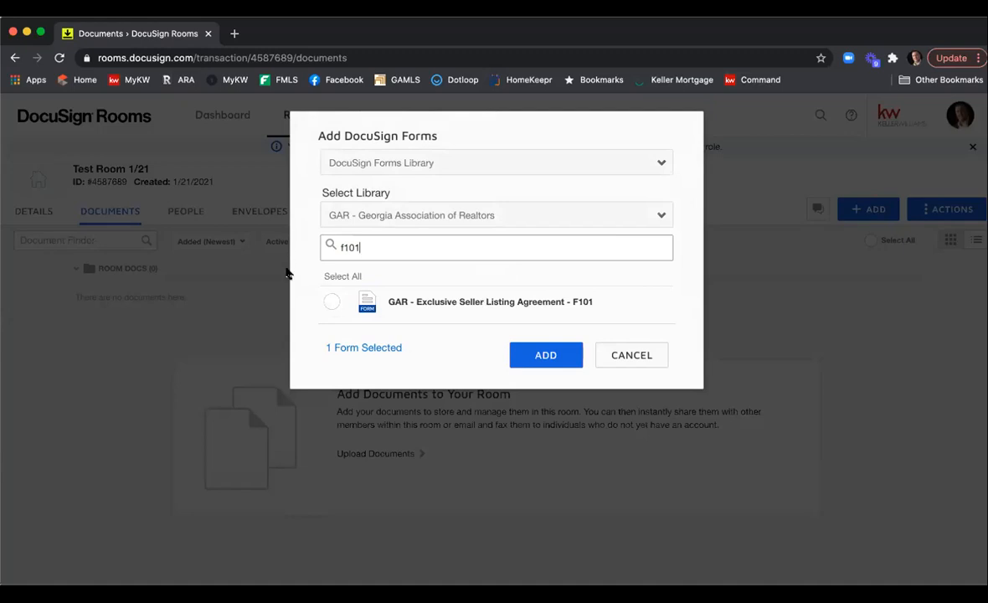
pyautogui.click(331, 302)
pyautogui.moveTo(380, 255); pyautogui.dragTo(316, 250)
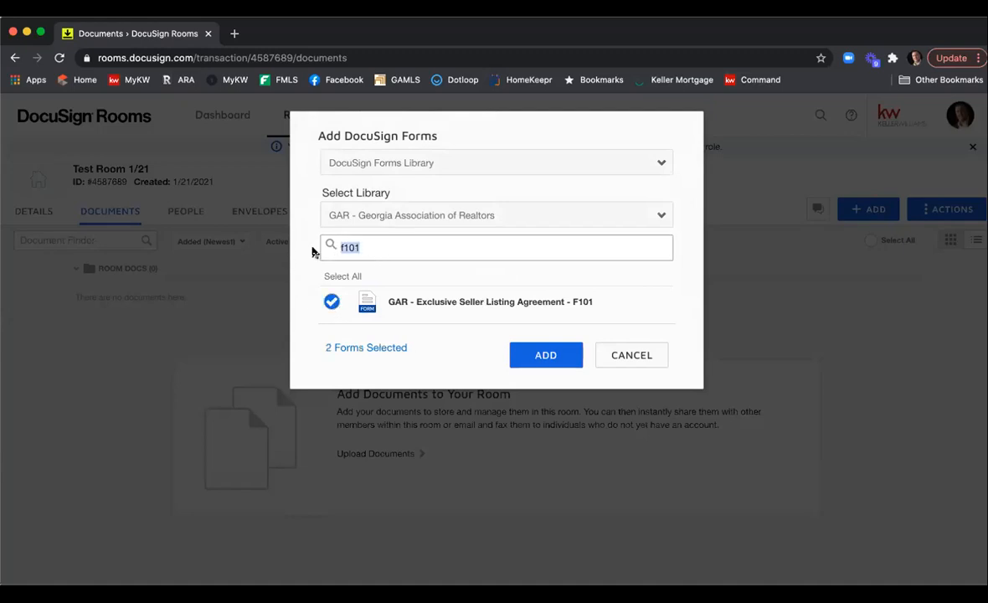
# Search for buyer brok, select the Exclusive Buyer Brokerage Agreement F110, and add the selected forms.
pyautogui.write('buyer brok')
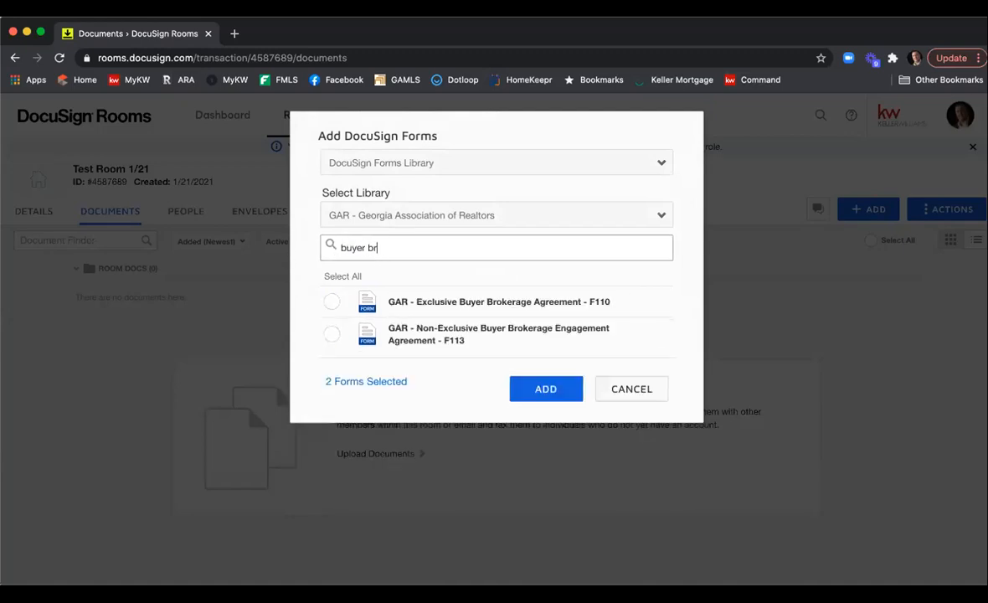
pyautogui.click(333, 302)
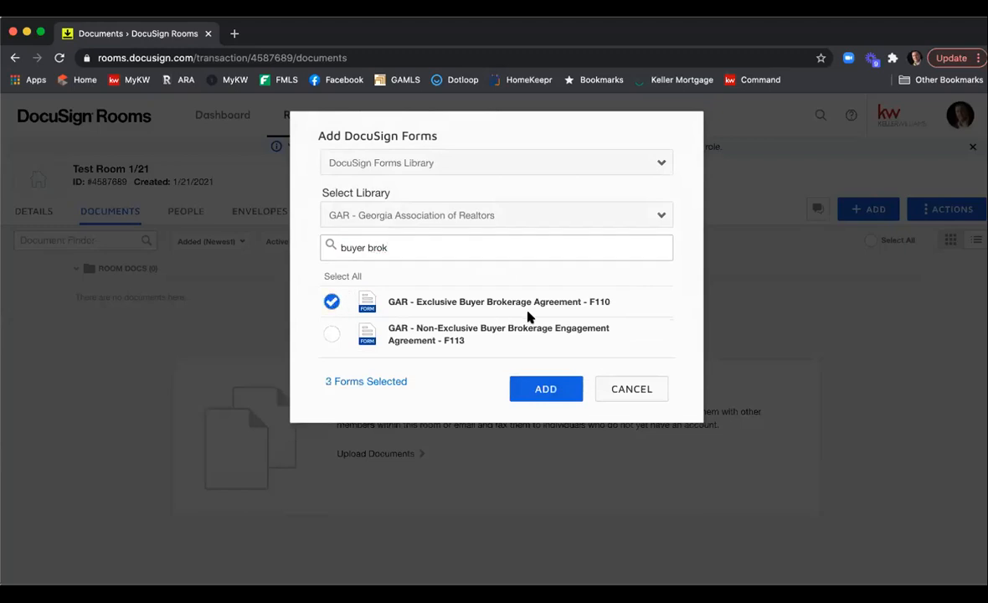
pyautogui.click(542, 387)
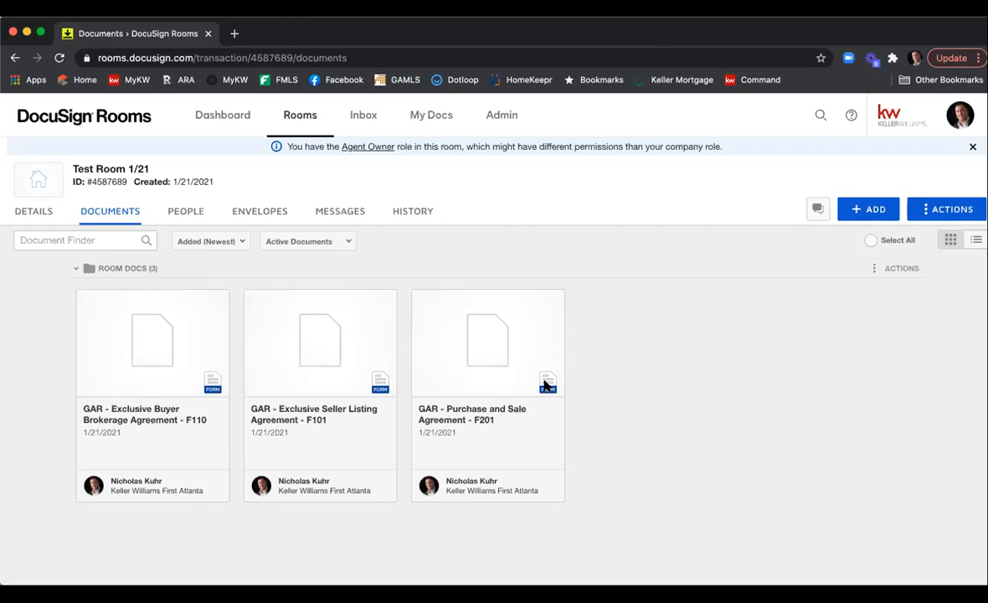
# Open the Exclusive Seller Listing Agreement F101 and read through its first page.
pyautogui.click(324, 341)
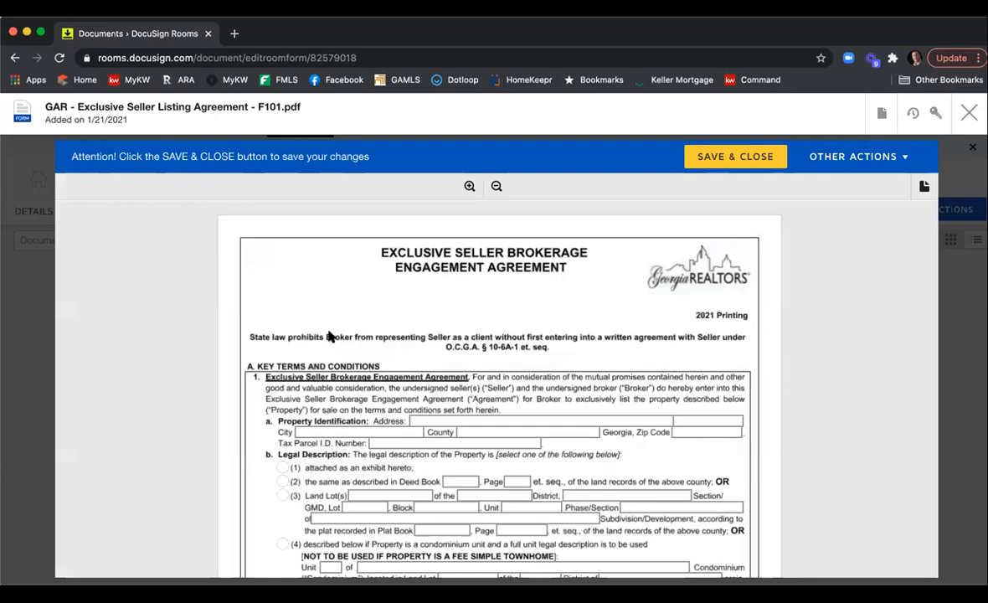
pyautogui.scroll(-2, 494, 335)
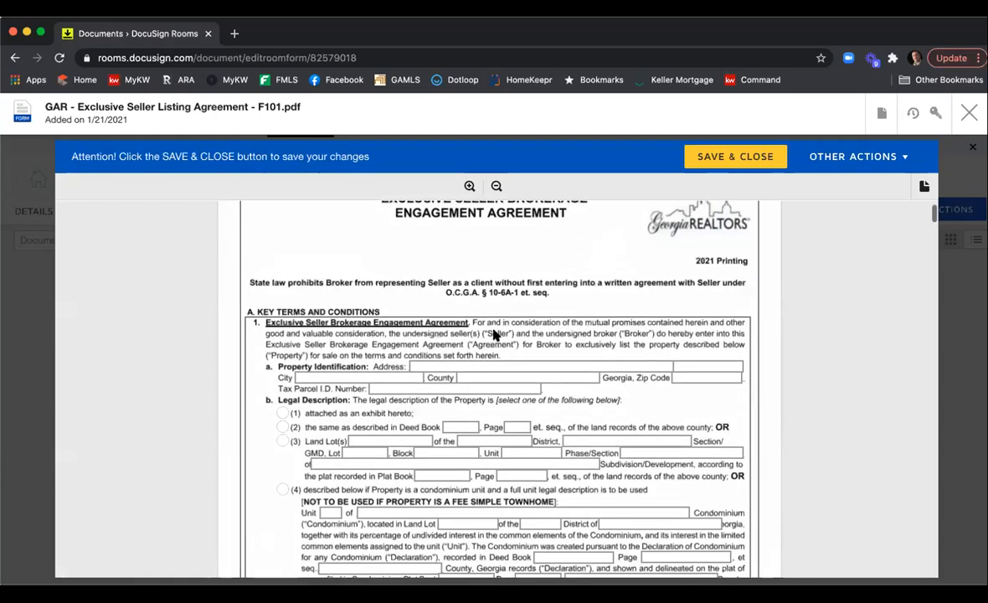
pyautogui.scroll(-2, 494, 335)
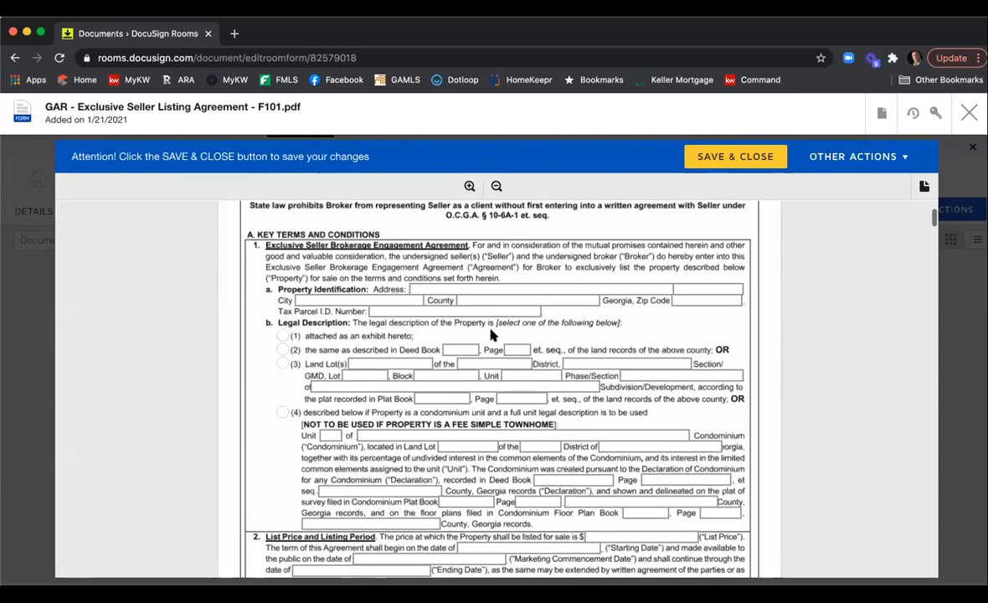
pyautogui.scroll(-6, 492, 335)
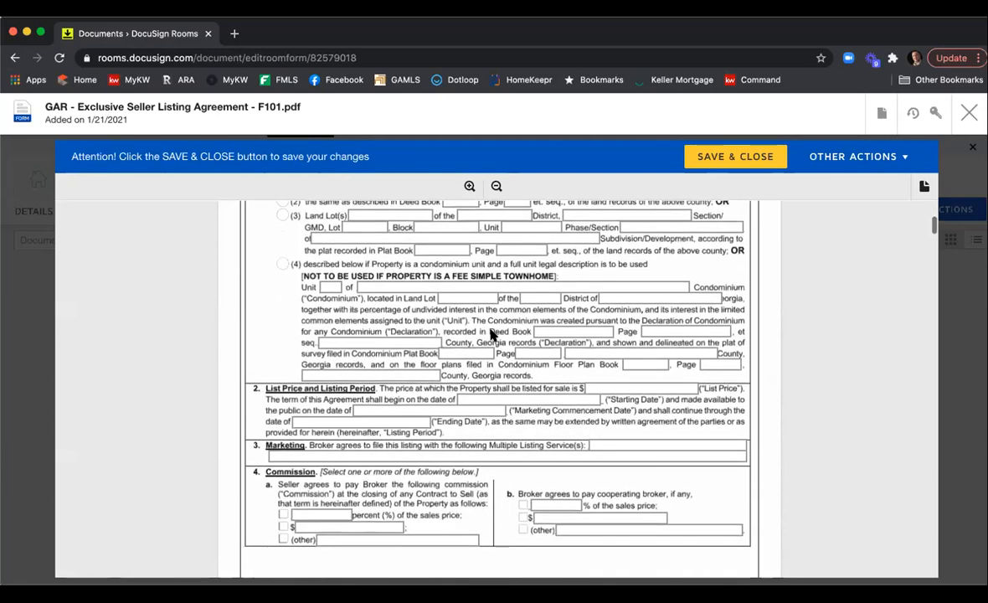
pyautogui.scroll(-15, 488, 334)
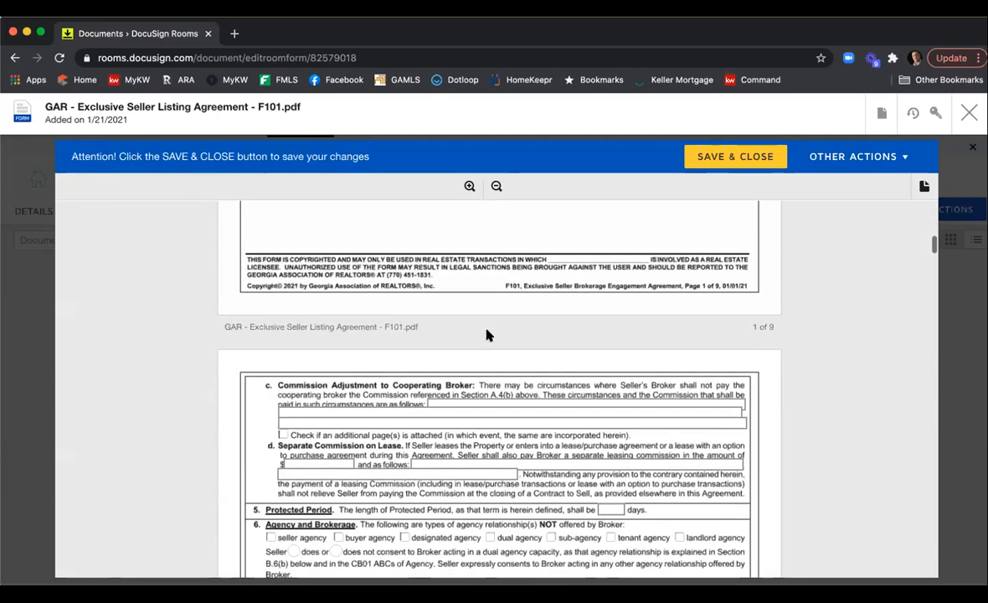
pyautogui.scroll(5, 488, 335)
pyautogui.scroll(13, 488, 335)
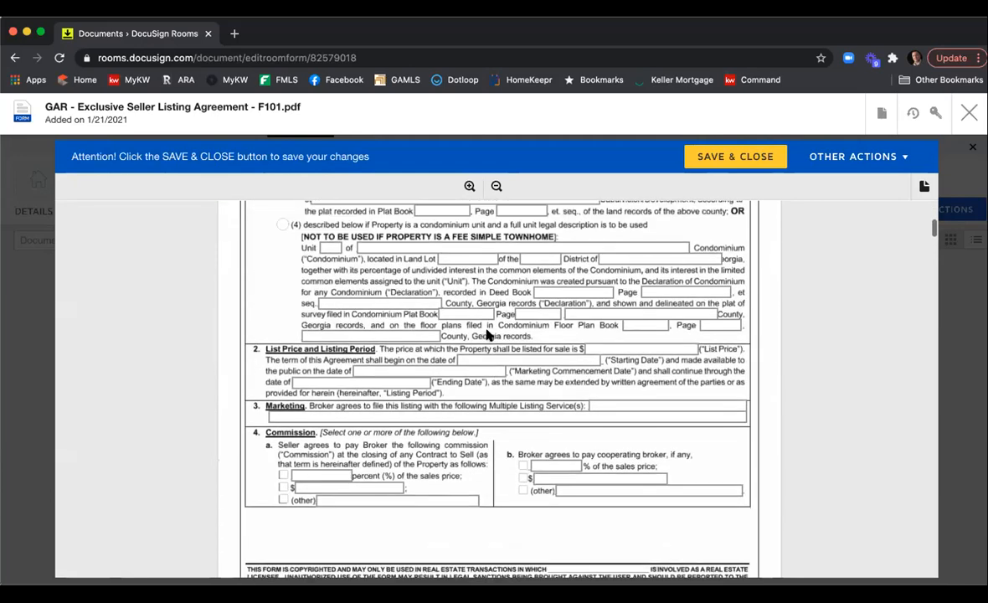
pyautogui.scroll(4, 487, 331)
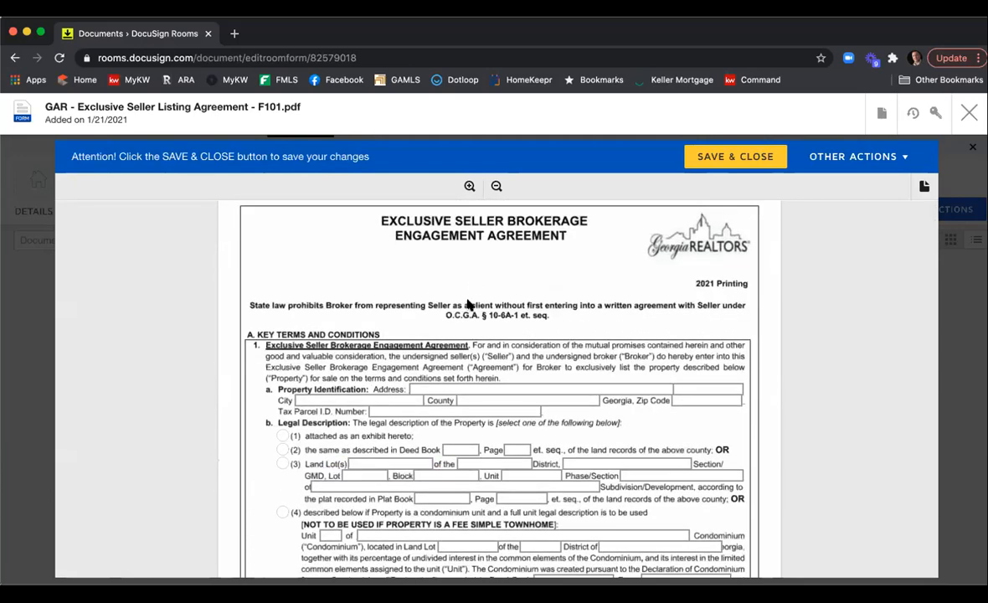
pyautogui.scroll(-6, 452, 308)
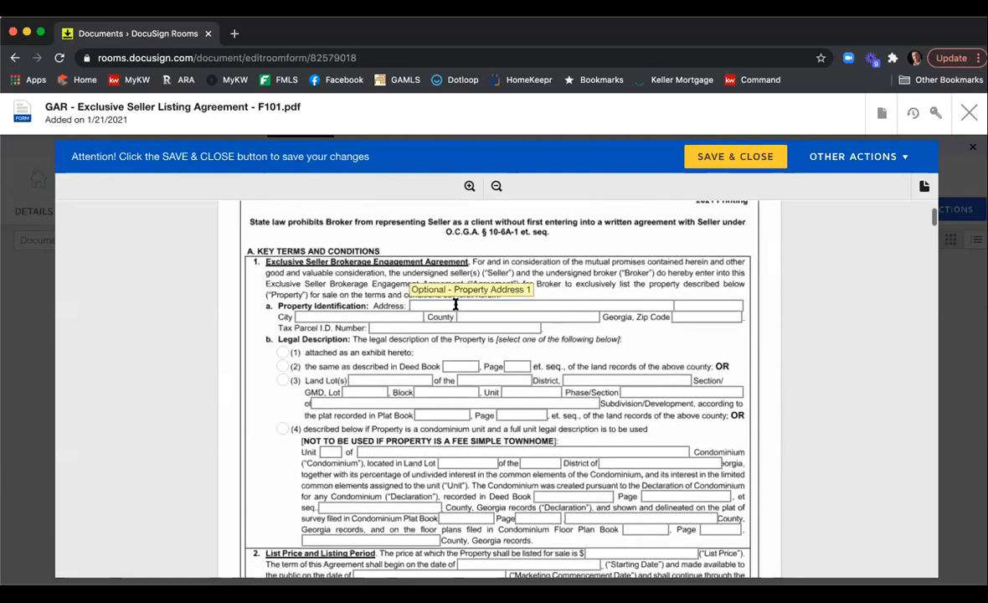
pyautogui.scroll(-3, 454, 304)
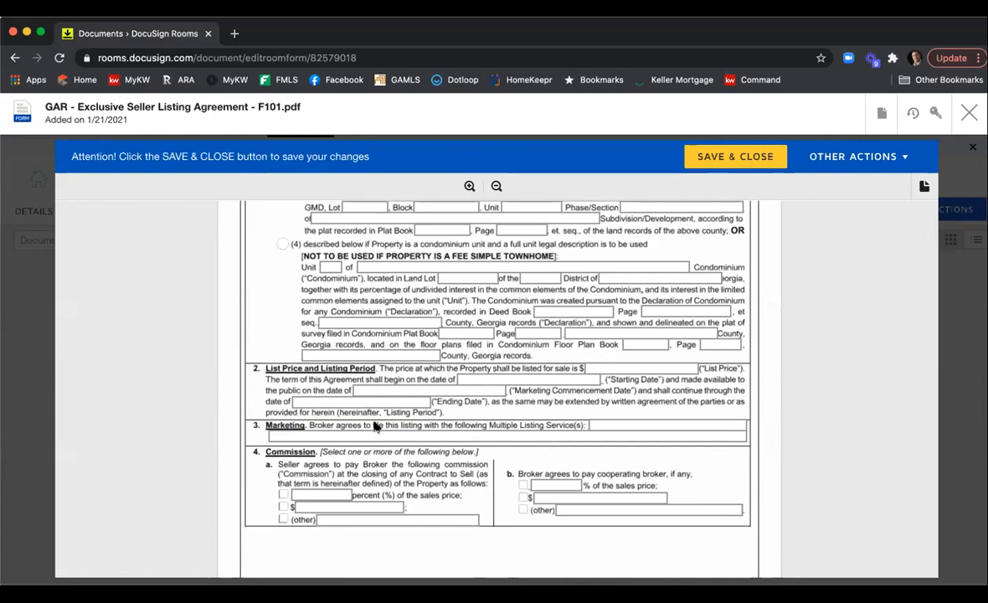
# Fill the Marketing listing services with First Multiple Listing Service and Georgia Multiple Listing Service, & Keller Williams Listing Service.
pyautogui.click(606, 425)
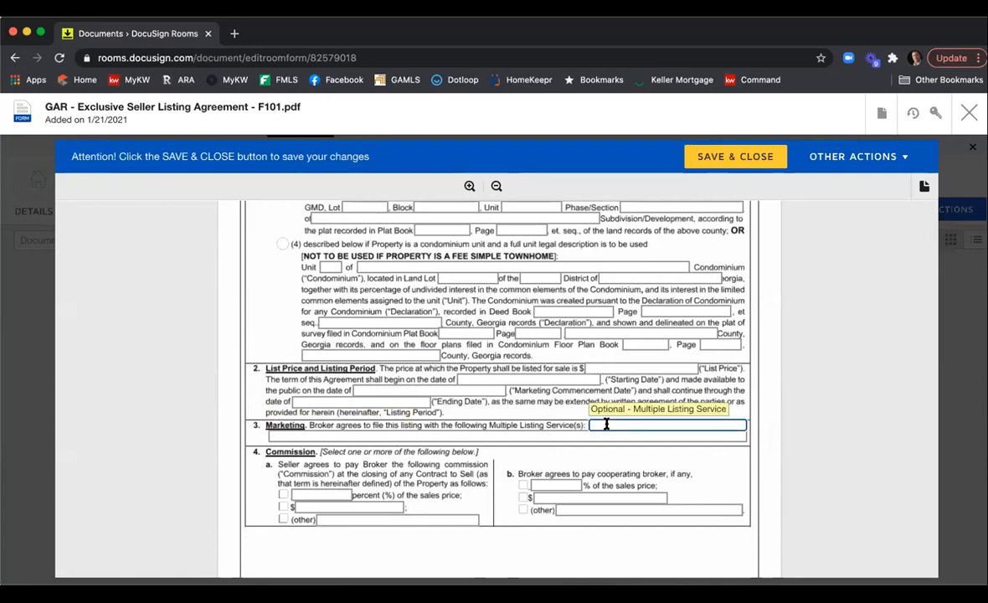
pyautogui.write('First Multiple.')
pyautogui.press('BackSpace')
pyautogui.write('Listing Service')
pyautogui.press('Tab')
pyautogui.write('Georgia ')
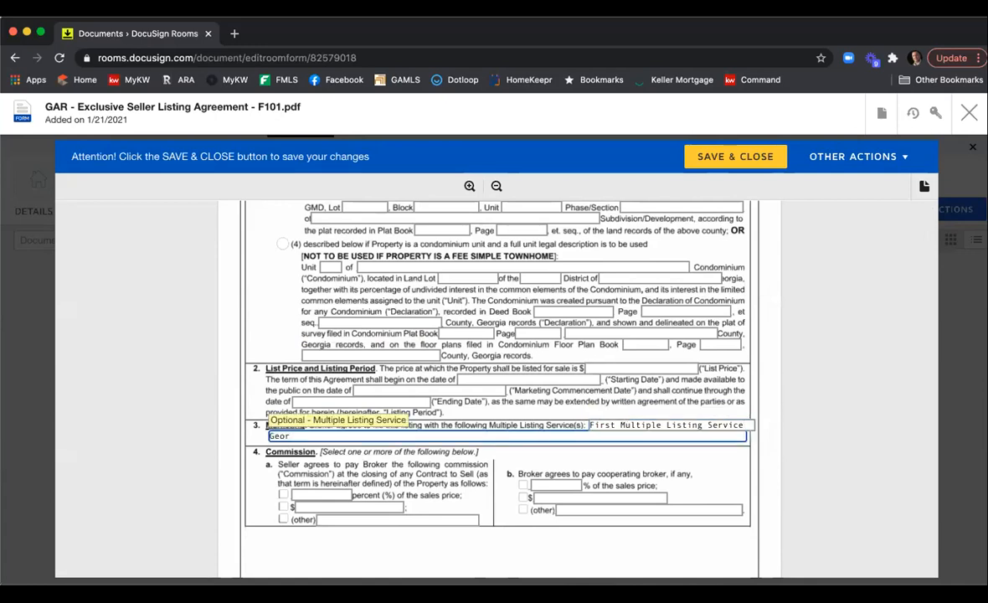
pyautogui.write('Multiple Listing Service, & Keller Williams Listing Service')
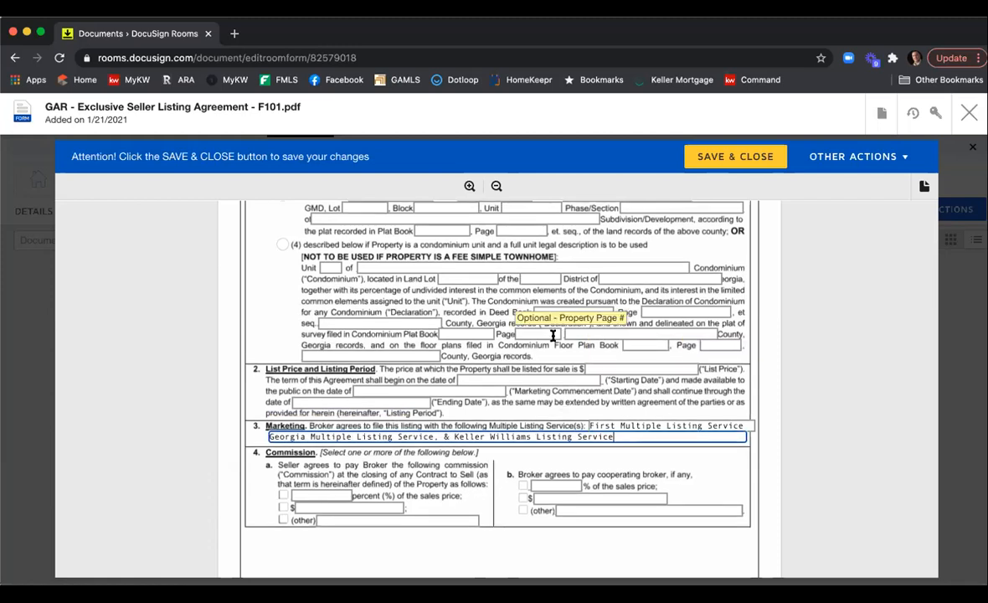
# Check the percent-of-sales-price boxes for both the seller's broker commission and the cooperating broker commission.
pyautogui.scroll(-3, 553, 334)
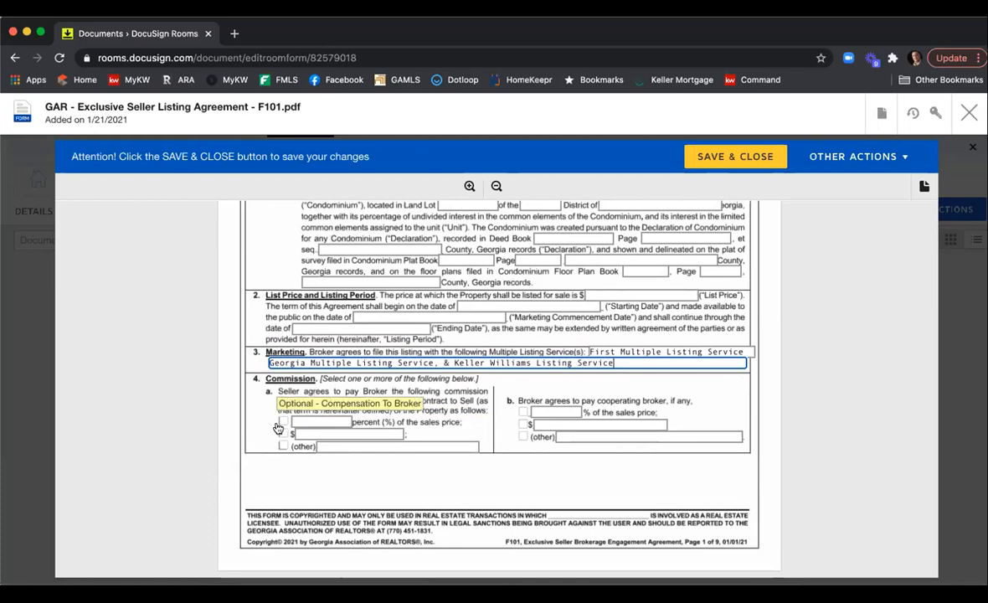
pyautogui.click(282, 421)
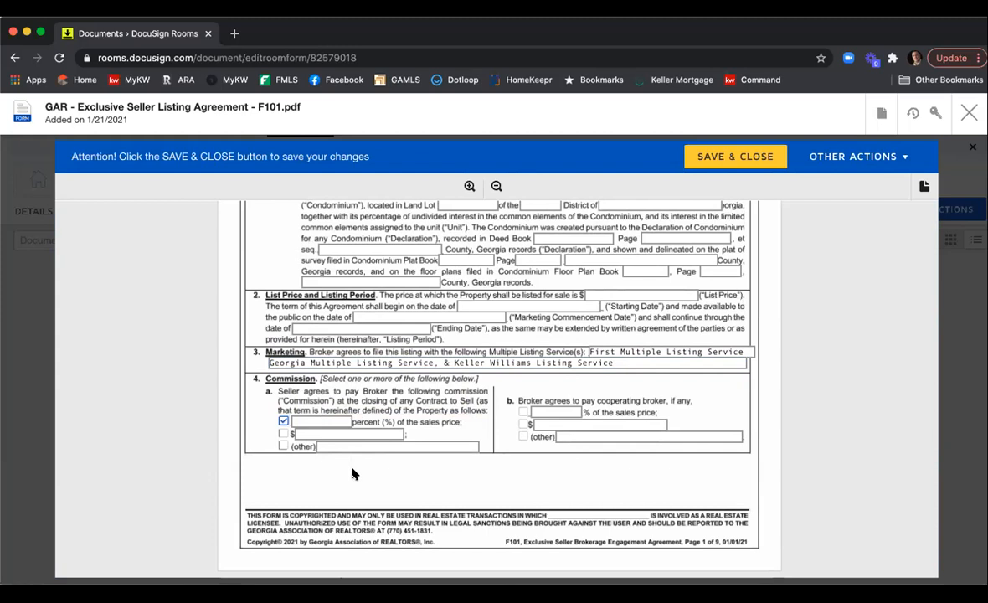
pyautogui.click(523, 412)
# Set the Protected Period to 90 days.
pyautogui.scroll(-3, 498, 408)
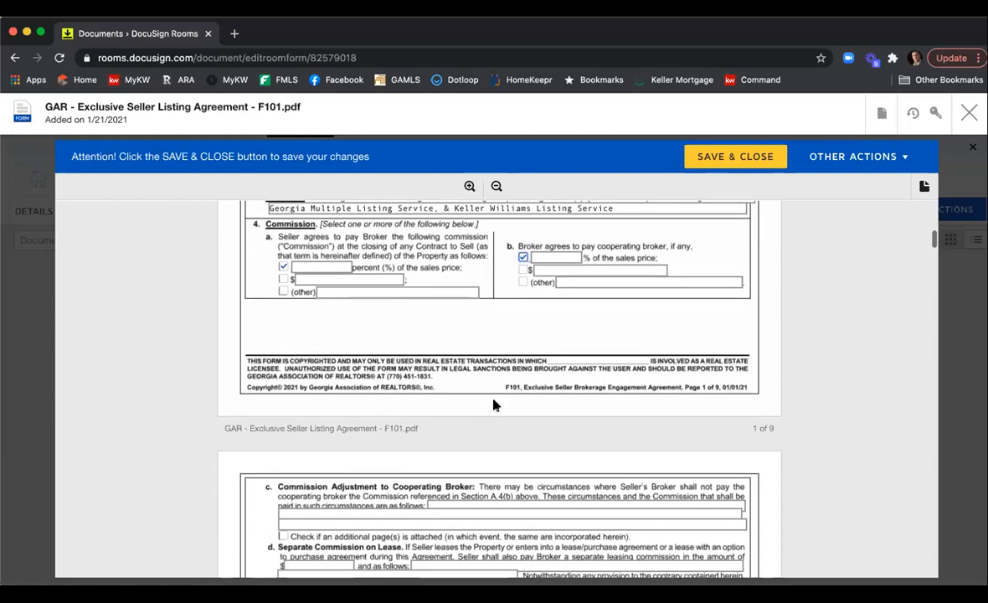
pyautogui.scroll(-2, 494, 405)
pyautogui.scroll(-1, 494, 406)
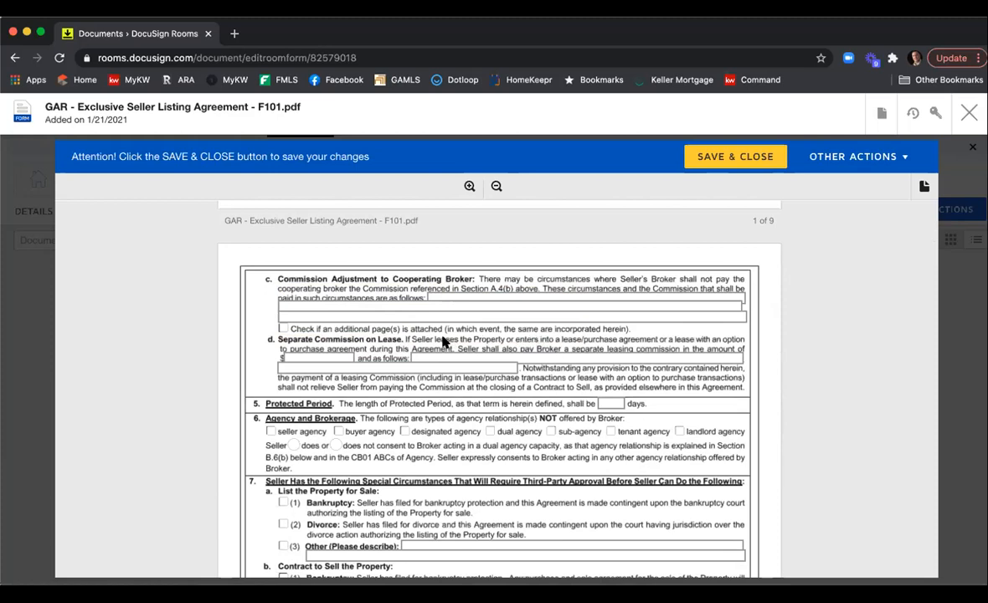
pyautogui.scroll(-1, 470, 341)
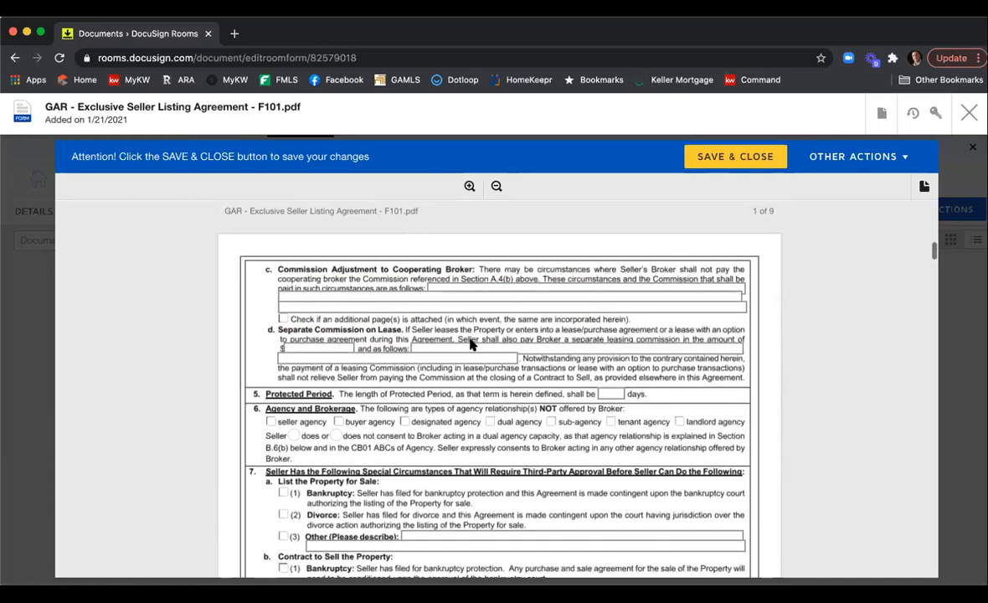
pyautogui.click(610, 362)
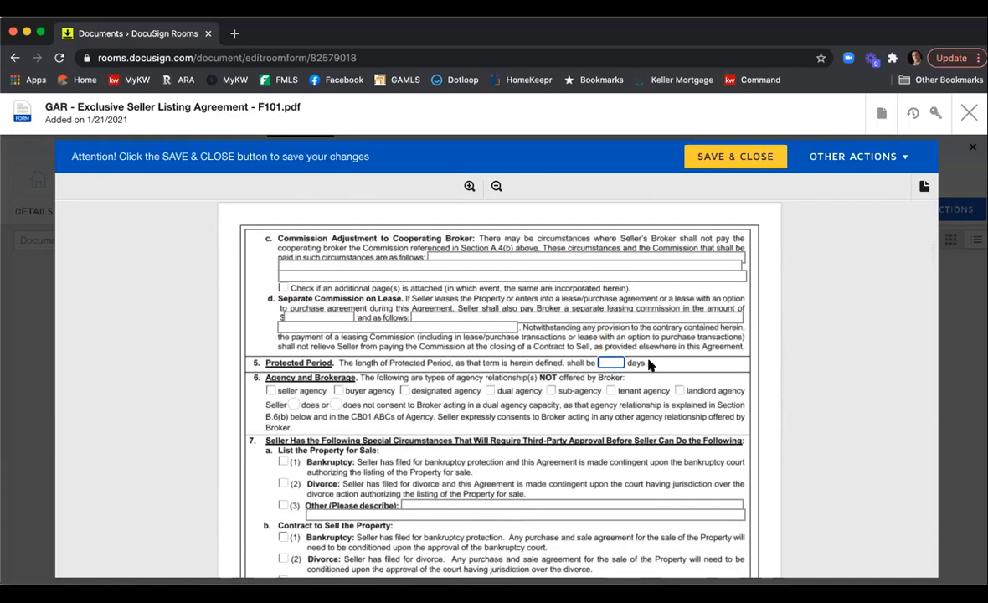
pyautogui.write('90')
# Mark dual agency and sub-agency as relationships not offered, and select that the seller does not consent to dual agency.
pyautogui.scroll(-1, 435, 339)
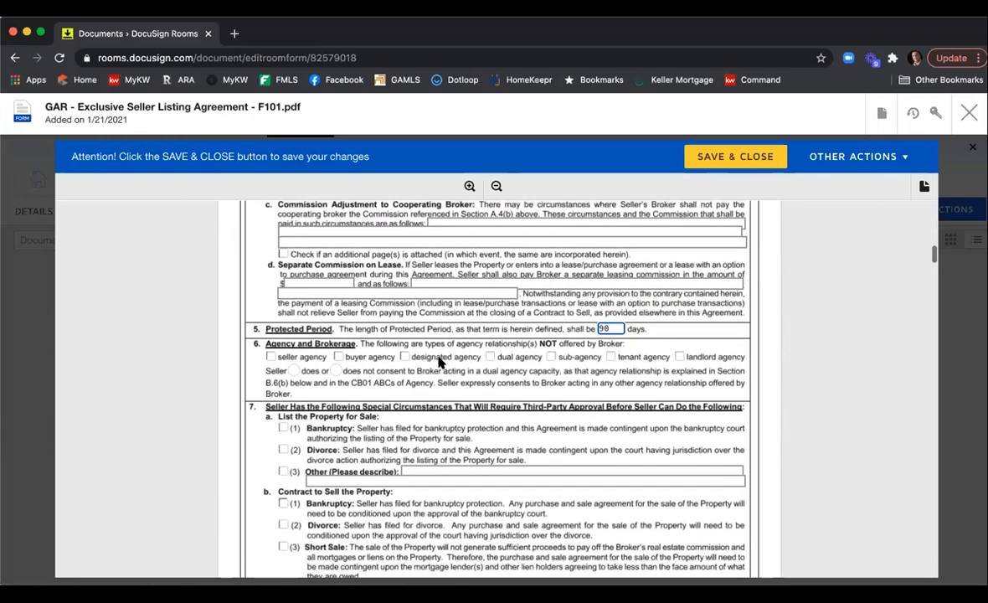
pyautogui.click(550, 356)
pyautogui.click(490, 356)
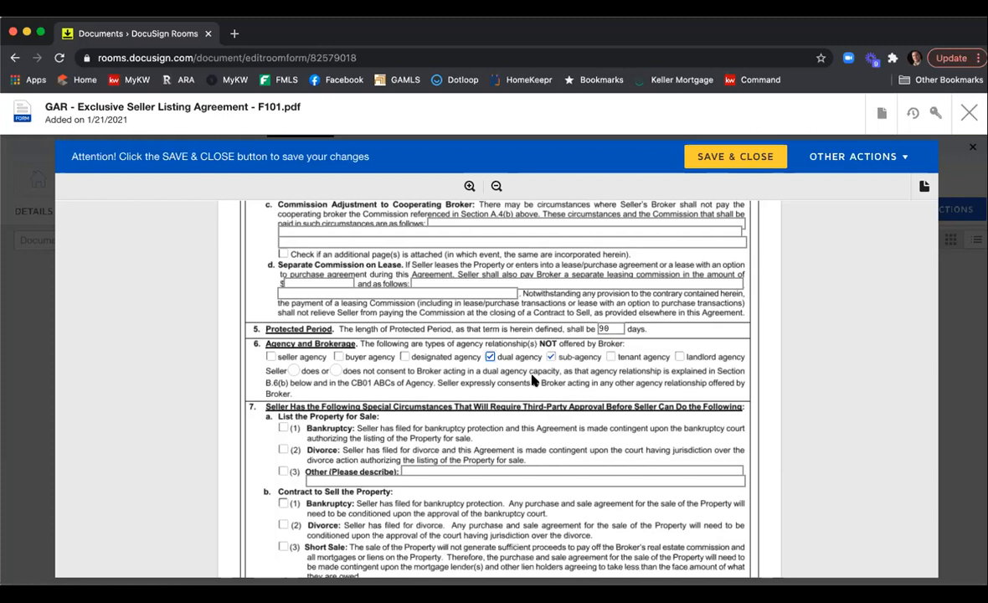
pyautogui.click(333, 372)
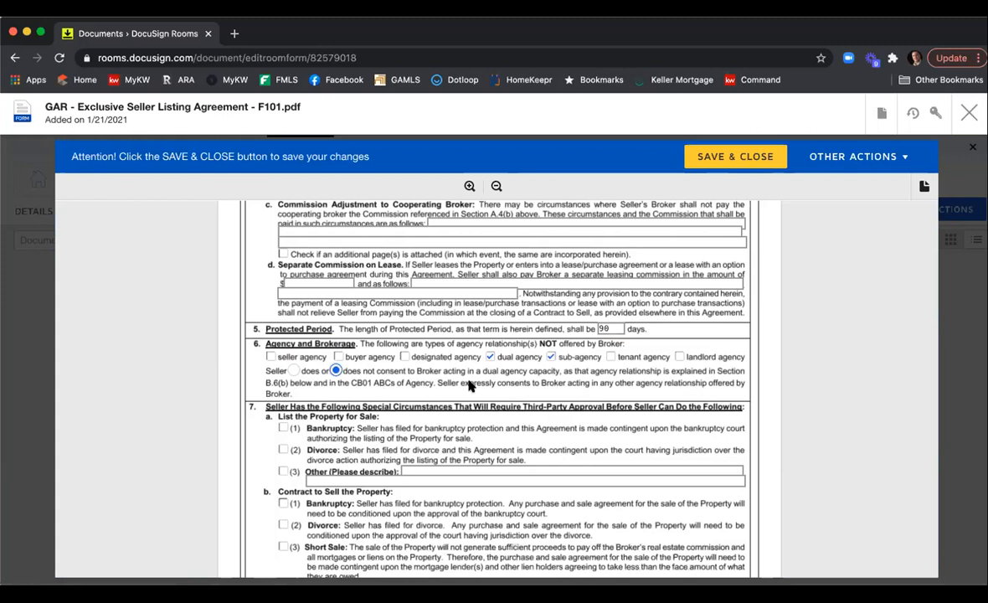
# Select that the seller does authorize the Broker to assist with negotiation.
pyautogui.scroll(-2, 435, 389)
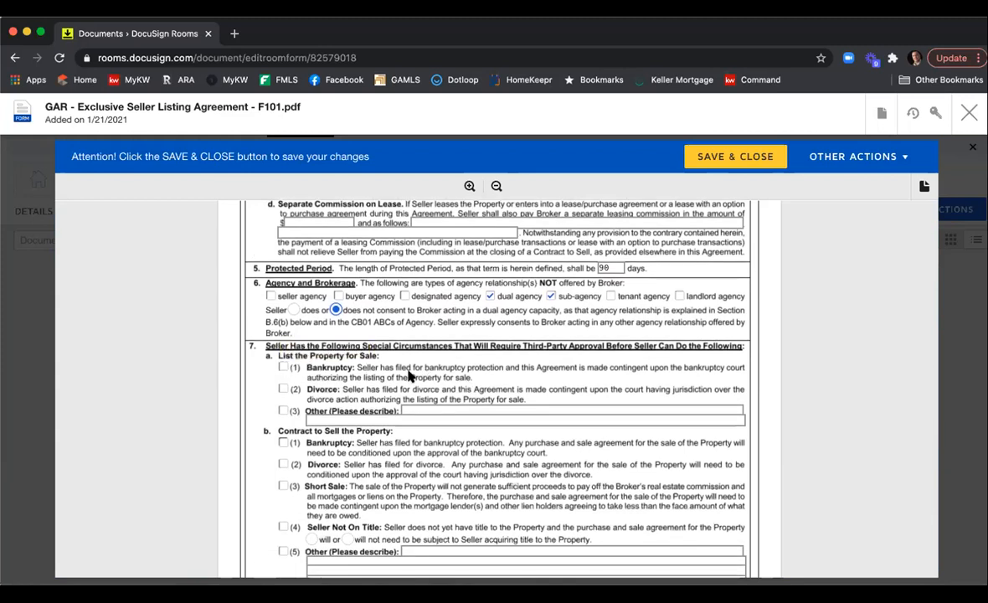
pyautogui.scroll(-3, 409, 377)
pyautogui.scroll(-3, 409, 376)
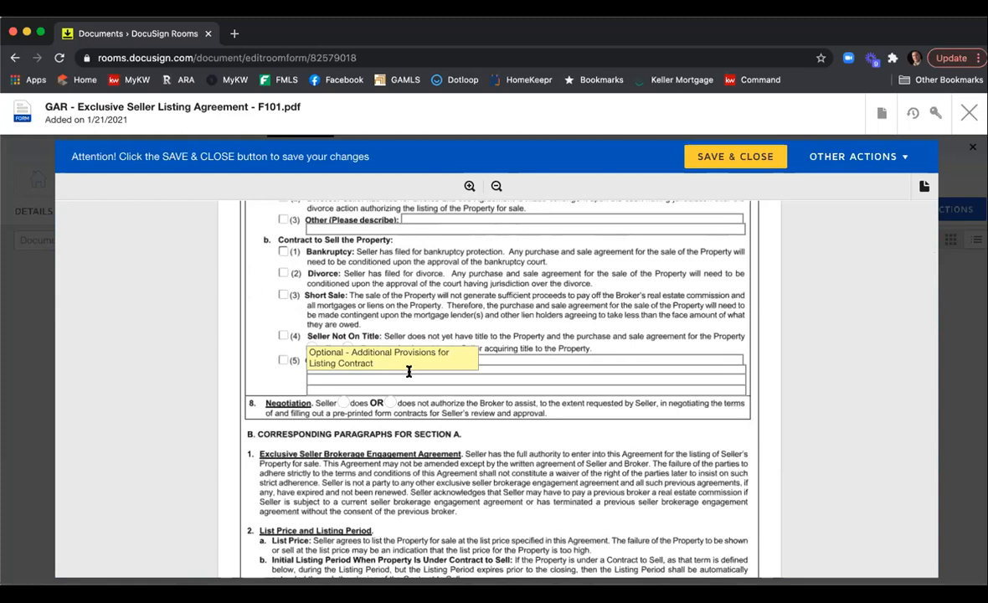
pyautogui.scroll(-1, 408, 371)
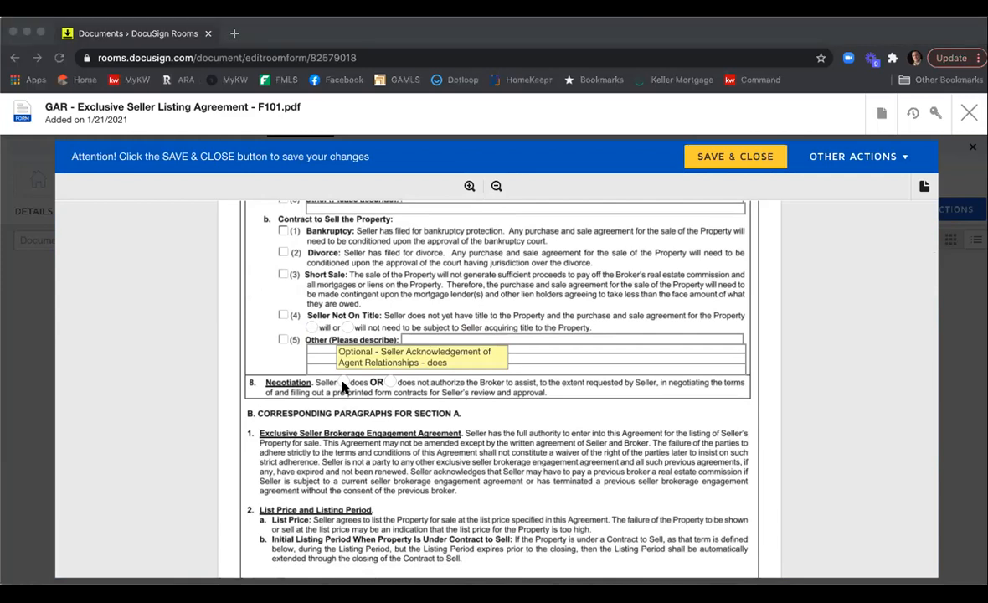
pyautogui.click(352, 399)
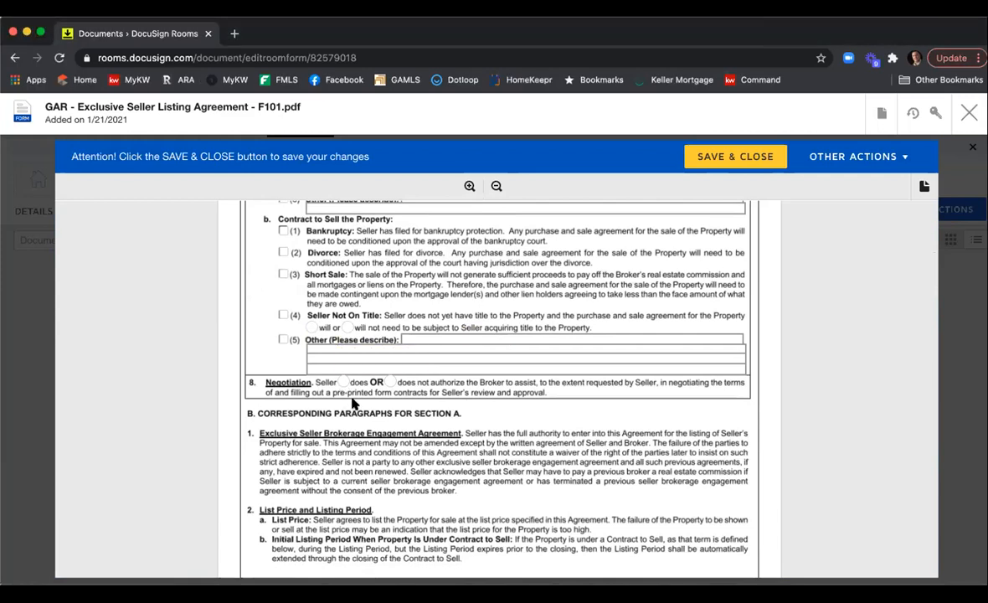
pyautogui.click(344, 383)
# Review the brochures, exhibits, special stipulations and seller signature sections on the final pages.
pyautogui.scroll(-10, 608, 391)
pyautogui.scroll(-12, 599, 381)
pyautogui.scroll(-12, 598, 381)
pyautogui.scroll(-12, 599, 381)
pyautogui.scroll(-12, 598, 381)
pyautogui.scroll(-12, 599, 381)
pyautogui.scroll(-12, 599, 381)
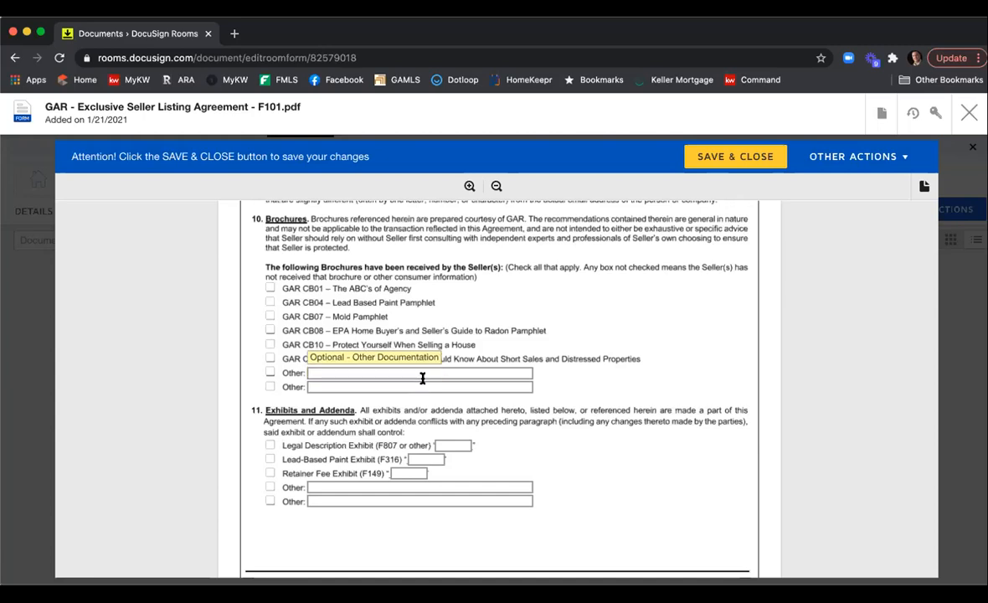
pyautogui.scroll(-2, 419, 390)
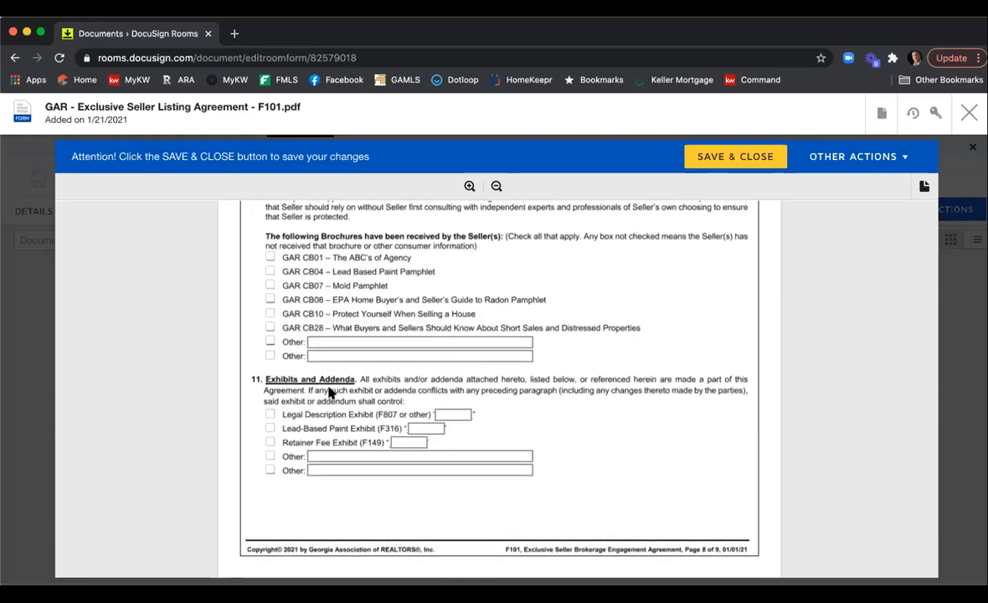
pyautogui.scroll(-3, 330, 392)
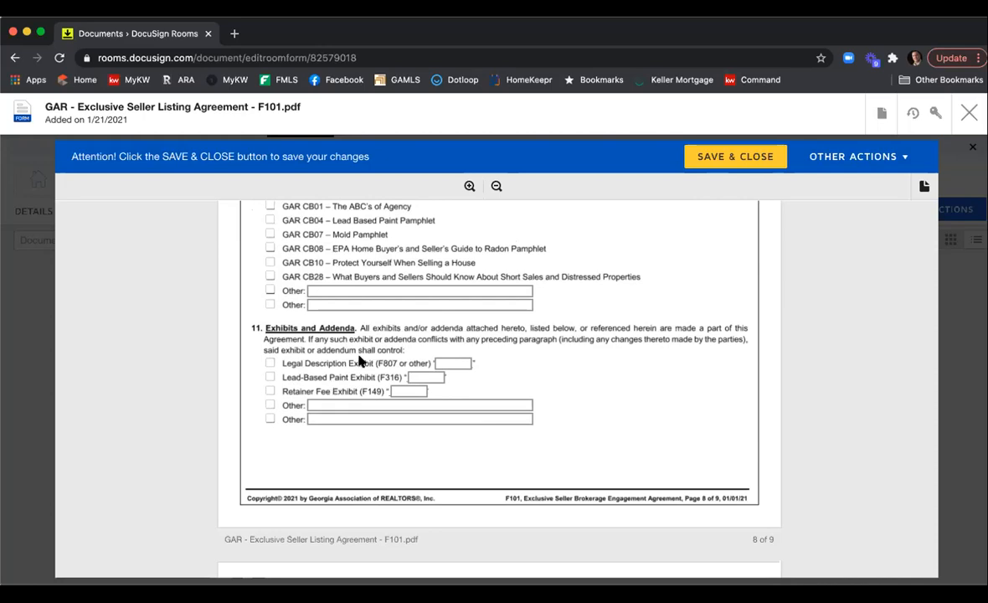
pyautogui.scroll(-5, 359, 356)
pyautogui.scroll(-3, 359, 356)
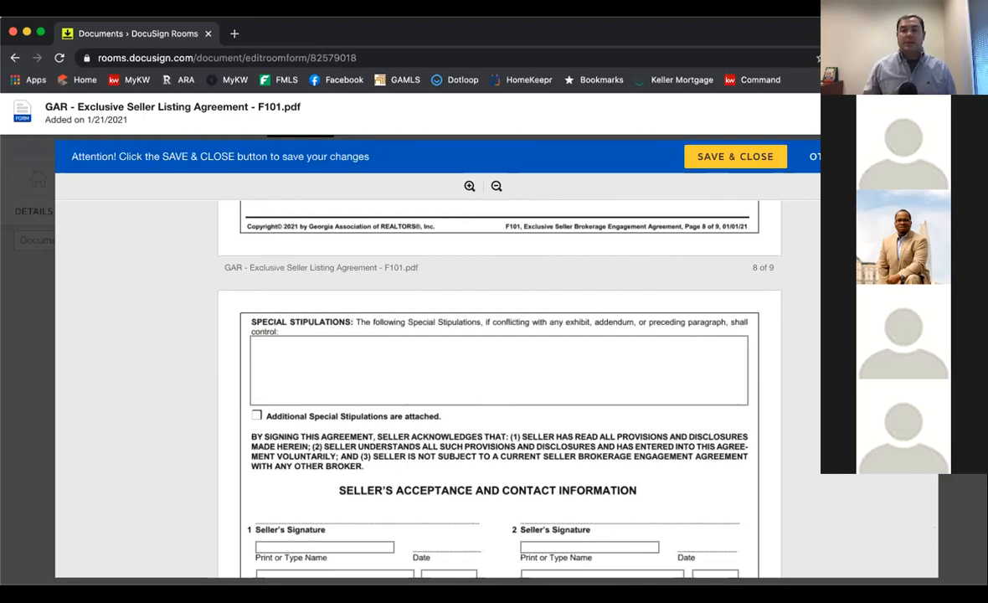
pyautogui.scroll(9, 359, 323)
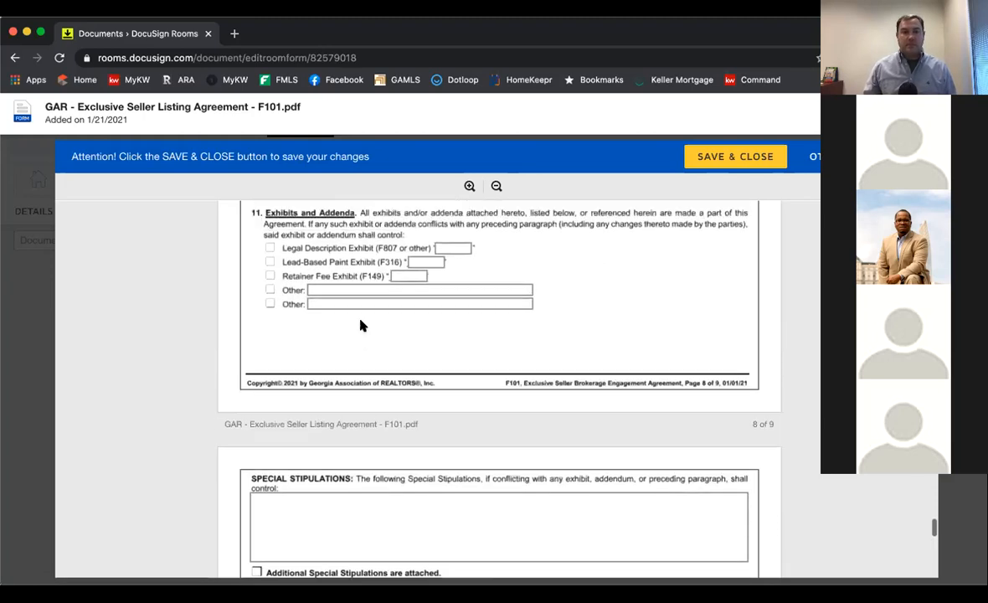
pyautogui.scroll(1, 568, 352)
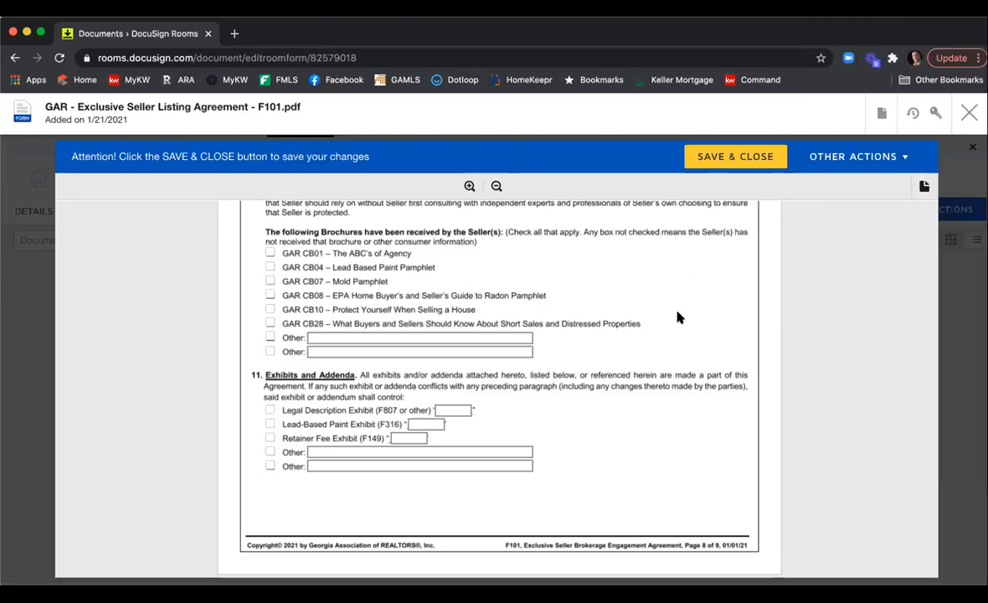
pyautogui.scroll(-4, 679, 314)
pyautogui.scroll(-4, 679, 310)
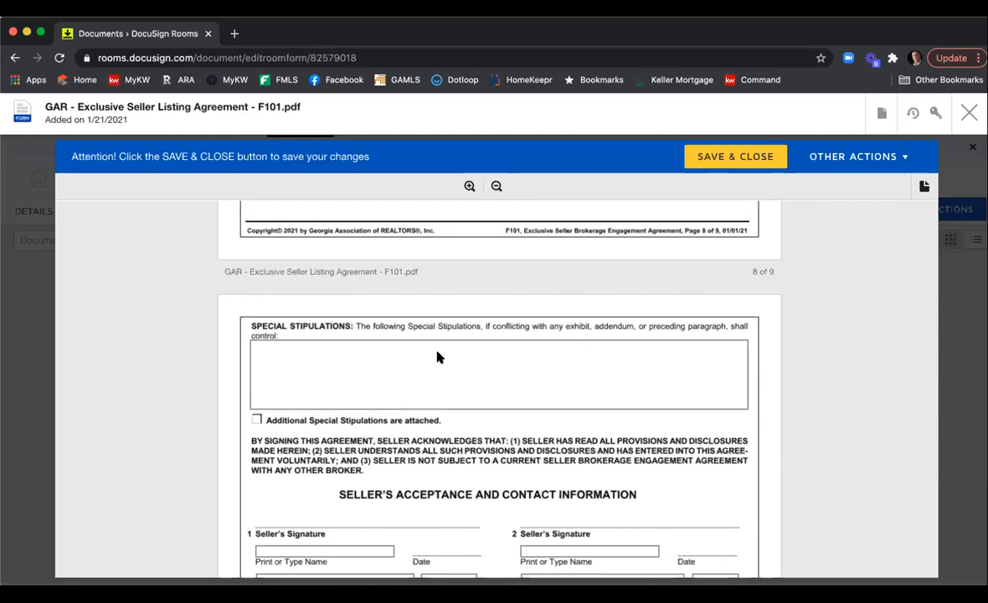
pyautogui.click(399, 355)
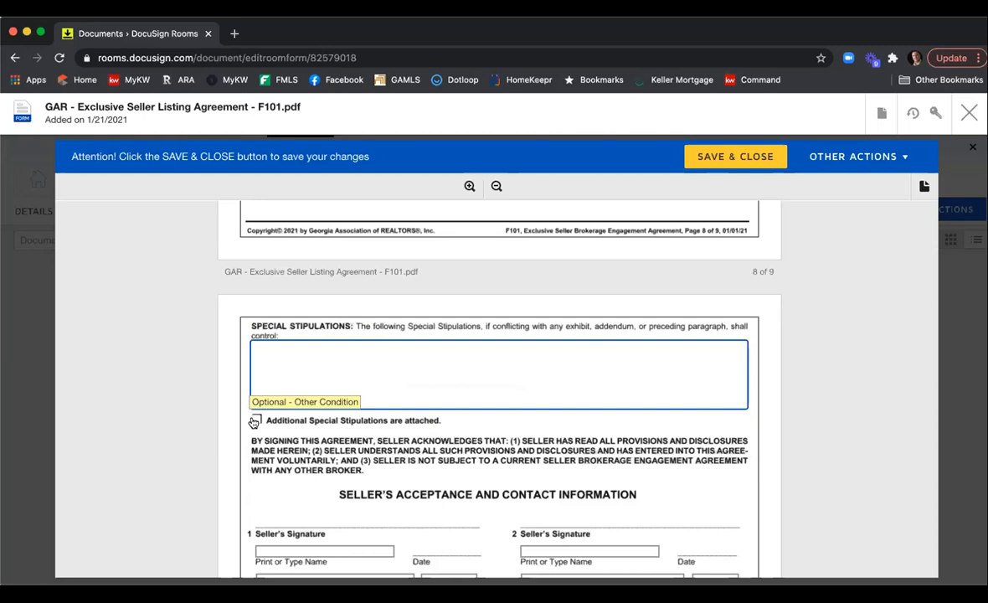
pyautogui.scroll(-3, 538, 341)
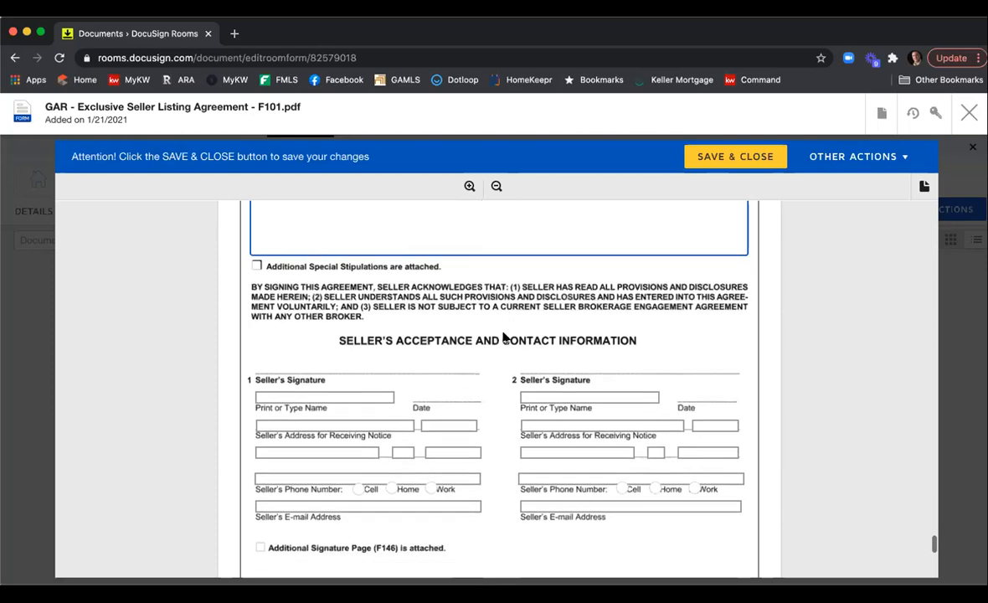
pyautogui.scroll(-3, 536, 351)
pyautogui.scroll(-2, 530, 351)
pyautogui.scroll(1, 498, 398)
pyautogui.scroll(-1, 508, 395)
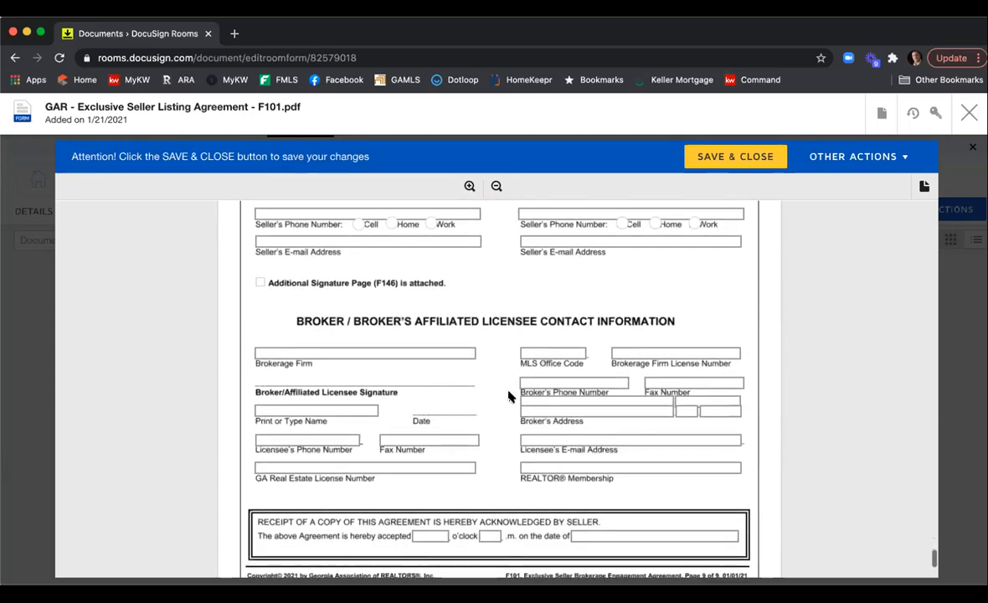
# Enter Keller Williams First Atlanta as the brokerage firm.
pyautogui.click(387, 351)
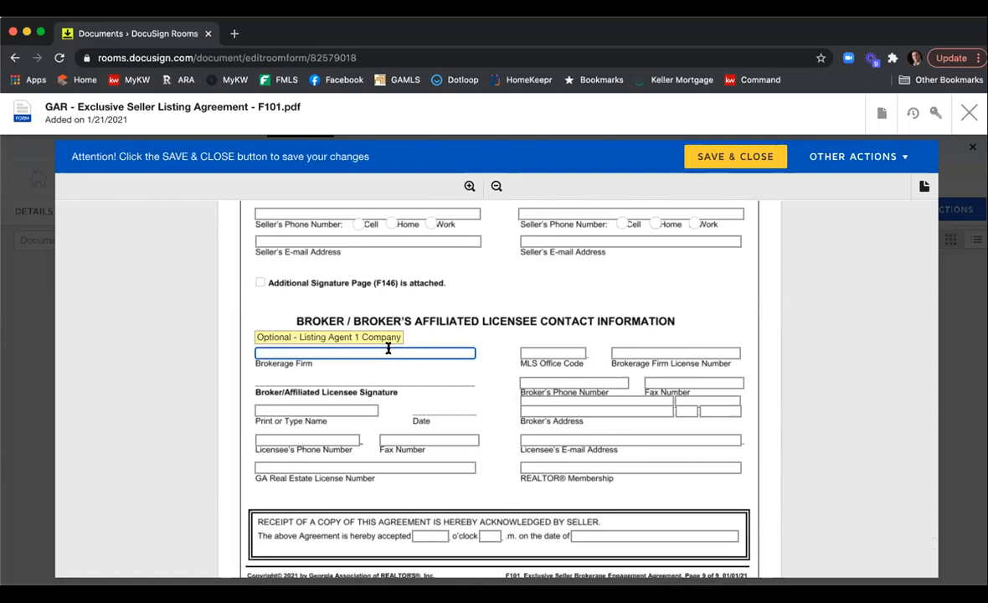
pyautogui.write('Keller Williams First Atlanta')
# Enter KWFA01 as the MLS office code and fill in the brokerage firm license number.
pyautogui.click(568, 353)
pyautogui.write('KWR')
pyautogui.press('BackSpace')
pyautogui.write('FA01')
pyautogui.press('Tab')
pyautogui.write('H-333')
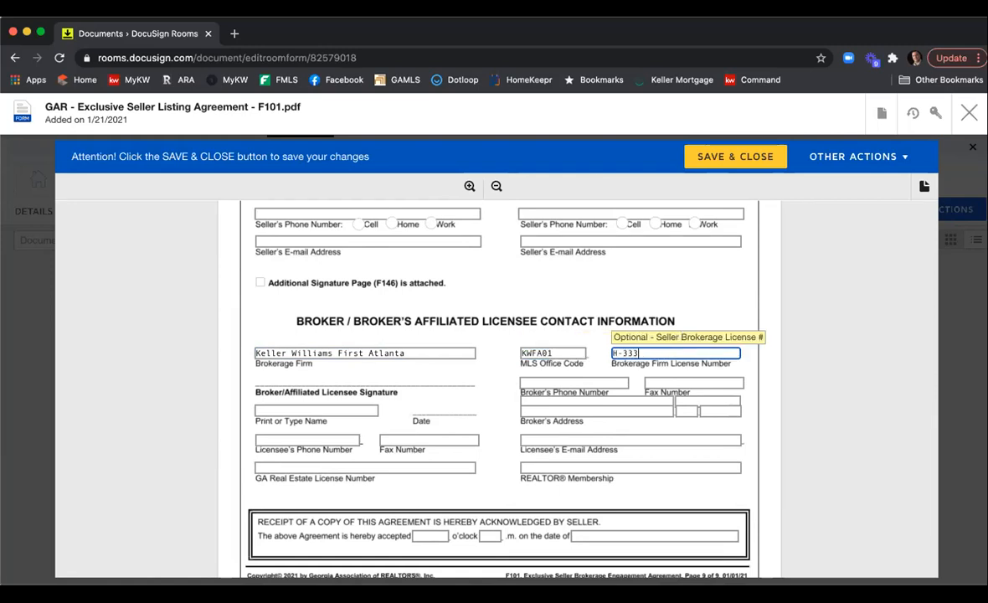
pyautogui.write('13')
# Enter the broker's phone number and fax number.
pyautogui.click(562, 381)
pyautogui.press('Tab')
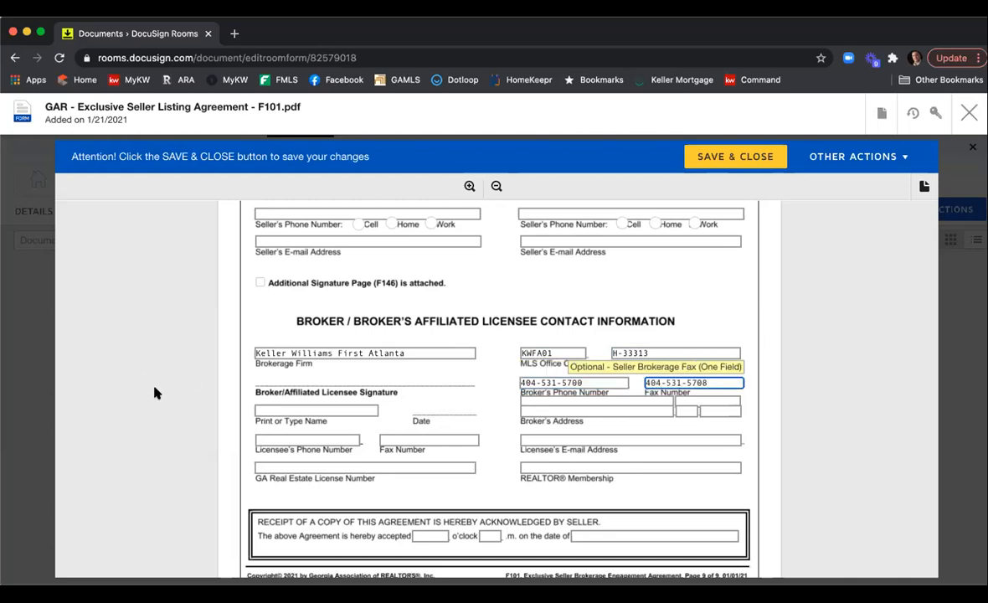
# Enter the licensee's printed name and the licensee's phone number.
pyautogui.click(281, 411)
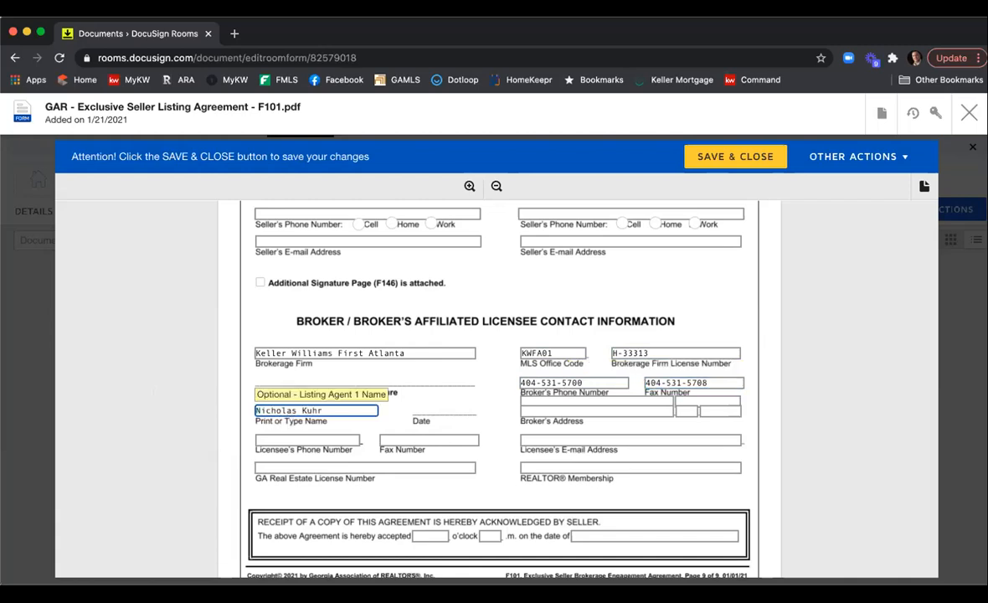
pyautogui.click(281, 439)
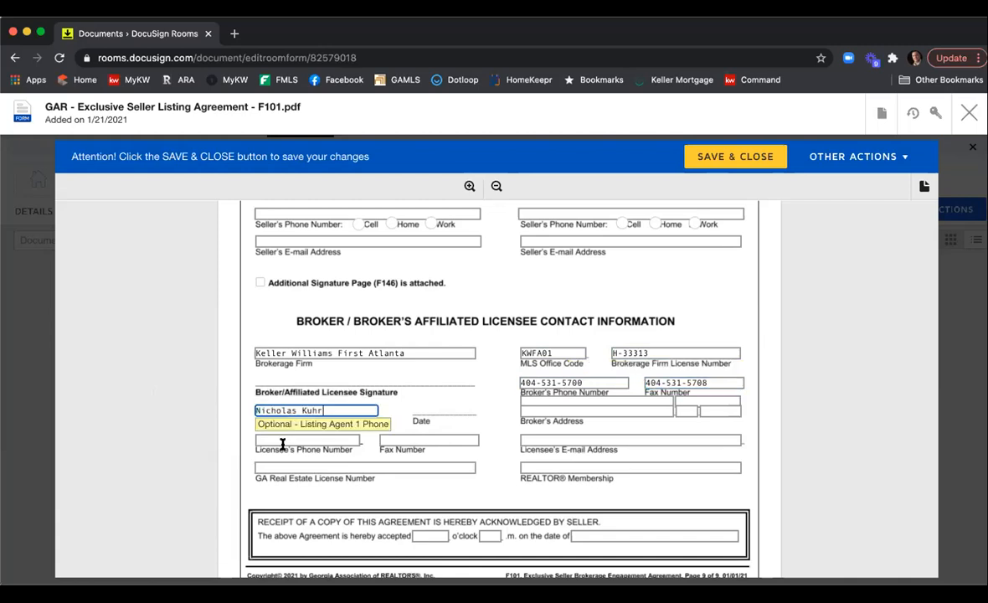
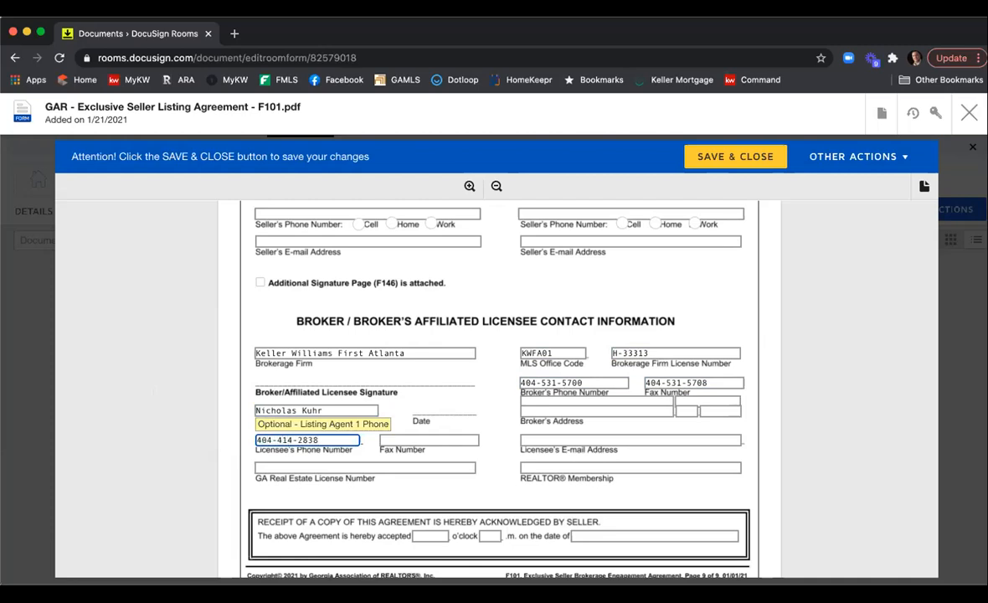
pyautogui.press('Tab')
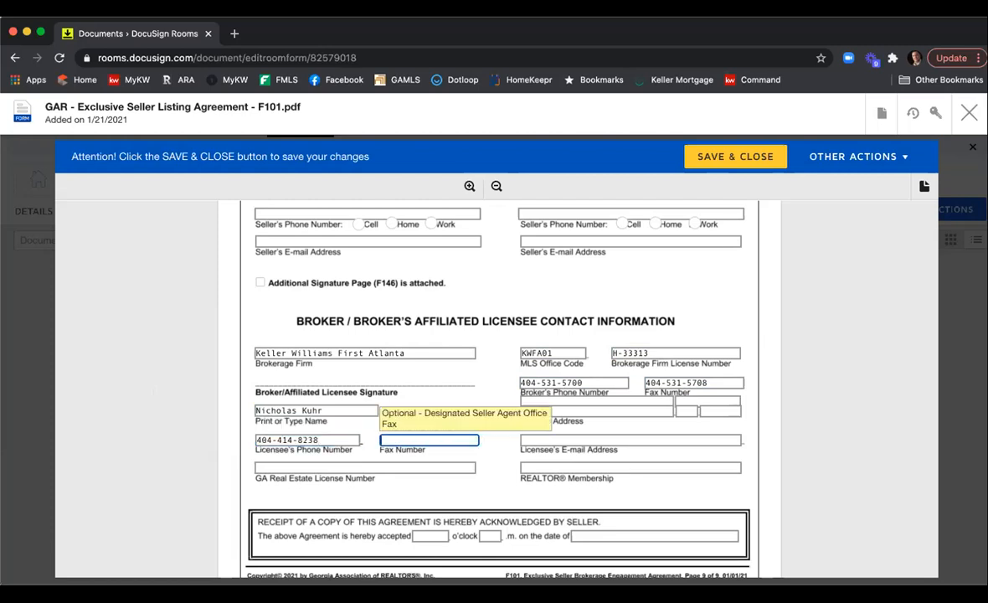
# Enter the licensee's fax number and GA real estate license number.
pyautogui.click(289, 467)
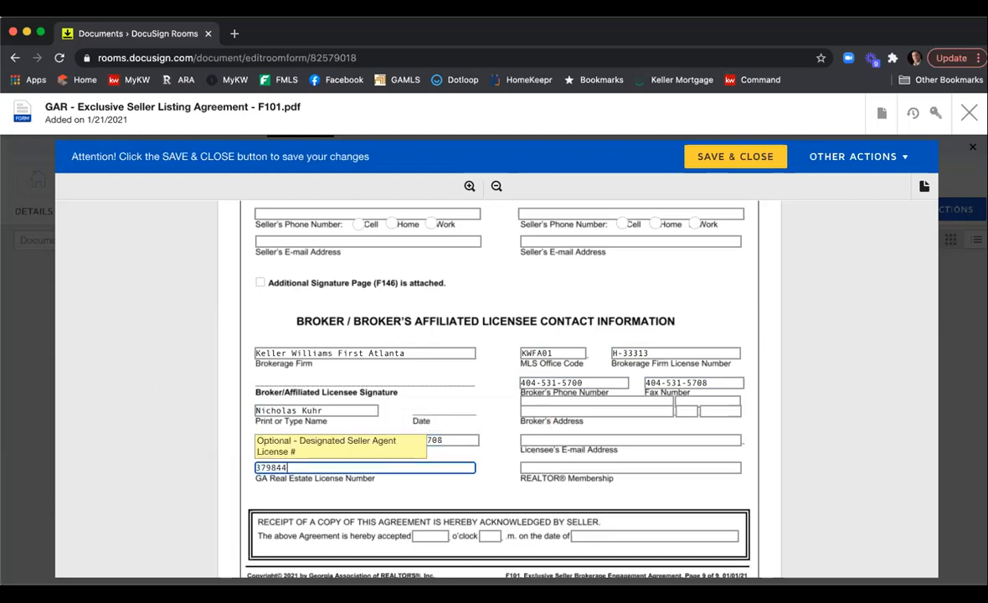
# Enter the broker's street address including the suite.
pyautogui.click(548, 402)
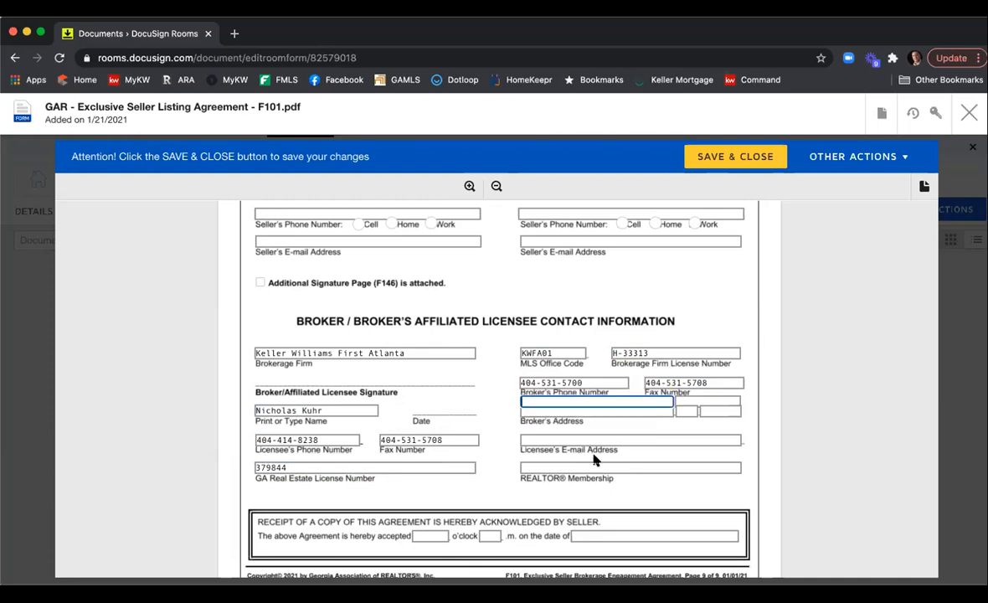
pyautogui.write('200 Glenridge Pt Pkw')
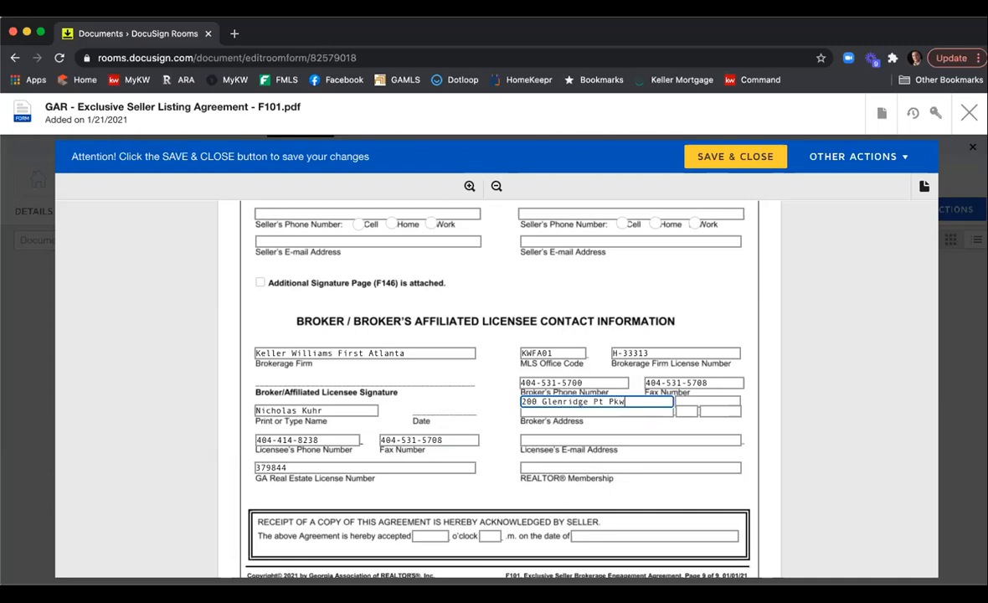
pyautogui.write('y, Suy')
pyautogui.write('ite 100')
pyautogui.press('Tab')
# Enter the broker's city, state GA and postal code.
pyautogui.press('Tab')
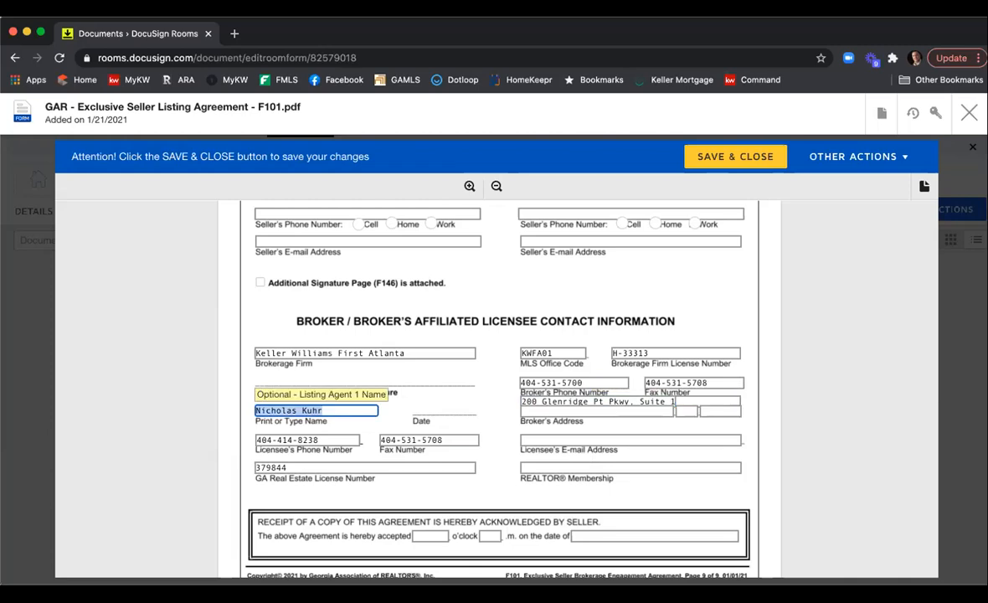
pyautogui.click(542, 411)
pyautogui.write('Atlanta')
pyautogui.press('Tab')
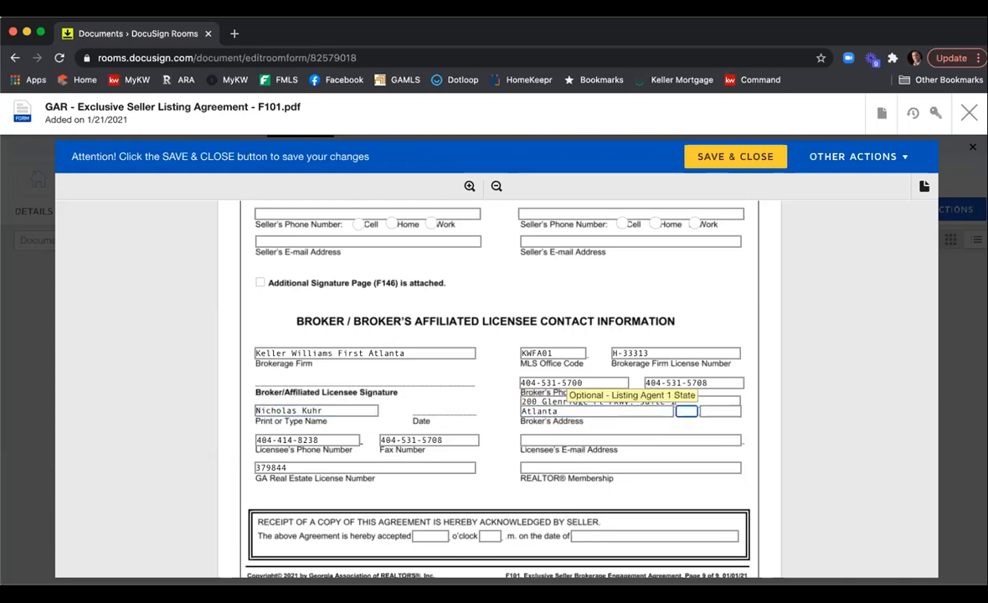
pyautogui.write('GA')
pyautogui.press('Tab')
pyautogui.write('0342')
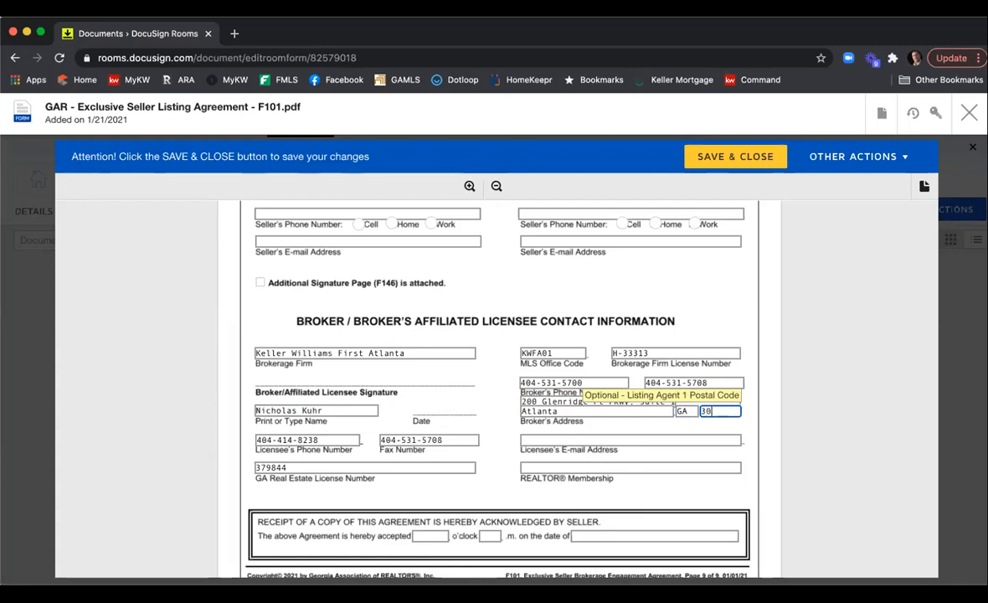
pyautogui.click(544, 436)
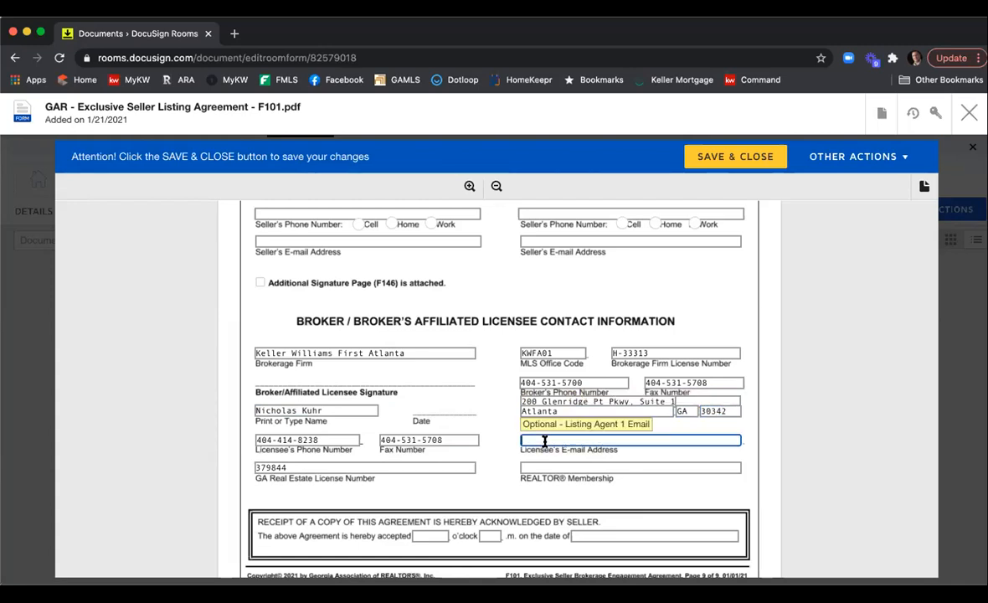
# Enter the licensee's e-mail address and set the REALTOR membership to Atlanta.
pyautogui.click(564, 466)
pyautogui.write('Atlanta')
pyautogui.click(817, 471)
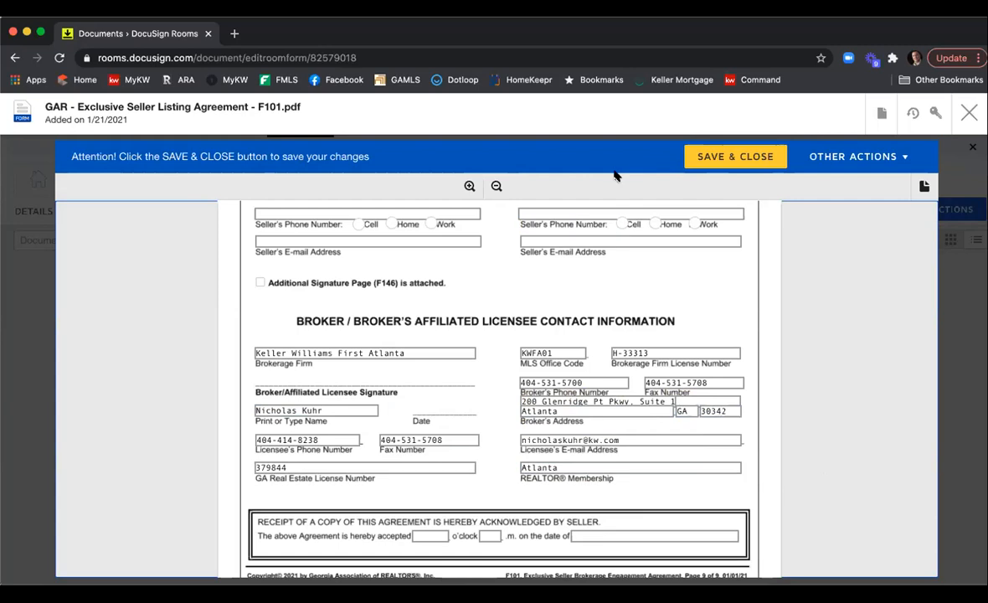
# Save and close the Exclusive Seller Listing Agreement F101.
pyautogui.scroll(-2, 783, 329)
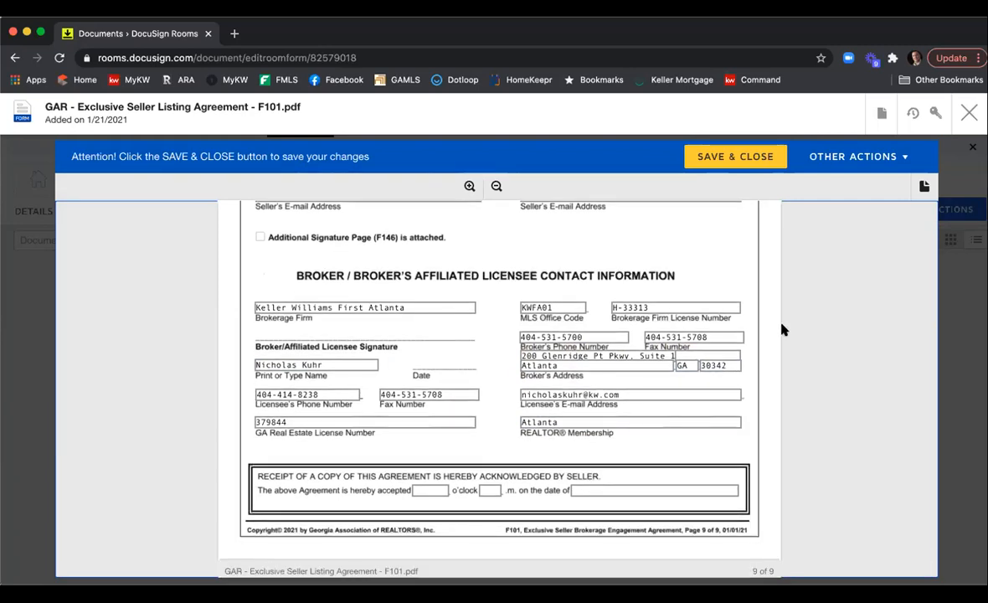
pyautogui.click(720, 157)
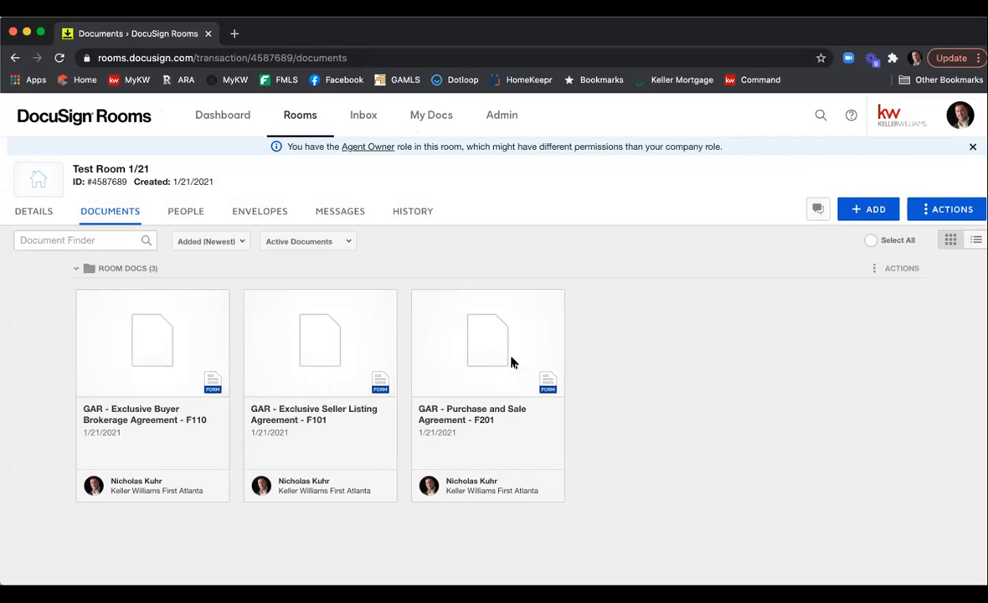
# Open the Purchase and Sale Agreement F201 and review its prefilled brokerage relationship fields.
pyautogui.click(459, 356)
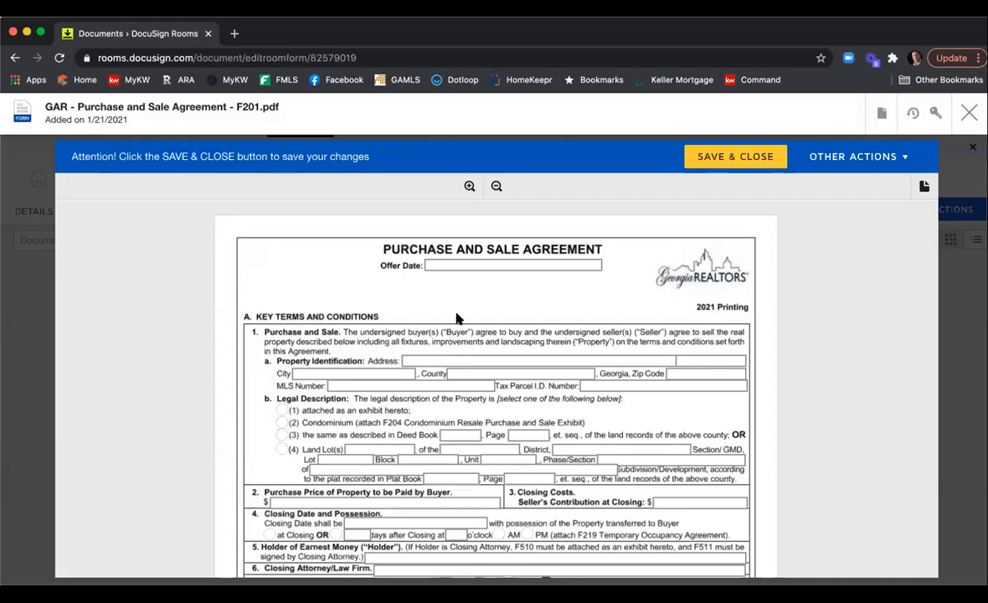
pyautogui.scroll(-2, 498, 299)
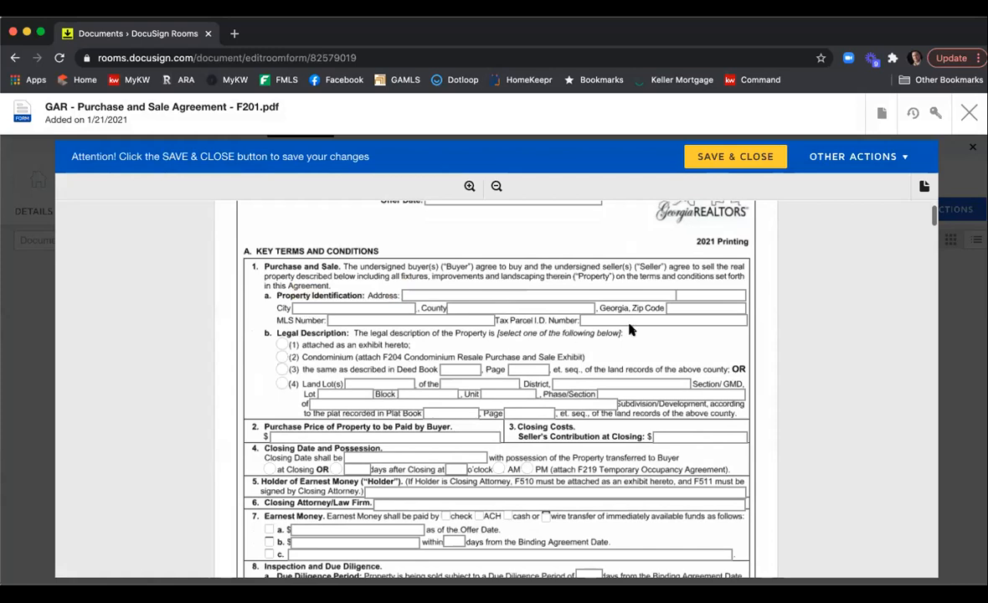
pyautogui.scroll(-3, 900, 370)
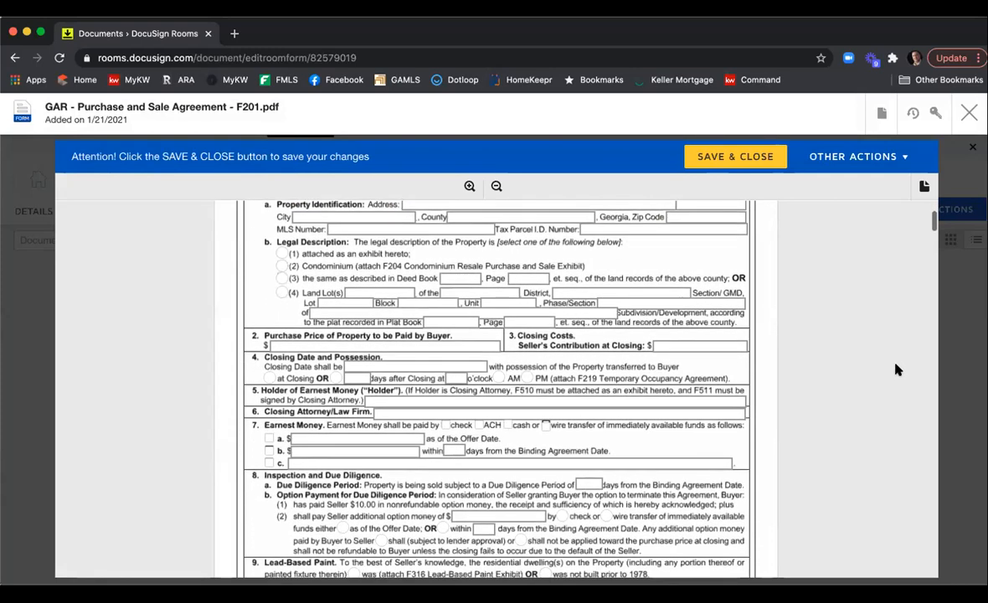
pyautogui.scroll(-2, 894, 368)
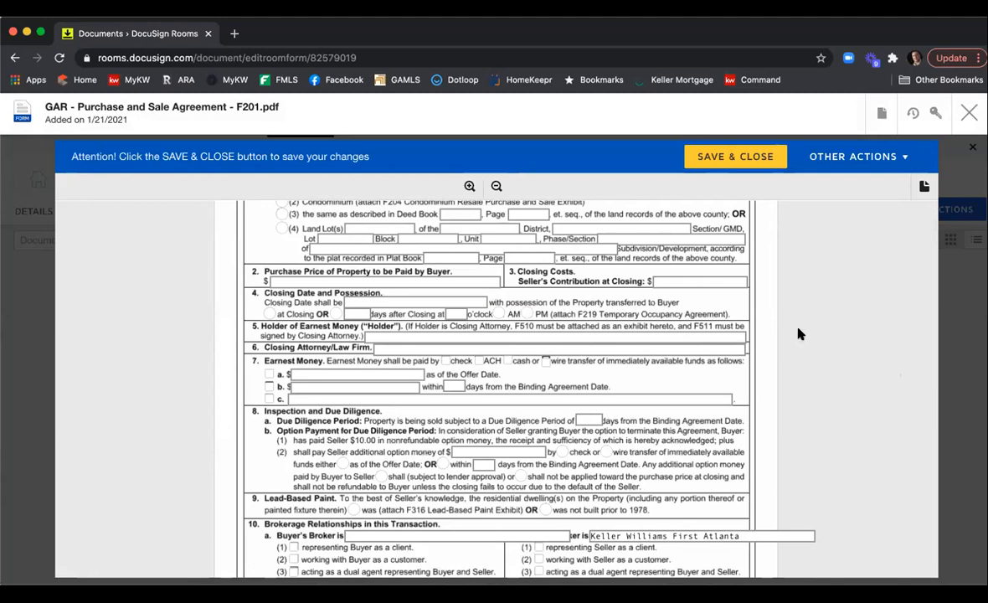
pyautogui.scroll(-2, 797, 330)
pyautogui.scroll(-1, 760, 308)
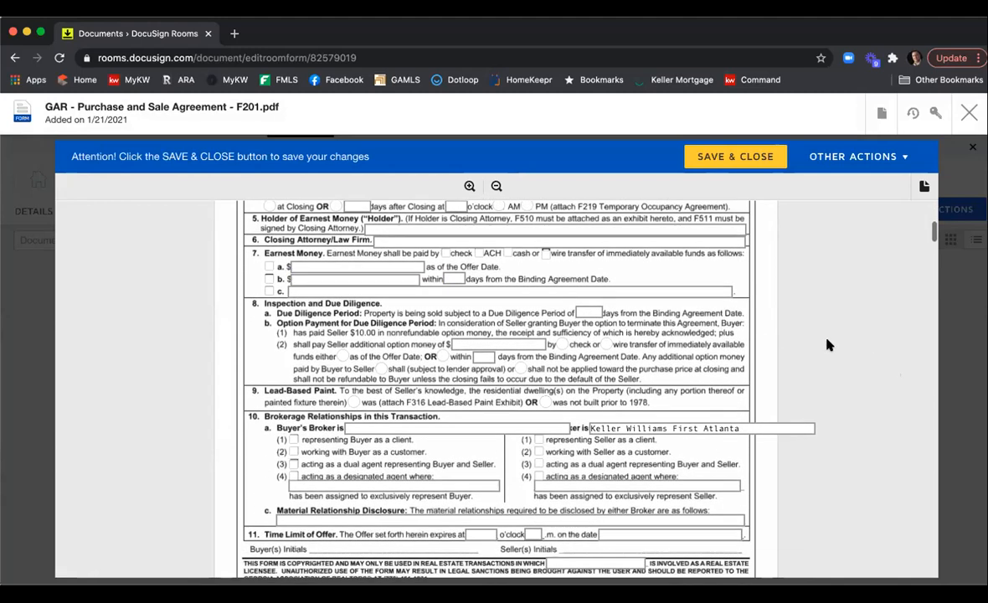
pyautogui.scroll(-2, 710, 349)
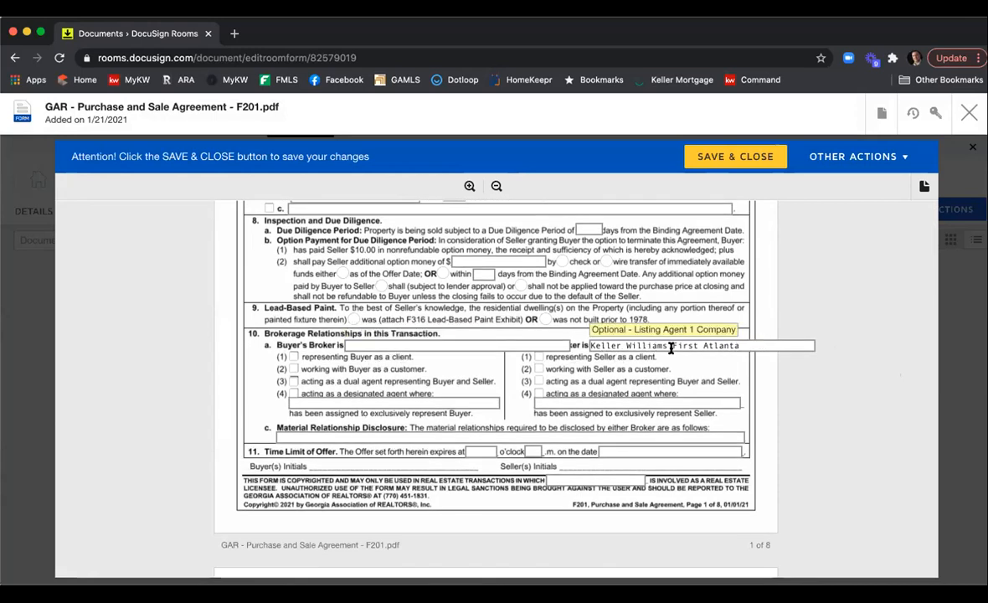
pyautogui.click(751, 343)
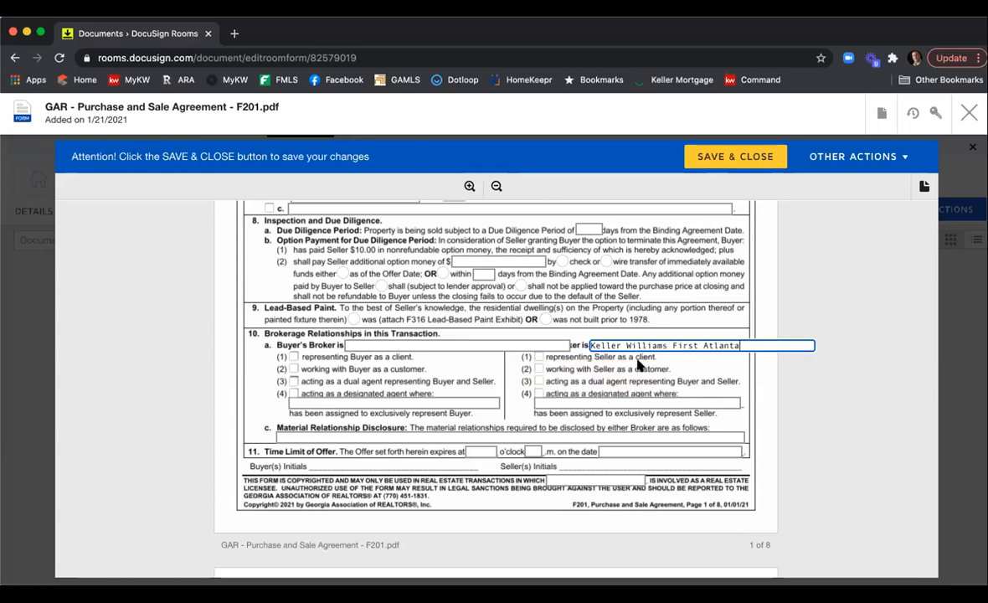
# Check the box stating that Additional Special Stipulations are attached on page 7.
pyautogui.scroll(-10, 824, 372)
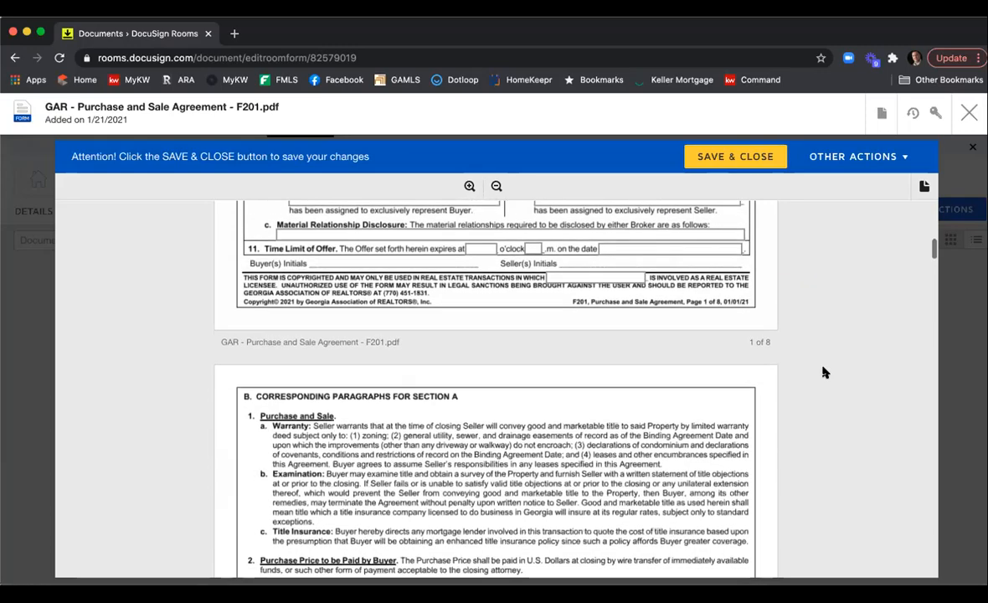
pyautogui.scroll(-15, 824, 372)
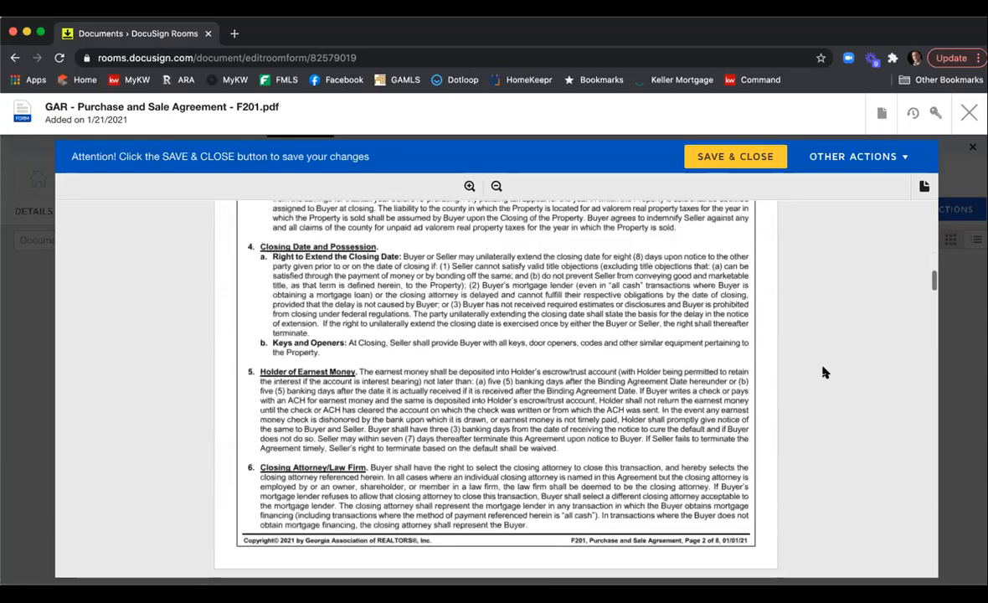
pyautogui.scroll(-15, 825, 372)
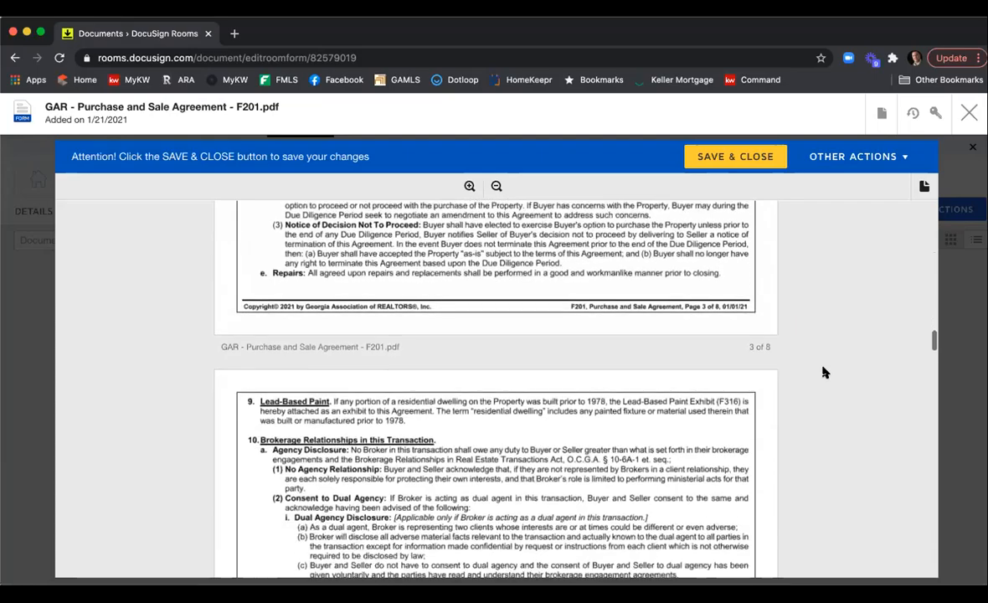
pyautogui.scroll(-15, 823, 371)
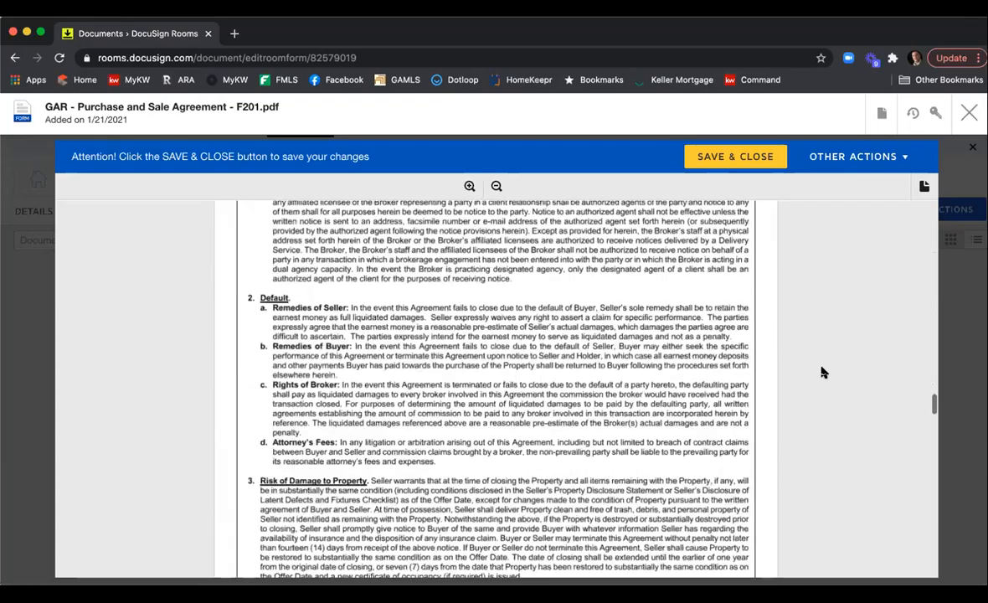
pyautogui.scroll(-15, 821, 371)
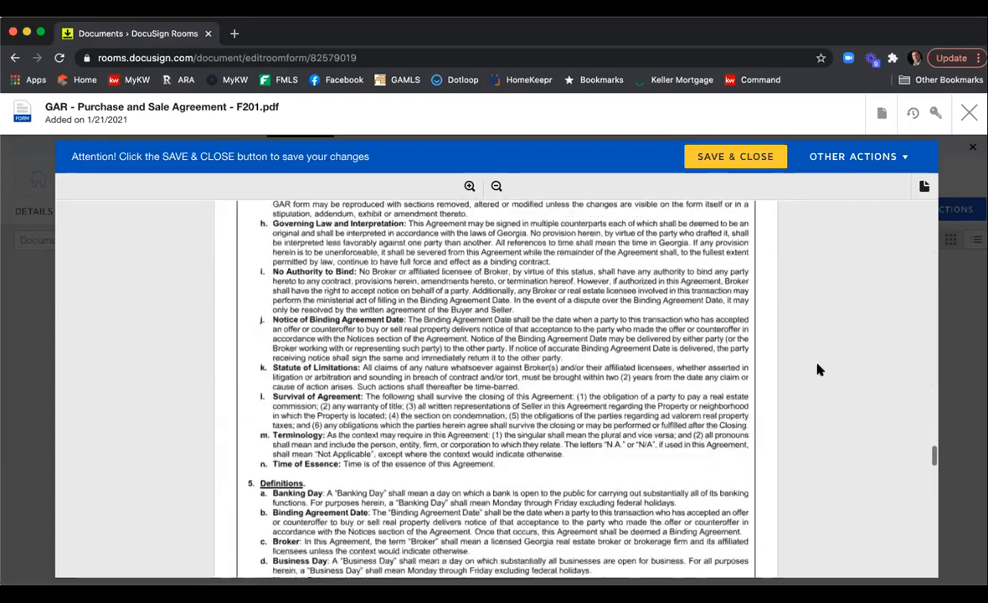
pyautogui.scroll(-8, 818, 368)
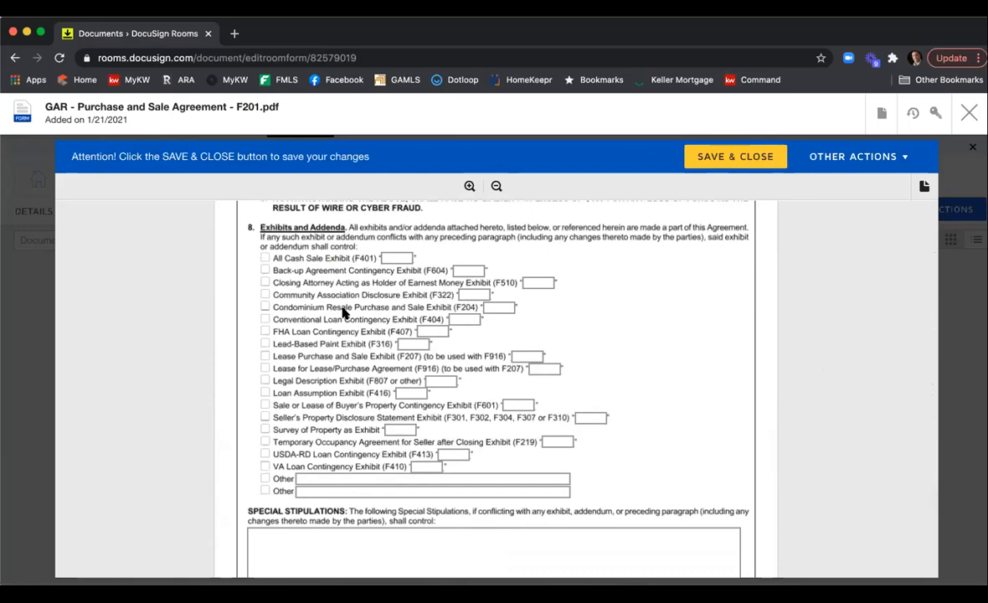
pyautogui.scroll(-4, 629, 359)
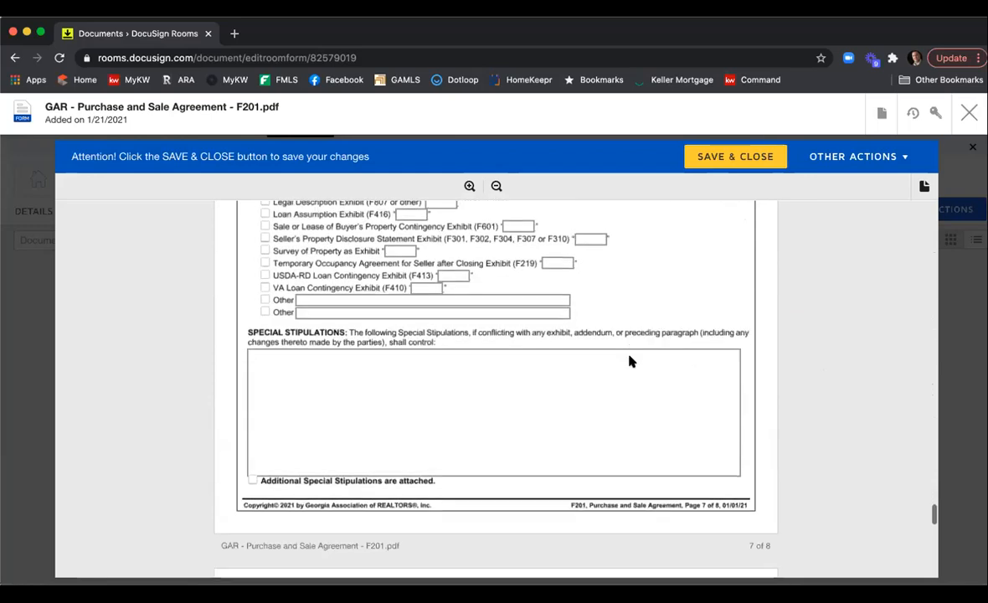
pyautogui.scroll(-2, 630, 357)
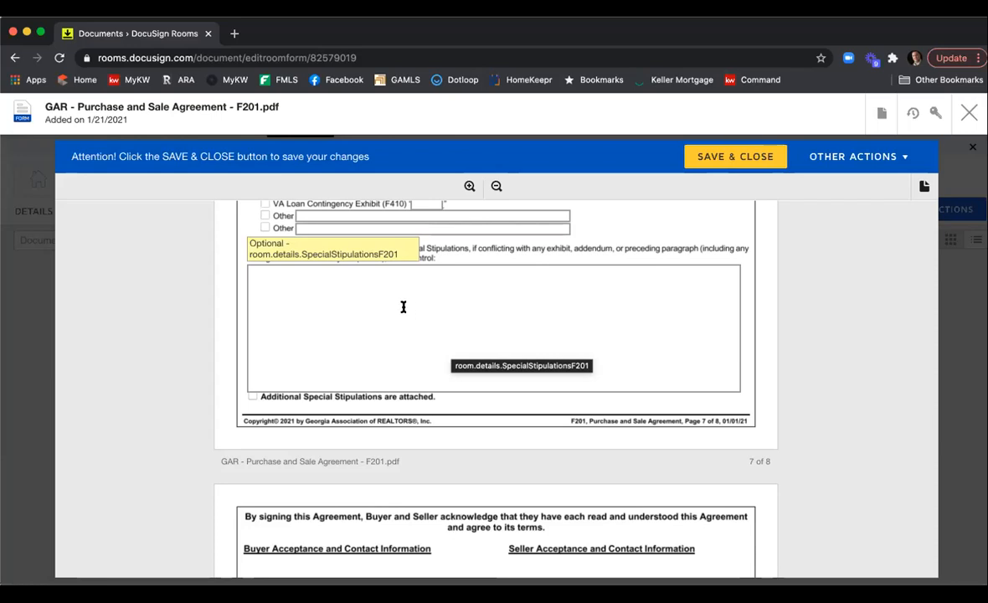
pyautogui.click(357, 288)
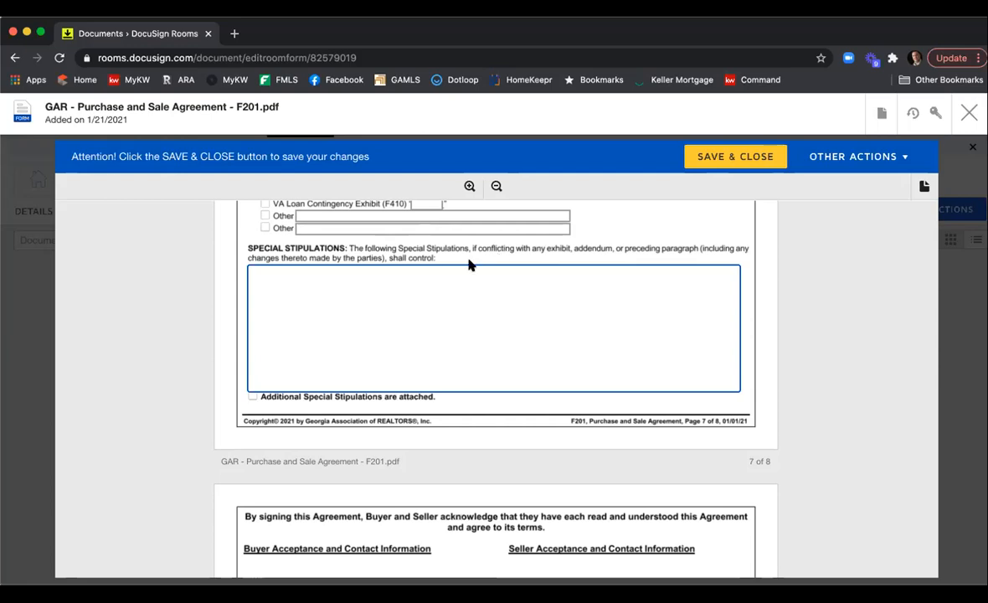
pyautogui.click(251, 398)
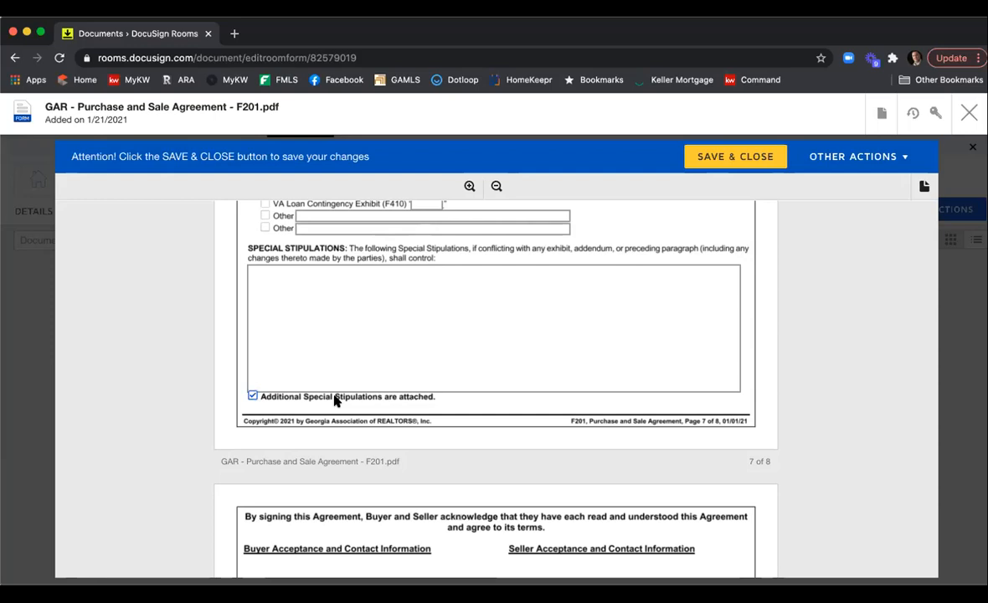
# Enter "Please see attached Special Stipulations." in the Special Stipulations box.
pyautogui.click(327, 291)
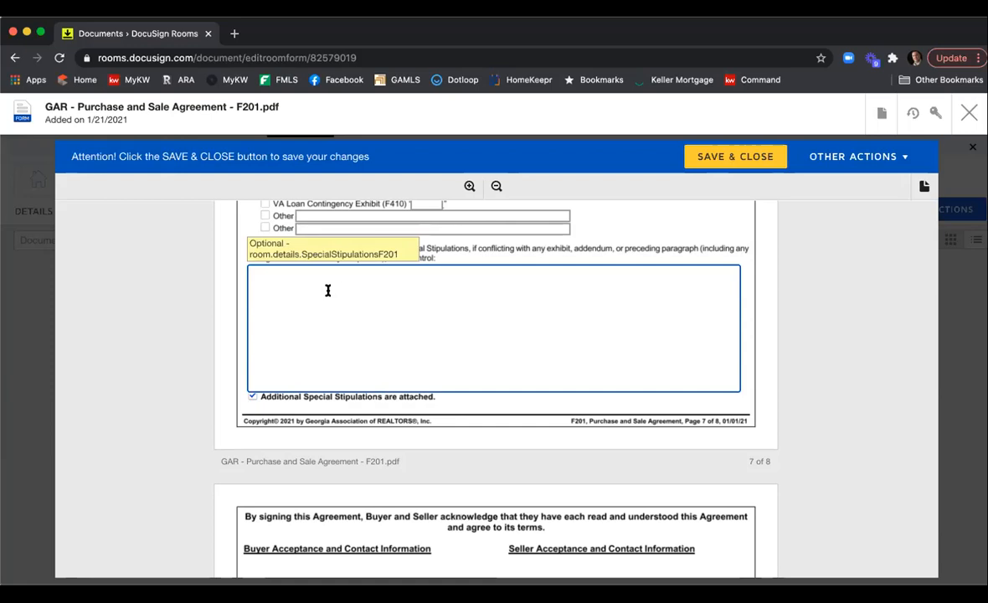
pyautogui.write('Please see attached Special Stipulations.')
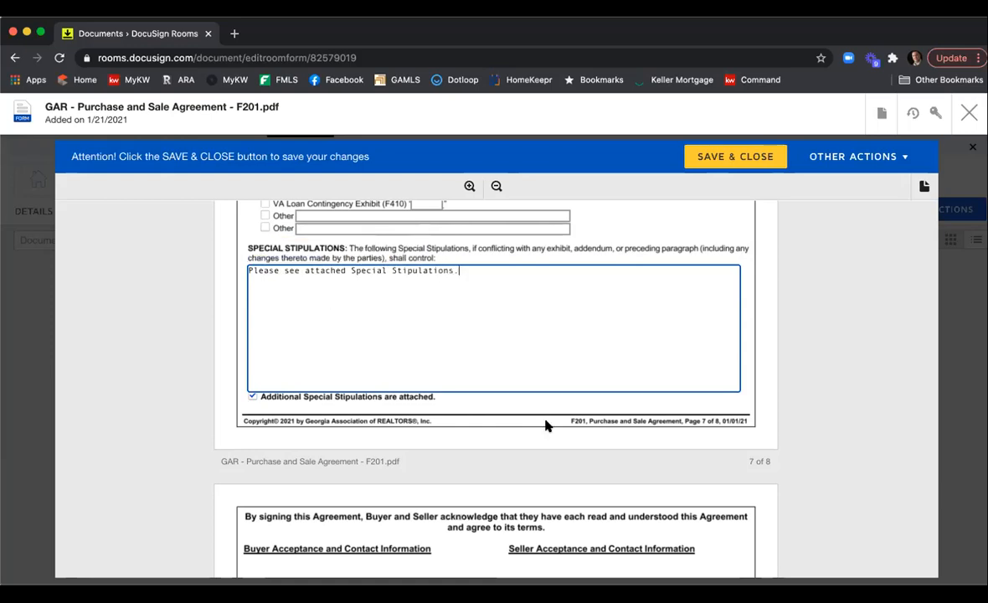
pyautogui.click(761, 355)
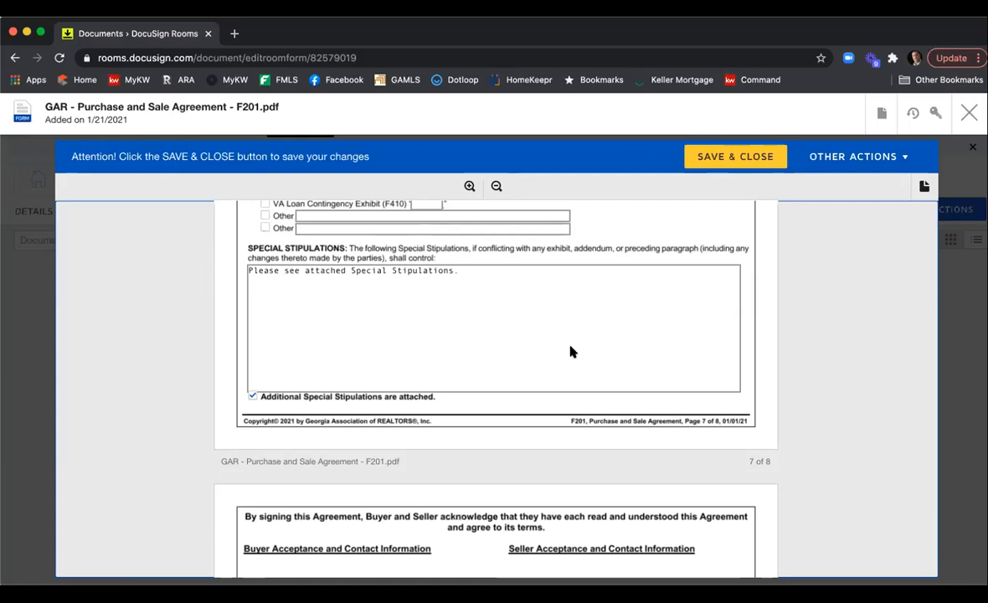
# Set the seller's REALTOR membership to Atlanta and MLS office code to KWFA01, then save and close the form.
pyautogui.scroll(-5, 583, 303)
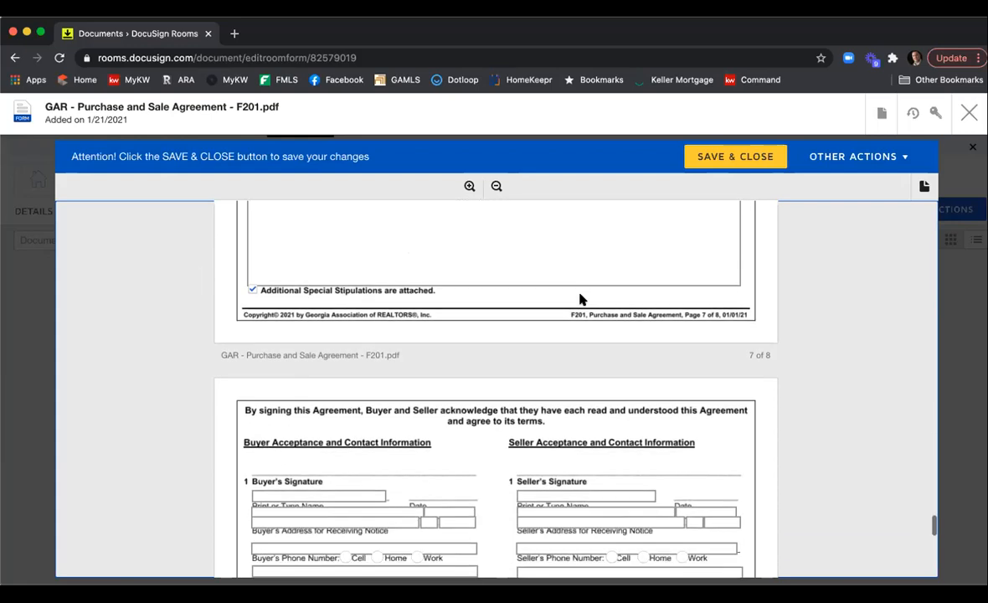
pyautogui.scroll(-3, 514, 333)
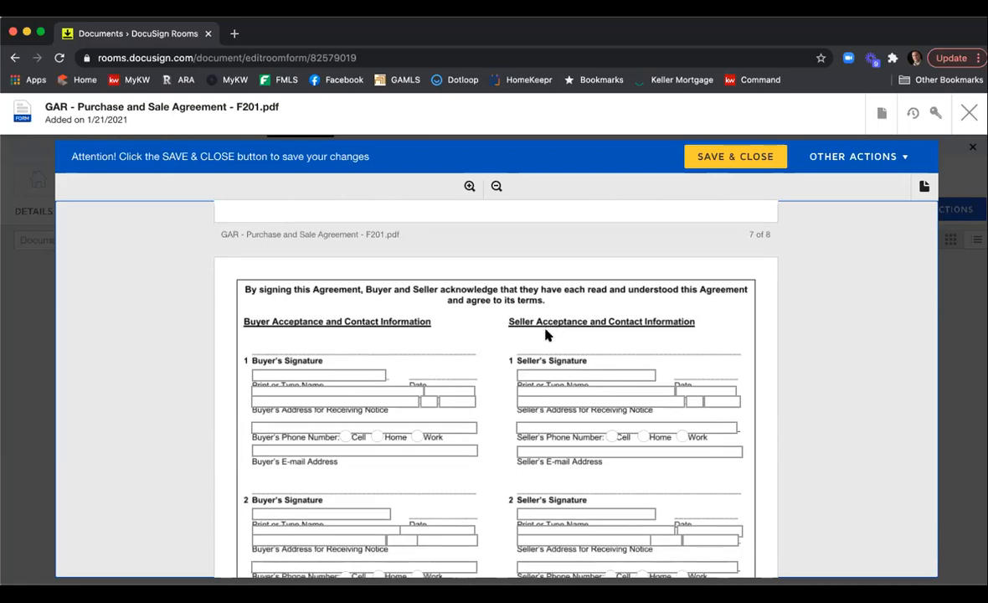
pyautogui.scroll(-6, 502, 301)
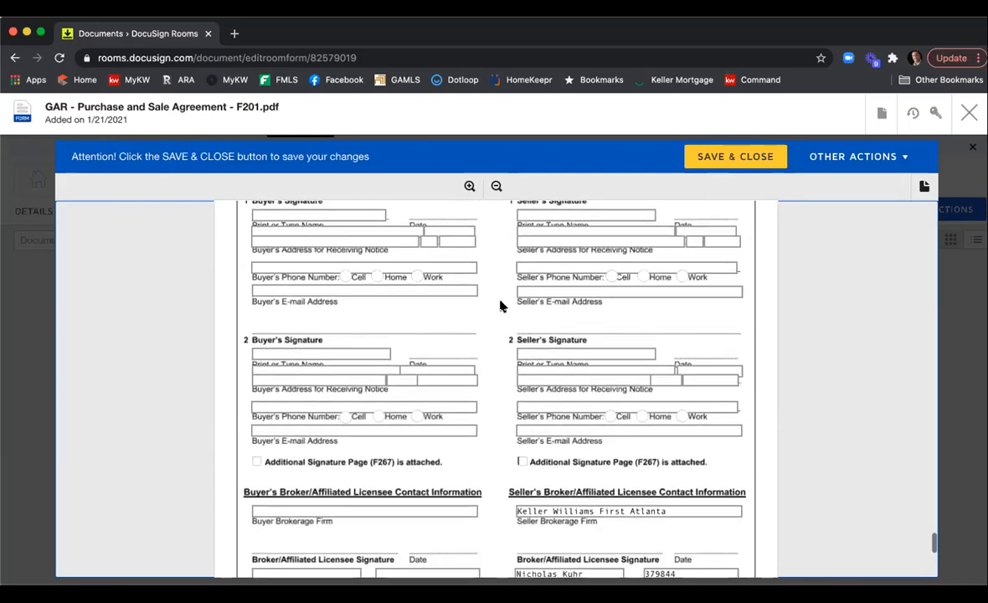
pyautogui.scroll(-2, 495, 307)
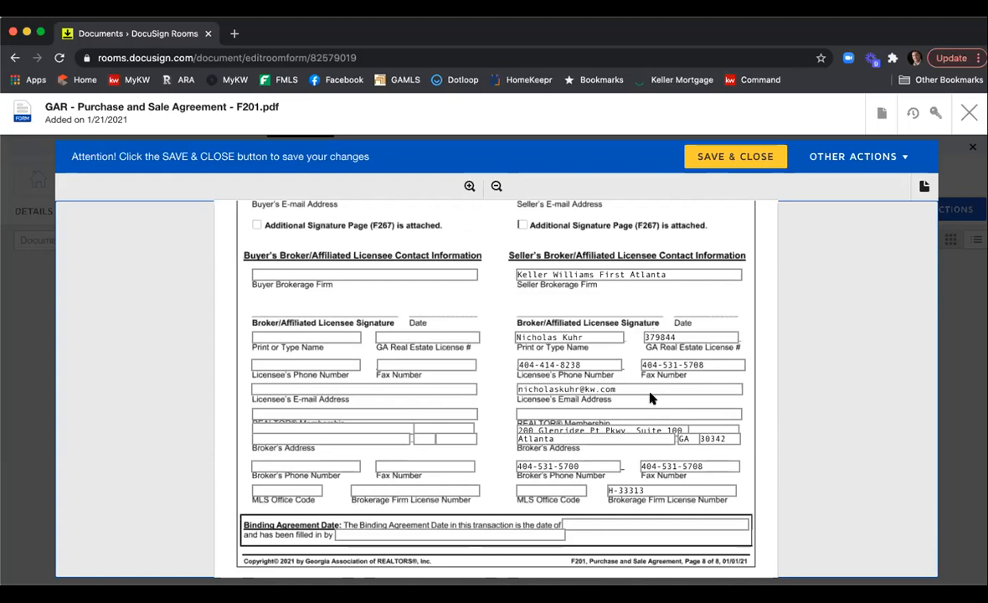
pyautogui.click(605, 413)
pyautogui.write('Atlanta')
pyautogui.click(572, 489)
pyautogui.write('KWFA01')
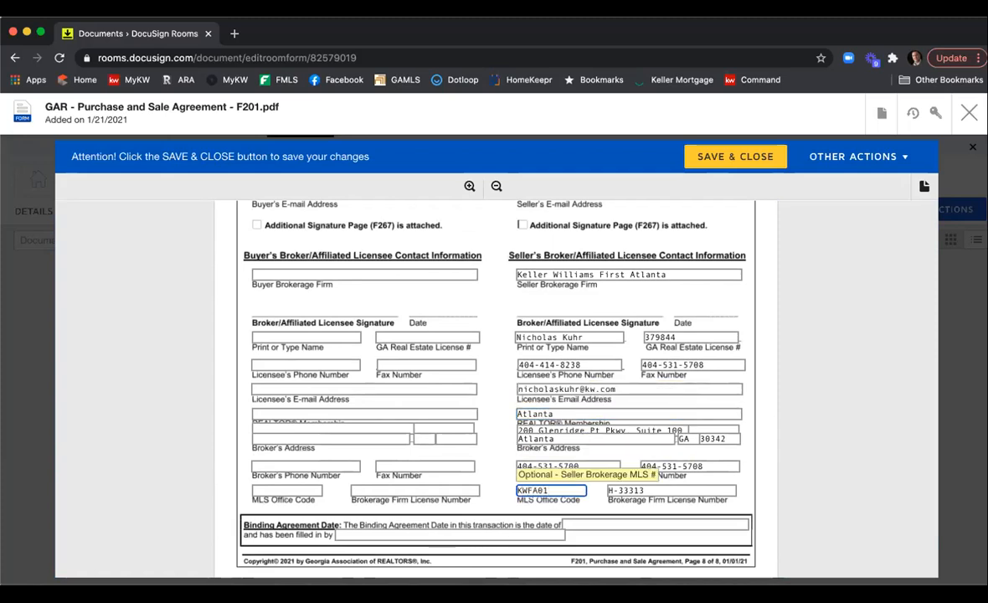
pyautogui.click(799, 483)
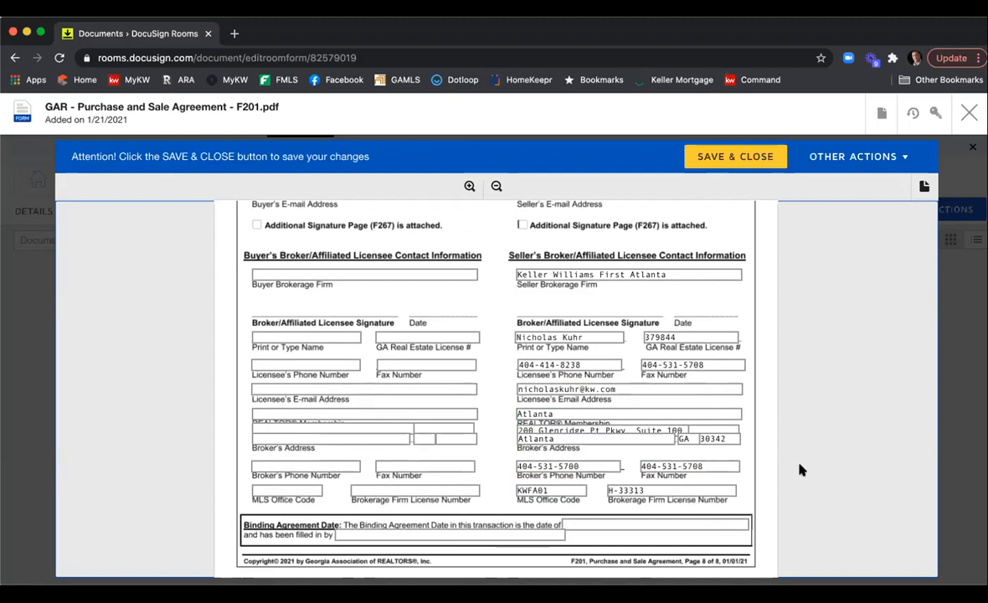
pyautogui.click(728, 157)
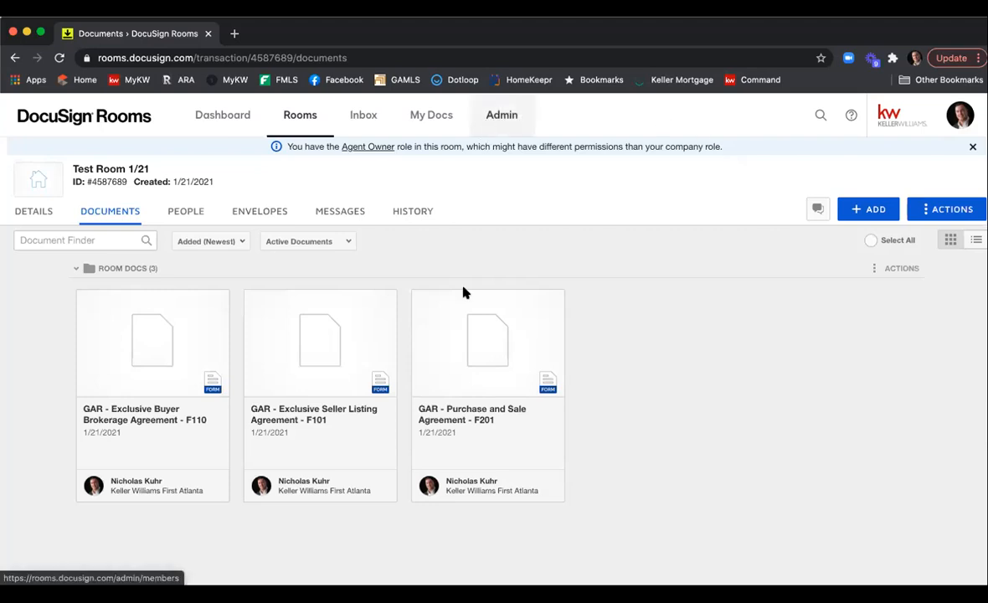
pyautogui.click(252, 301)
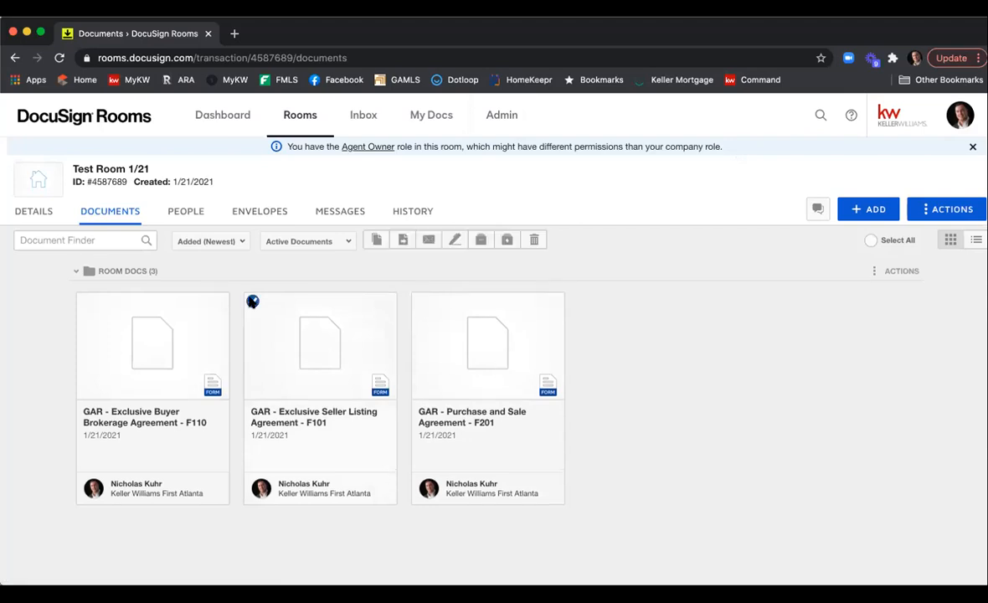
pyautogui.click(420, 301)
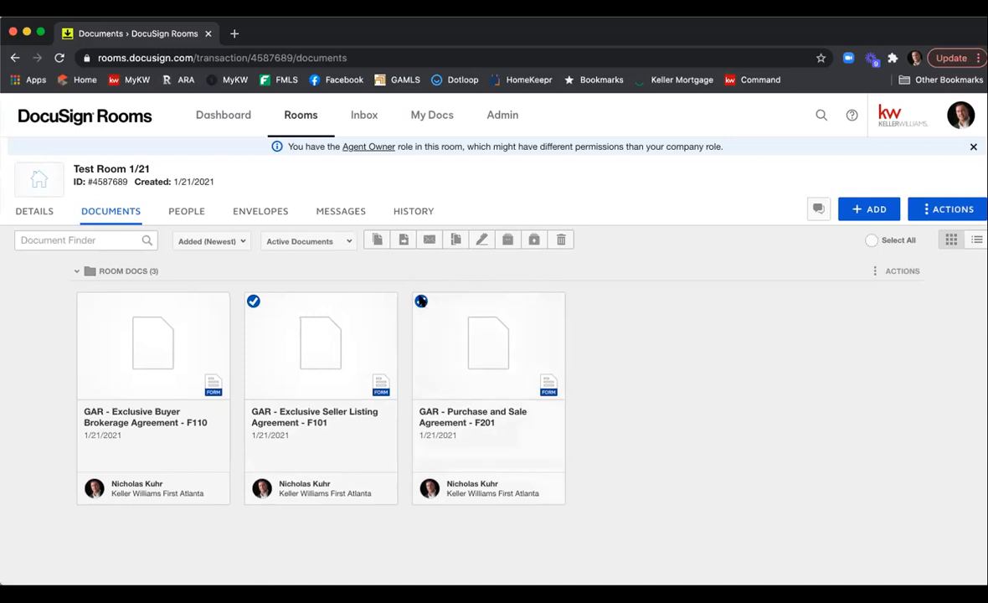
pyautogui.click(421, 301)
pyautogui.click(254, 301)
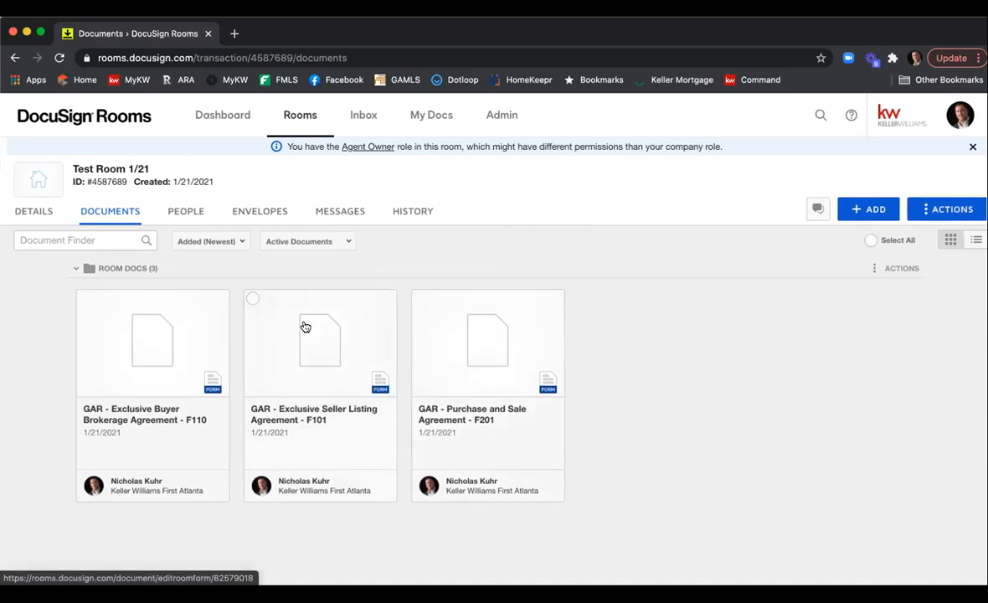
# Download the Exclusive Seller Listing Agreement F101 as a PDF and close the form.
pyautogui.click(306, 326)
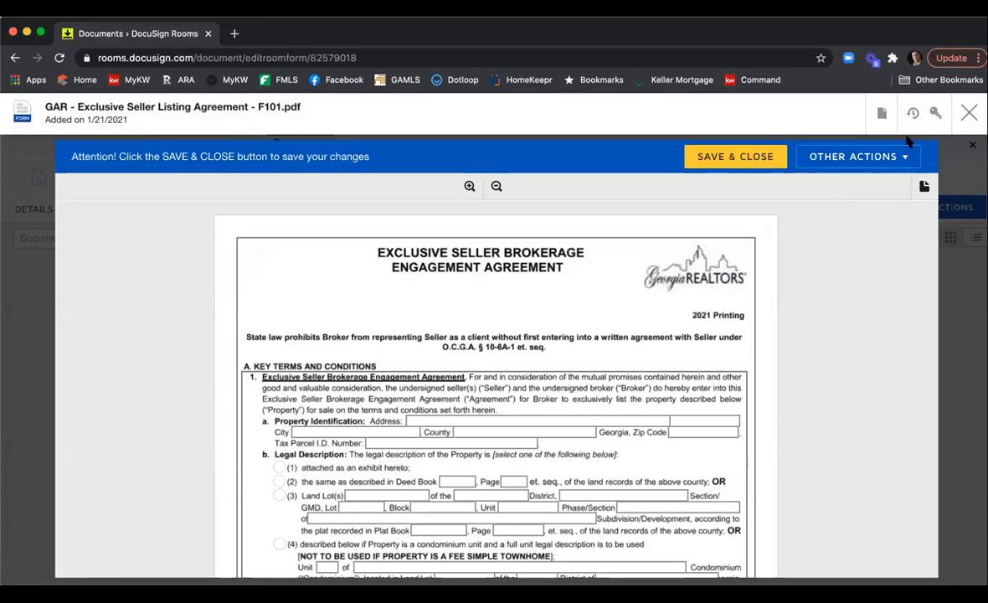
pyautogui.click(883, 116)
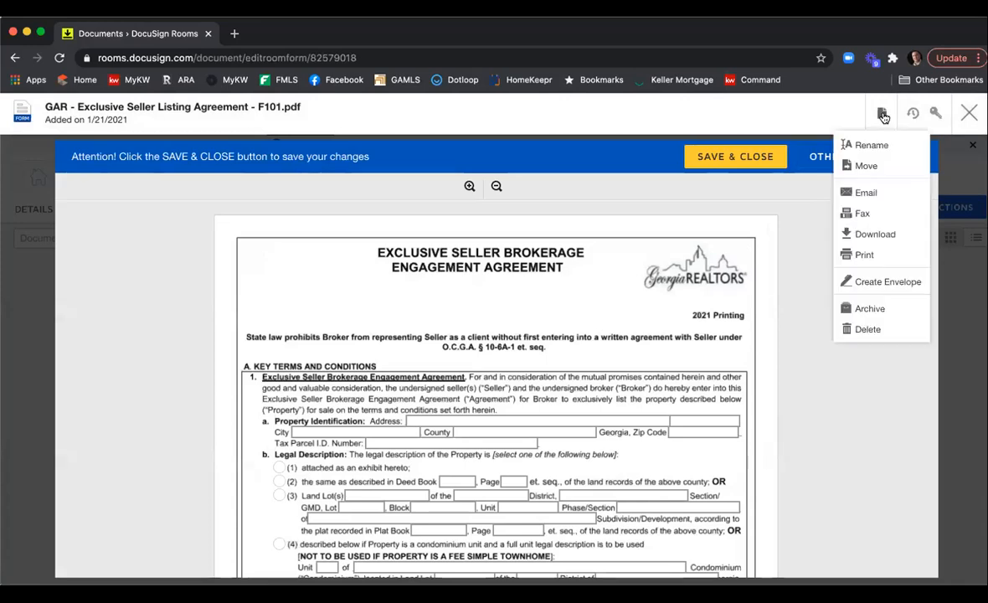
pyautogui.click(873, 234)
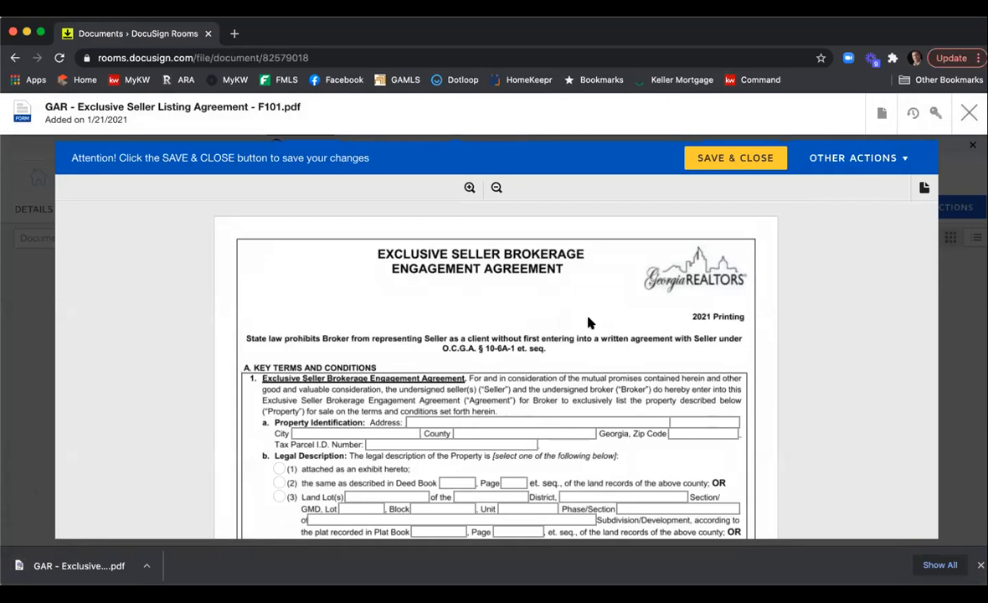
pyautogui.click(968, 112)
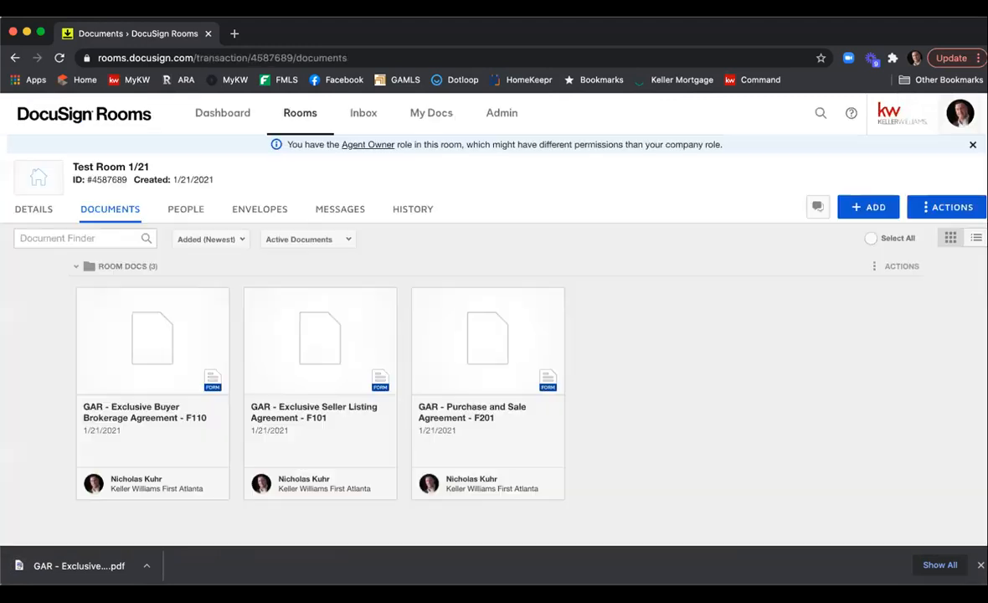
# Download the Purchase and Sale Agreement F201 as a PDF and close the form.
pyautogui.click(487, 346)
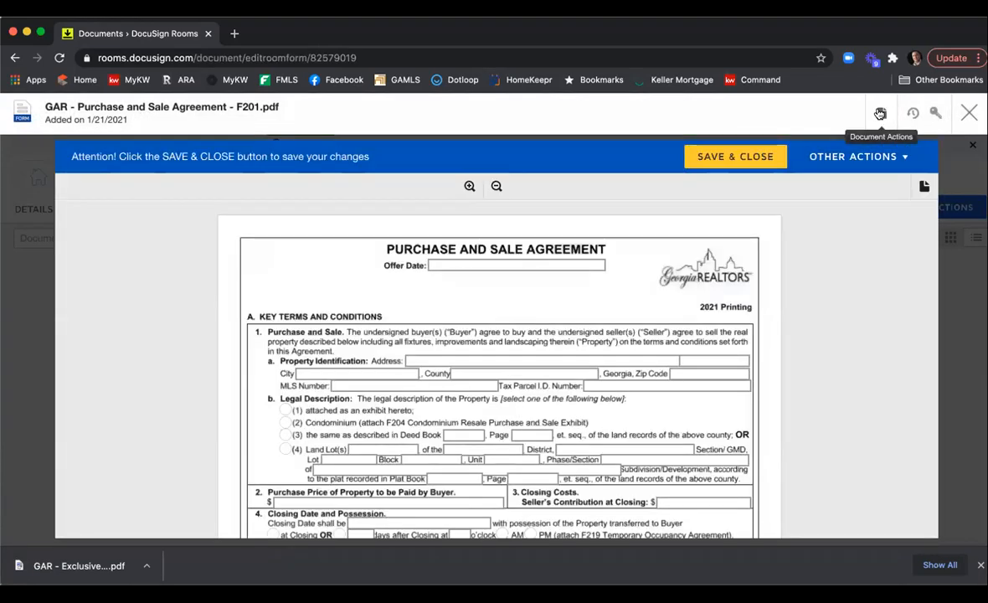
pyautogui.click(880, 113)
pyautogui.click(859, 234)
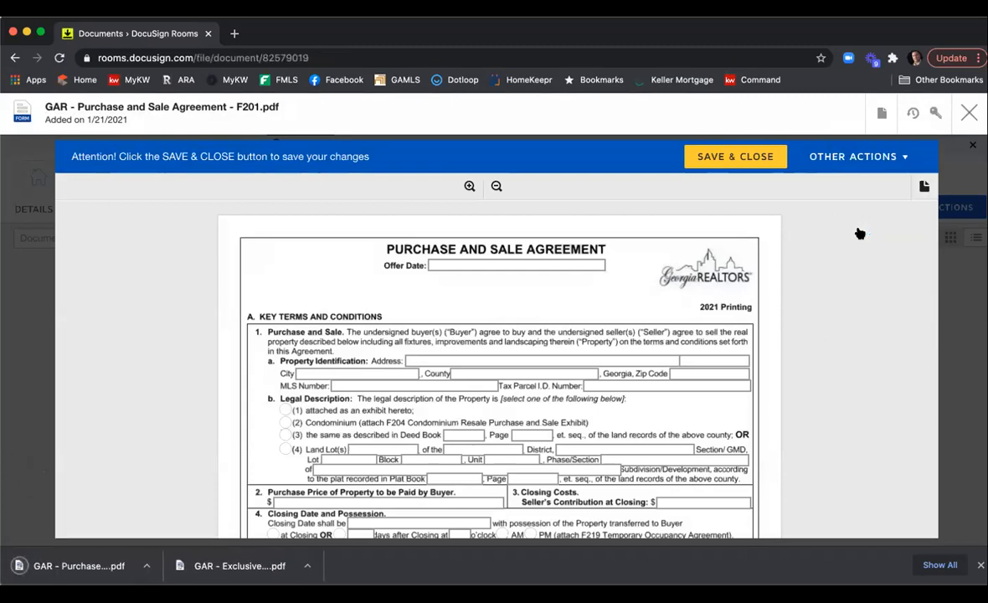
pyautogui.click(968, 114)
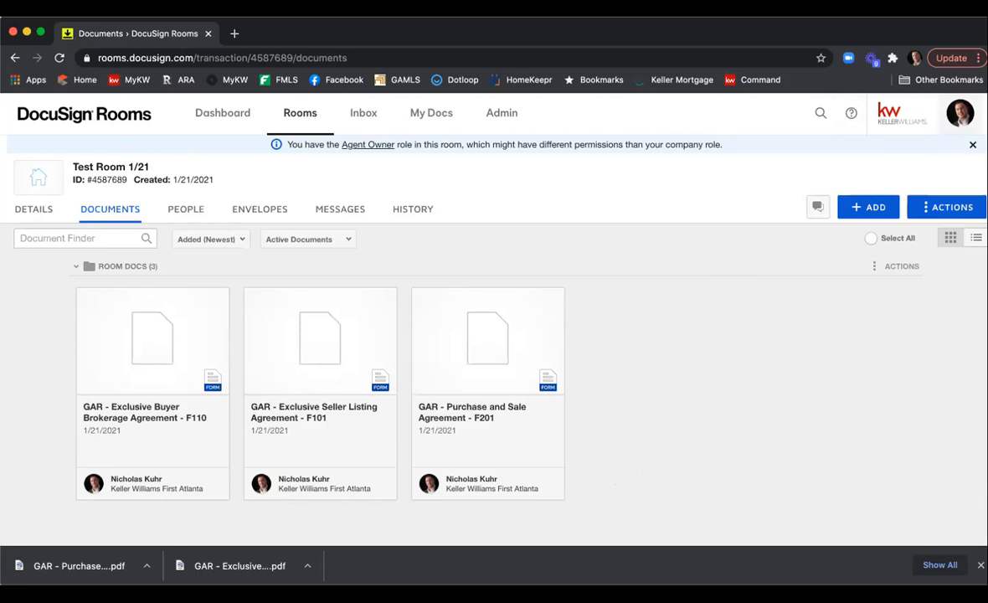
# Switch from Rooms to DocuSign eSignature and open the templates list.
pyautogui.click(962, 116)
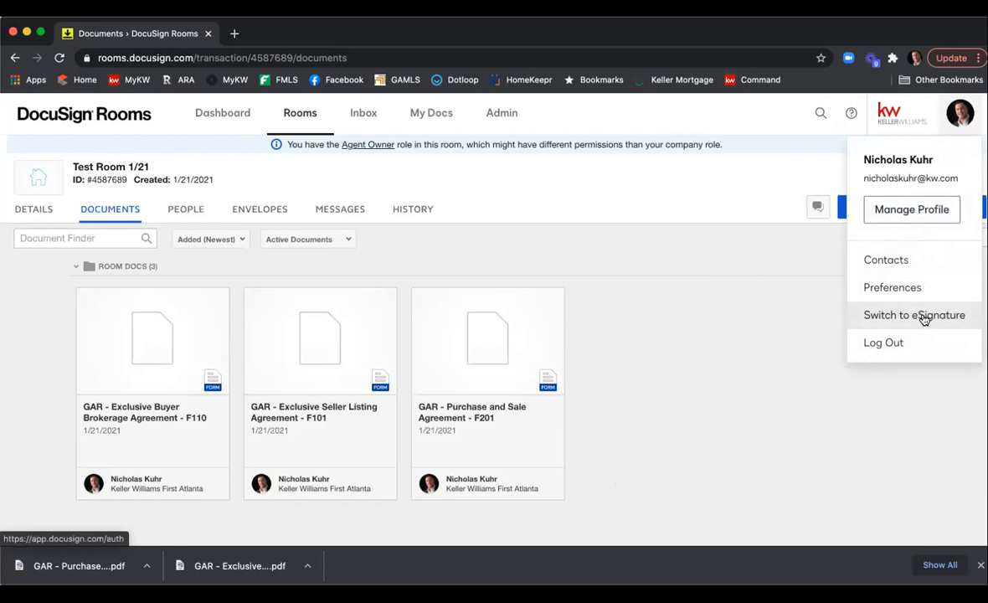
pyautogui.click(924, 316)
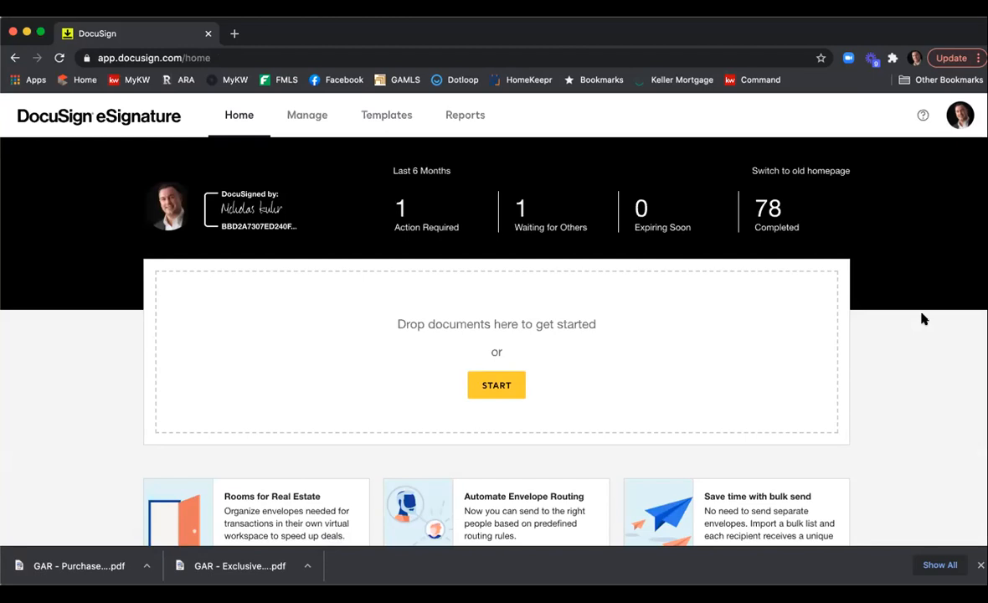
pyautogui.click(376, 119)
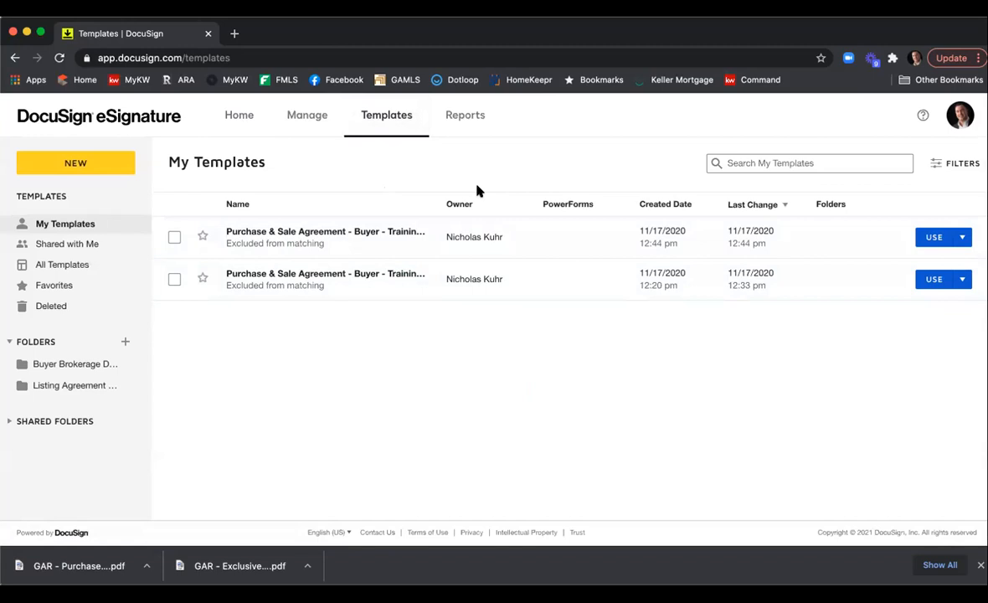
pyautogui.click(85, 165)
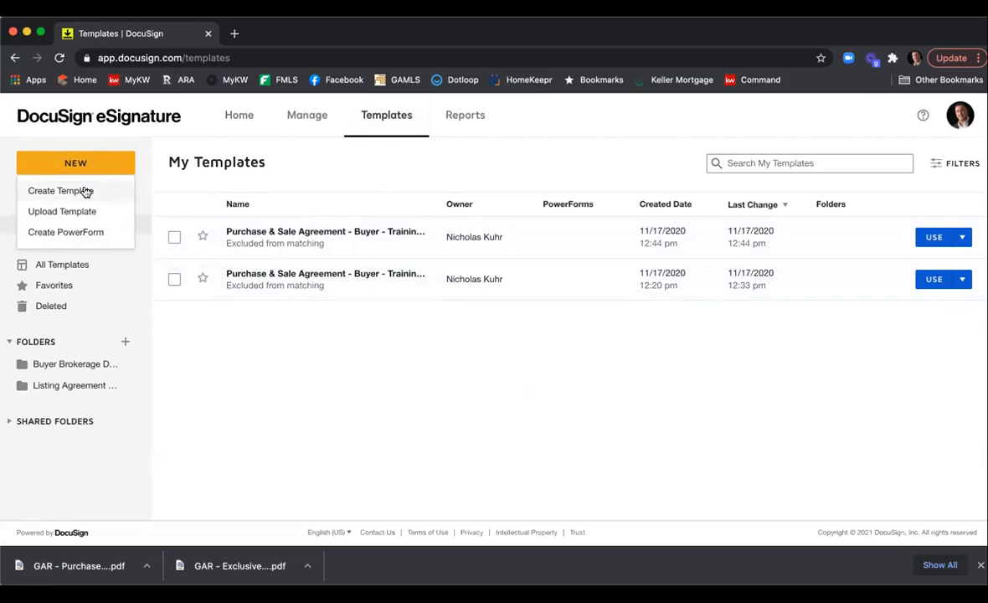
pyautogui.click(360, 168)
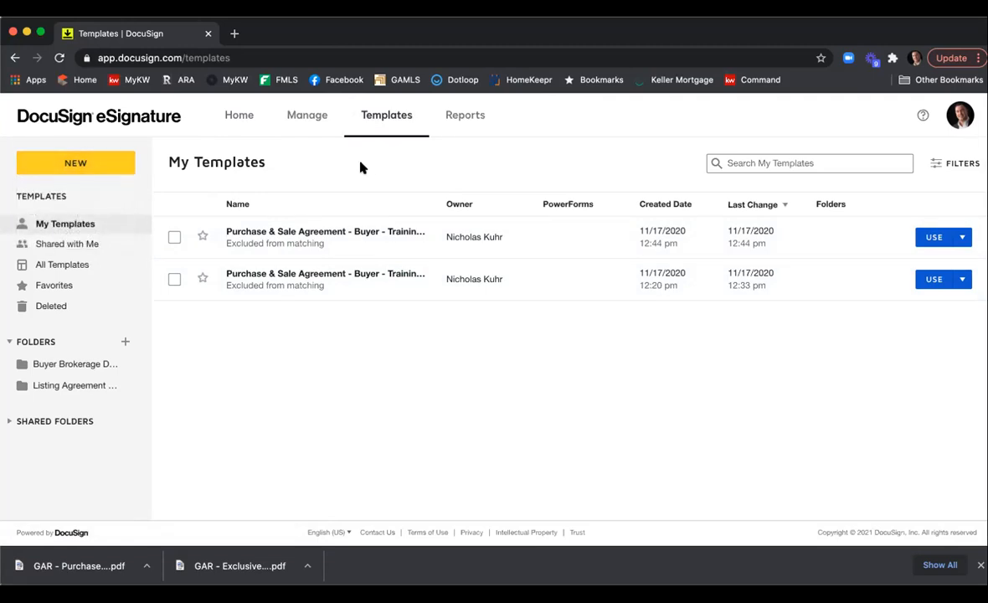
pyautogui.click(238, 122)
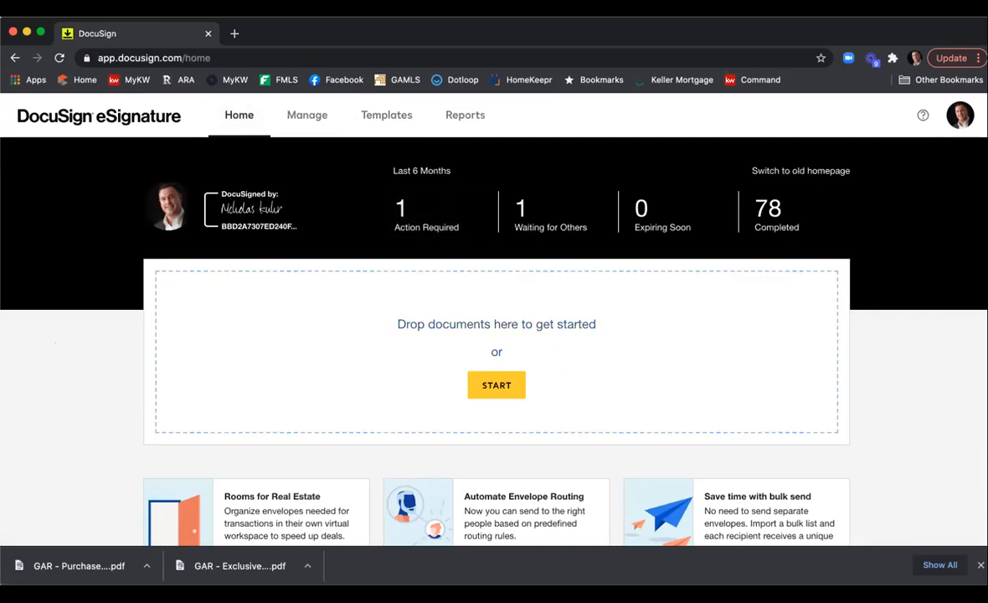
pyautogui.click(388, 115)
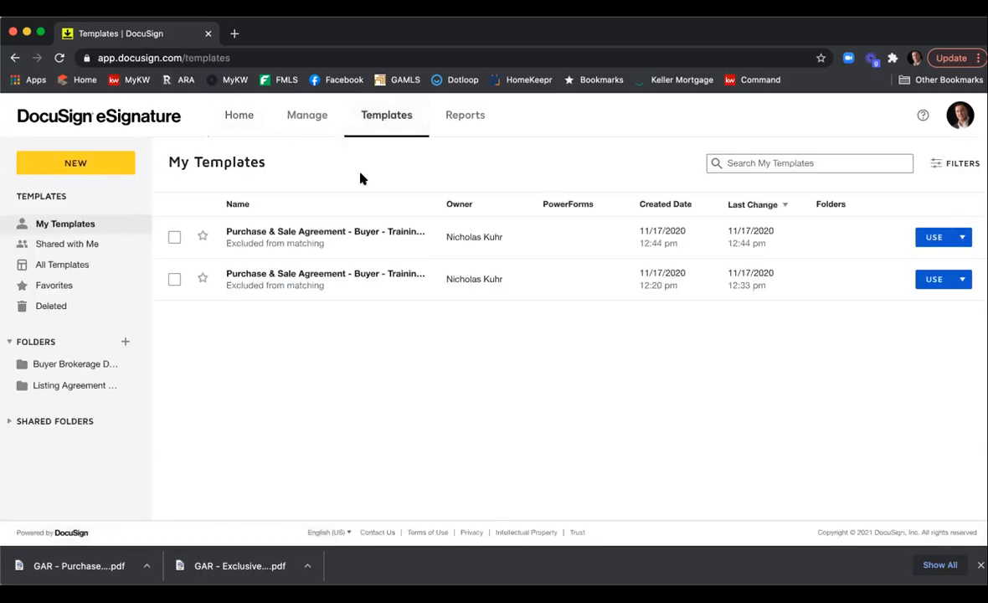
# Create a new template and name it "2021 ESLEA 1/21/21".
pyautogui.click(103, 168)
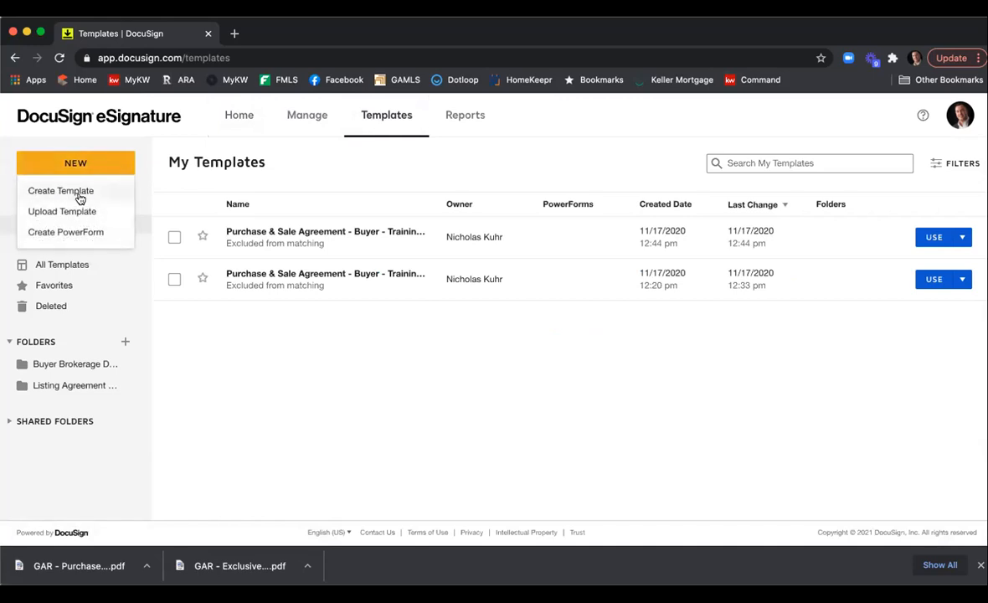
pyautogui.click(81, 199)
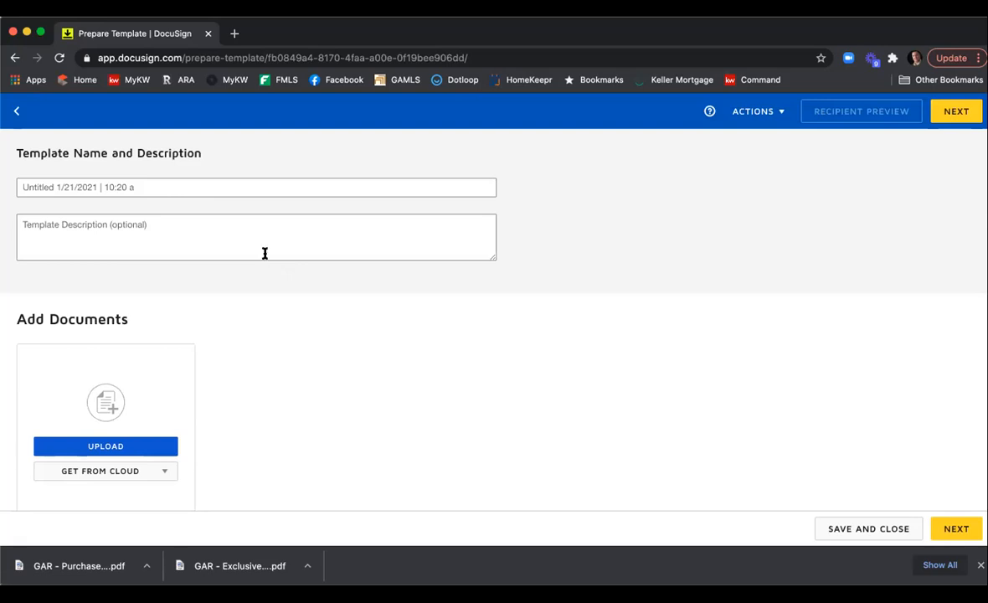
pyautogui.click(209, 186)
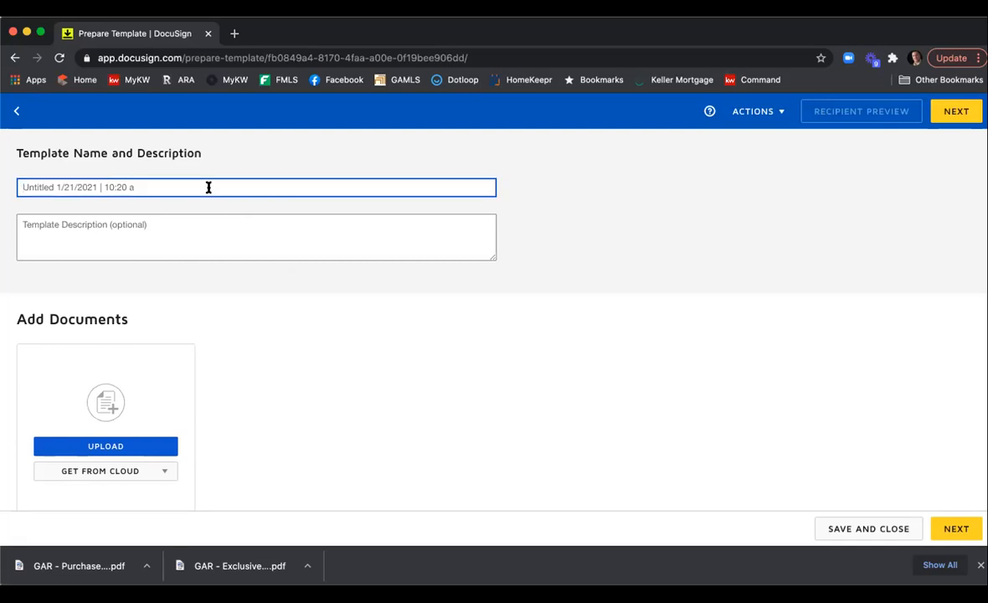
pyautogui.write('2021 ESLEA')
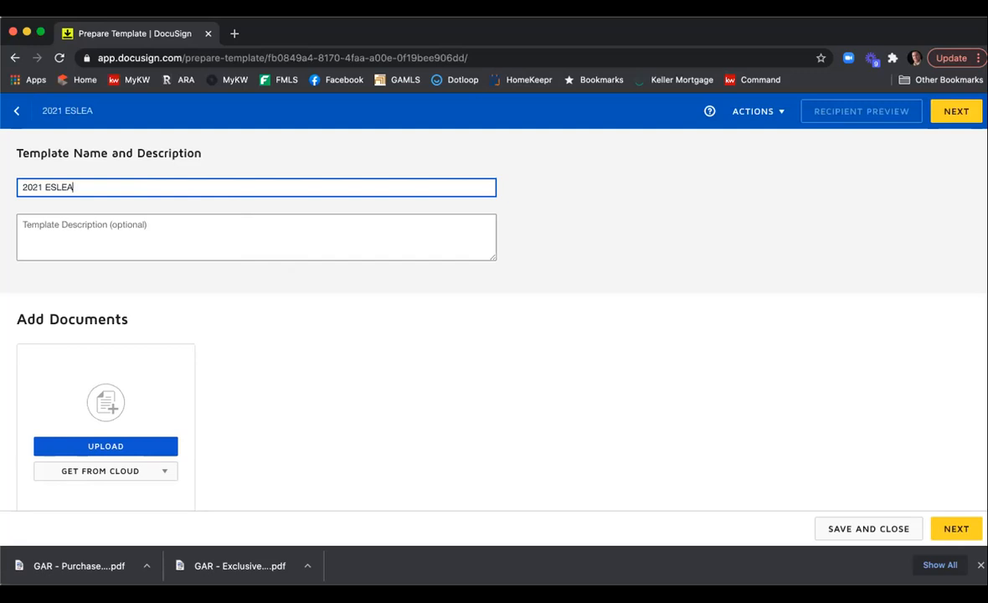
pyautogui.write('p')
pyautogui.press('BackSpace')
pyautogui.press('BackSpace')
pyautogui.write('1/21/21')
pyautogui.click(69, 188)
pyautogui.write('A')
# Upload the downloaded Exclusive Seller Listing Agreement F101 PDF as the template document.
pyautogui.scroll(-2, 253, 258)
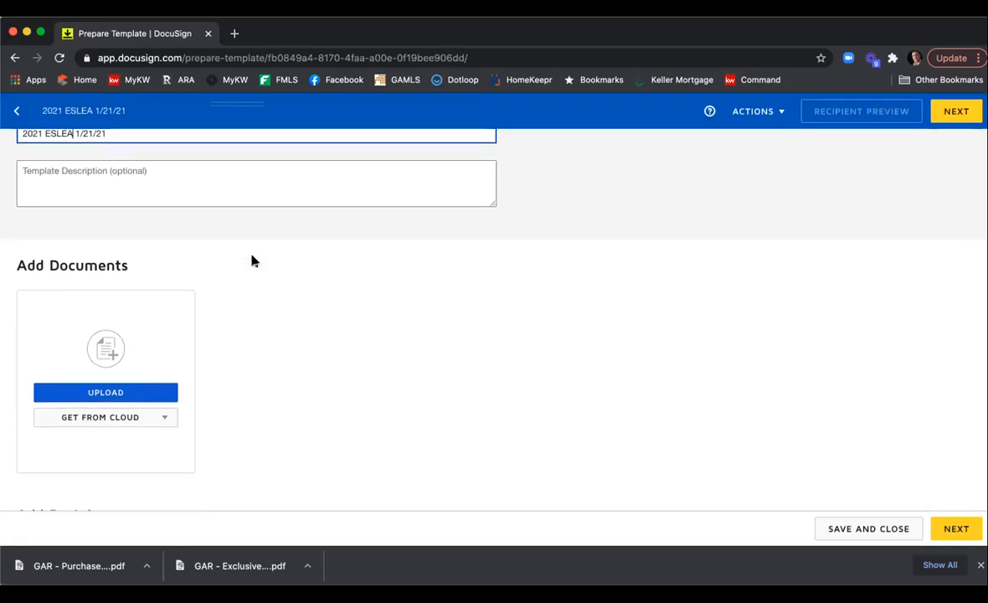
pyautogui.click(139, 393)
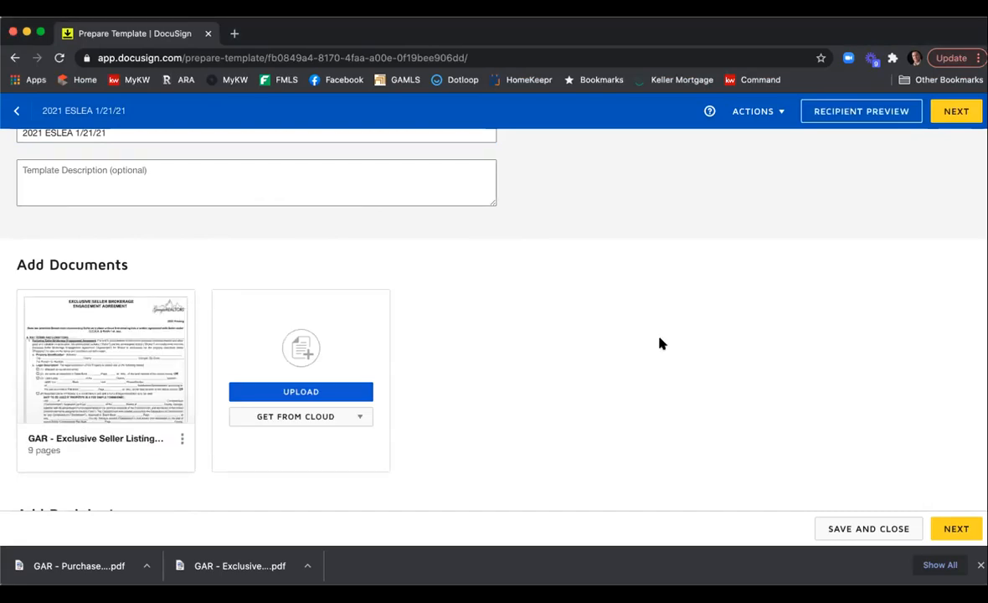
# Set the first recipient's role to Seller One.
pyautogui.scroll(-5, 633, 323)
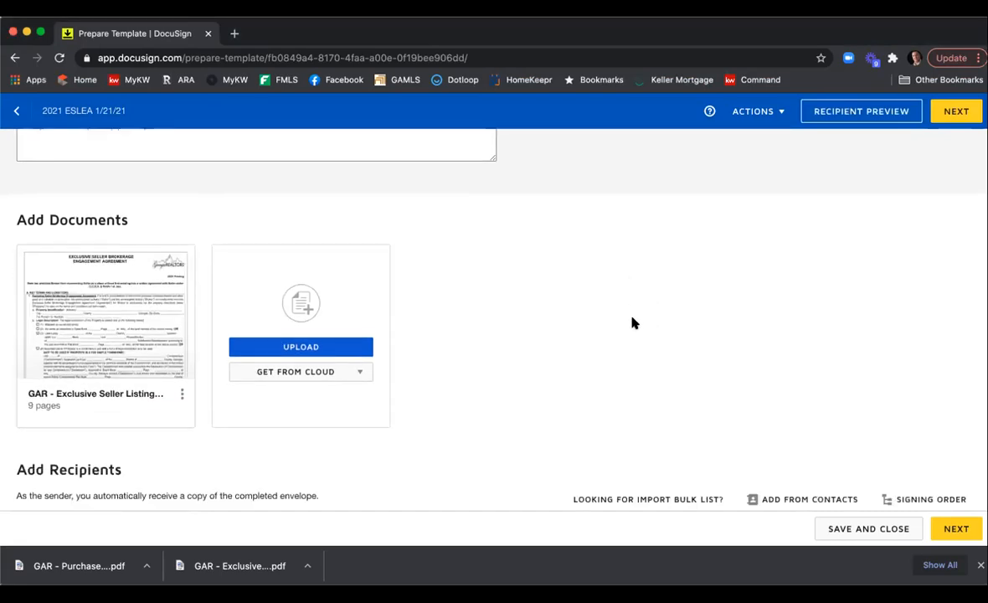
pyautogui.scroll(-2, 598, 321)
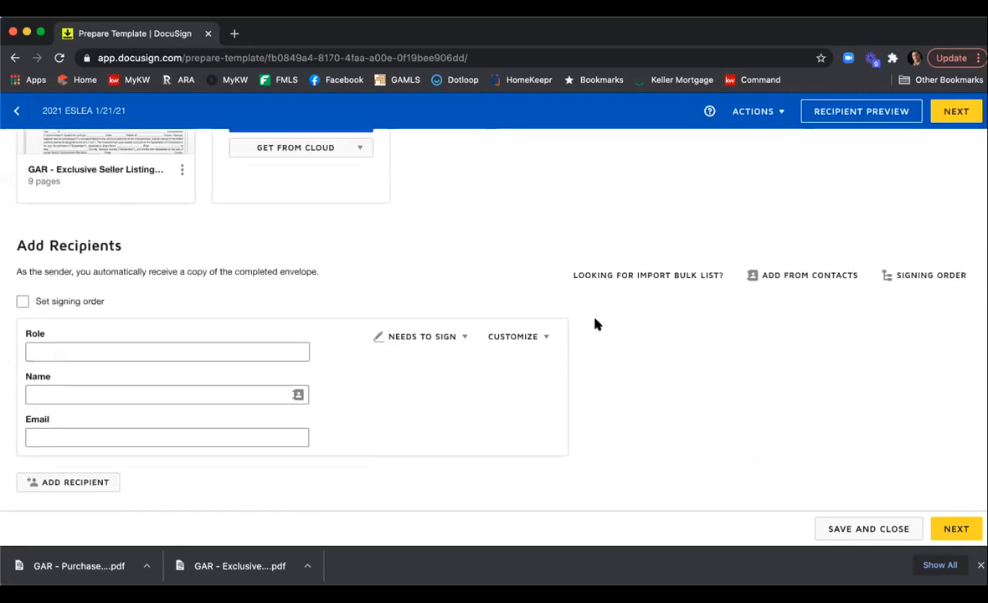
pyautogui.scroll(-1, 596, 345)
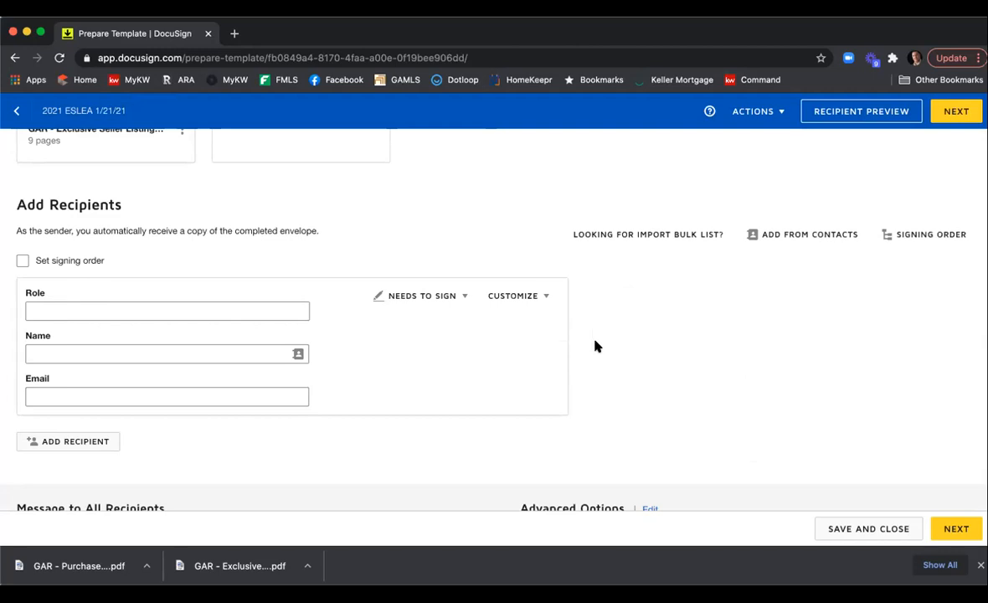
pyautogui.moveTo(569, 358)
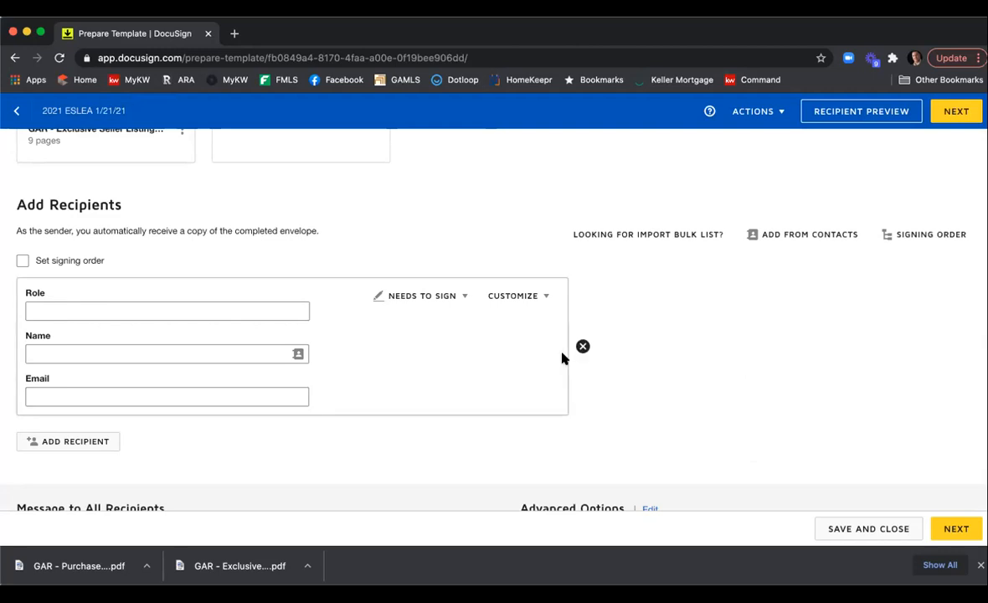
pyautogui.click(212, 310)
pyautogui.write('Seller One')
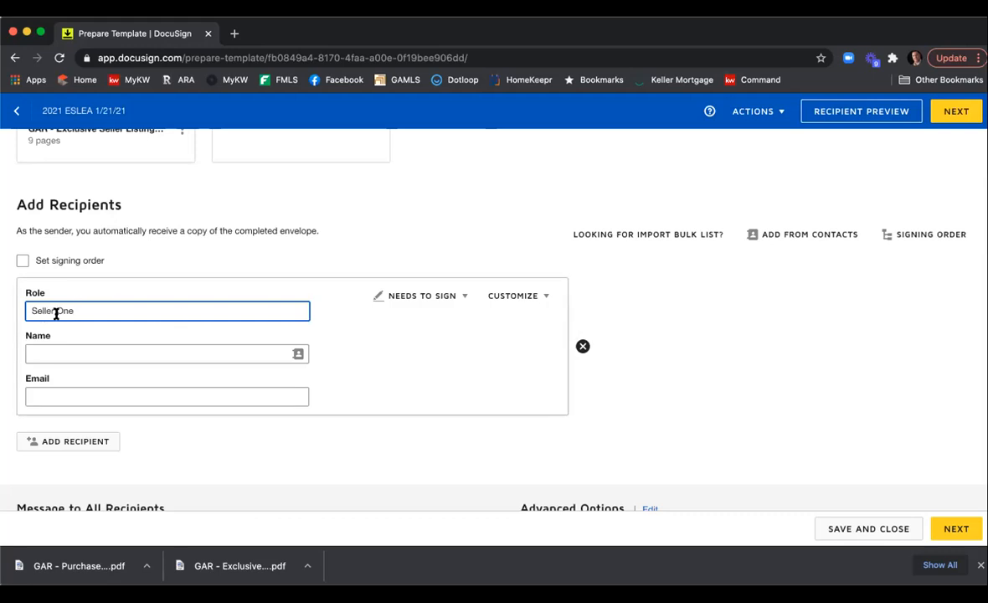
# Add a second recipient with the role Seller Two.
pyautogui.click(96, 444)
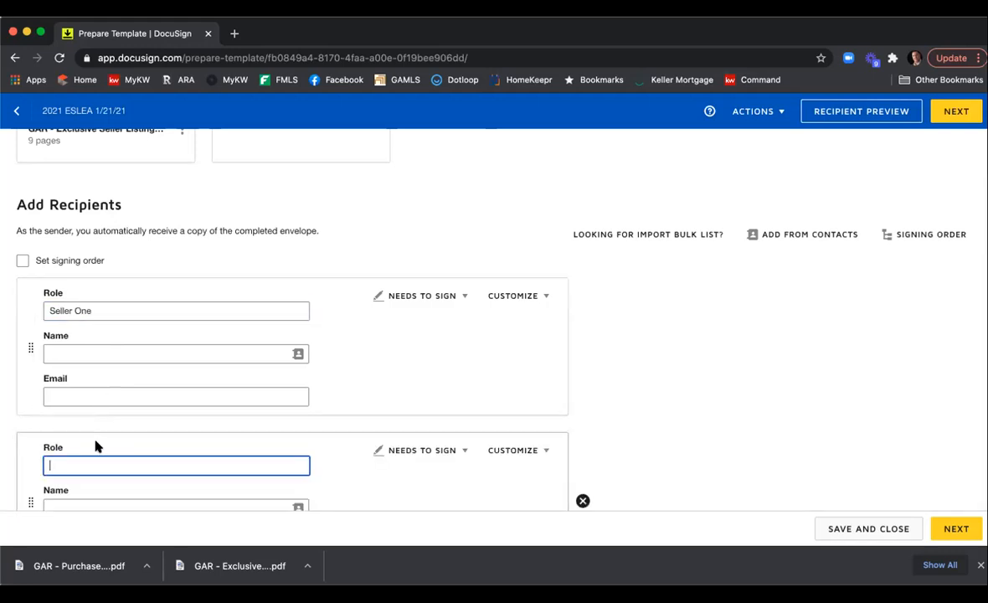
pyautogui.scroll(-3, 113, 368)
pyautogui.write('Seller Two')
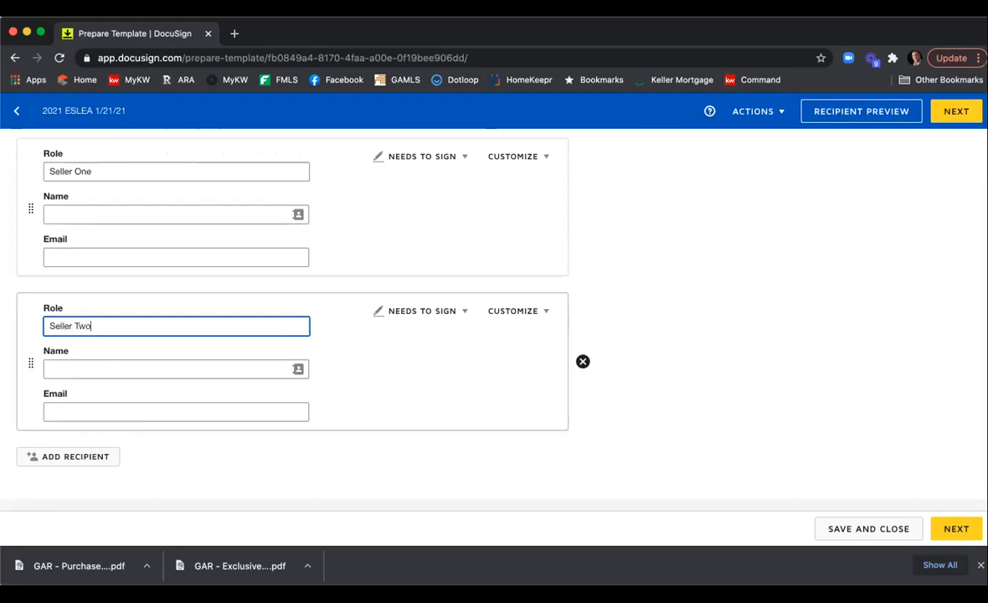
# Add a third recipient with the role Listing Agent and pick the agent's own contact as name and email.
pyautogui.click(55, 456)
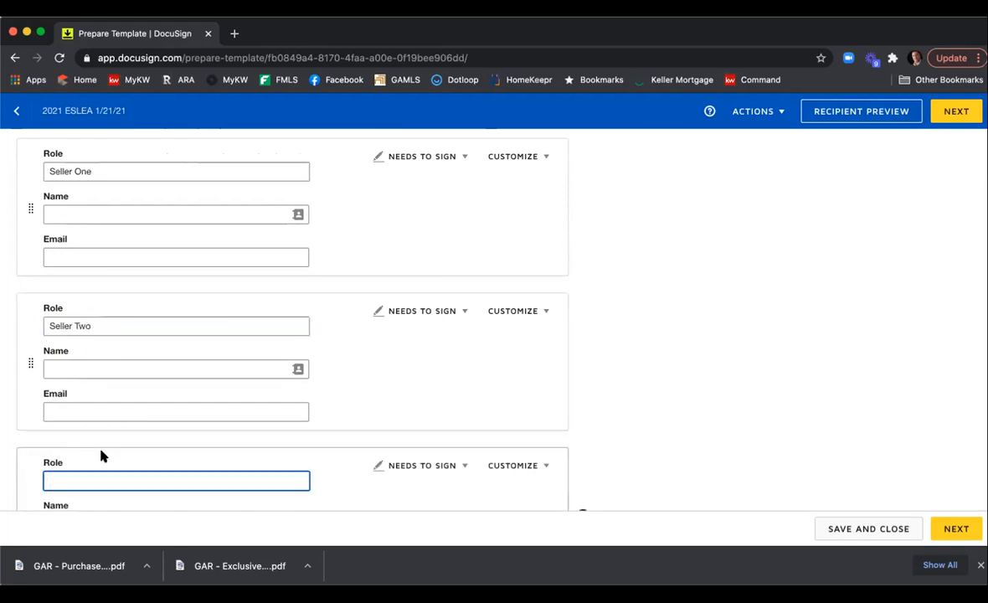
pyautogui.write('Listing Agent')
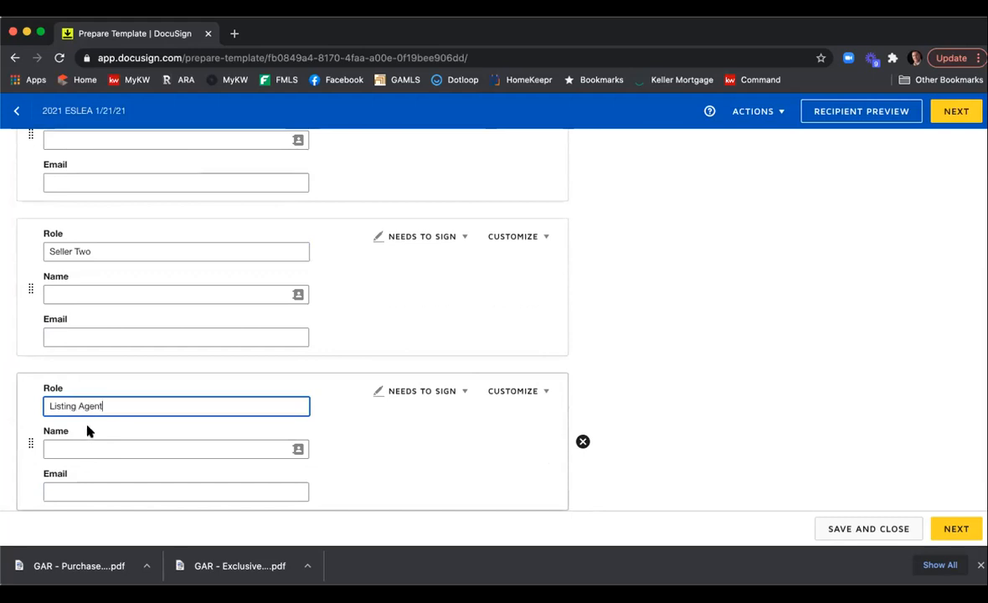
pyautogui.click(102, 445)
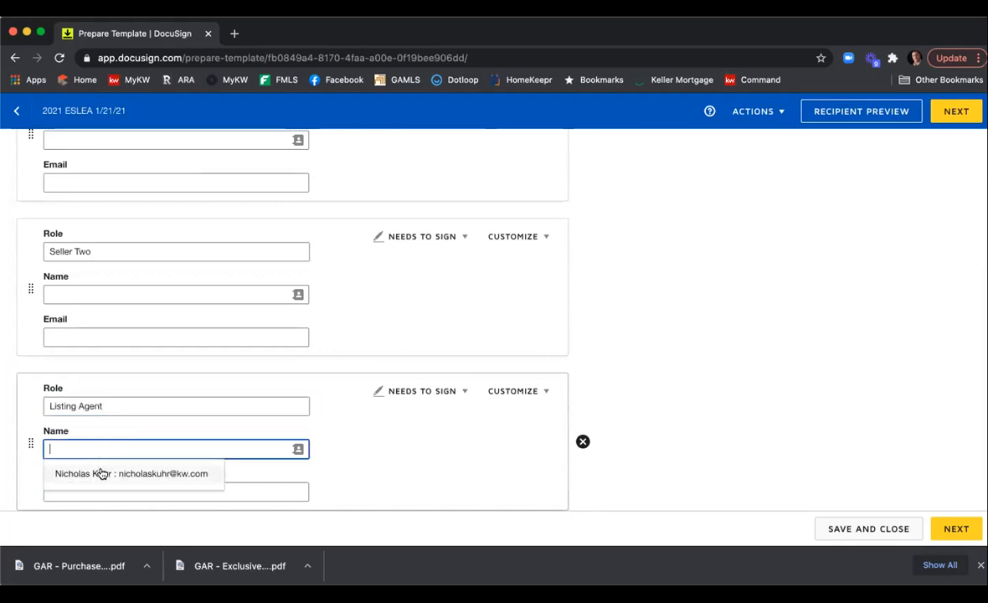
pyautogui.click(99, 473)
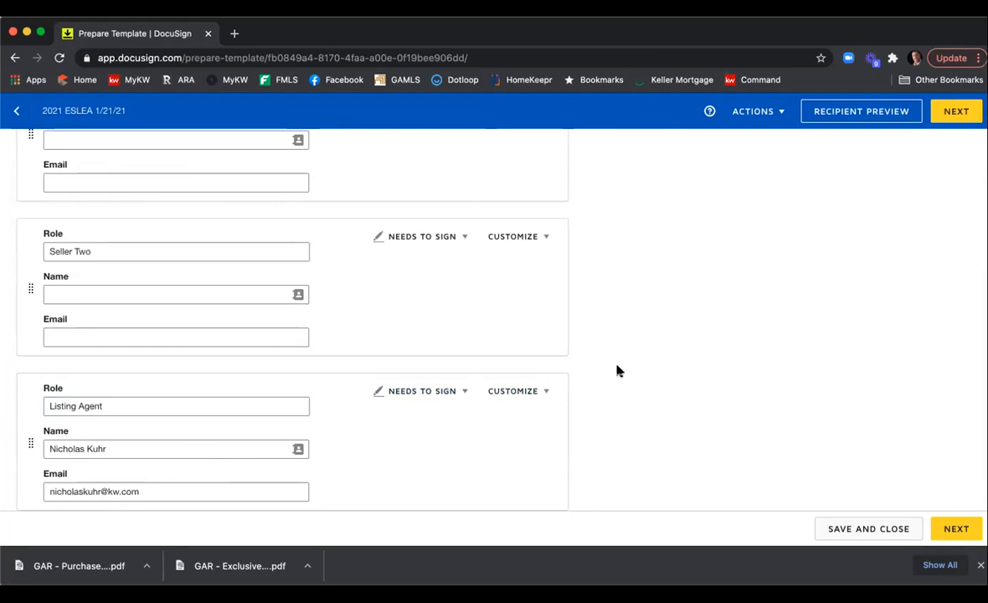
# Review the recipient list and continue to placing fields on the template.
pyautogui.scroll(3, 616, 371)
pyautogui.scroll(1, 617, 370)
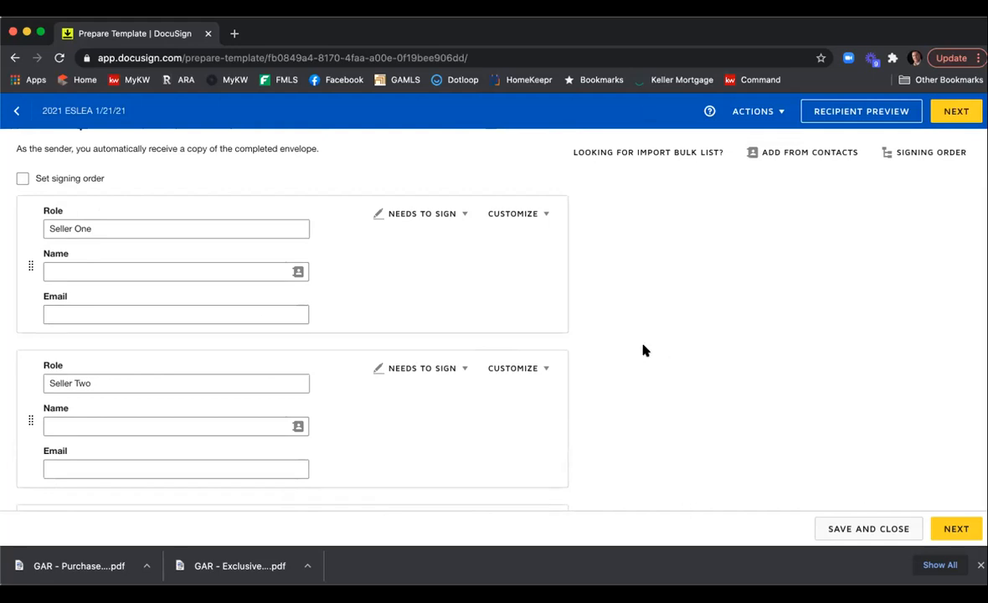
pyautogui.scroll(-2, 646, 325)
pyautogui.scroll(-5, 646, 325)
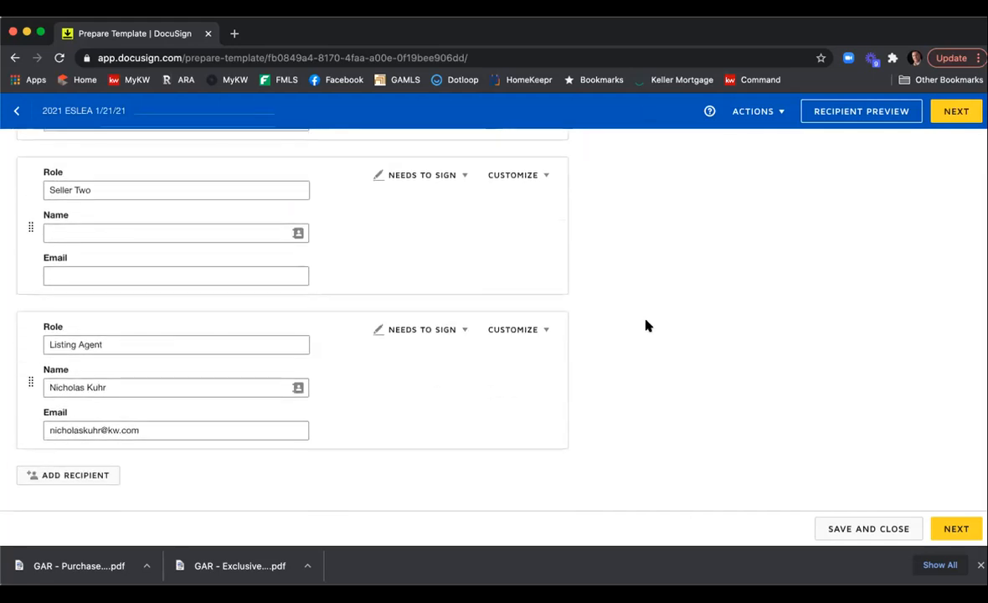
pyautogui.scroll(-2, 645, 325)
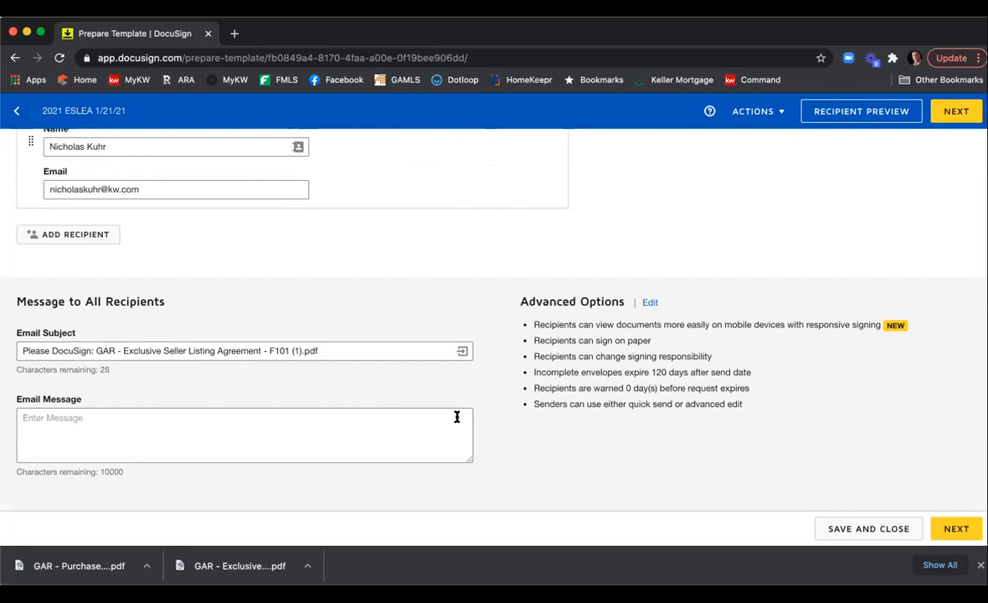
pyautogui.click(955, 529)
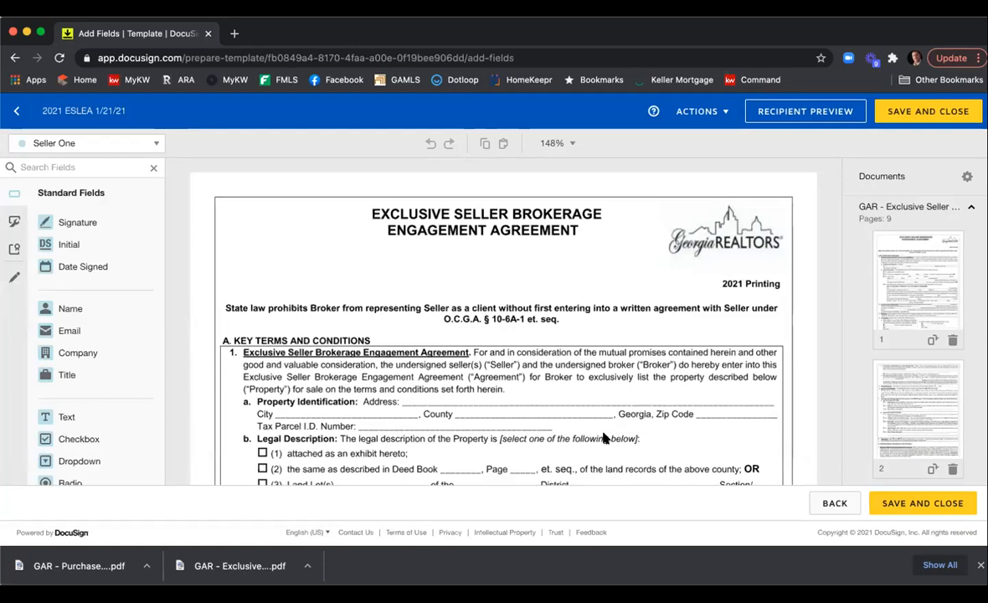
# Switch the active recipient for new fields to the listing agent.
pyautogui.click(157, 145)
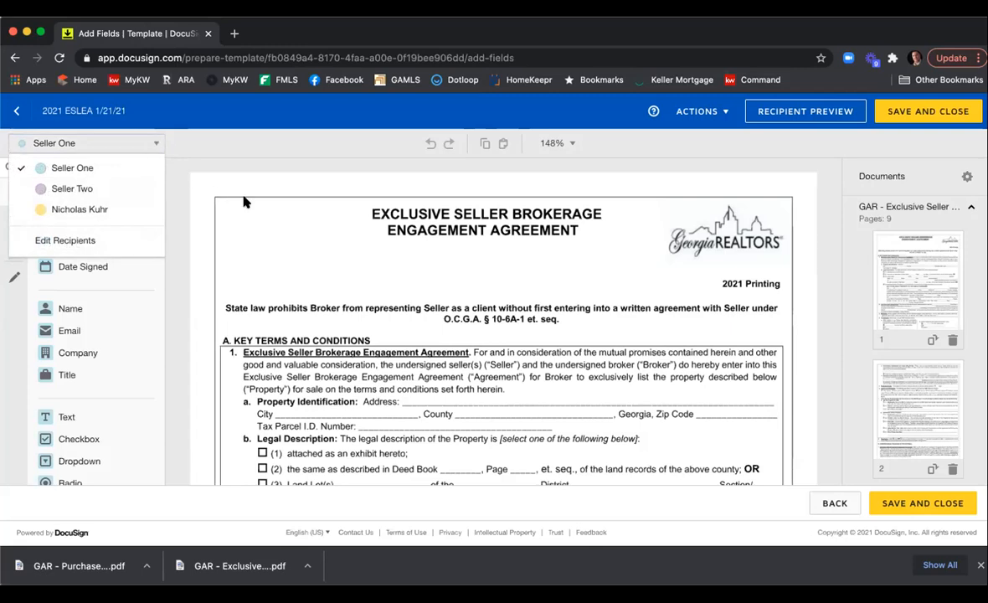
pyautogui.click(222, 176)
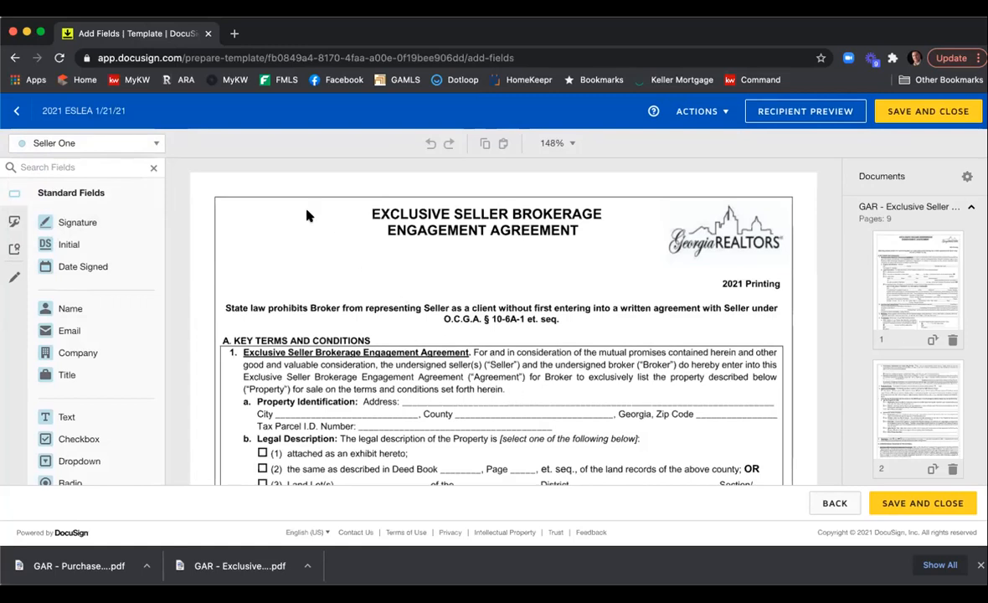
pyautogui.click(155, 145)
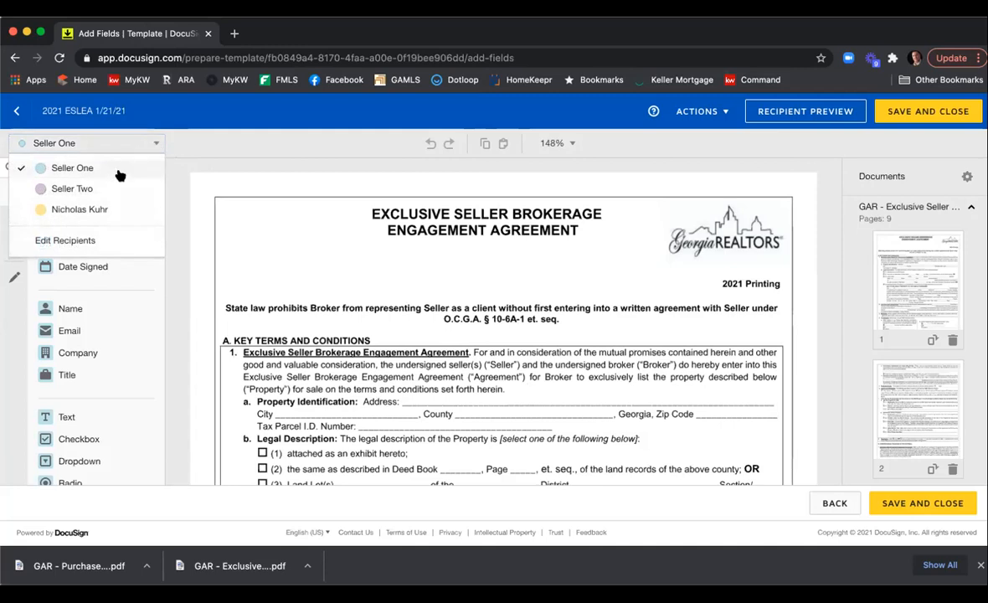
pyautogui.click(105, 209)
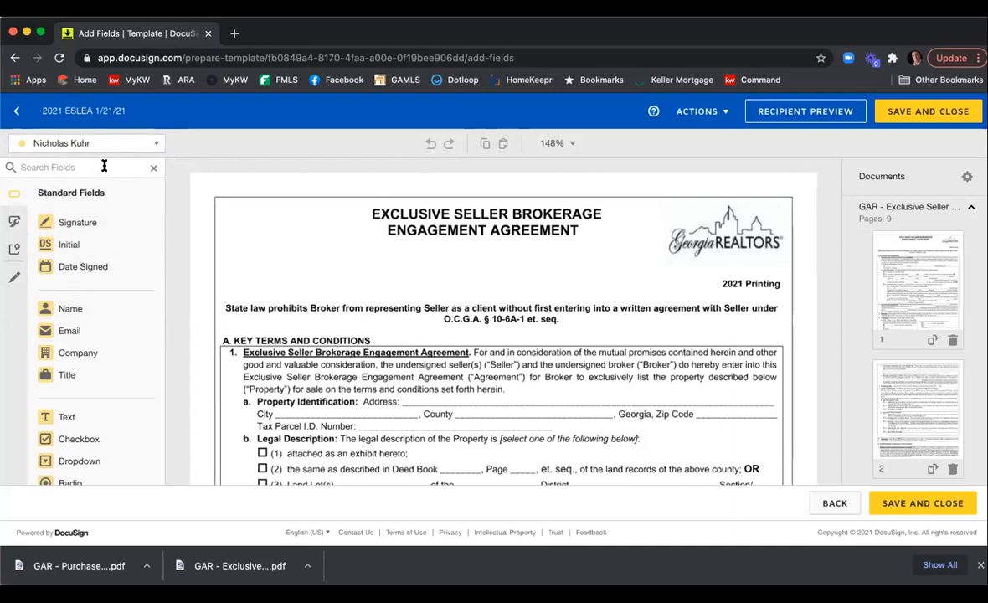
# Place a text field on the Property Identification address line and stretch it across the whole blank.
pyautogui.scroll(-5, 350, 254)
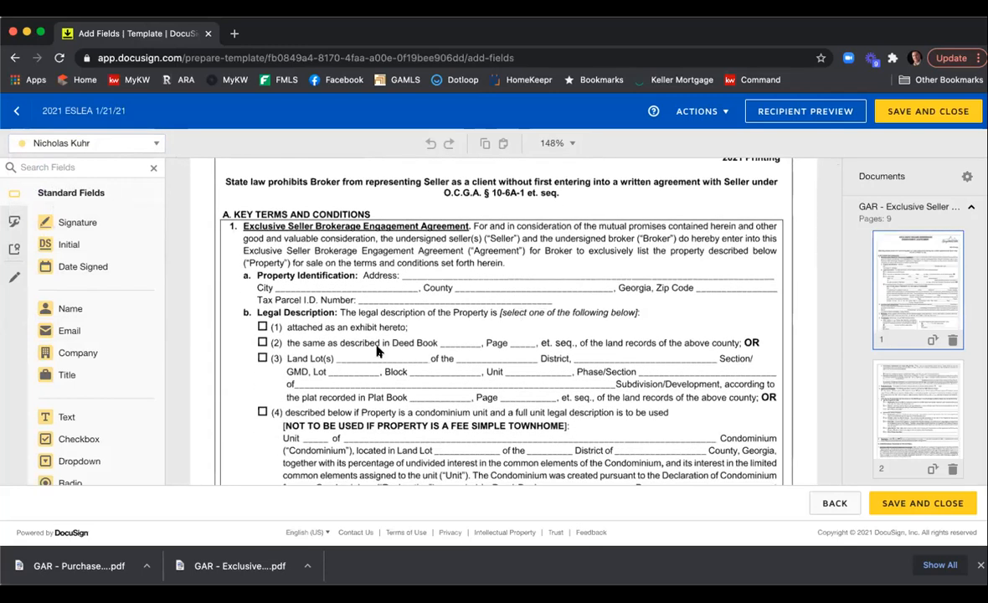
pyautogui.moveTo(93, 416); pyautogui.dragTo(407, 267)
pyautogui.moveTo(482, 261); pyautogui.dragTo(770, 285)
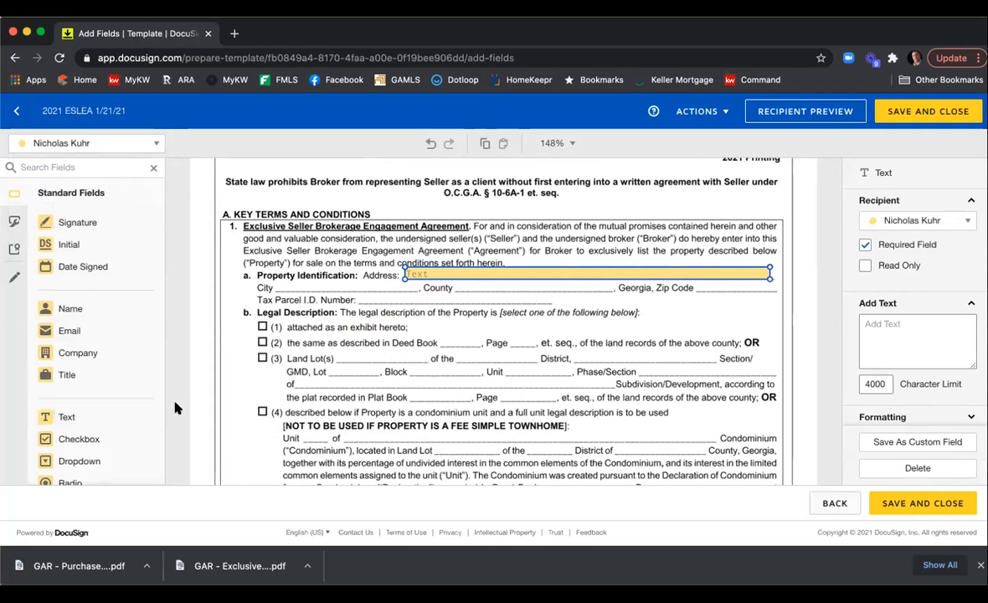
# Place a text field on the City blank, then copy and paste it onto the County blank.
pyautogui.moveTo(121, 416); pyautogui.dragTo(415, 288)
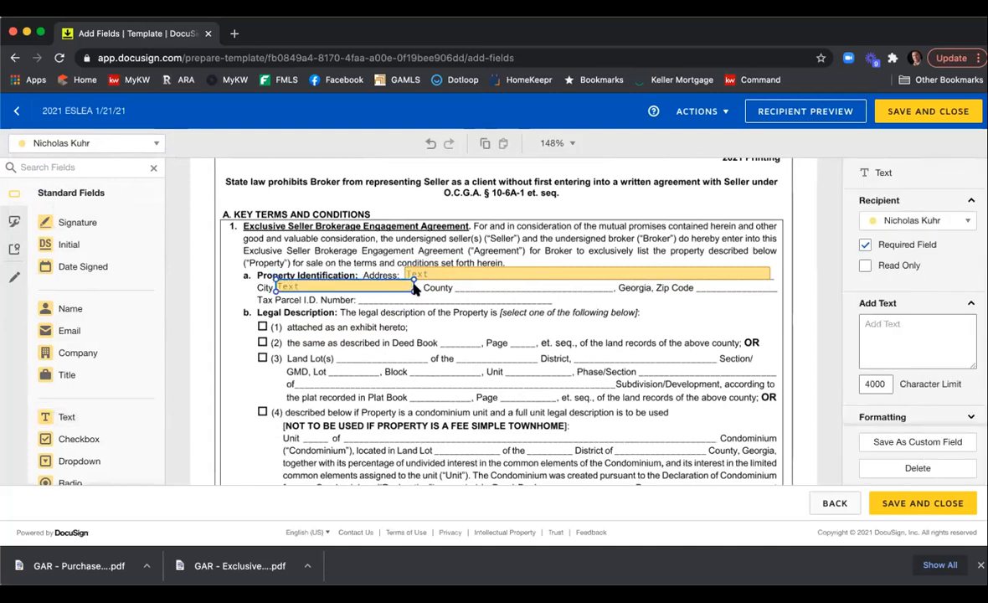
pyautogui.rightClick(377, 288)
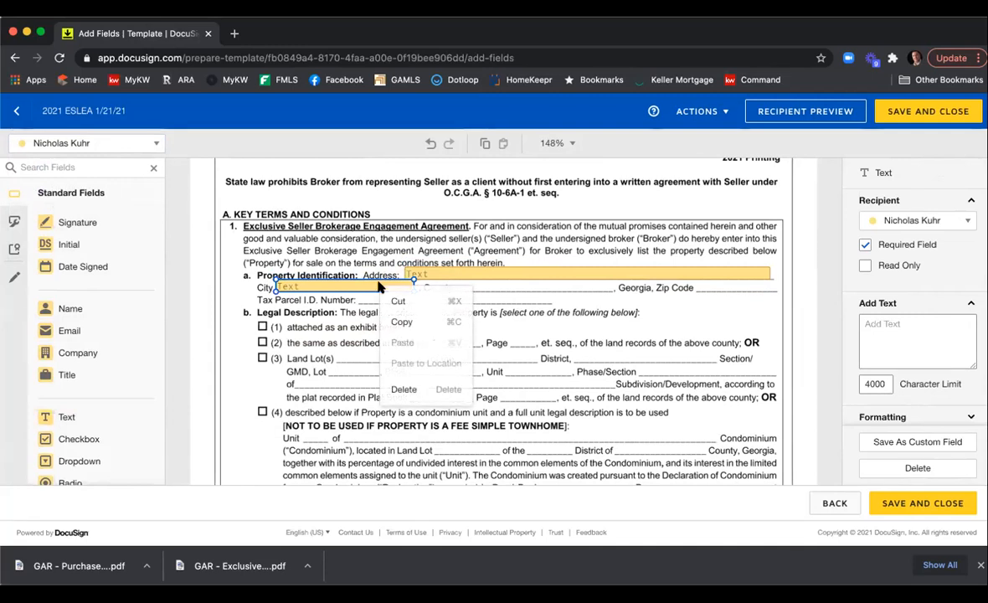
pyautogui.click(401, 324)
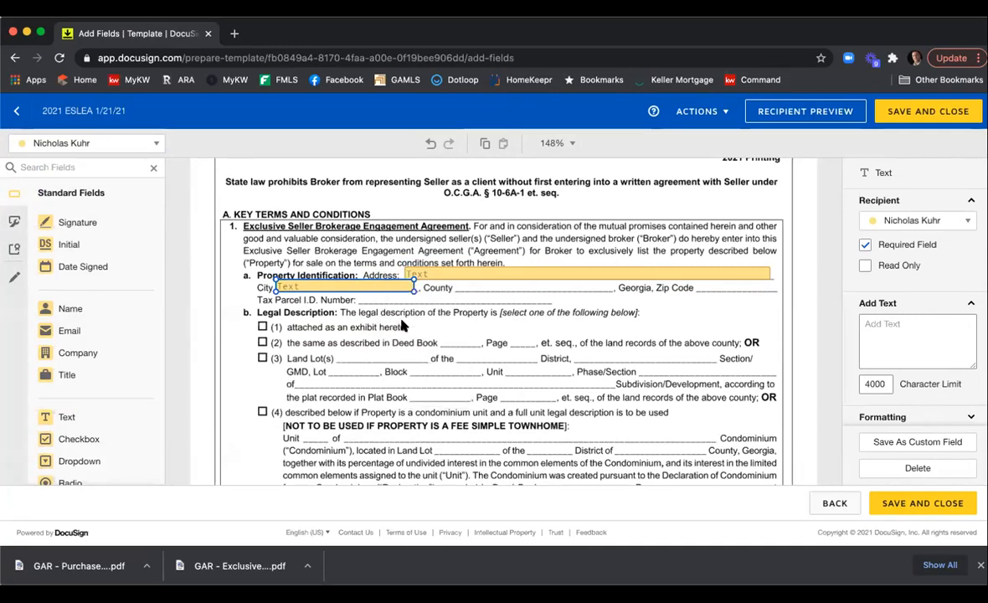
pyautogui.rightClick(402, 325)
pyautogui.click(443, 426)
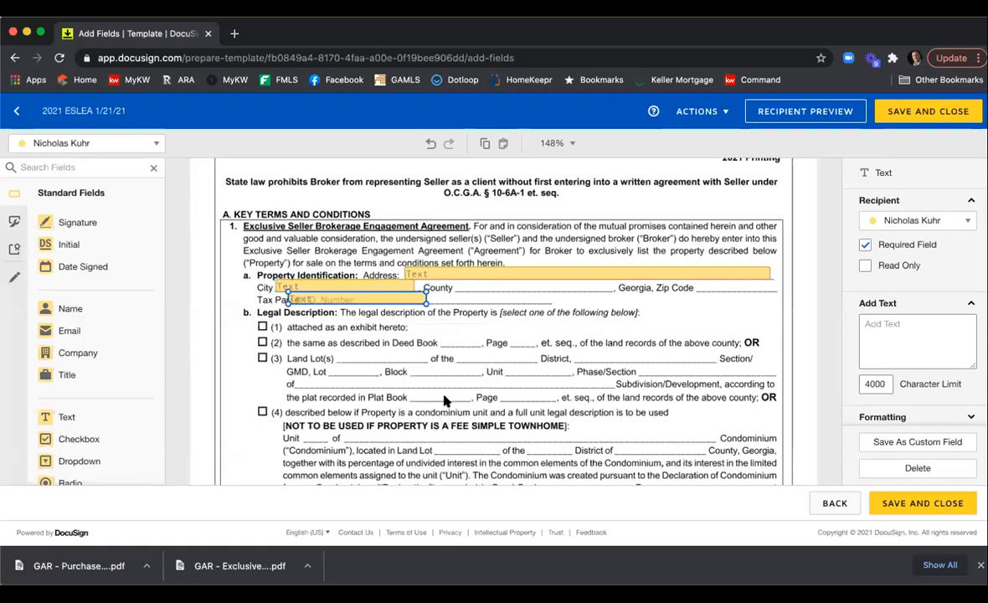
pyautogui.moveTo(523, 281); pyautogui.dragTo(544, 287)
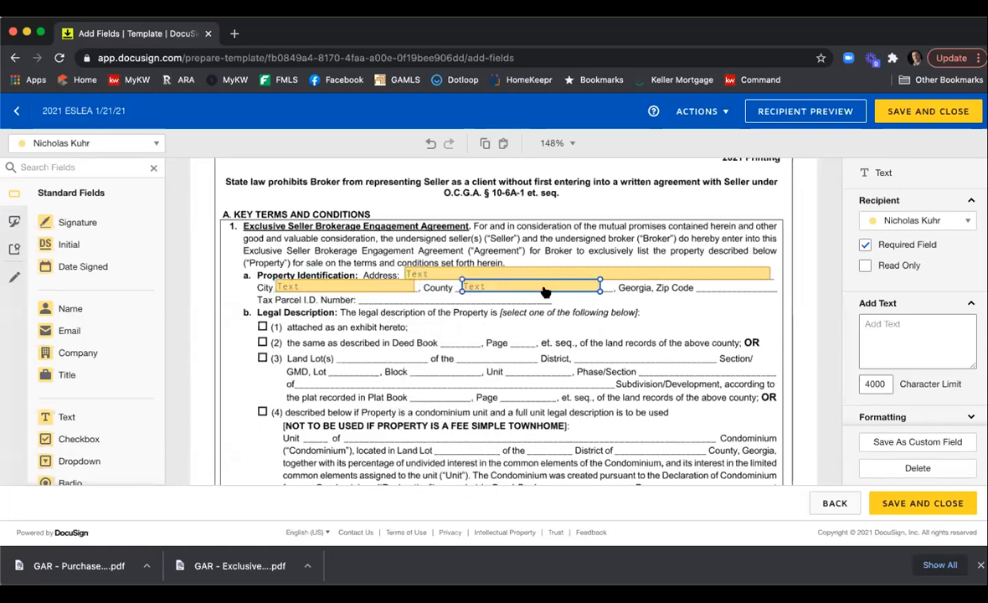
# Paste another copy of the text field onto the Zip Code blank and narrow it to fit.
pyautogui.rightClick(545, 288)
pyautogui.click(588, 347)
pyautogui.moveTo(363, 310); pyautogui.dragTo(737, 282)
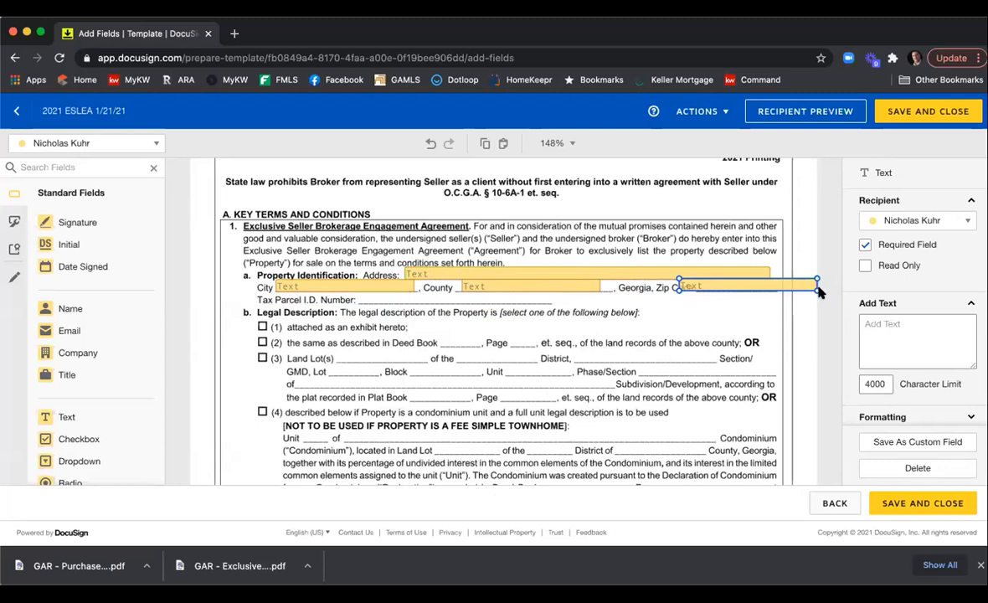
pyautogui.moveTo(814, 287); pyautogui.dragTo(745, 287)
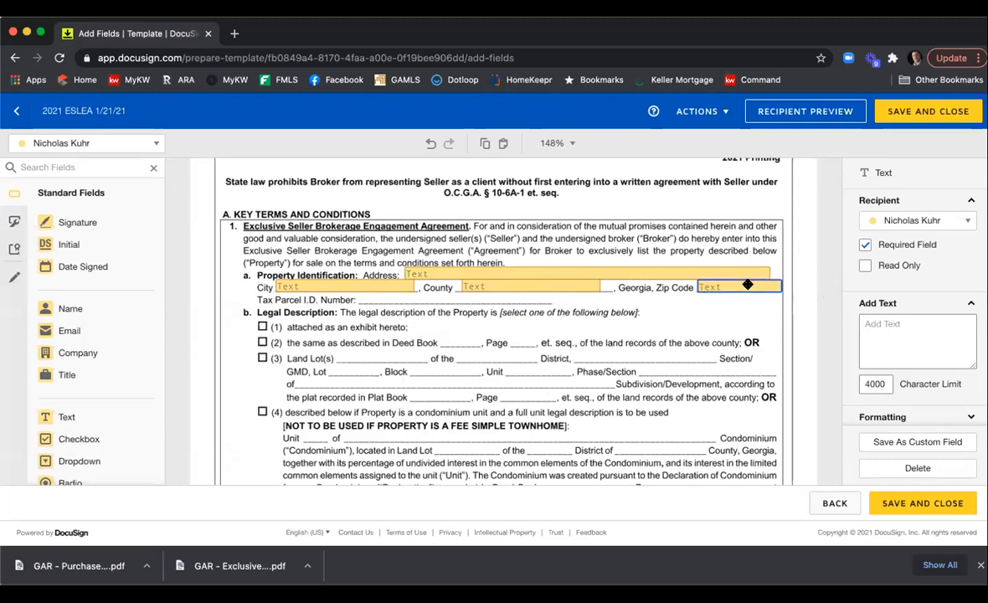
pyautogui.click(515, 318)
# Paste another text field onto the Tax Parcel I.D. Number blank and widen it along the line.
pyautogui.rightClick(479, 313)
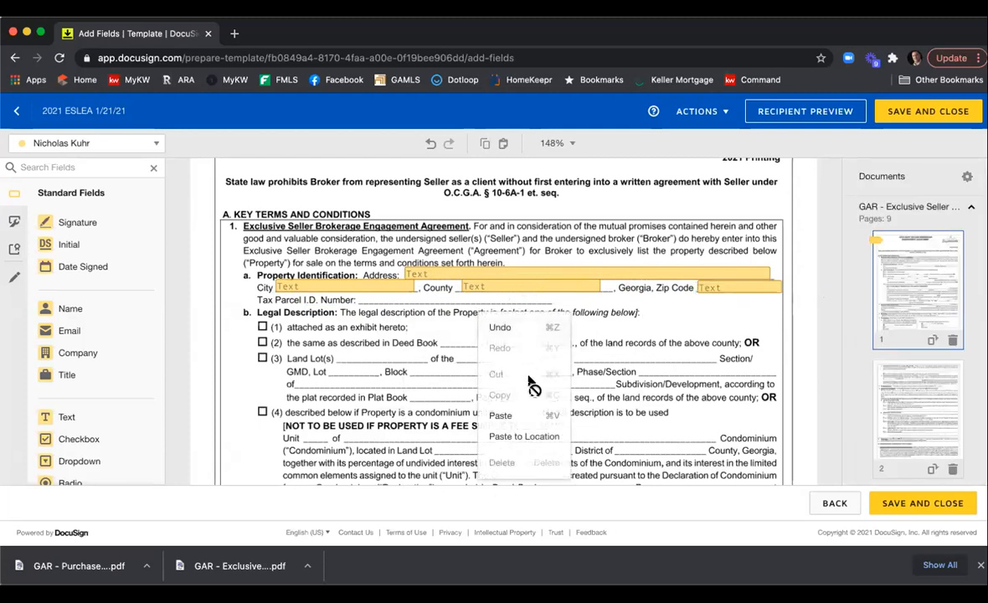
pyautogui.click(525, 408)
pyautogui.moveTo(370, 331); pyautogui.dragTo(439, 293)
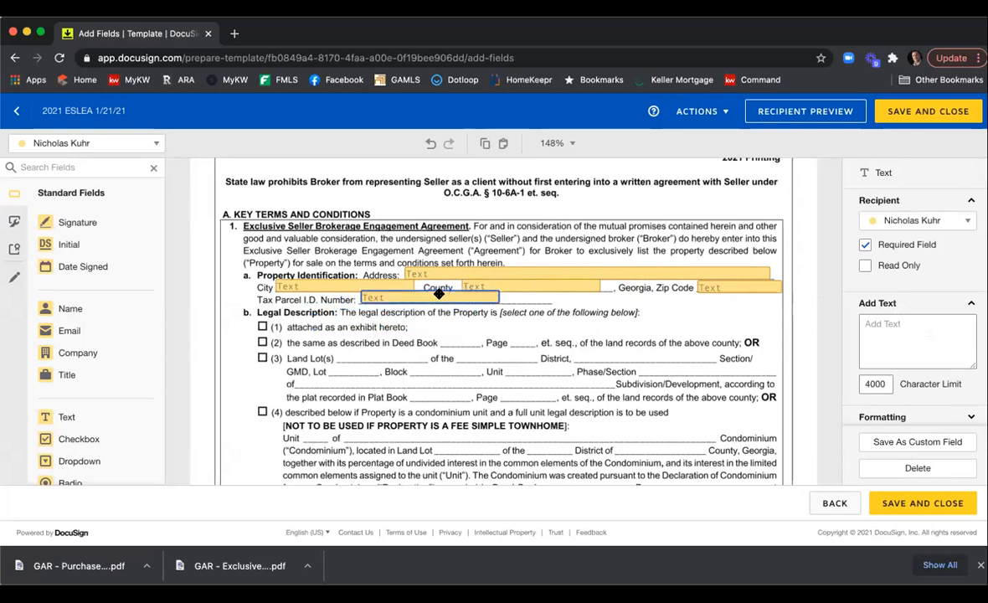
pyautogui.moveTo(499, 298); pyautogui.dragTo(547, 302)
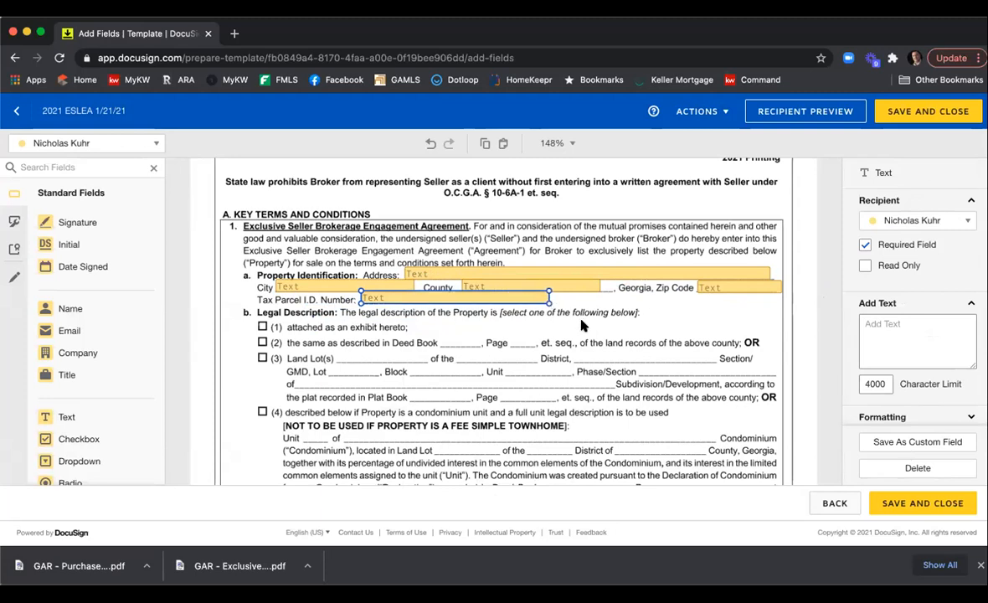
pyautogui.click(584, 325)
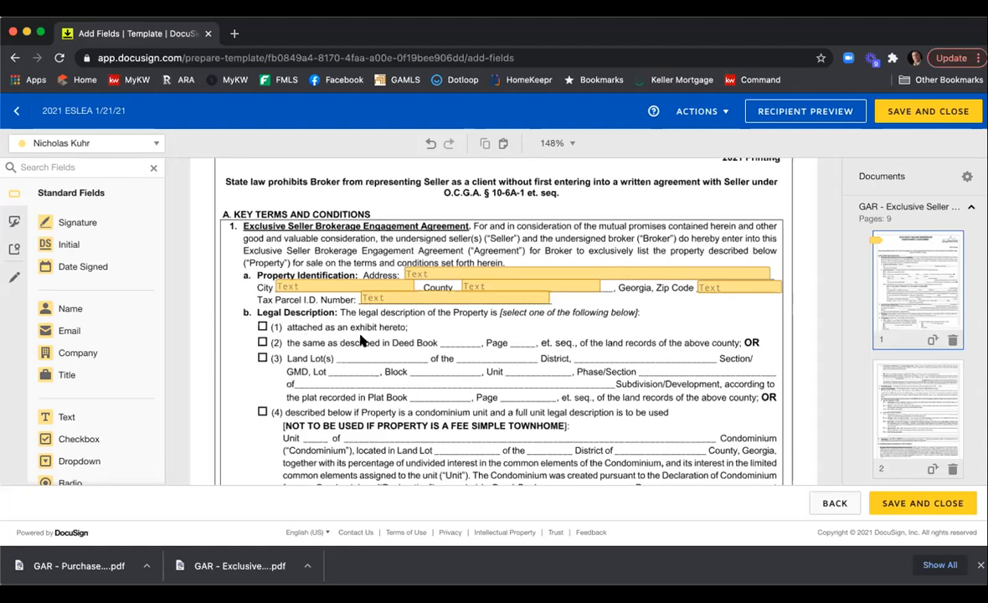
# Add a checkbox group with boxes on legal description options (1), (2), (3) and (4).
pyautogui.scroll(-1, 327, 333)
pyautogui.scroll(-1, 327, 334)
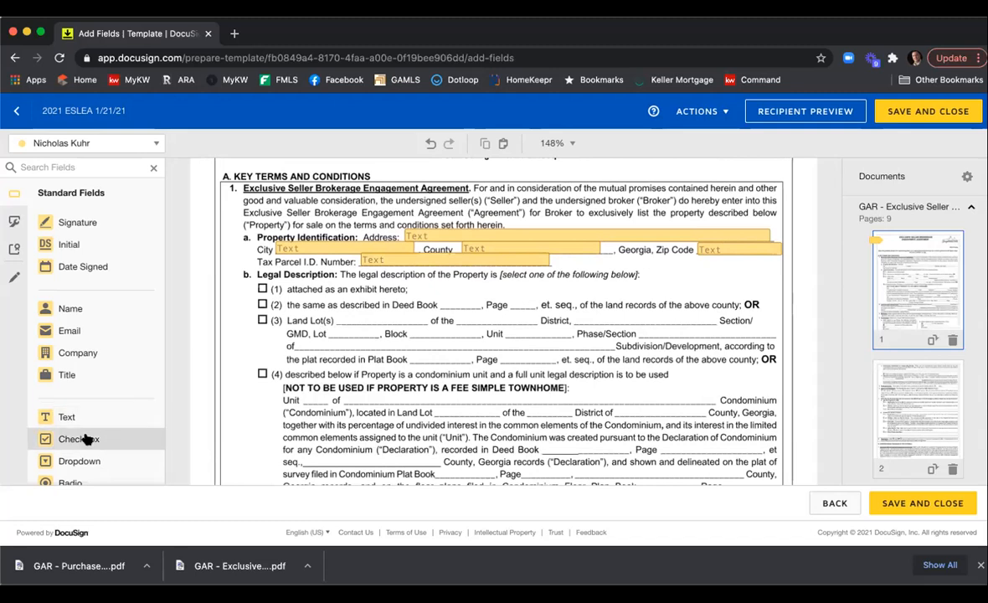
pyautogui.moveTo(87, 439); pyautogui.dragTo(261, 287)
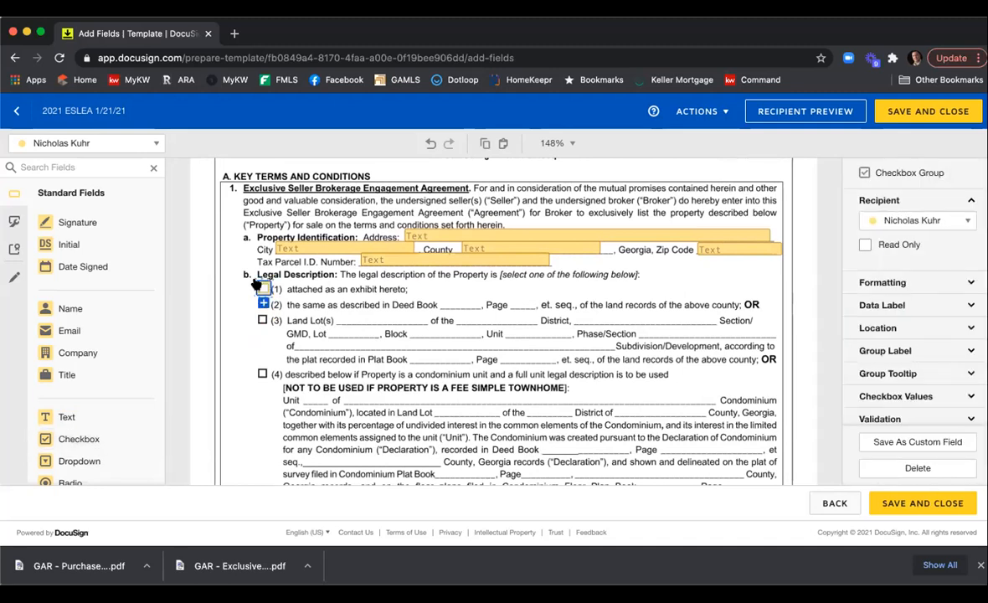
pyautogui.scroll(-1, 264, 282)
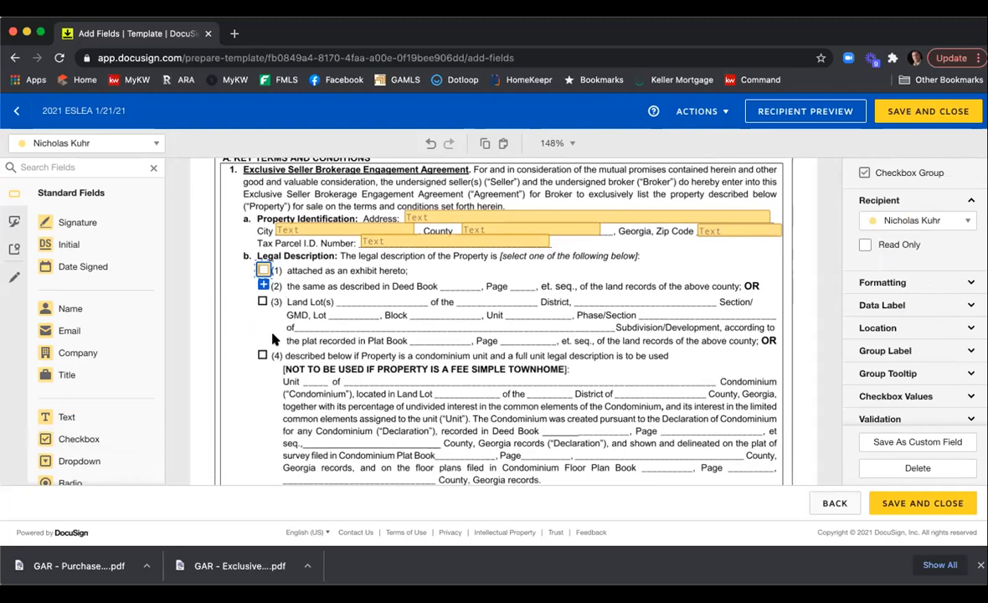
pyautogui.click(263, 285)
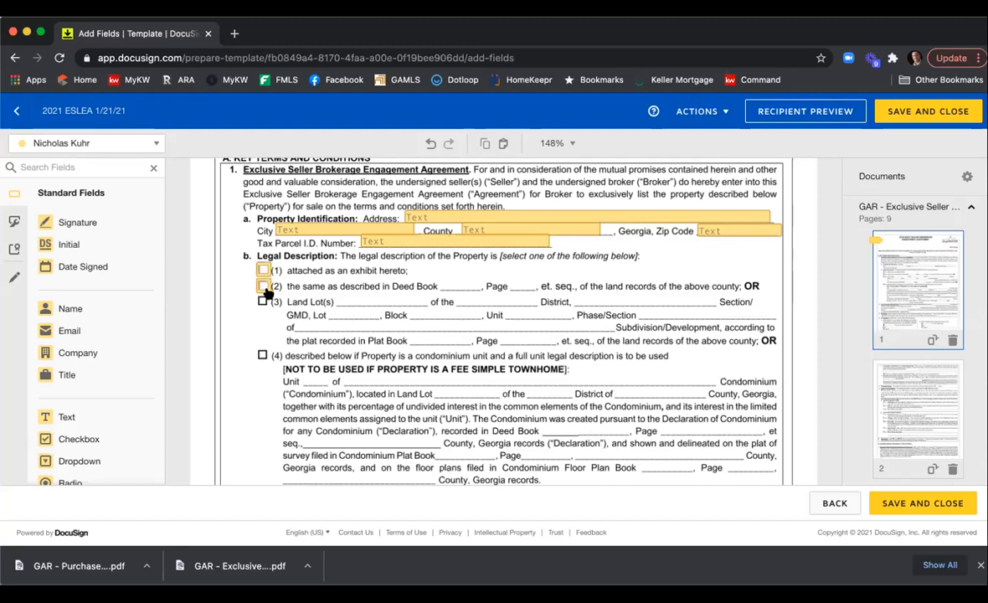
pyautogui.click(265, 287)
pyautogui.click(264, 301)
pyautogui.click(262, 304)
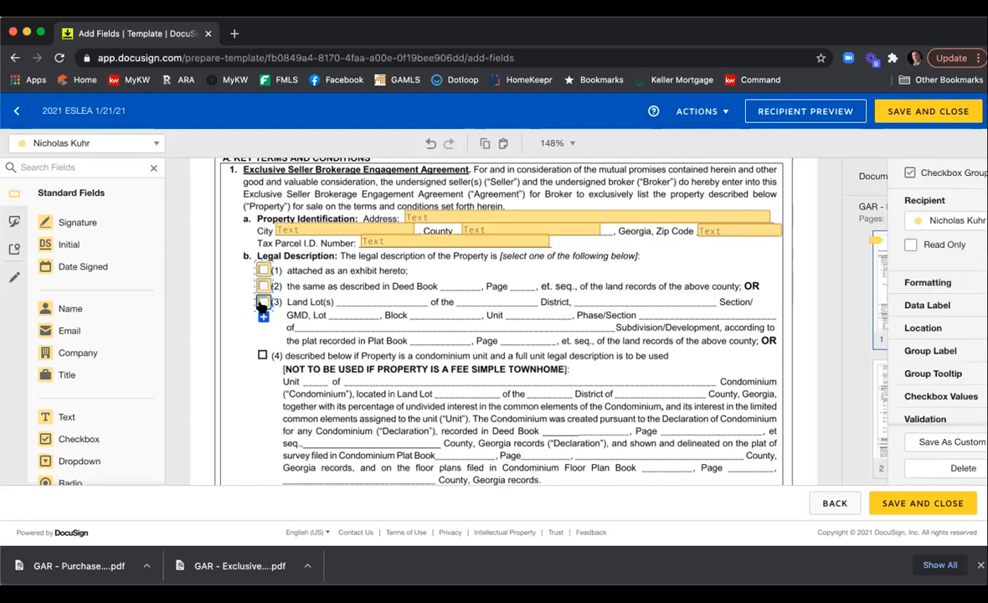
pyautogui.click(264, 316)
pyautogui.click(261, 327)
pyautogui.moveTo(261, 327); pyautogui.dragTo(259, 353)
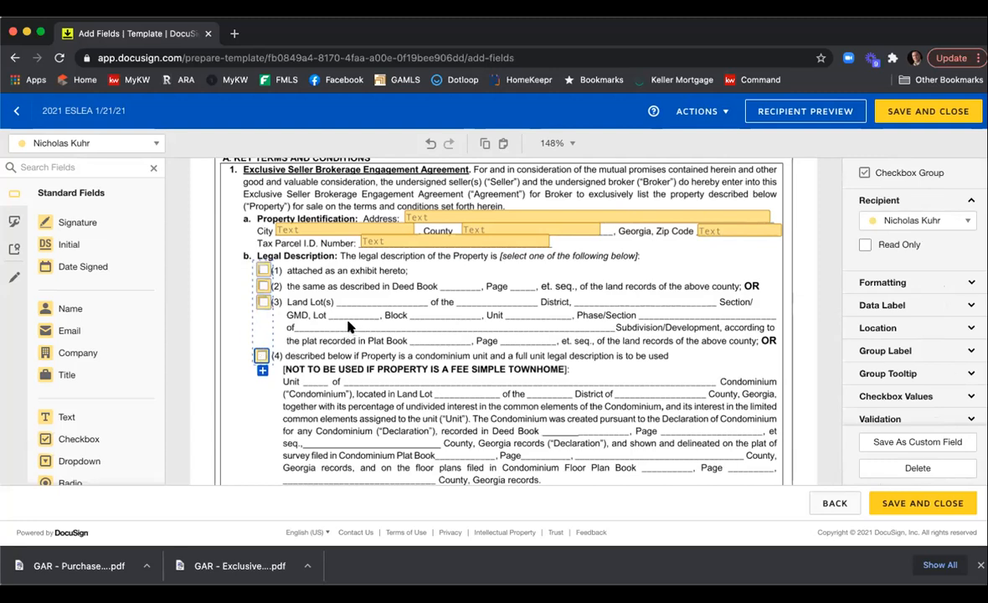
# Set the checkbox group's validation to require selecting at least 1 option.
pyautogui.click(904, 282)
pyautogui.scroll(-3, 913, 255)
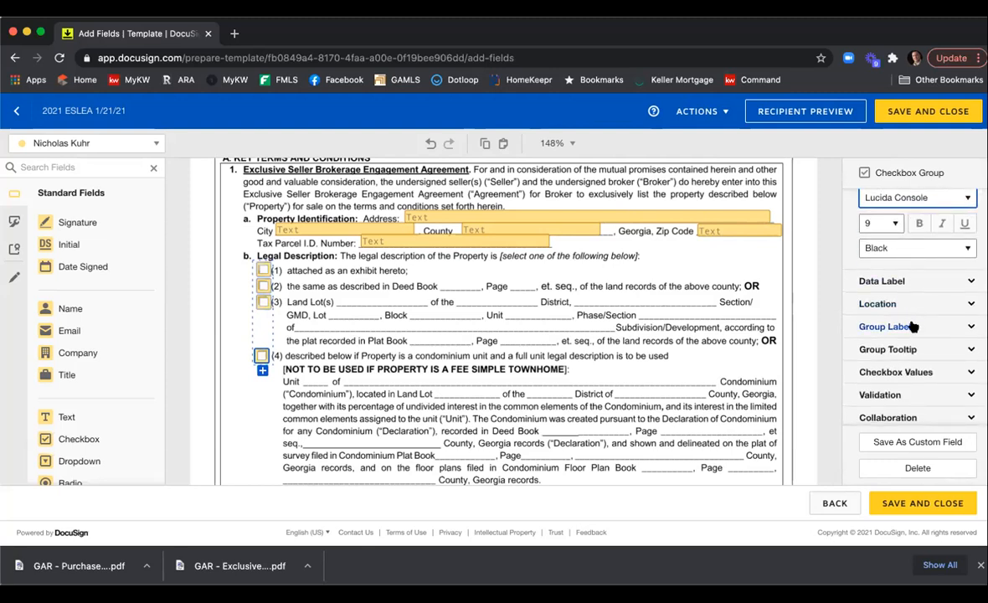
pyautogui.click(912, 282)
pyautogui.scroll(-2, 908, 287)
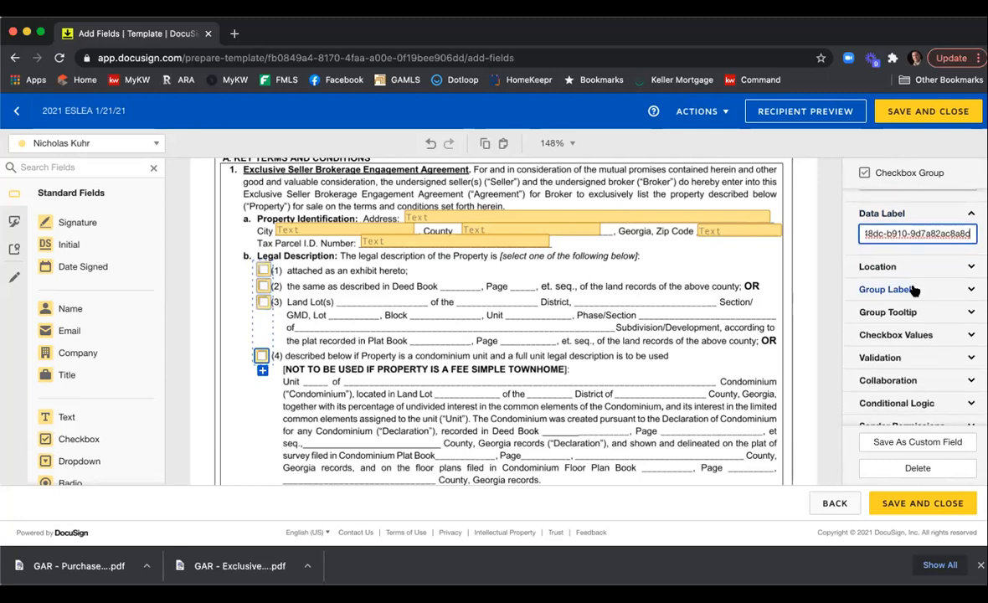
pyautogui.scroll(-1, 905, 289)
pyautogui.click(911, 299)
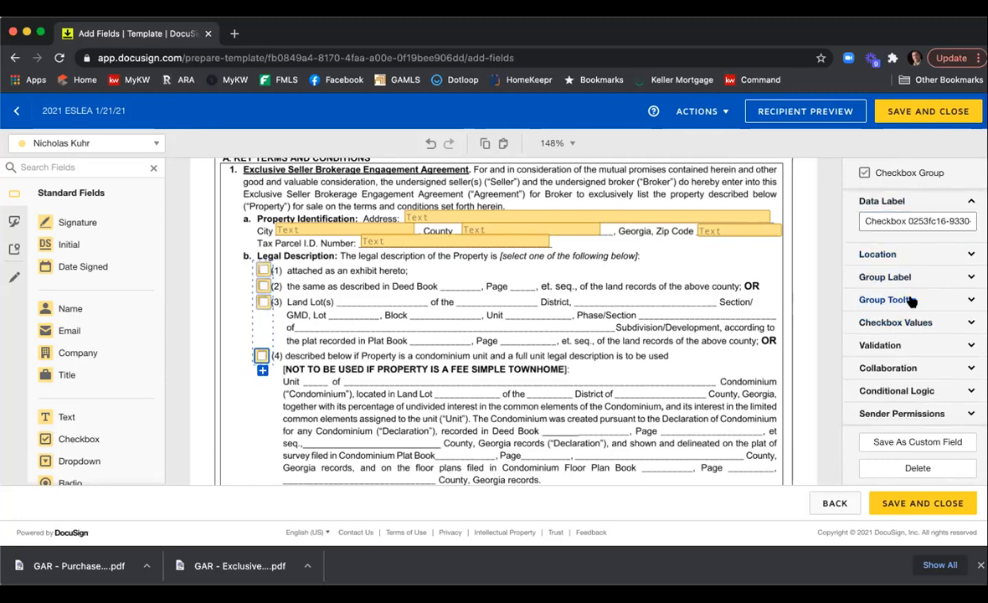
pyautogui.scroll(-1, 914, 305)
pyautogui.click(889, 348)
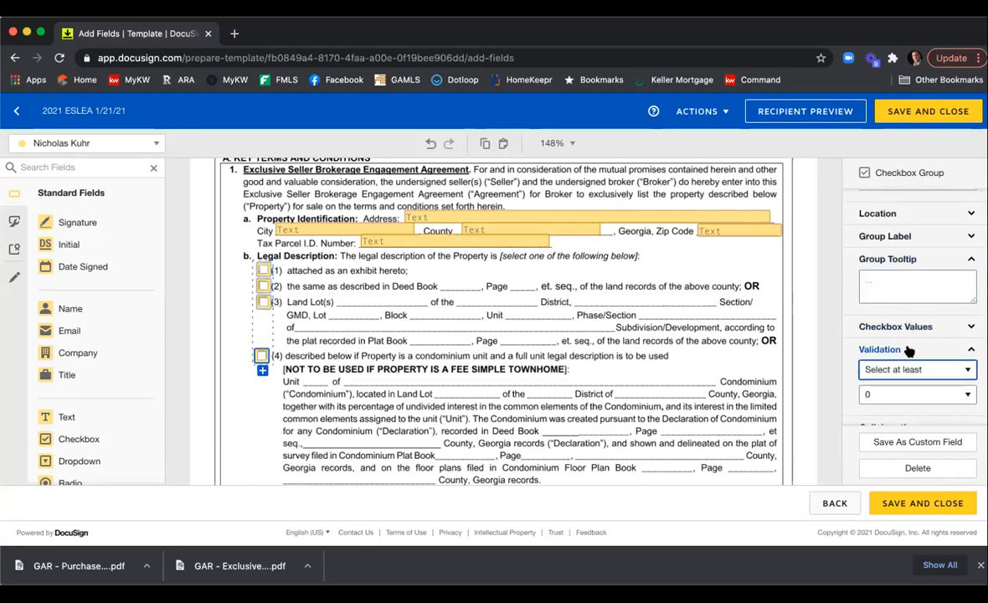
pyautogui.scroll(-2, 914, 309)
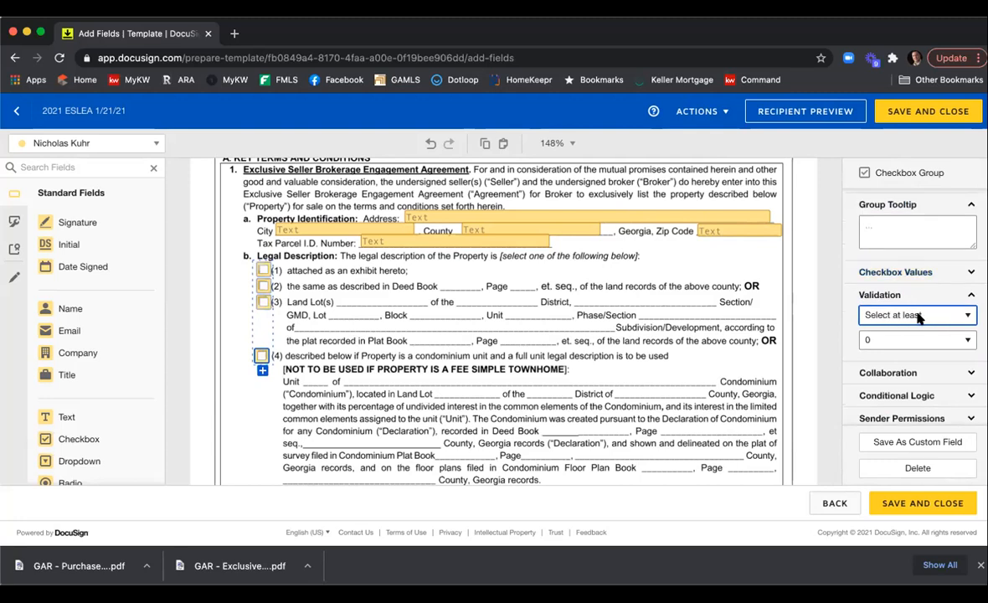
pyautogui.click(925, 315)
pyautogui.click(925, 314)
pyautogui.click(900, 339)
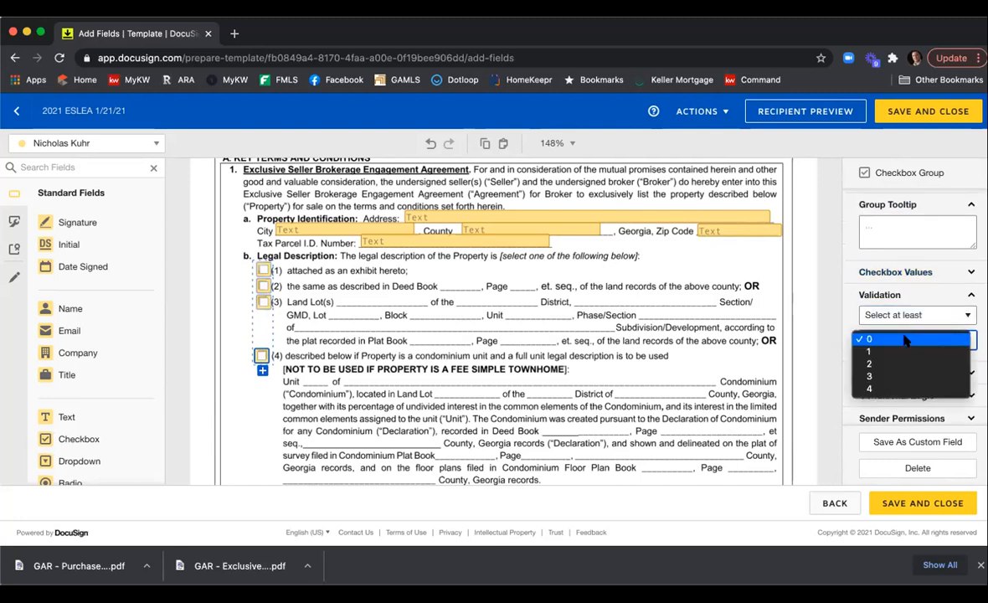
pyautogui.click(894, 353)
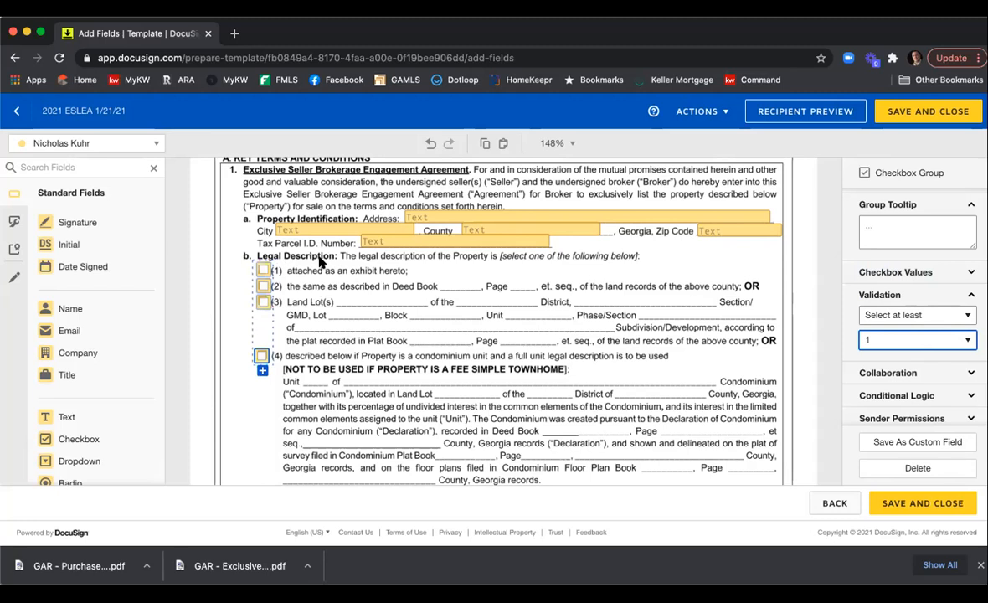
pyautogui.click(415, 313)
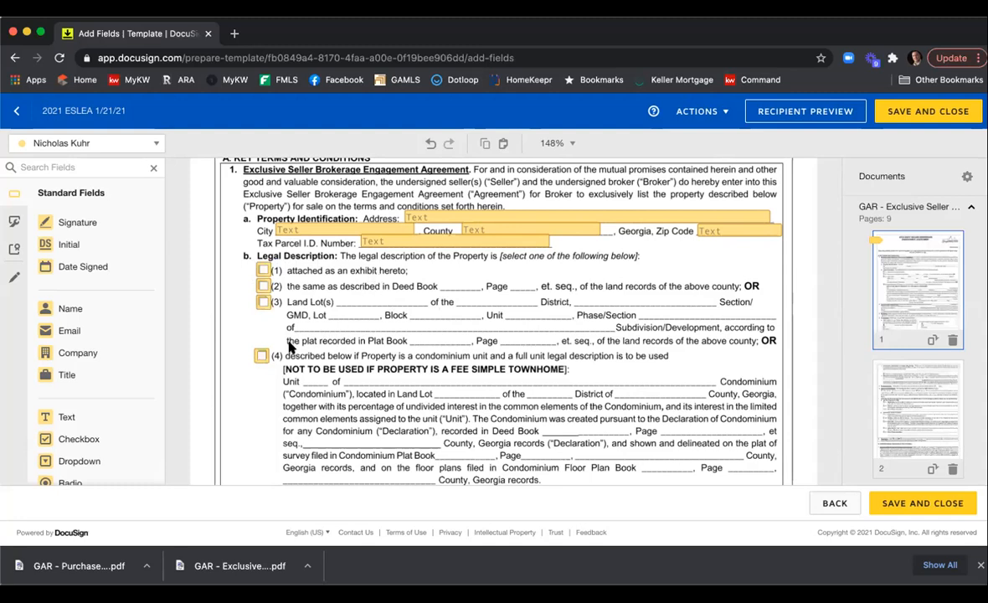
# Add a text field on the Deed Book blank in legal description option (2) and narrow it to fit.
pyautogui.click(92, 416)
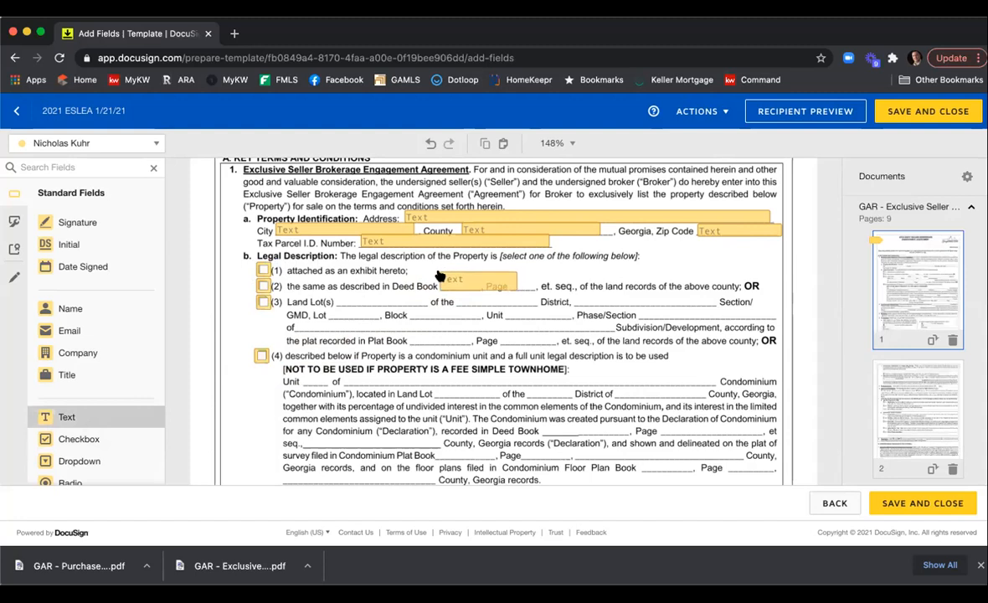
pyautogui.click(451, 278)
pyautogui.moveTo(516, 272); pyautogui.dragTo(483, 278)
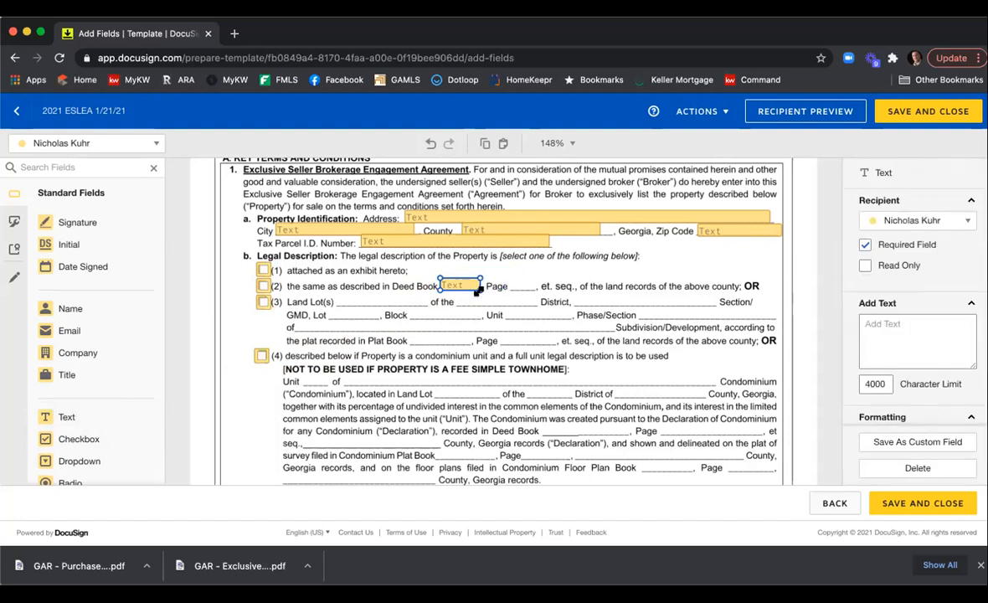
# Copy the Deed Book text field and paste the copy onto the Page blank in option (2).
pyautogui.rightClick(466, 288)
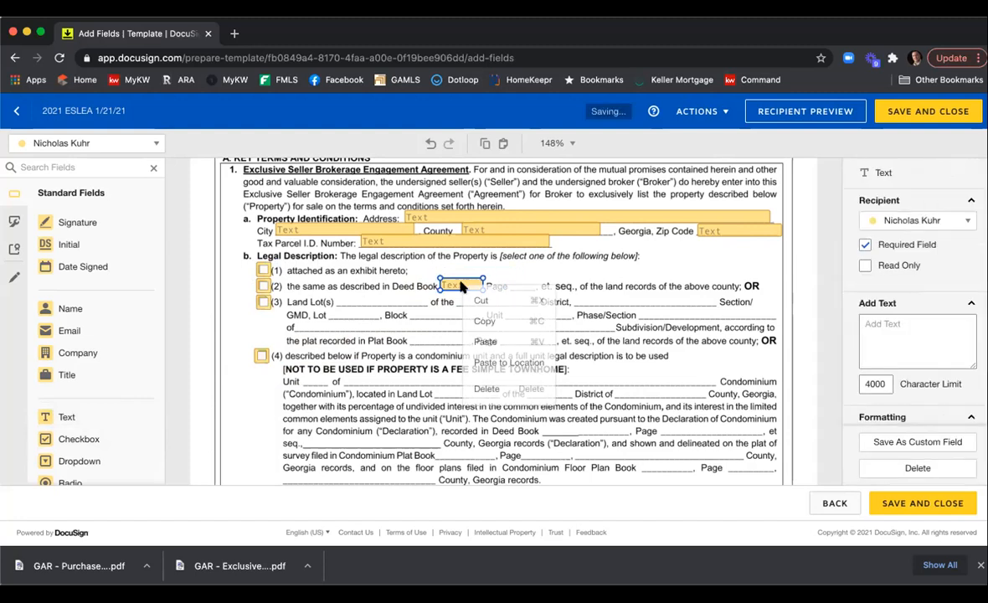
pyautogui.click(480, 318)
pyautogui.rightClick(479, 318)
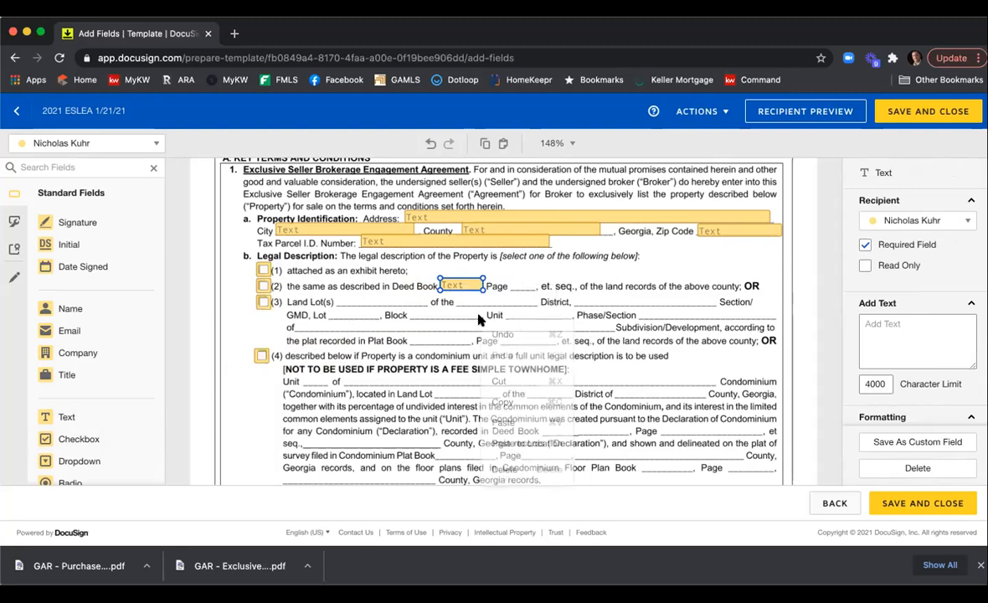
pyautogui.click(500, 422)
pyautogui.moveTo(475, 299); pyautogui.dragTo(534, 281)
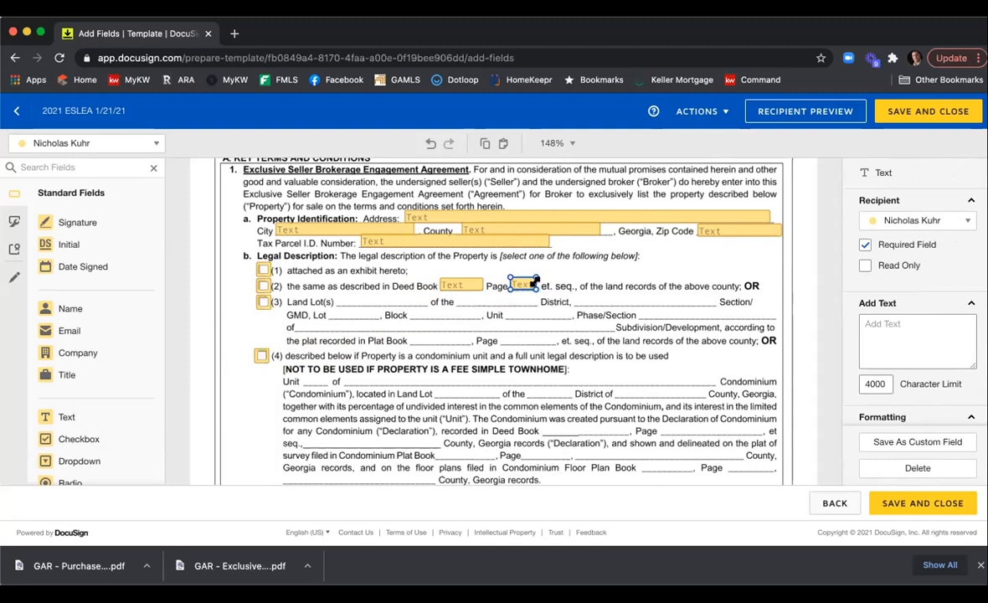
pyautogui.click(606, 303)
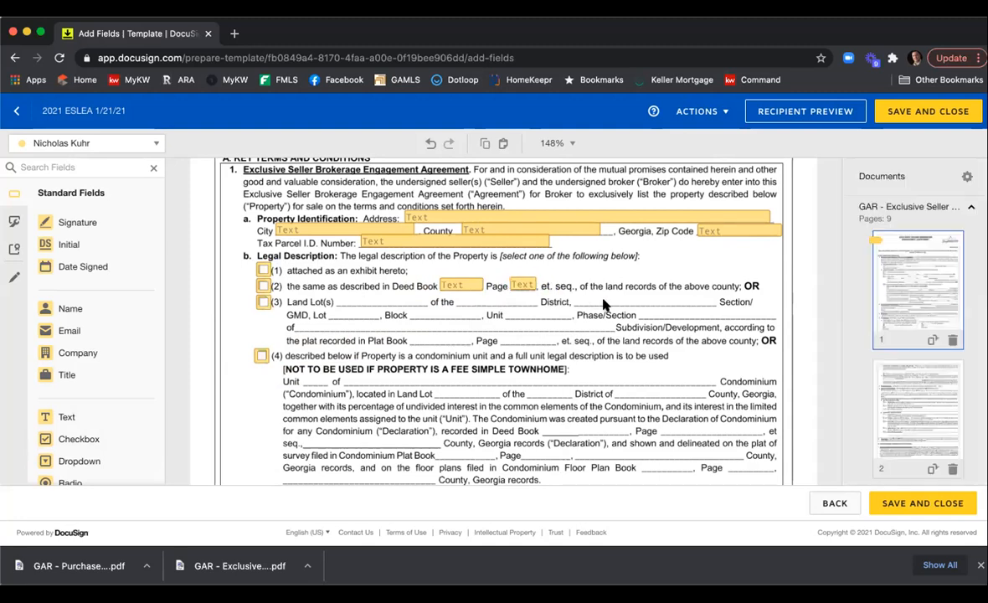
# Add a text field on the List Price blank in section 2 and widen it along the line.
pyautogui.scroll(-1, 606, 303)
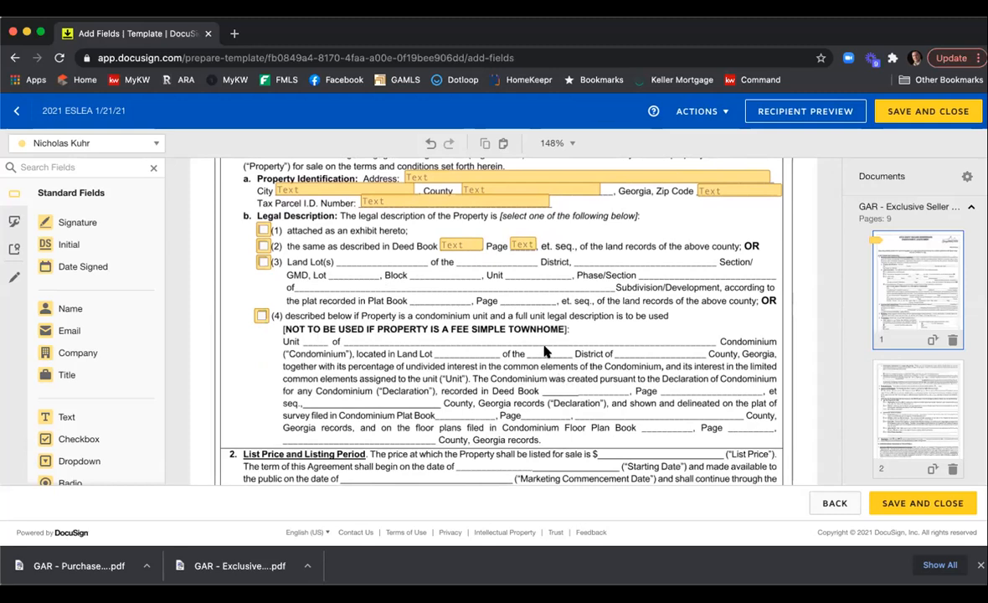
pyautogui.scroll(-3, 531, 347)
pyautogui.scroll(-1, 532, 347)
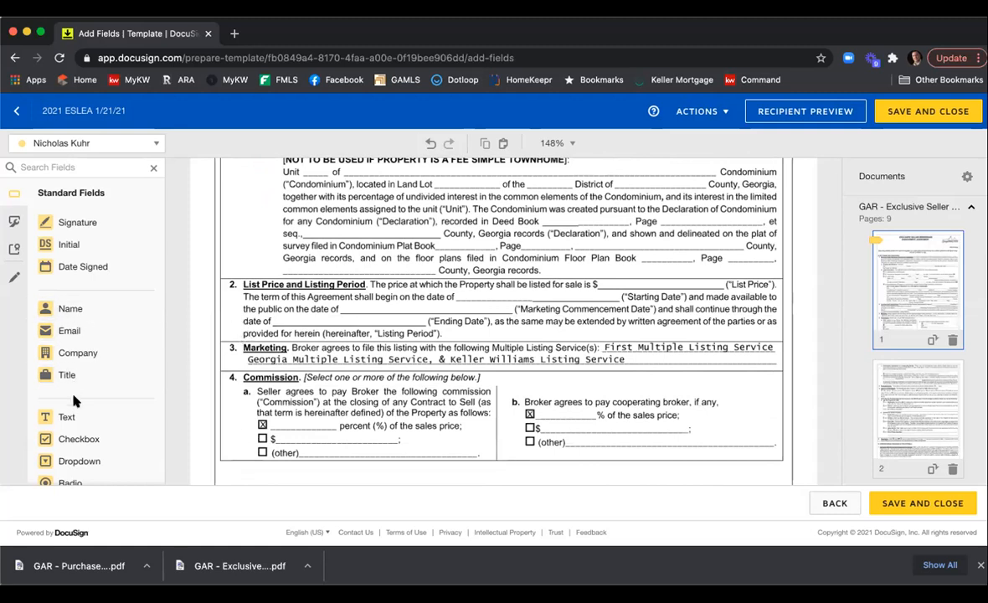
pyautogui.moveTo(83, 417); pyautogui.dragTo(597, 278)
pyautogui.moveTo(675, 283); pyautogui.dragTo(718, 287)
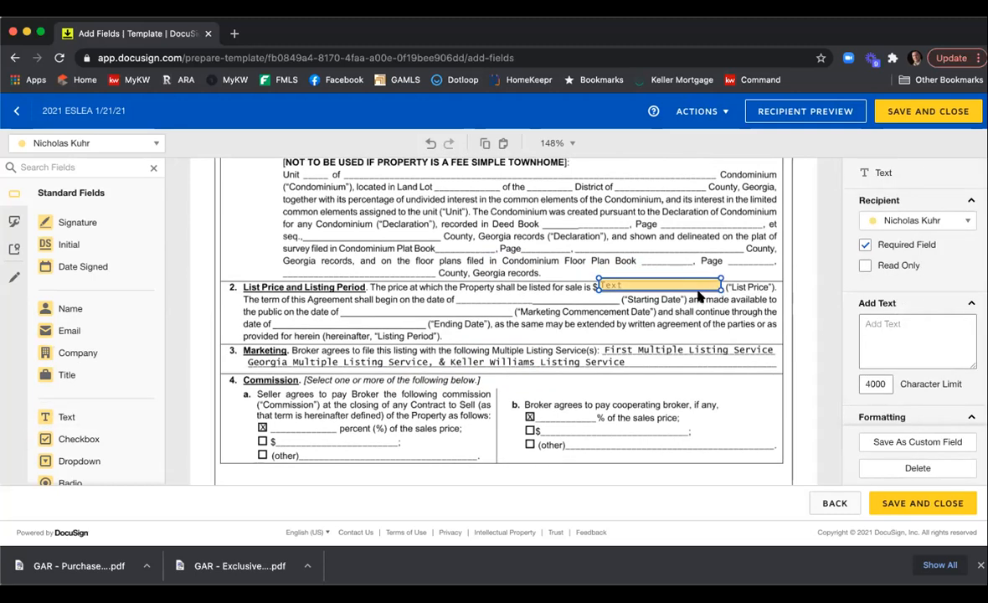
# Copy the List Price field and paste the copy onto the Starting Date blank.
pyautogui.rightClick(646, 288)
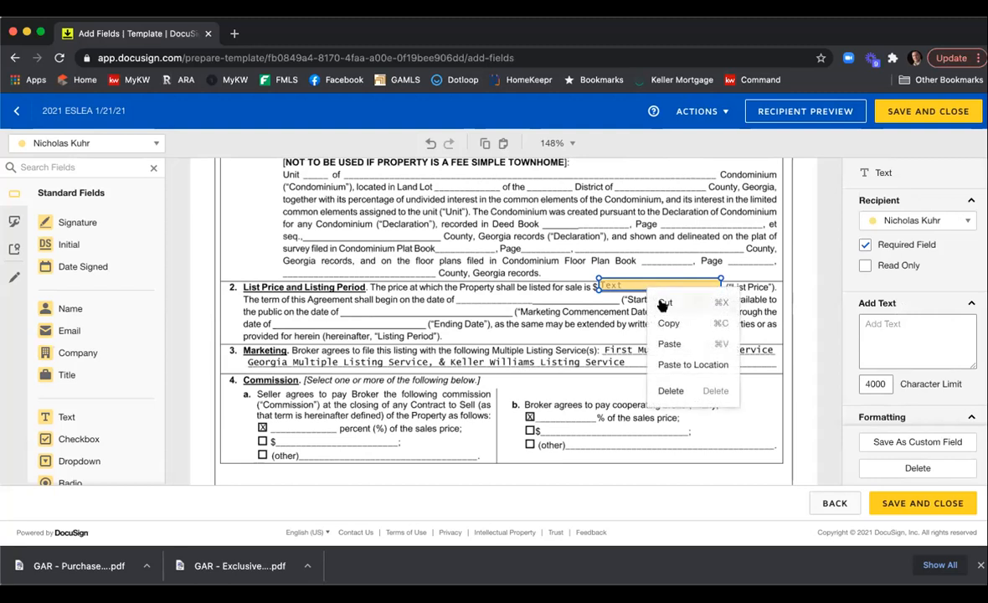
pyautogui.click(666, 322)
pyautogui.rightClick(626, 319)
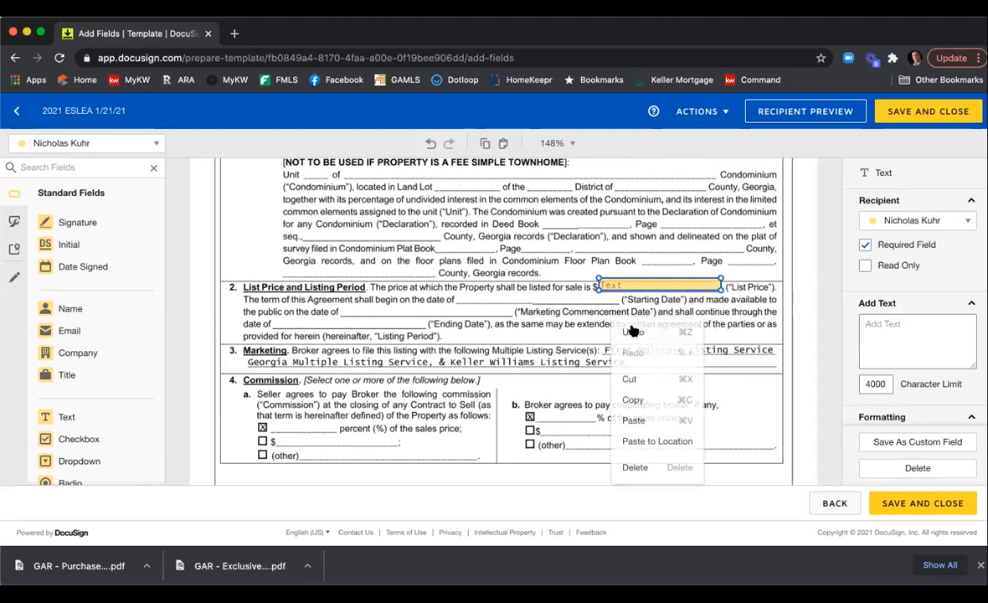
pyautogui.click(632, 401)
pyautogui.moveTo(672, 297); pyautogui.dragTo(617, 293)
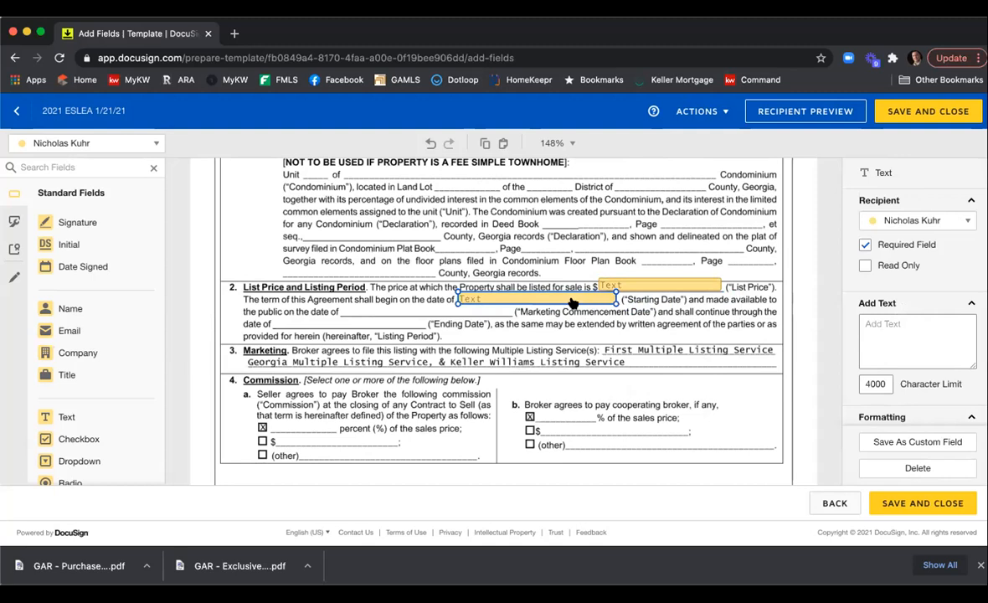
pyautogui.click(865, 244)
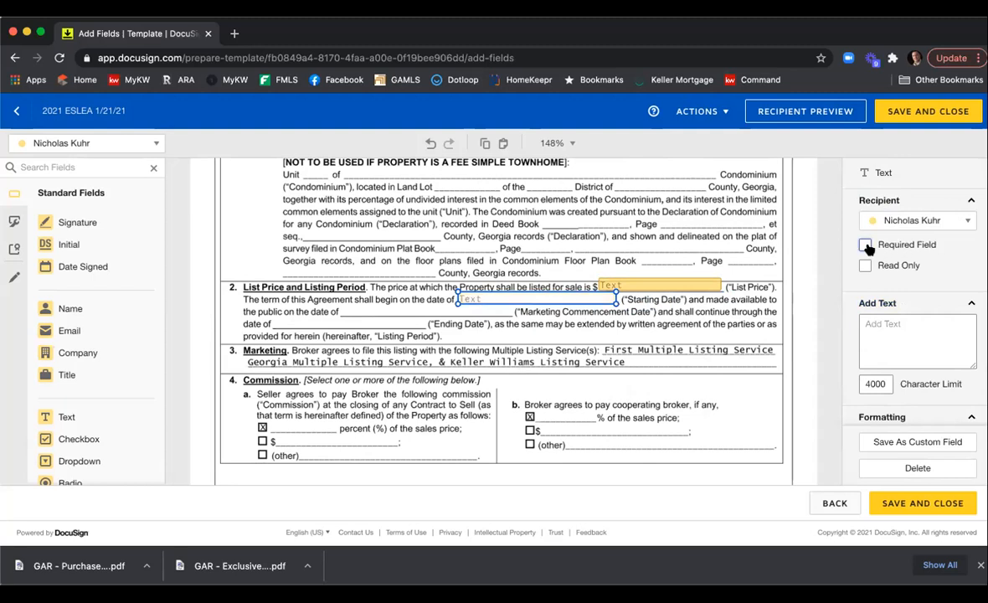
pyautogui.click(596, 326)
pyautogui.click(865, 244)
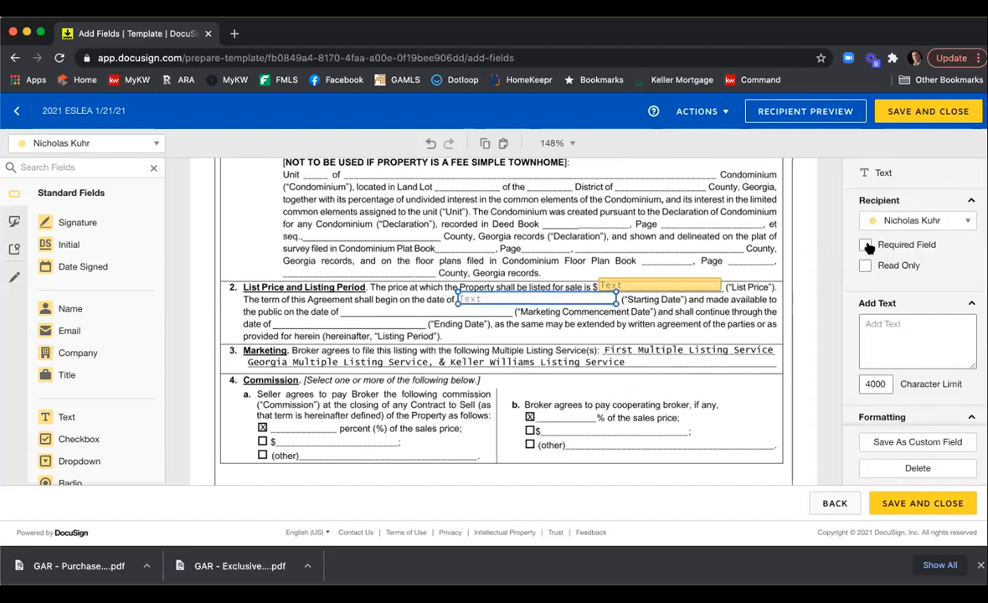
pyautogui.click(707, 379)
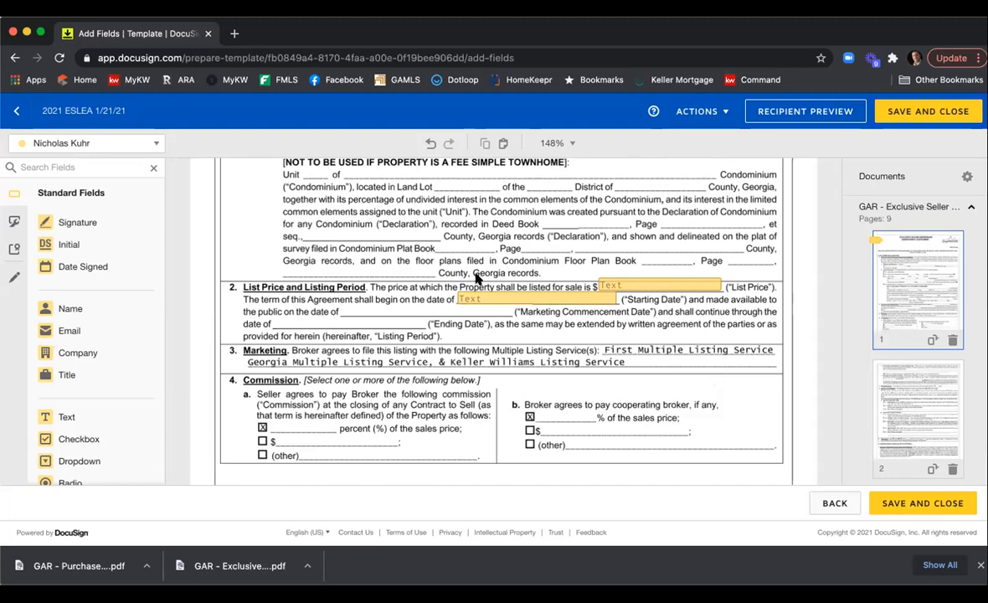
# Add a text field on the seller's commission percent blank in section 4a and narrow it.
pyautogui.scroll(-2, 343, 222)
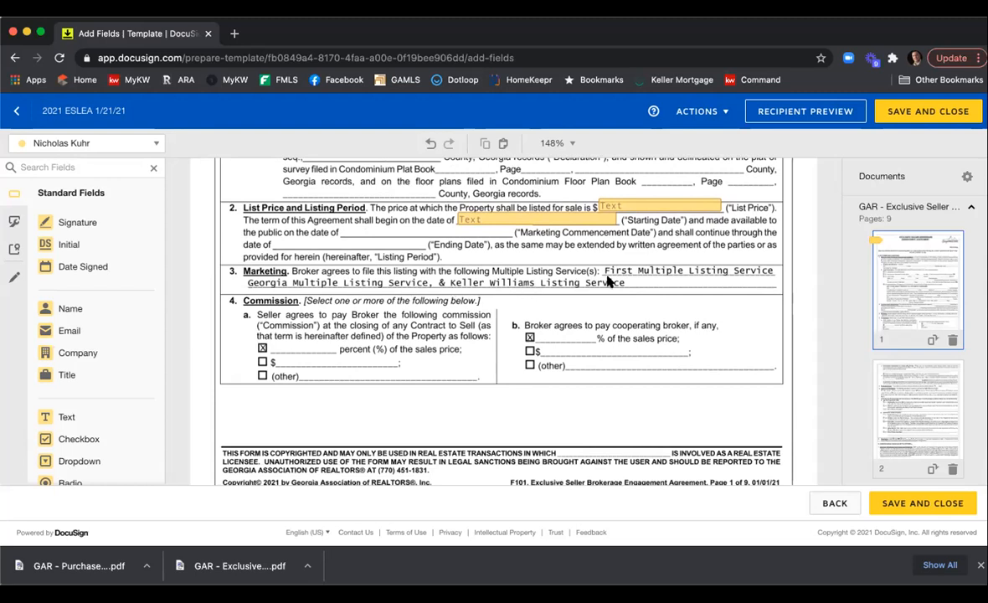
pyautogui.moveTo(104, 414); pyautogui.dragTo(273, 335)
pyautogui.moveTo(349, 332); pyautogui.dragTo(325, 340)
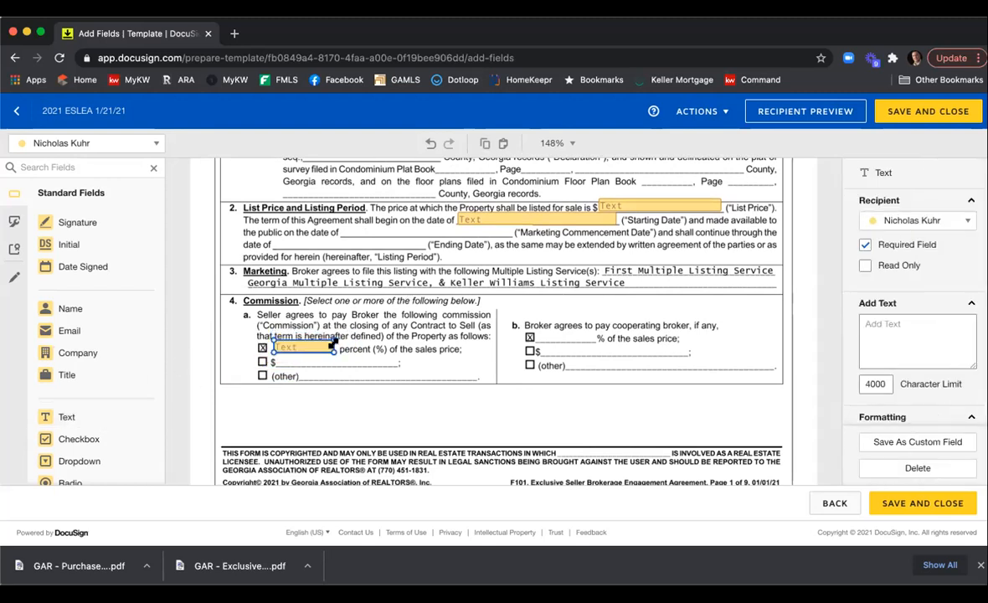
# Copy the commission percent field and paste the copy onto the cooperating broker percent blank in 4b.
pyautogui.rightClick(290, 346)
pyautogui.click(289, 348)
pyautogui.rightClick(416, 353)
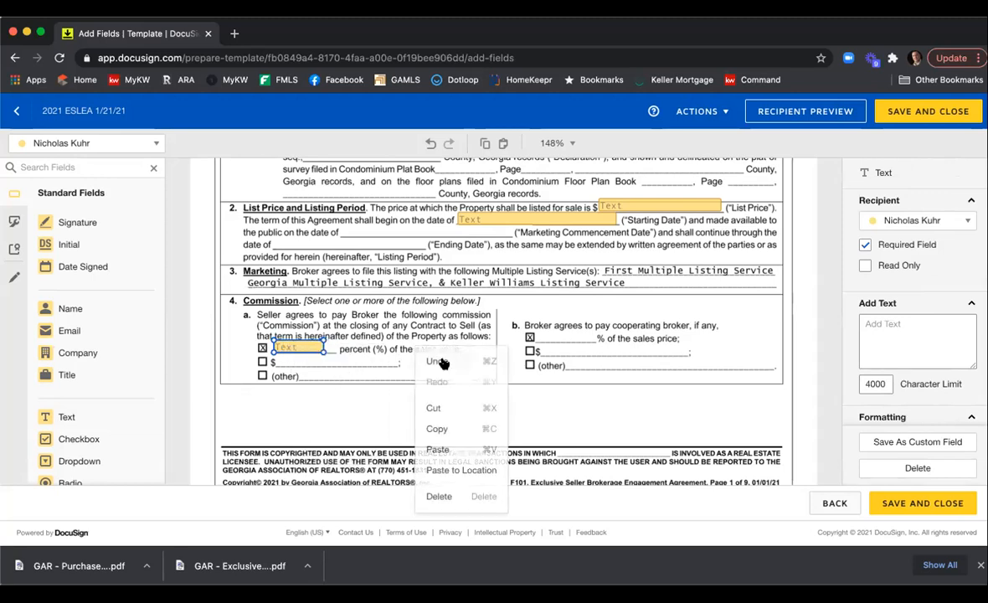
pyautogui.click(438, 448)
pyautogui.moveTo(312, 361); pyautogui.dragTo(565, 336)
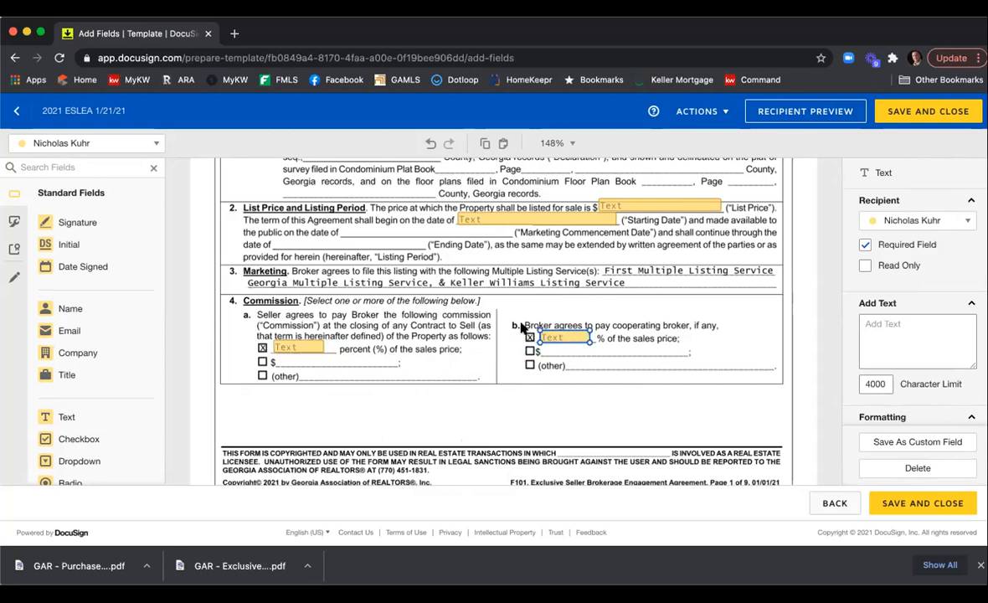
# Scroll through the following pages, reviewing the remaining agreement sections for blanks that need fields.
pyautogui.scroll(-3, 463, 359)
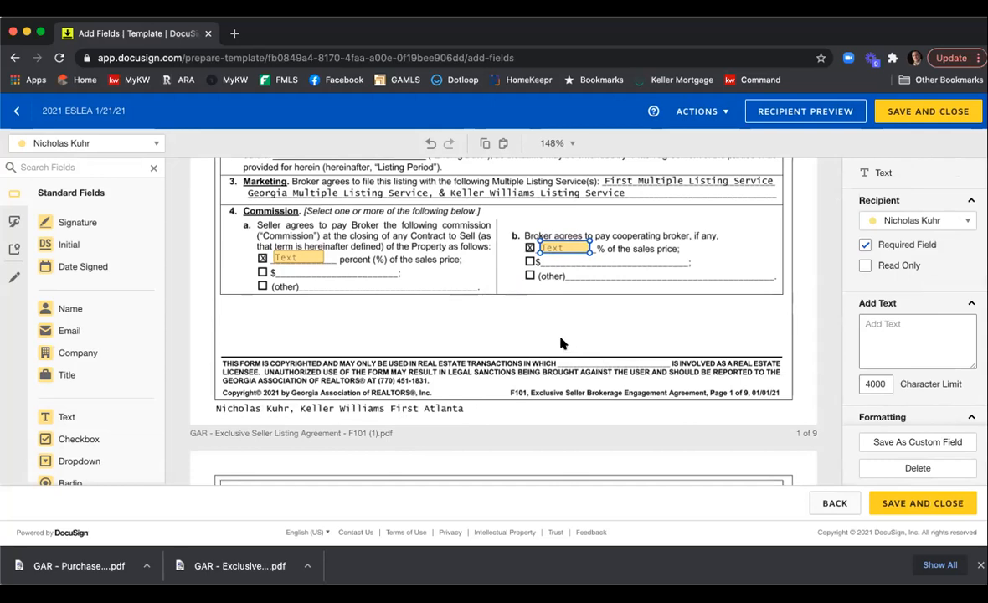
pyautogui.scroll(-4, 561, 339)
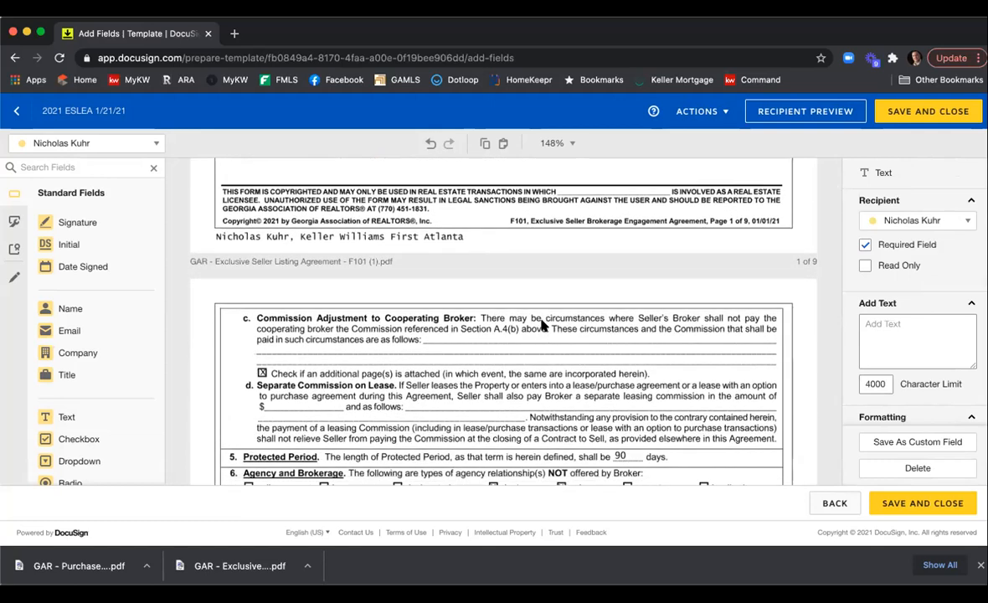
pyautogui.scroll(-2, 543, 328)
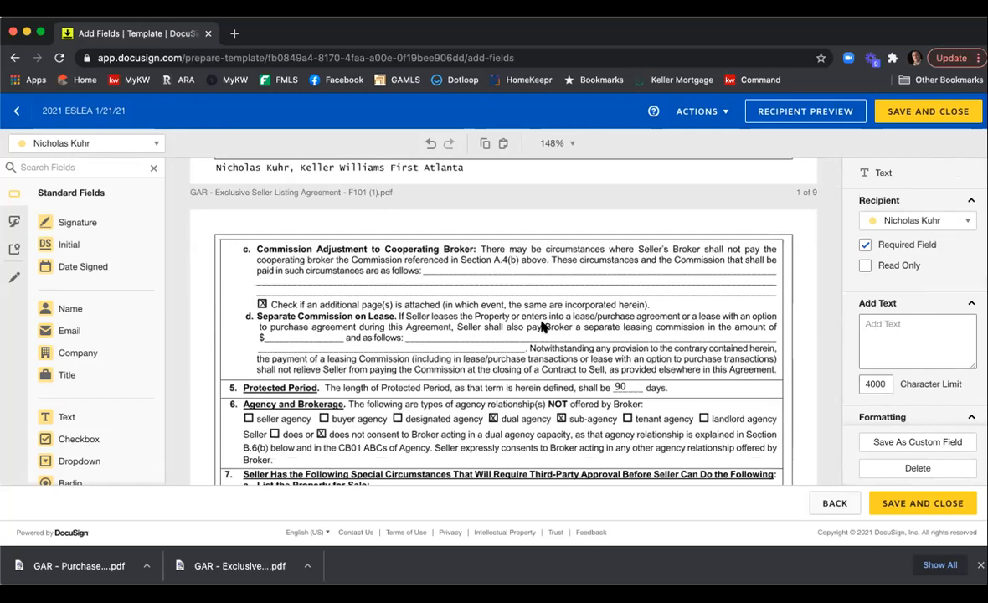
pyautogui.scroll(-4, 542, 322)
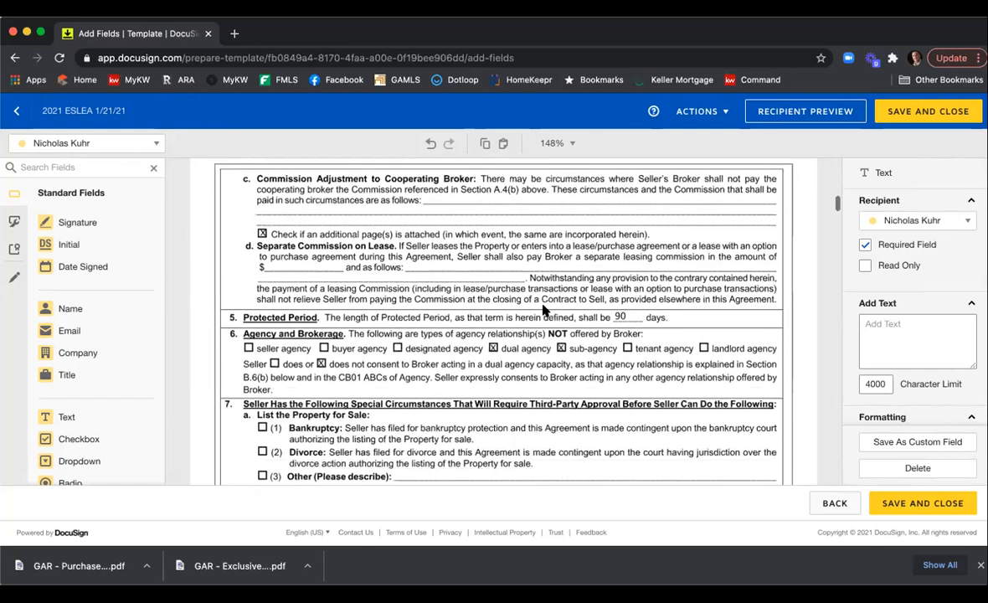
pyautogui.scroll(2, 543, 310)
pyautogui.scroll(-2, 468, 312)
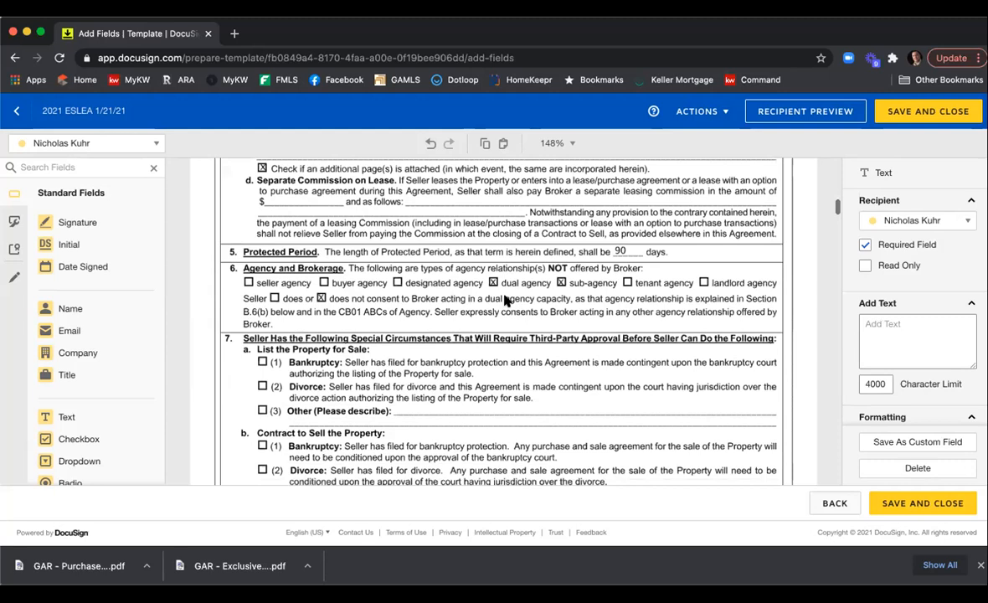
pyautogui.scroll(-4, 381, 335)
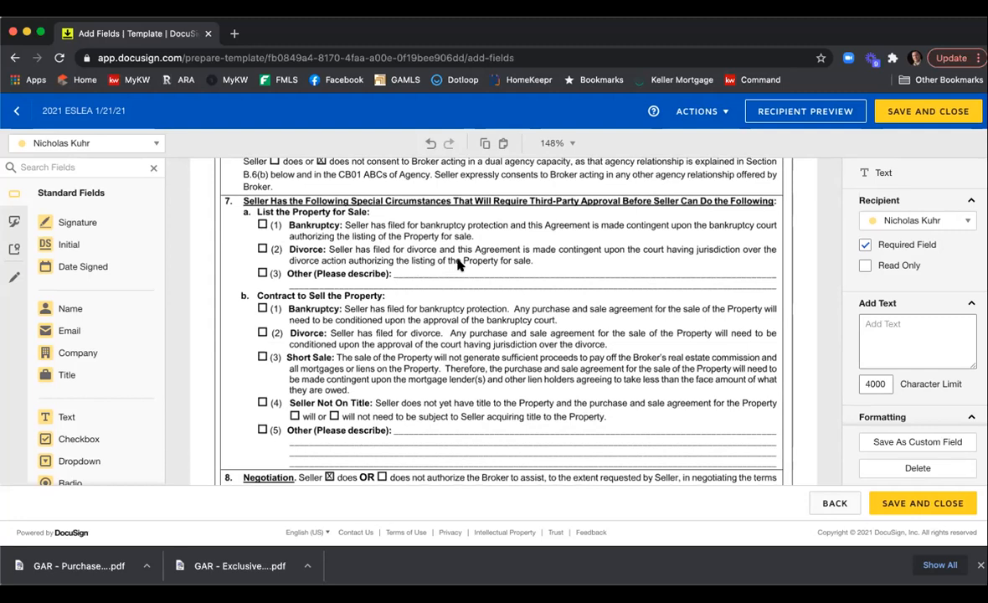
pyautogui.scroll(-5, 458, 264)
pyautogui.scroll(-15, 457, 235)
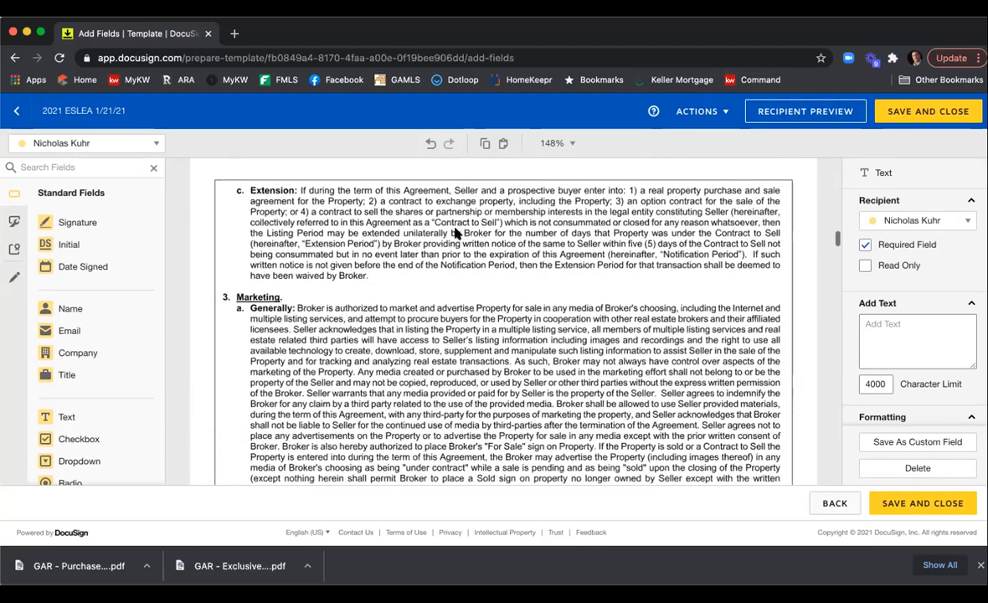
pyautogui.scroll(-15, 457, 235)
pyautogui.scroll(-15, 457, 234)
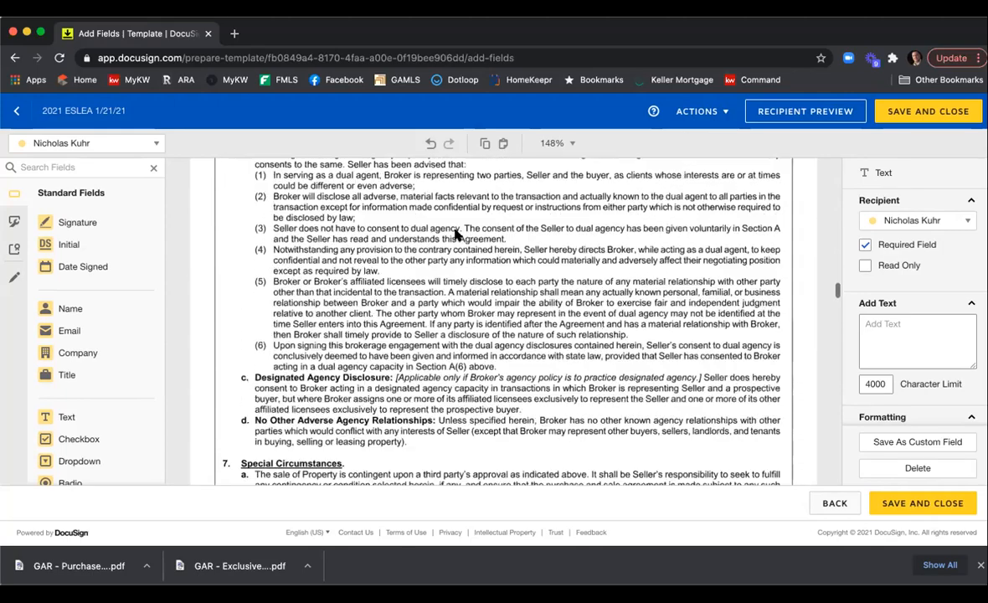
pyautogui.scroll(-15, 456, 235)
pyautogui.scroll(-15, 457, 235)
pyautogui.scroll(-15, 454, 236)
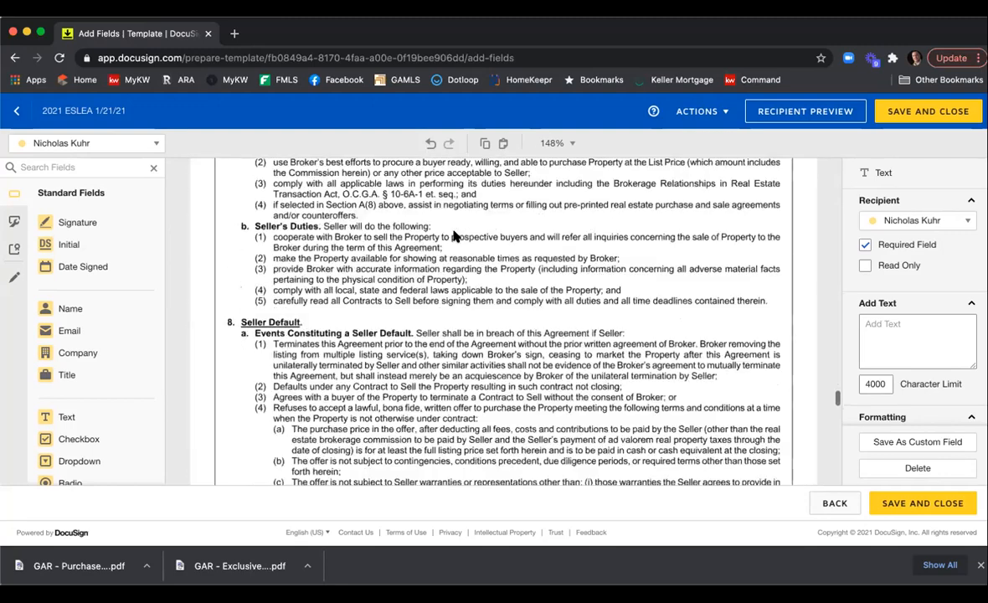
pyautogui.scroll(-15, 454, 236)
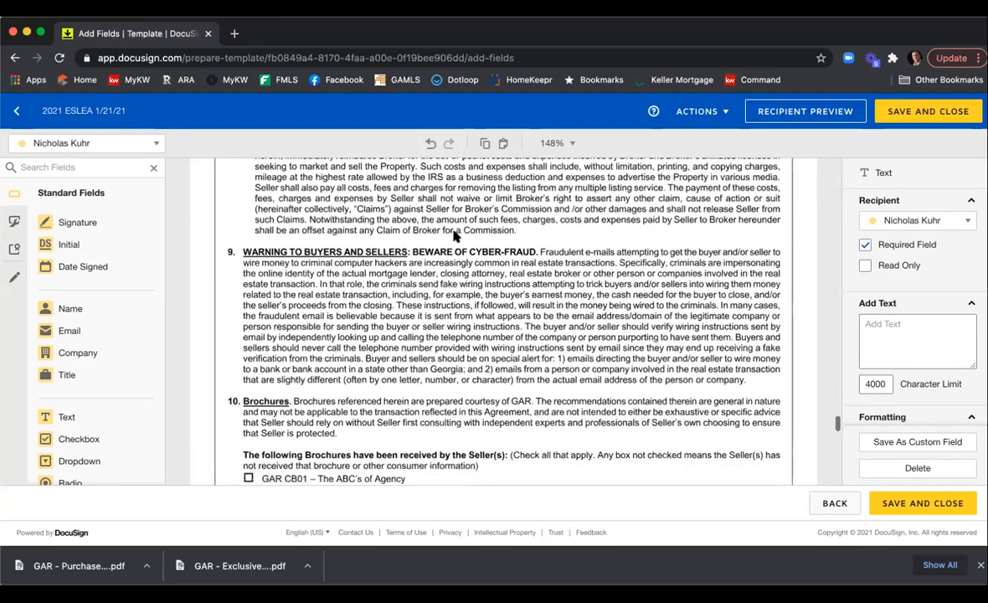
pyautogui.scroll(-8, 454, 236)
# Add a checkbox group with one box on each of the eight brochure lines in section 10.
pyautogui.scroll(6, 454, 236)
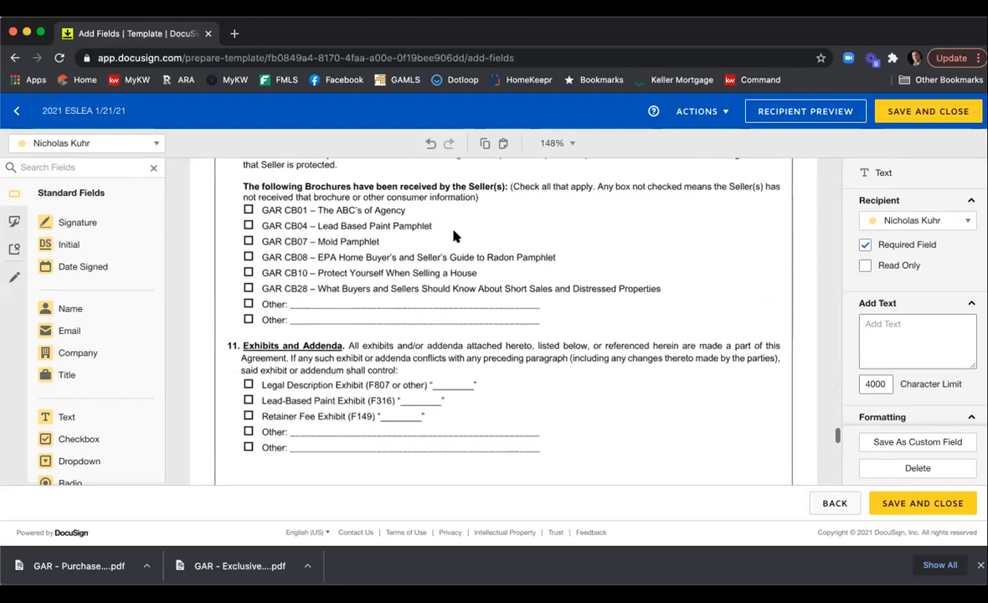
pyautogui.scroll(1, 454, 236)
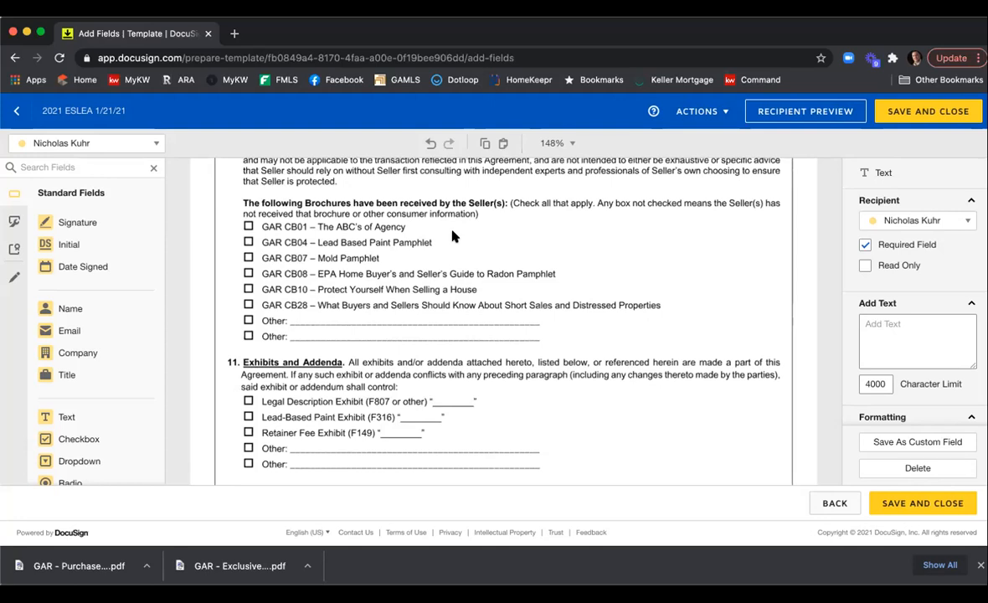
pyautogui.click(102, 440)
pyautogui.click(243, 225)
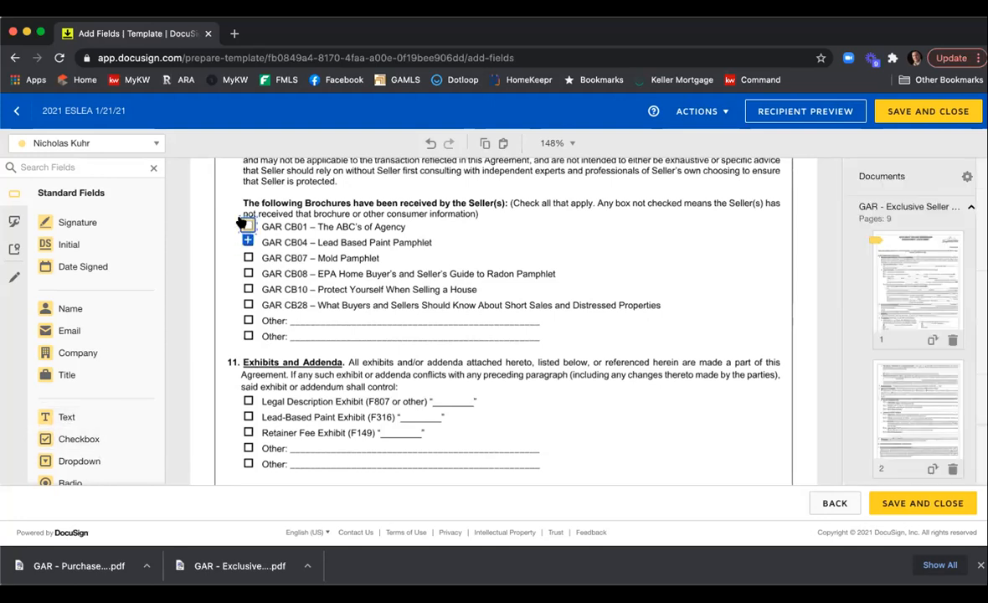
pyautogui.click(248, 242)
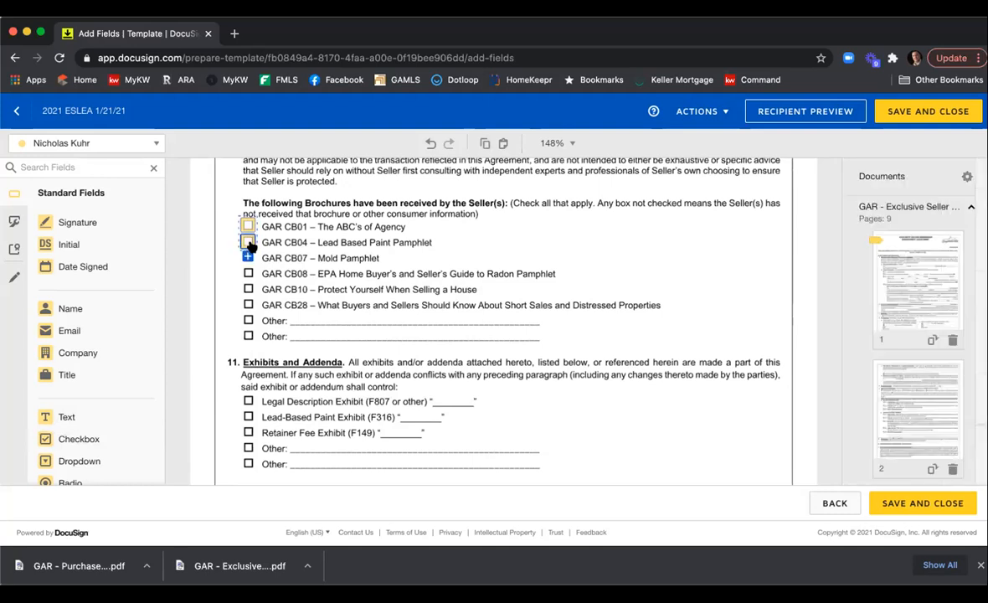
pyautogui.click(248, 257)
pyautogui.click(248, 273)
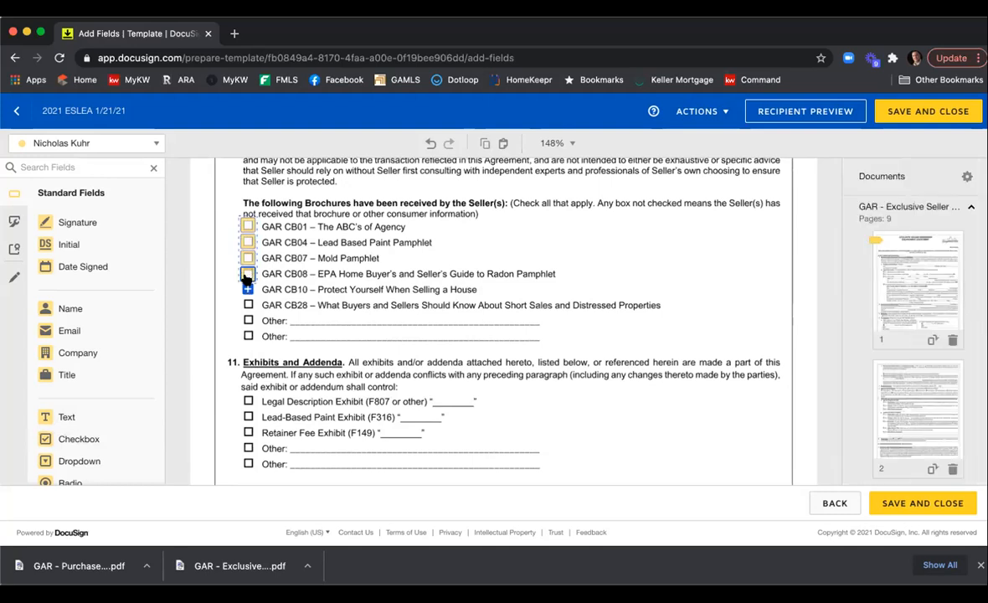
pyautogui.click(248, 289)
pyautogui.click(248, 289)
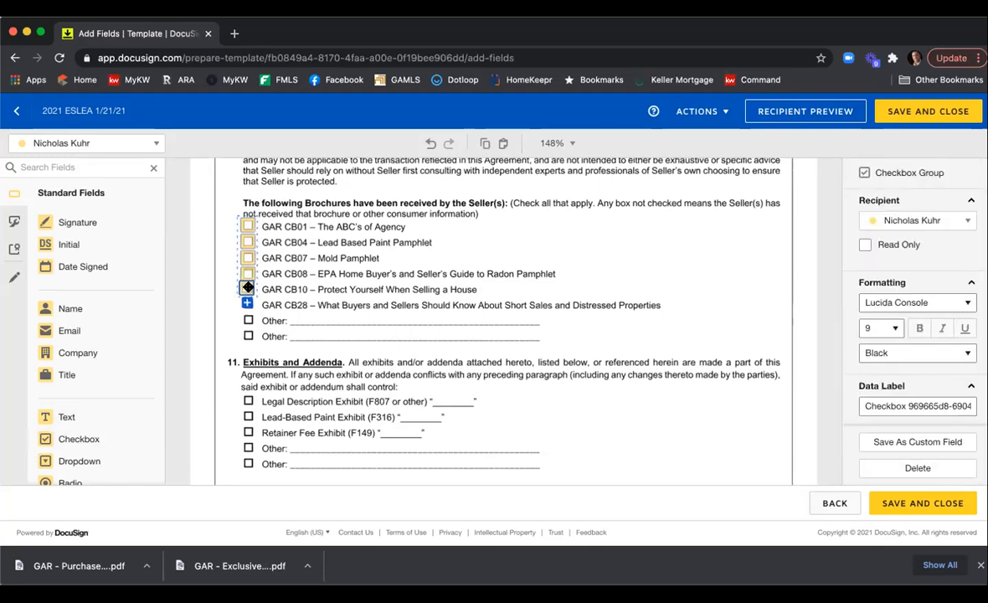
pyautogui.click(247, 303)
pyautogui.click(248, 321)
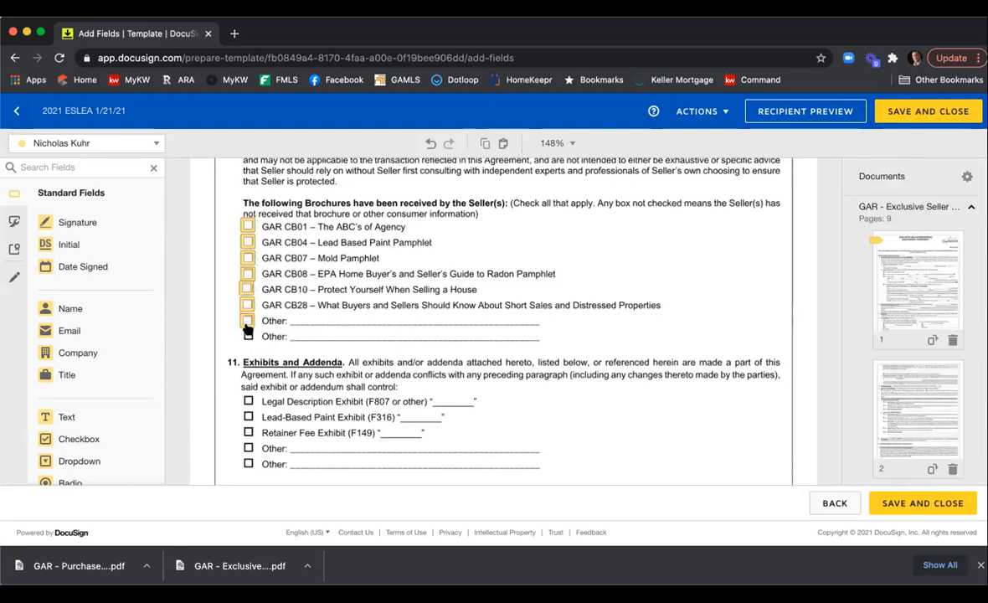
pyautogui.click(248, 334)
pyautogui.click(247, 288)
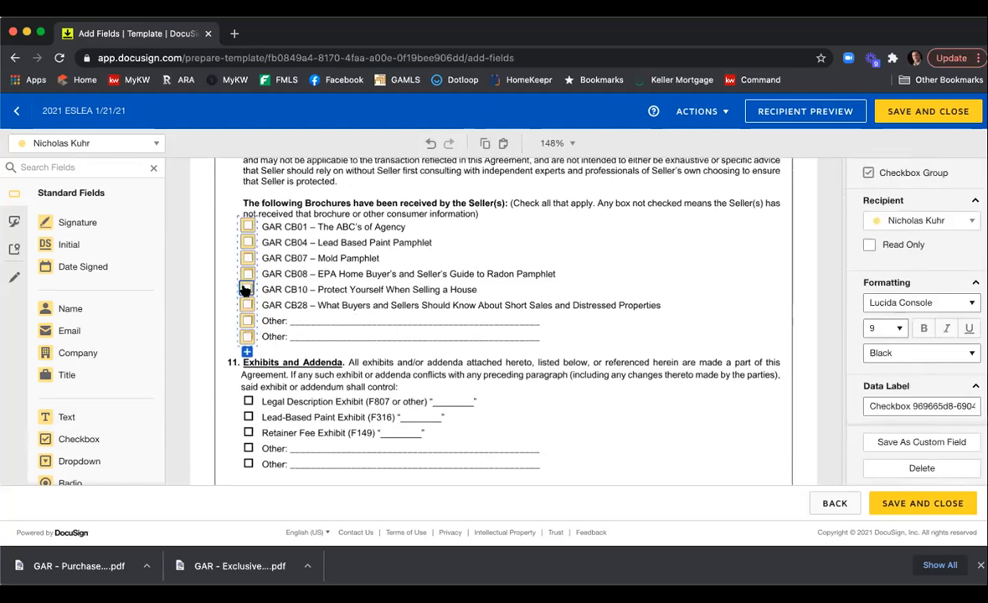
pyautogui.scroll(-5, 852, 264)
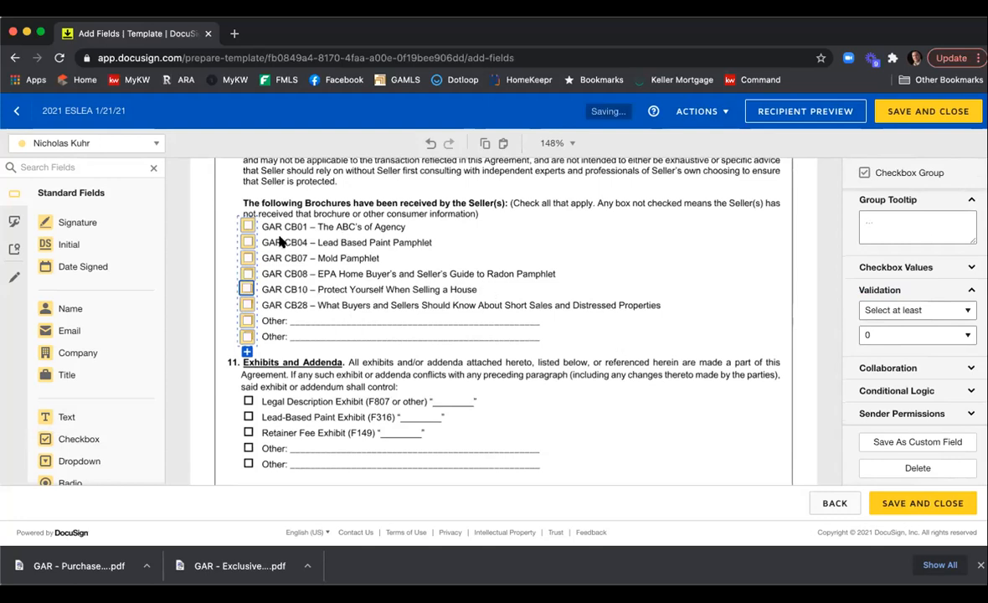
pyautogui.click(439, 289)
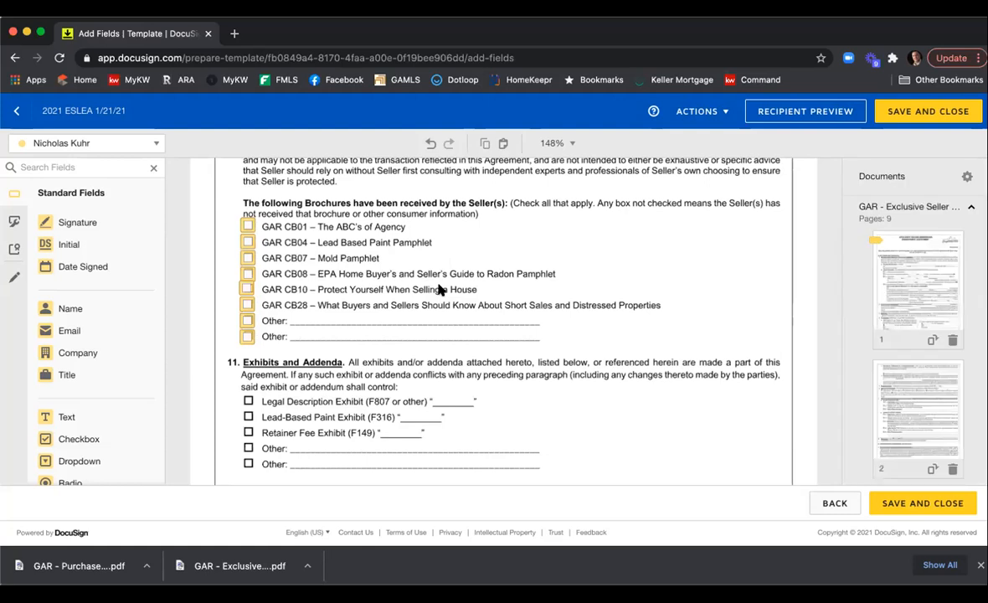
# Try minimum-selection validation values of 1 and 2 for the brochure checkbox group, then reset it to select at least 0.
pyautogui.scroll(-2, 439, 289)
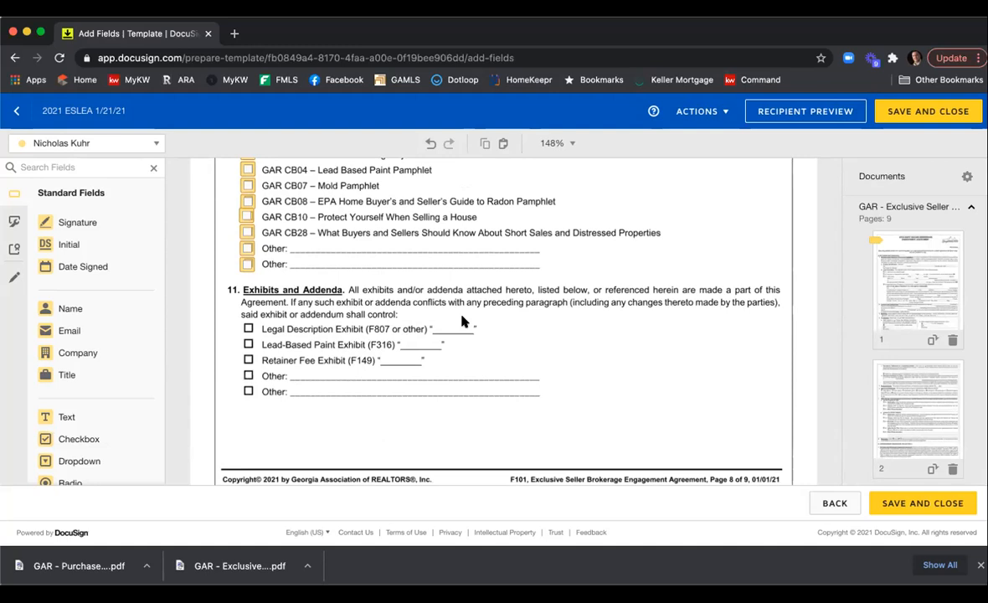
pyautogui.scroll(3, 462, 323)
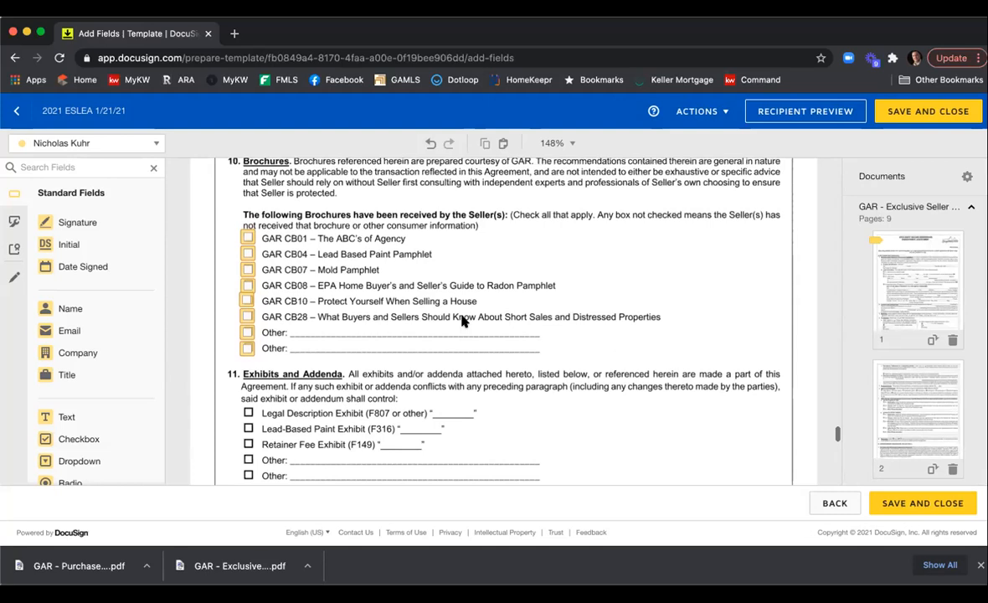
pyautogui.scroll(1, 462, 322)
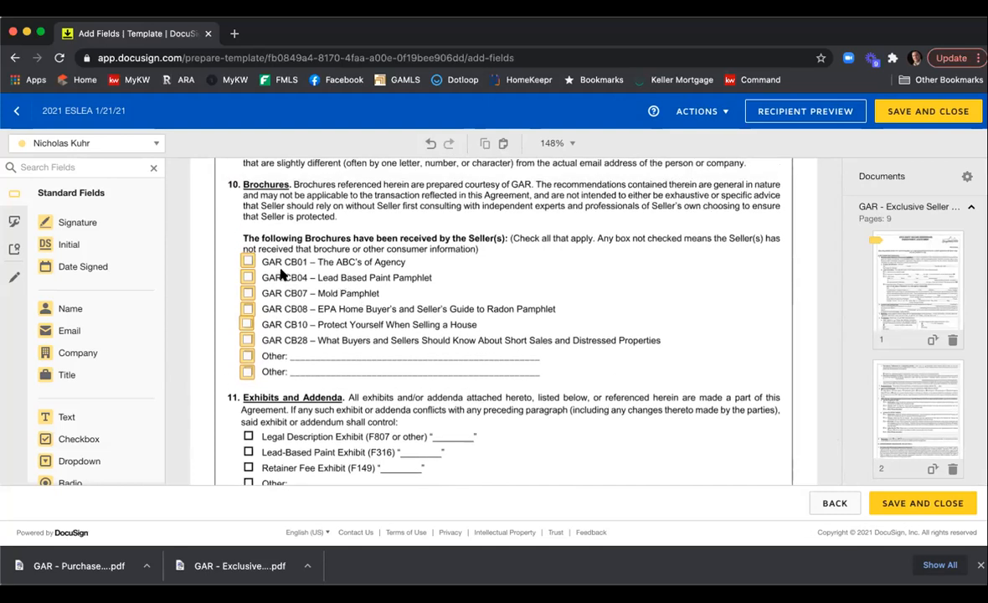
pyautogui.click(248, 261)
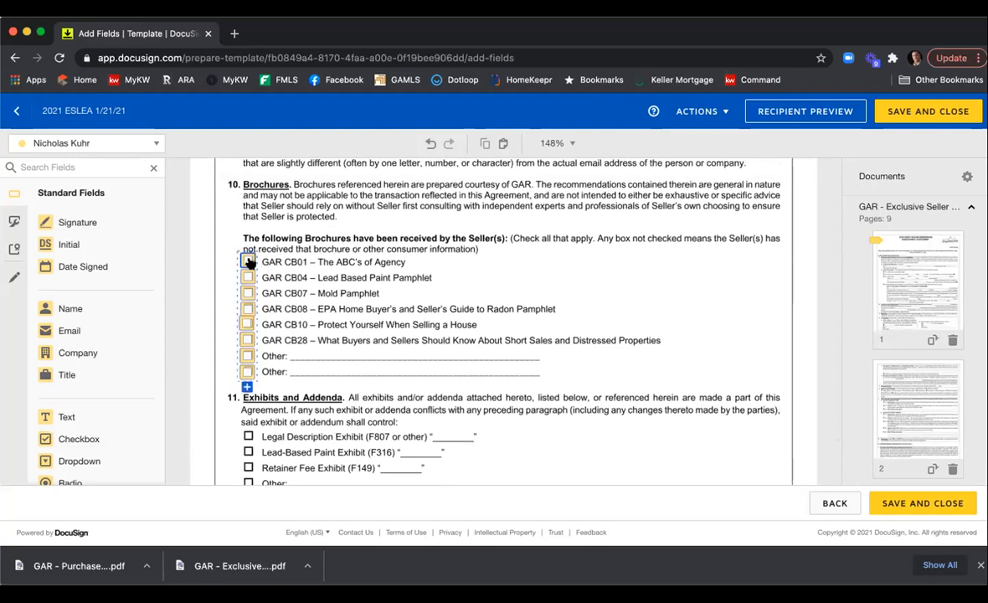
pyautogui.scroll(-5, 925, 269)
pyautogui.scroll(-3, 927, 270)
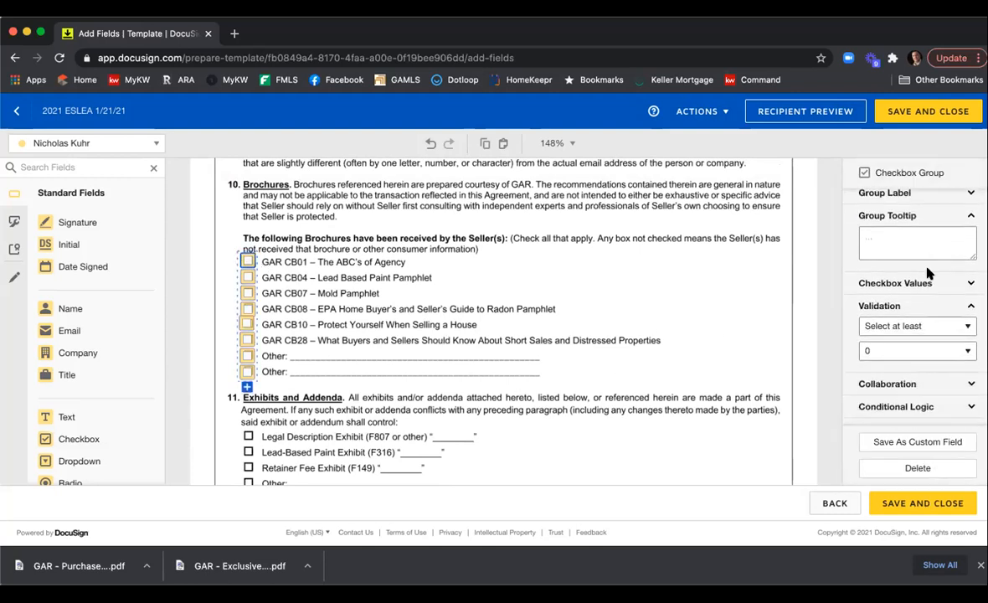
pyautogui.click(909, 312)
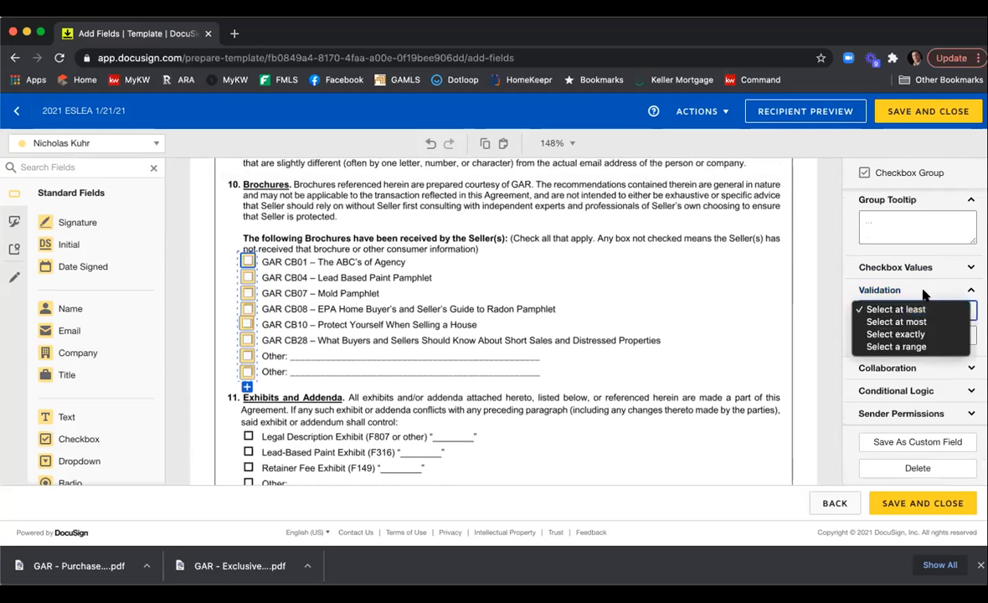
pyautogui.click(929, 310)
pyautogui.click(917, 335)
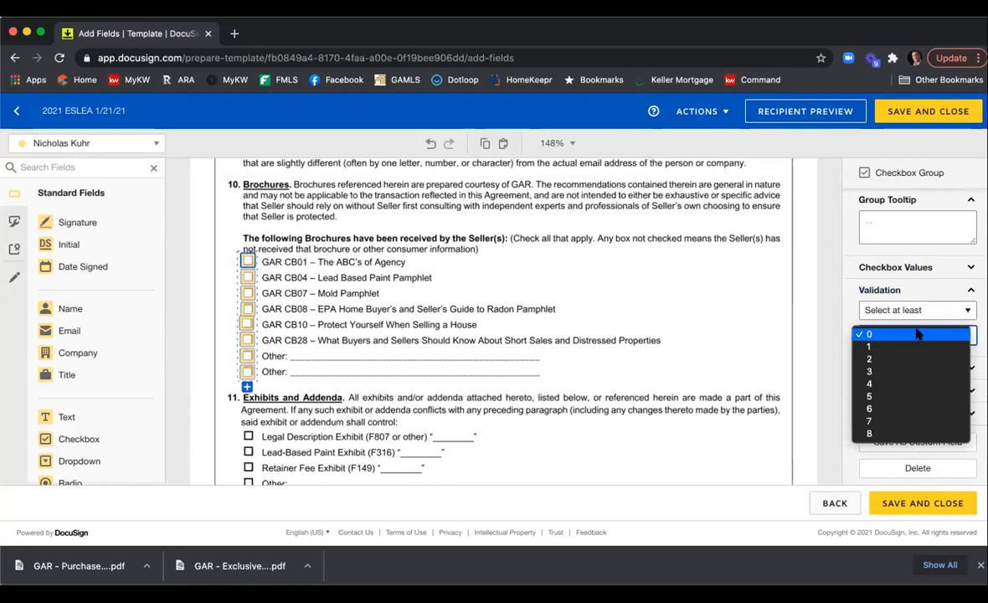
pyautogui.click(874, 345)
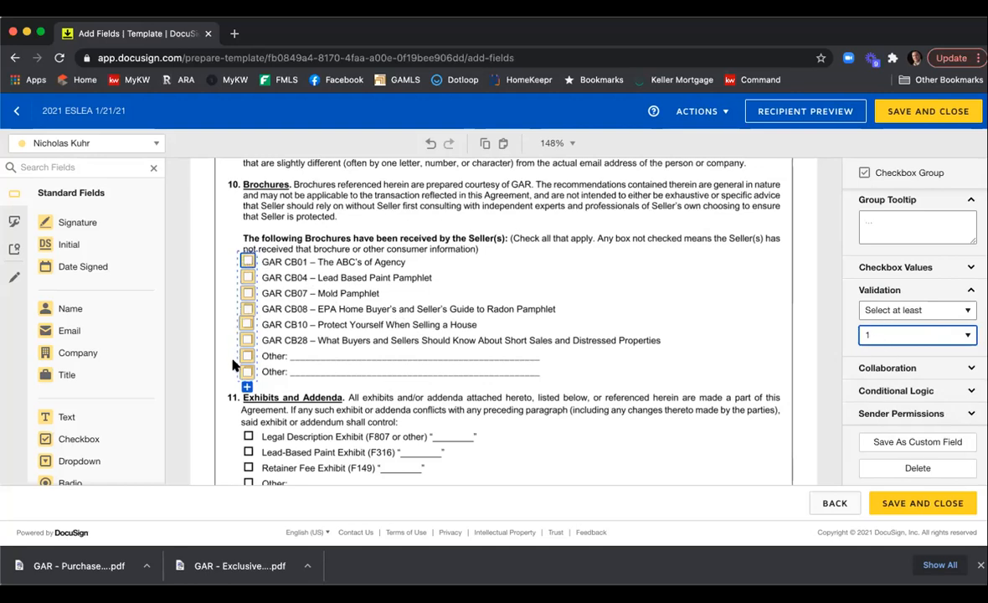
pyautogui.click(888, 338)
pyautogui.click(886, 348)
pyautogui.click(902, 337)
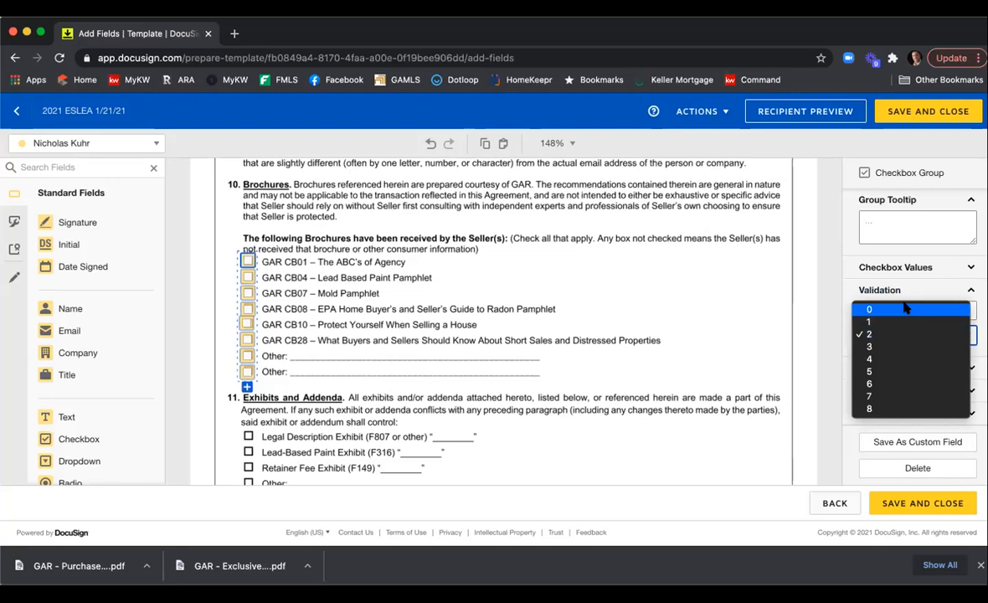
pyautogui.click(904, 308)
# Review the brochure checkbox group's property settings.
pyautogui.scroll(5, 907, 303)
pyautogui.scroll(3, 906, 303)
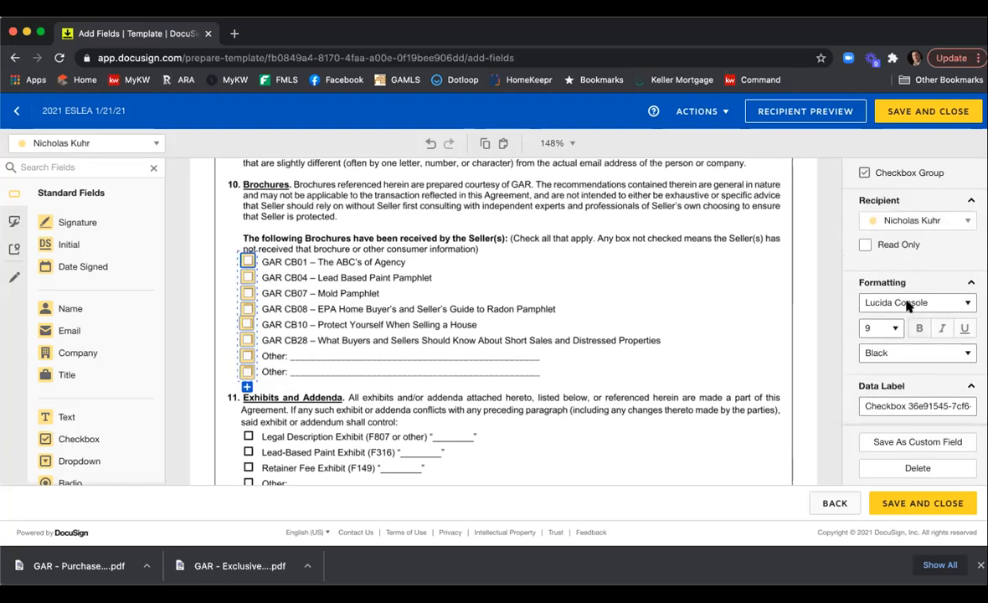
pyautogui.scroll(-2, 911, 364)
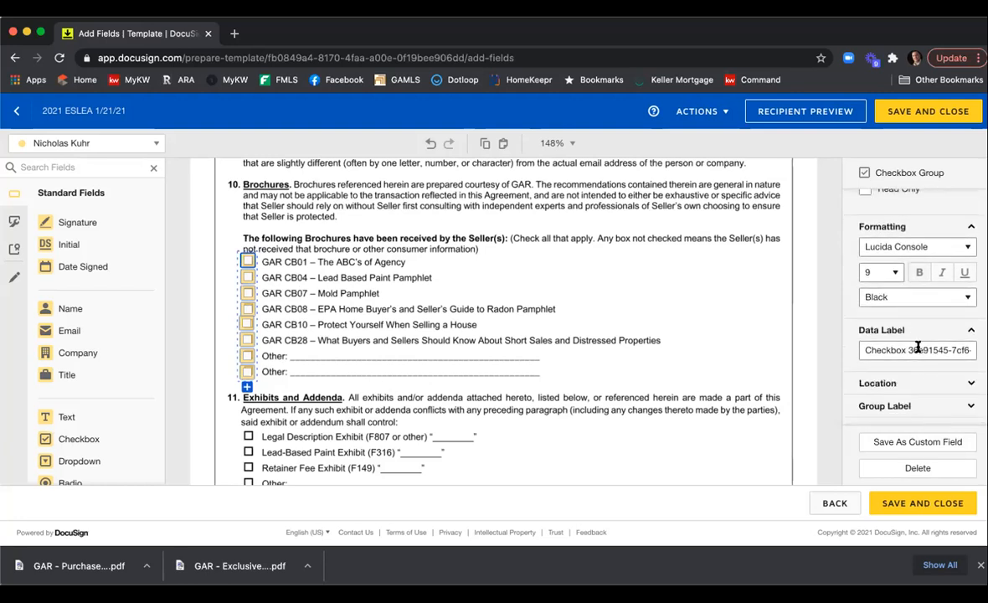
pyautogui.click(947, 333)
pyautogui.scroll(-2, 930, 333)
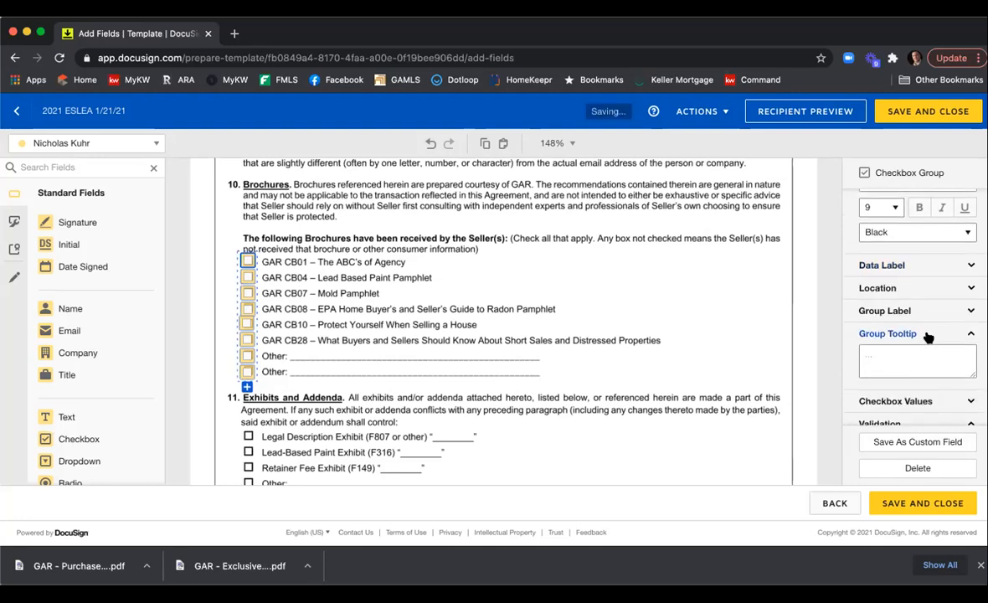
pyautogui.scroll(-3, 927, 334)
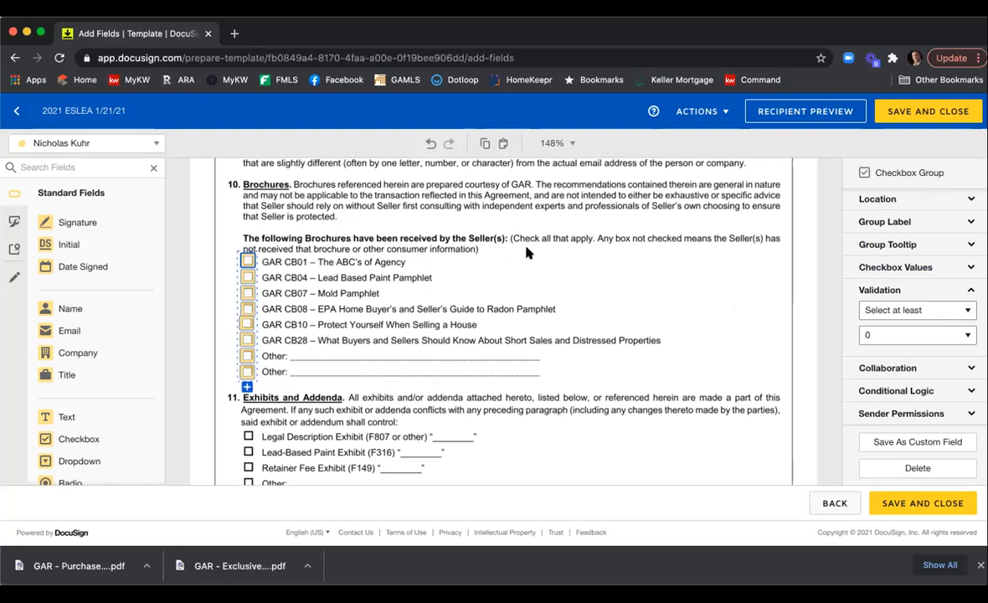
# Add a non-required text field covering the blank area under Special Stipulations.
pyautogui.scroll(-3, 527, 251)
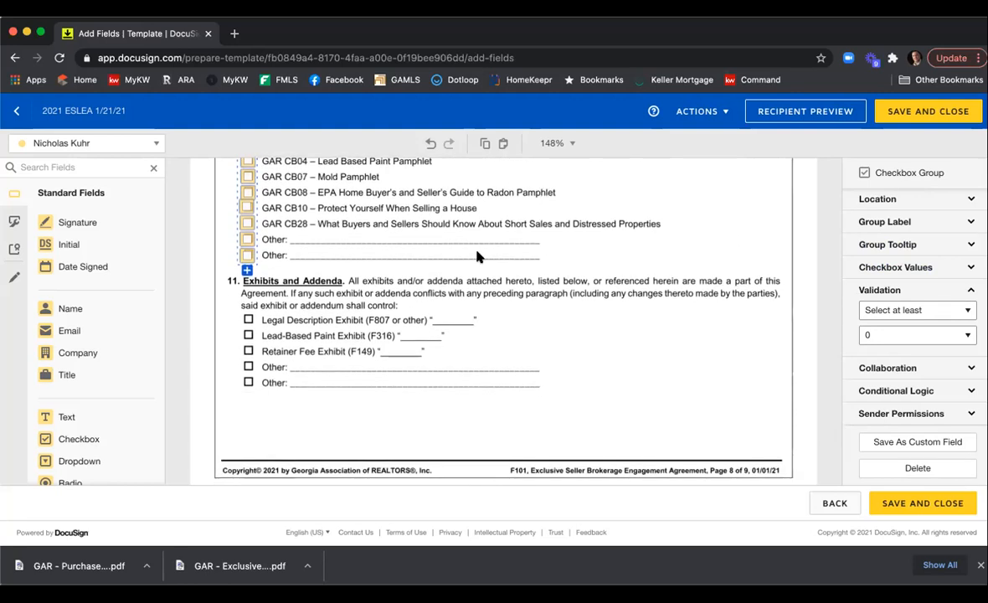
pyautogui.scroll(-2, 368, 285)
pyautogui.scroll(-5, 503, 289)
pyautogui.scroll(4, 500, 294)
pyautogui.scroll(-2, 499, 300)
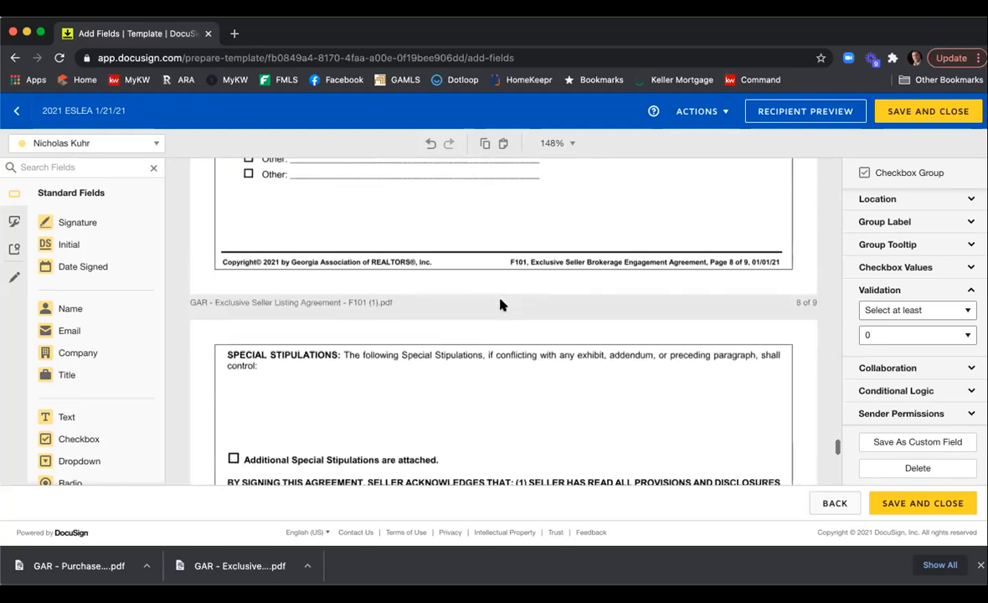
pyautogui.scroll(-3, 506, 299)
pyautogui.scroll(3, 509, 295)
pyautogui.scroll(-2, 515, 276)
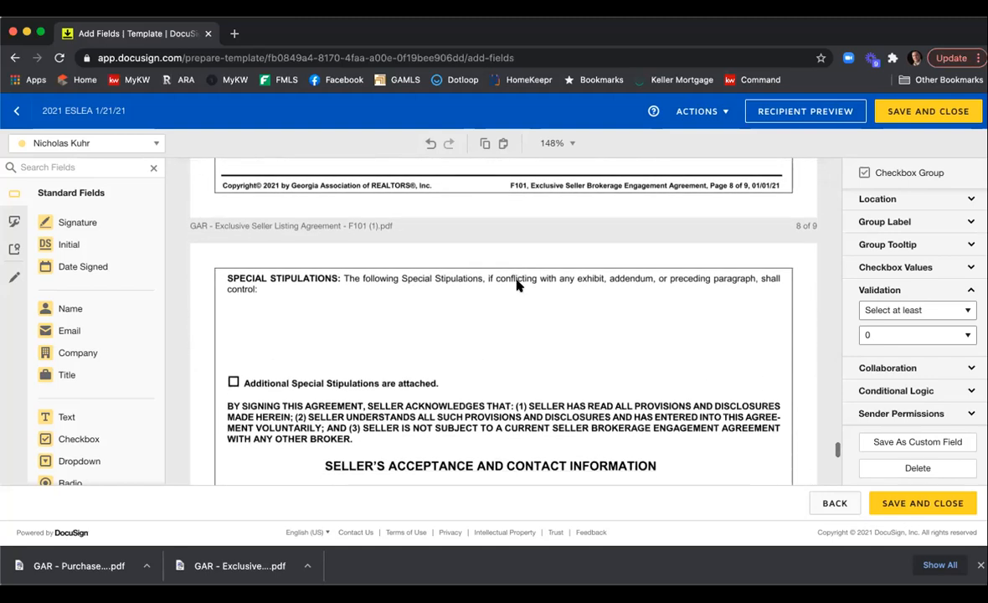
pyautogui.scroll(-2, 477, 316)
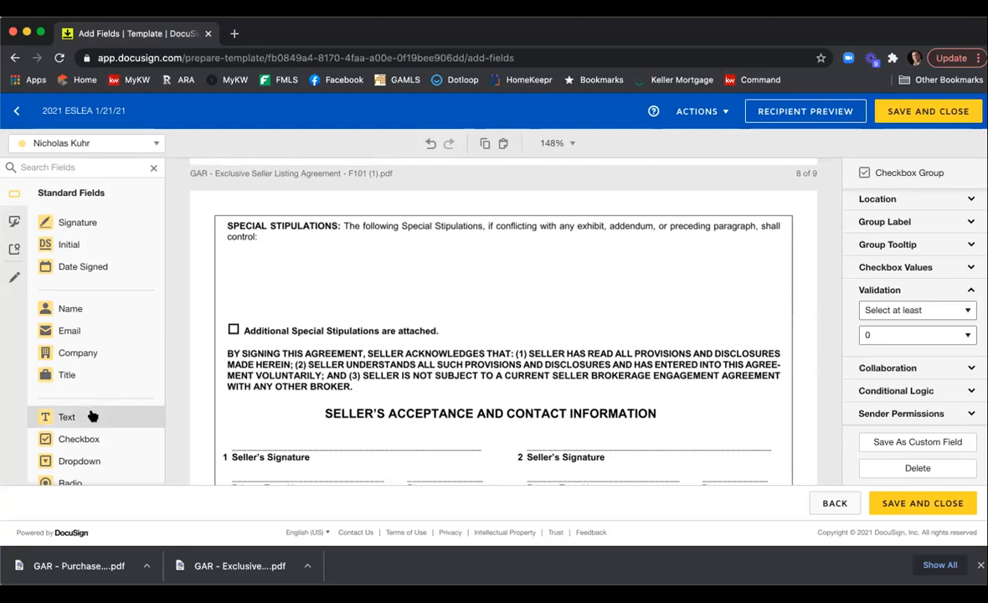
pyautogui.moveTo(90, 413); pyautogui.dragTo(228, 248)
pyautogui.moveTo(305, 258); pyautogui.dragTo(786, 323)
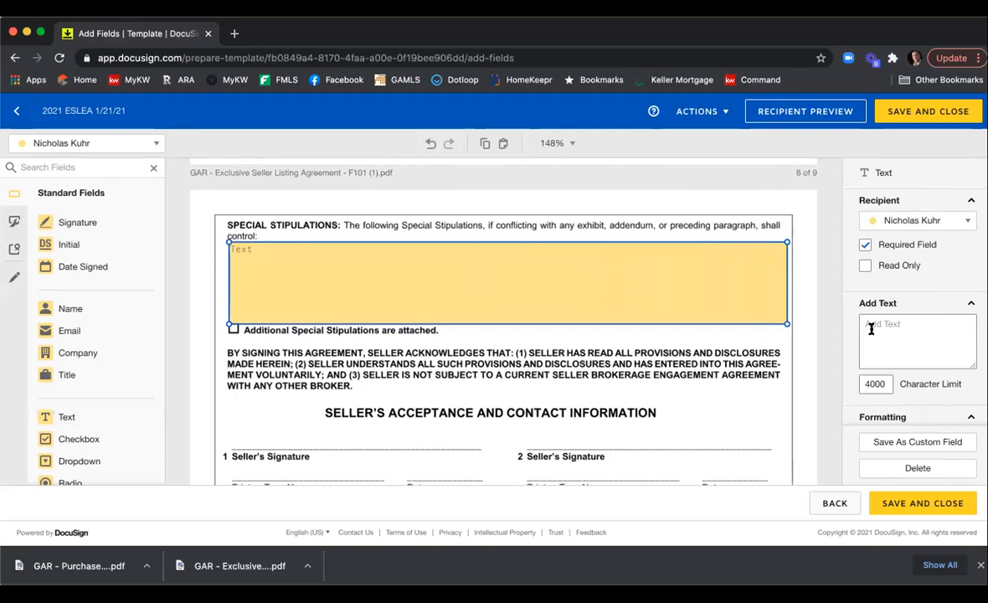
pyautogui.click(910, 248)
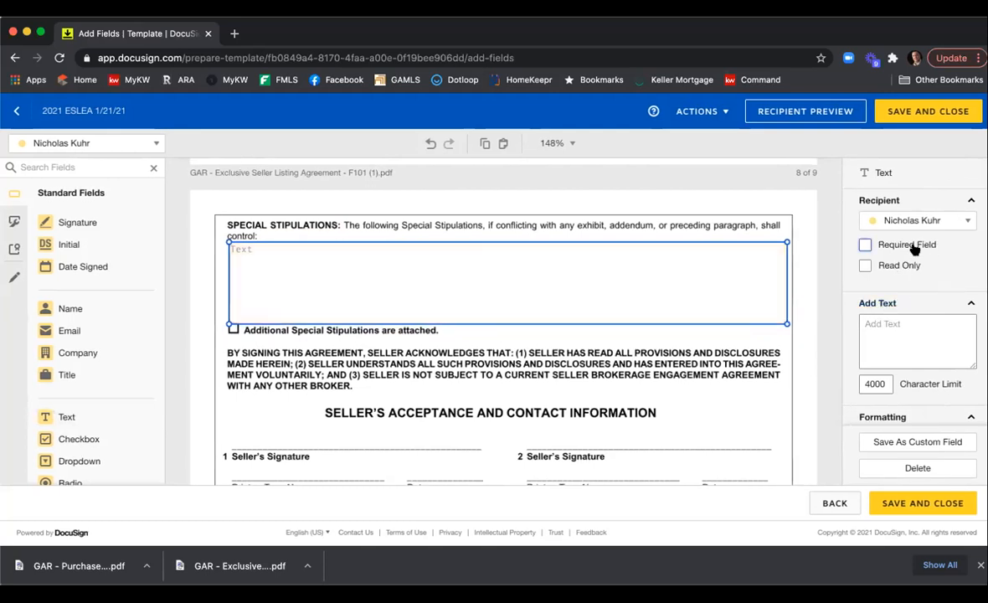
# Set the special stipulations text field's font size to 7.
pyautogui.scroll(-5, 913, 252)
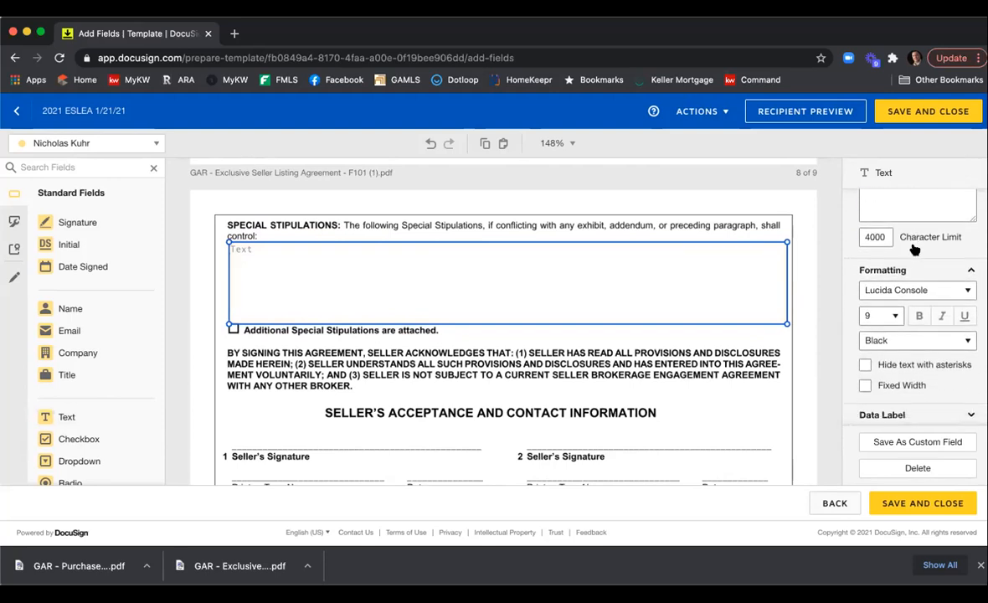
pyautogui.click(894, 308)
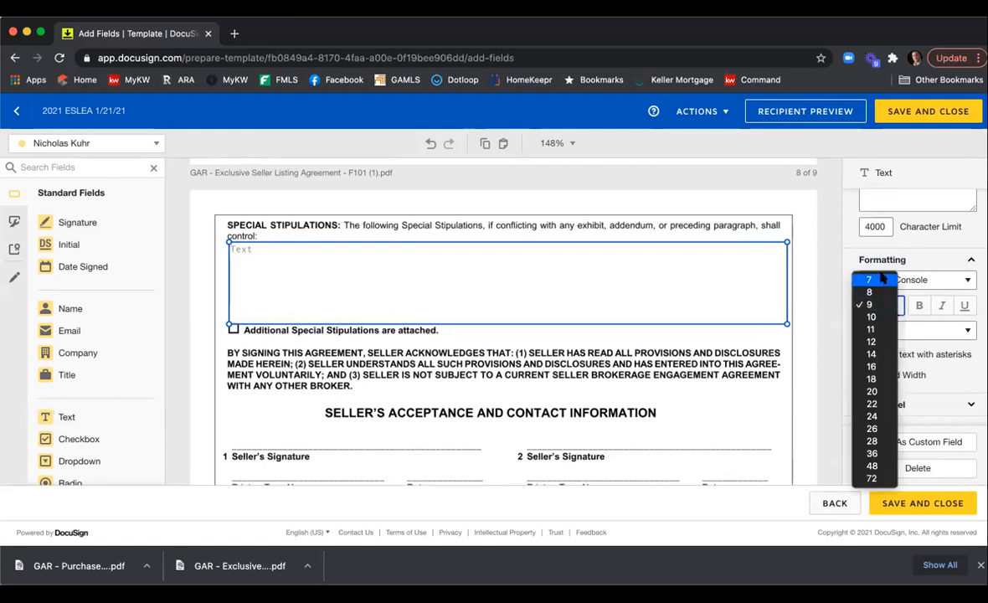
pyautogui.click(889, 310)
pyautogui.press('7')
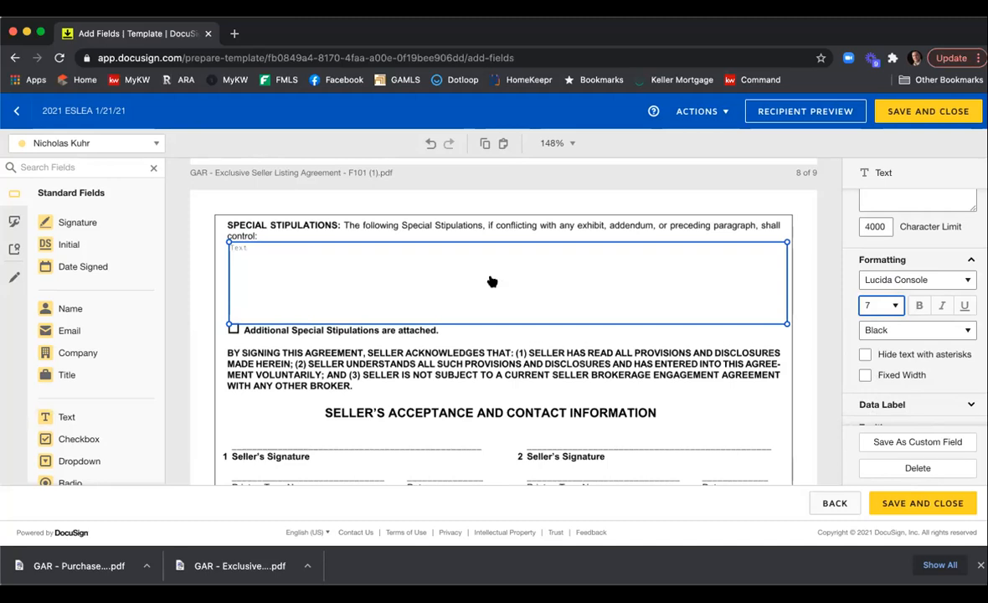
# Switch to the Seller One recipient and place a signature field above the first Seller's Signature line.
pyautogui.scroll(-5, 491, 265)
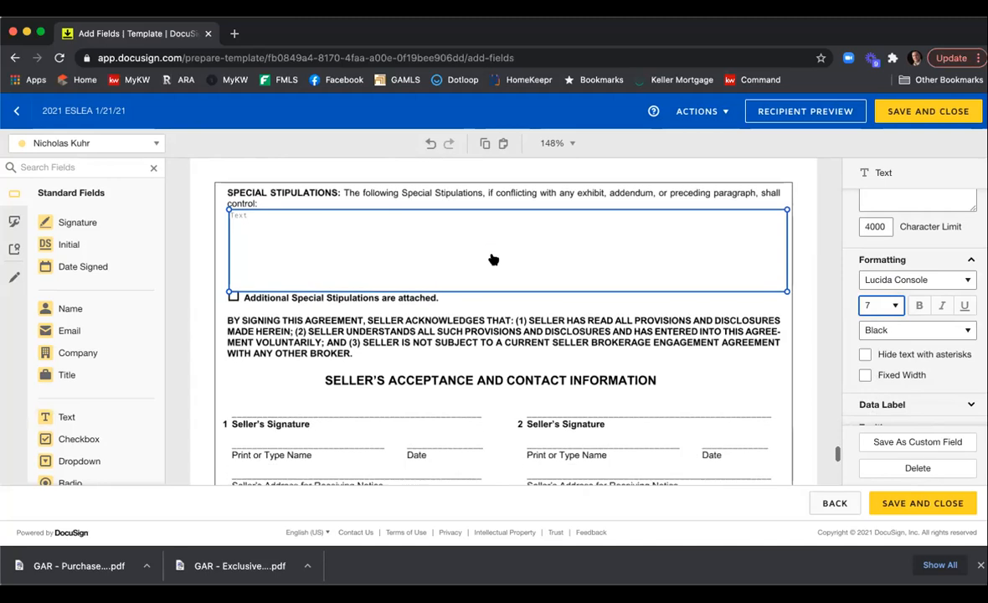
pyautogui.scroll(-2, 493, 258)
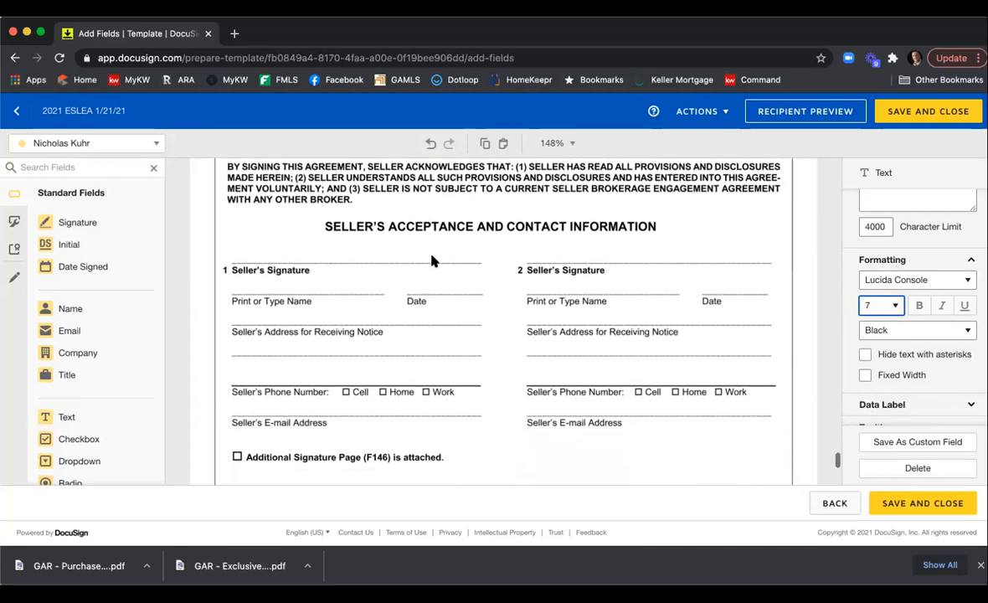
pyautogui.click(152, 143)
pyautogui.click(122, 169)
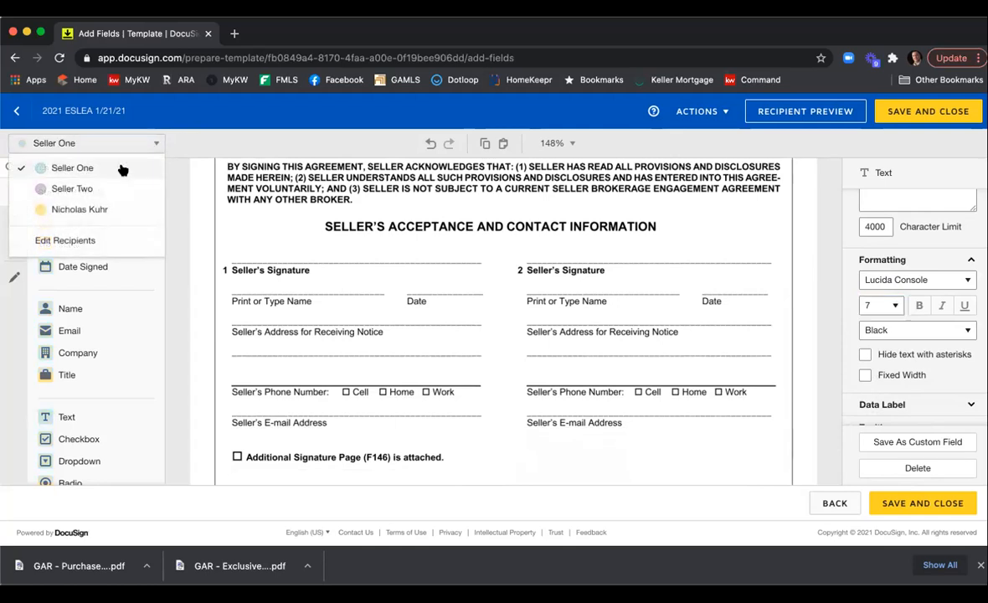
pyautogui.click(83, 220)
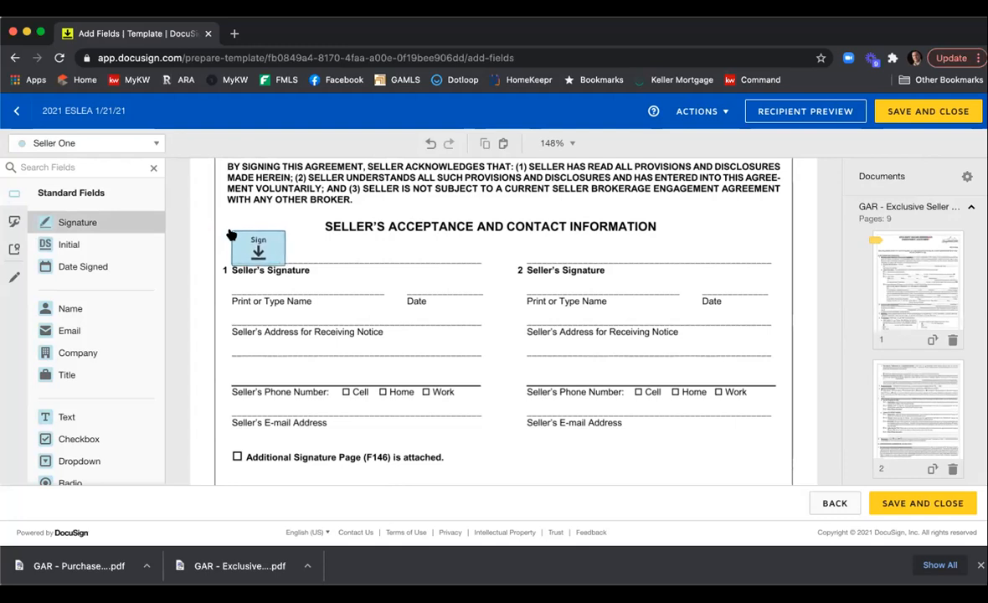
pyautogui.click(231, 234)
pyautogui.moveTo(282, 230); pyautogui.dragTo(278, 233)
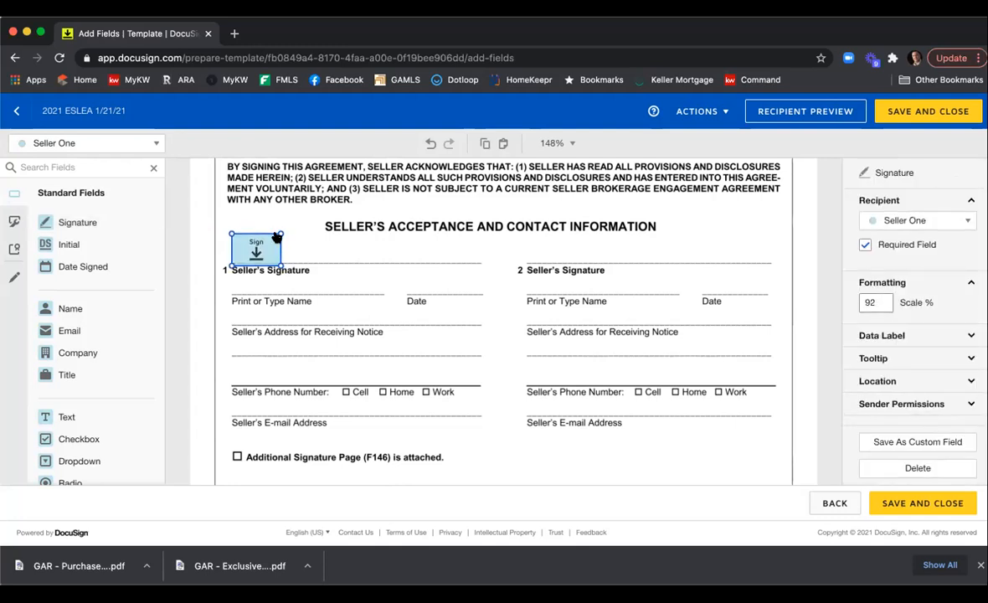
# Place Seller One's Full Name field on the first Print or Type Name line with font size 9.
pyautogui.click(79, 310)
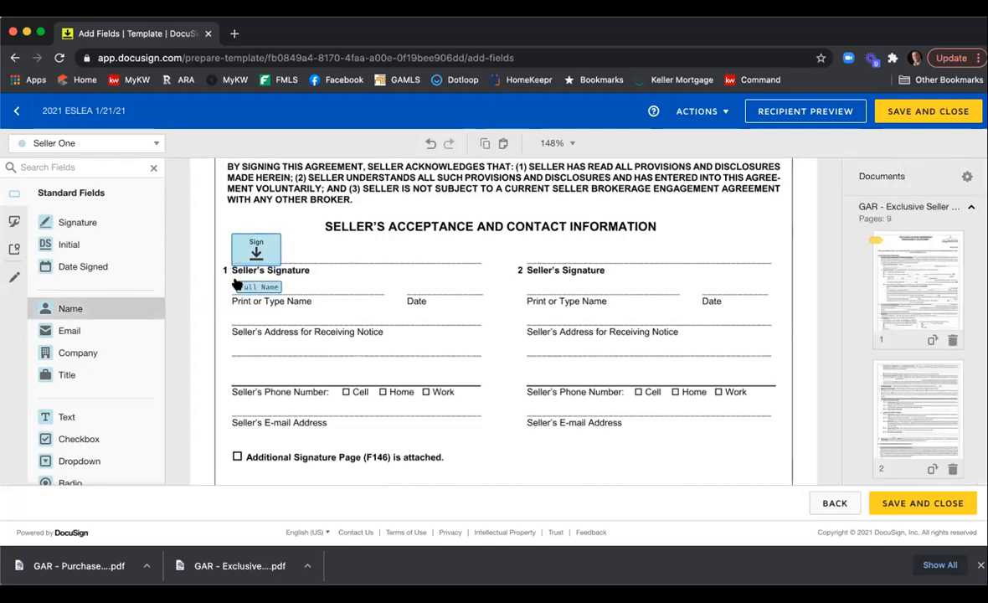
pyautogui.click(234, 285)
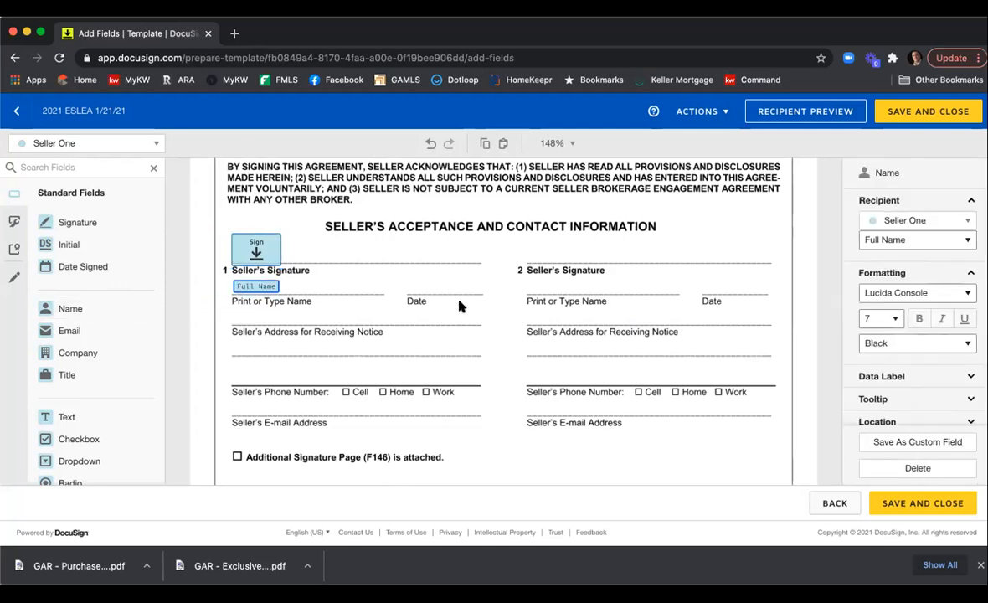
pyautogui.click(891, 318)
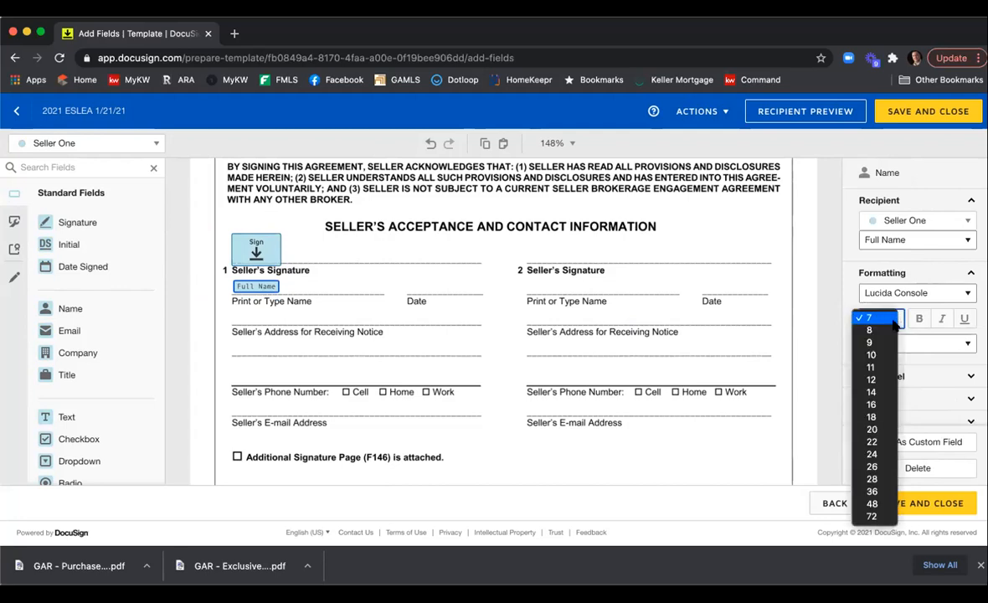
pyautogui.click(871, 341)
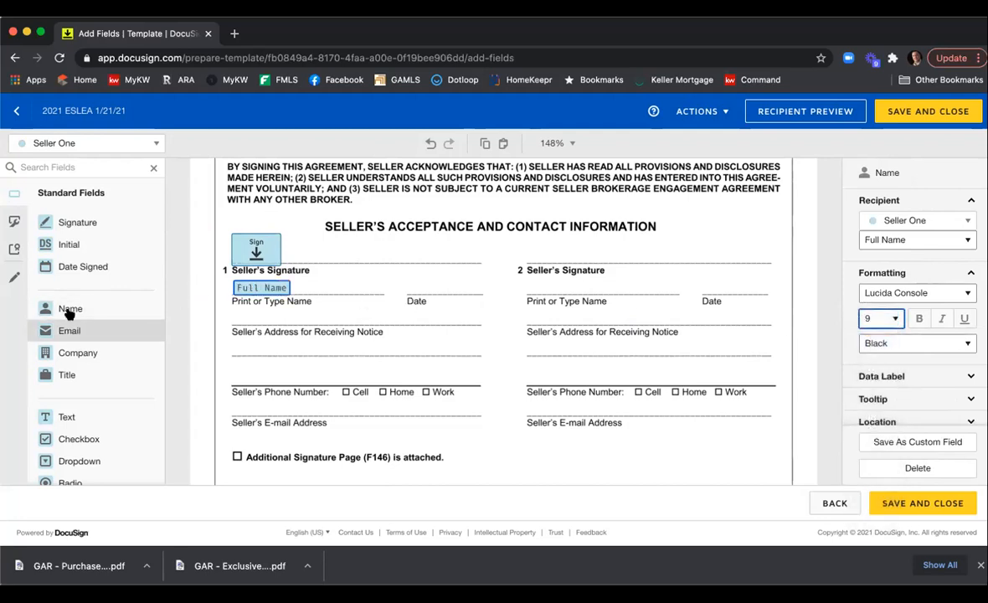
# Add Seller One's Date Signed field on the date line and Email field on the Seller's E-mail Address line.
pyautogui.click(77, 266)
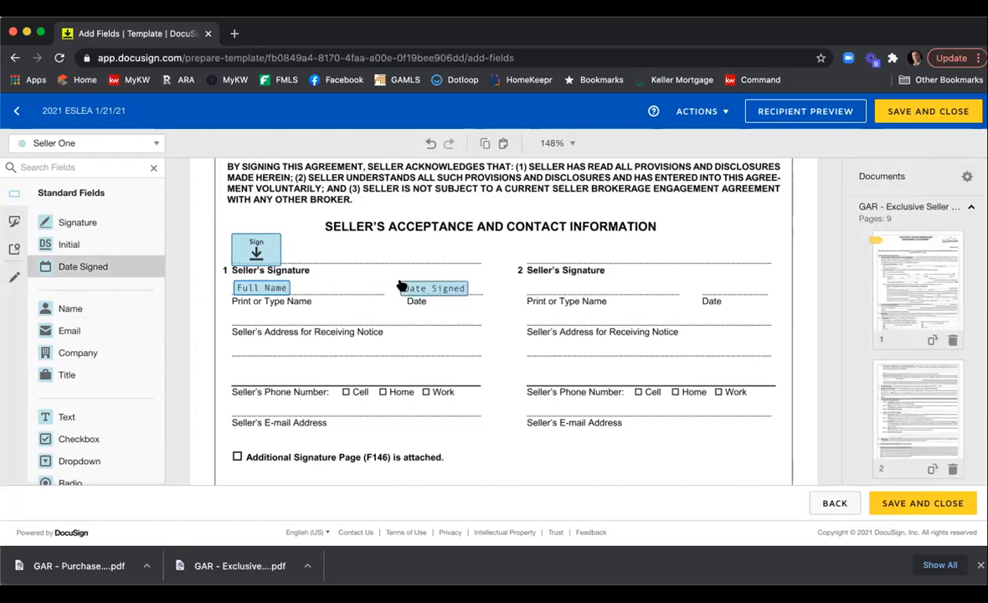
pyautogui.click(401, 281)
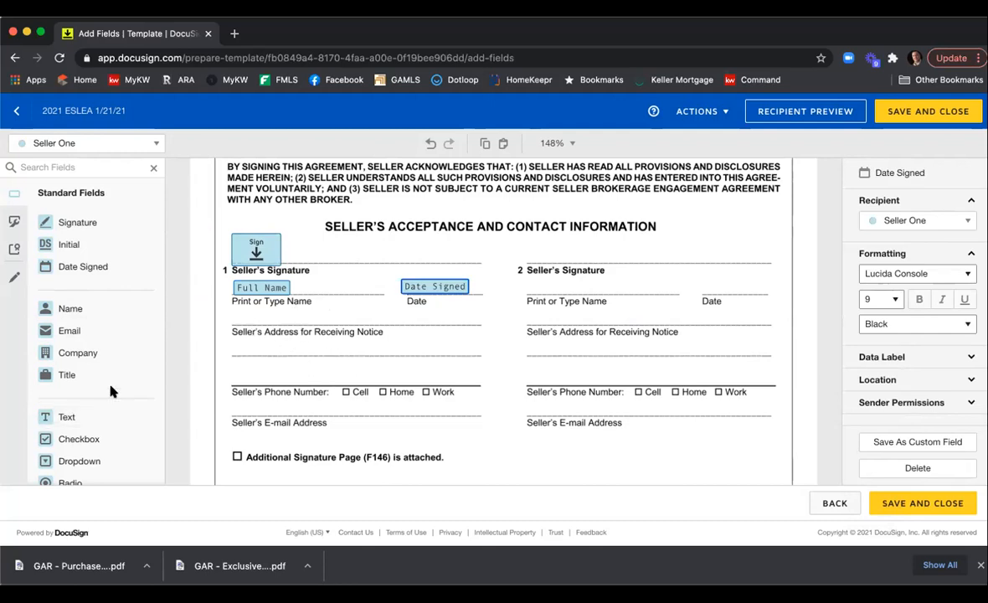
pyautogui.click(94, 332)
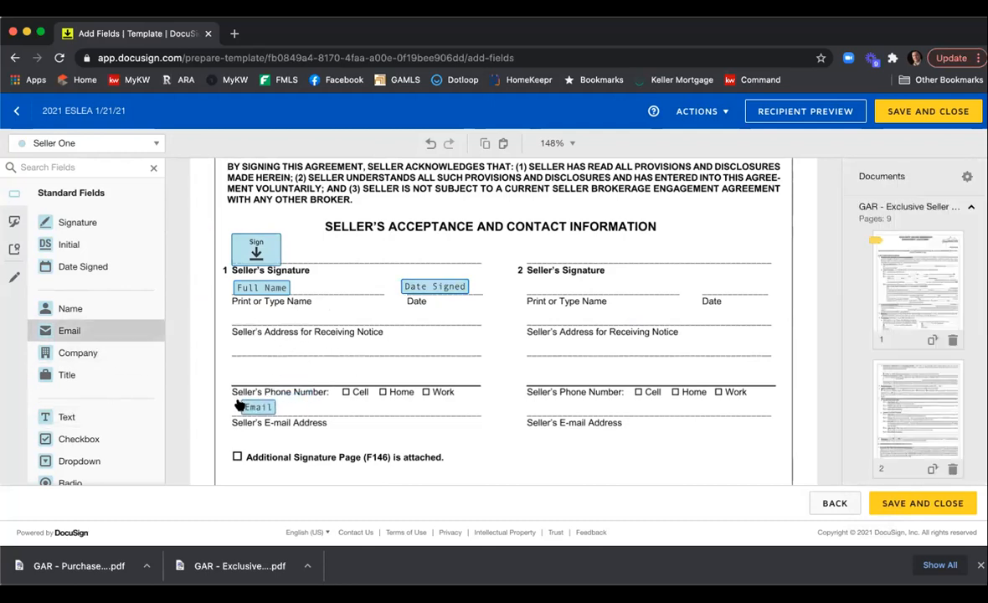
pyautogui.click(236, 405)
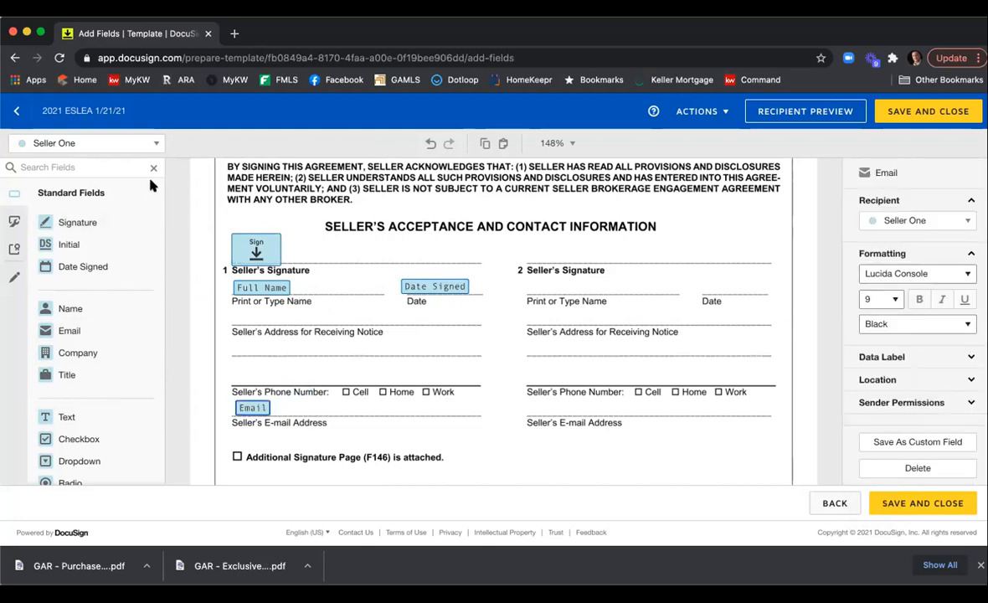
# Switch to the Seller Two recipient and place a signature field above the second Seller's Signature line.
pyautogui.click(154, 144)
pyautogui.click(124, 192)
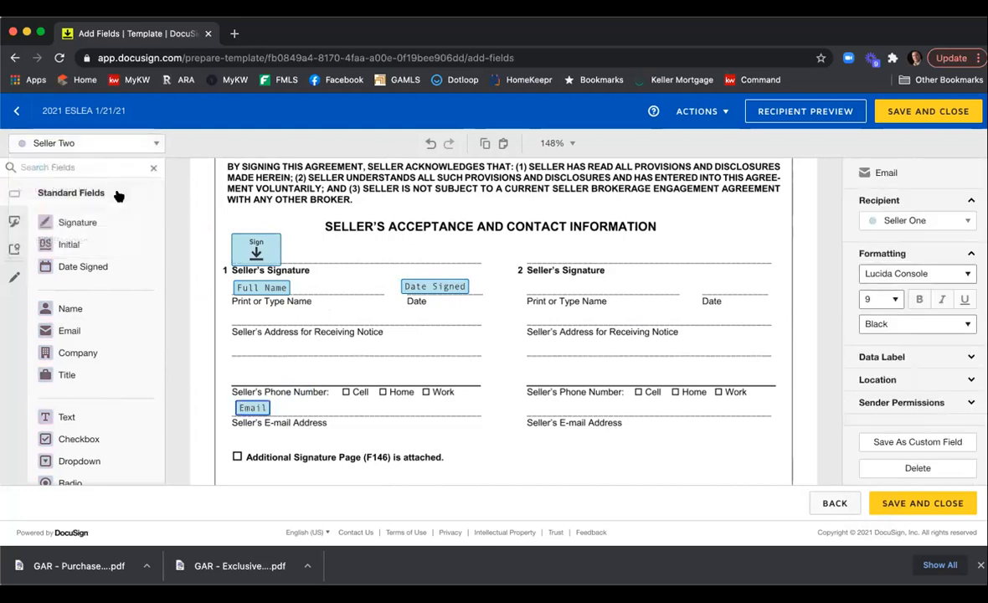
pyautogui.click(93, 221)
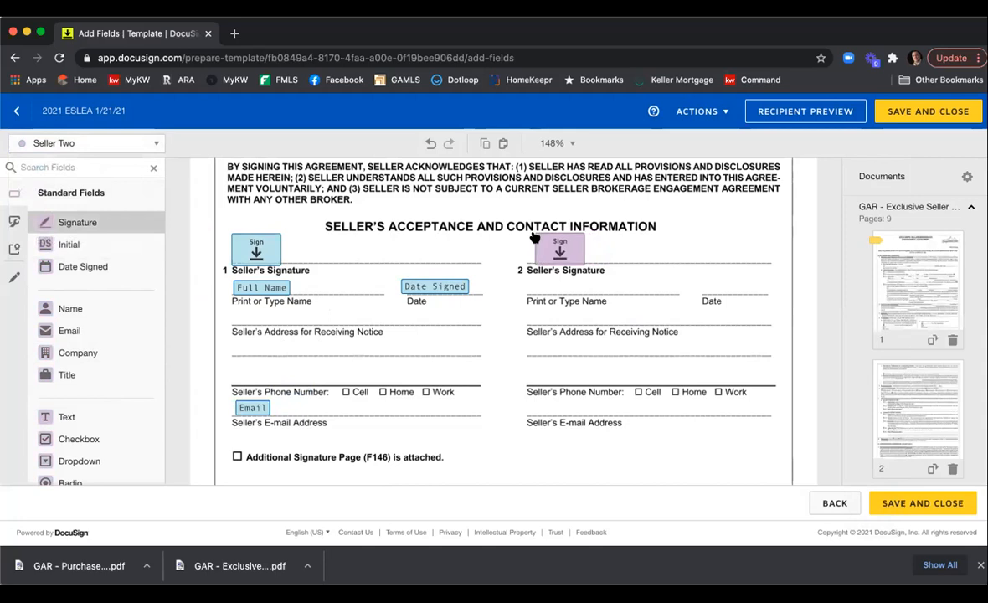
pyautogui.click(536, 234)
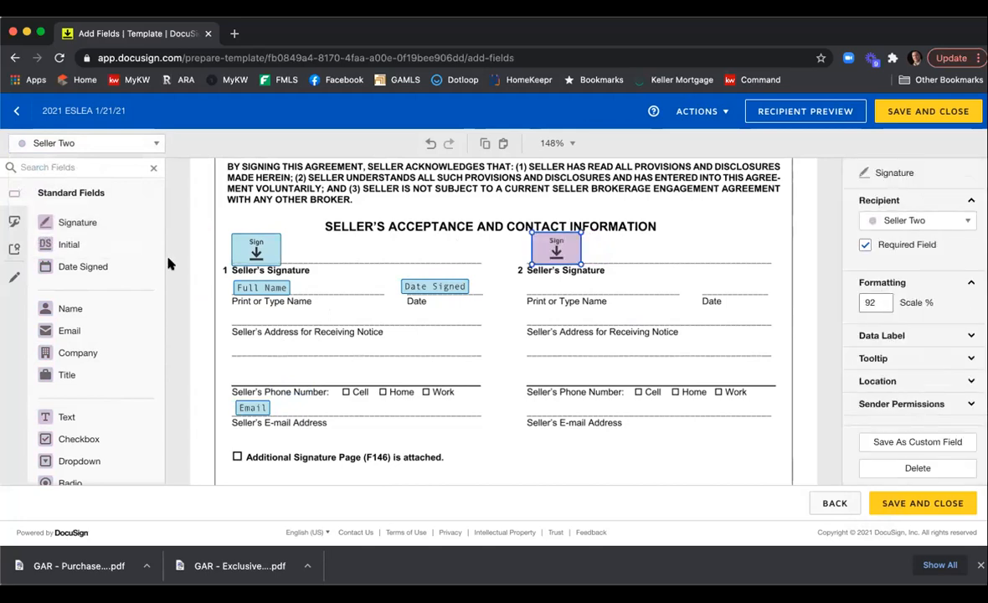
# Add Seller Two's Full Name, Date Signed and Email fields on the second seller's name, date and e-mail lines.
pyautogui.click(115, 309)
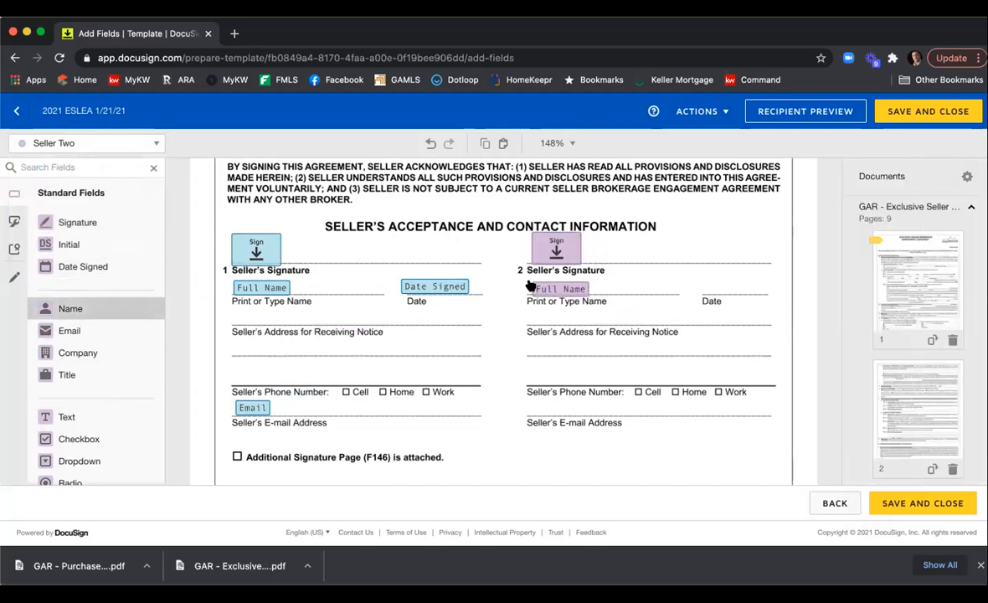
pyautogui.click(525, 286)
pyautogui.click(122, 266)
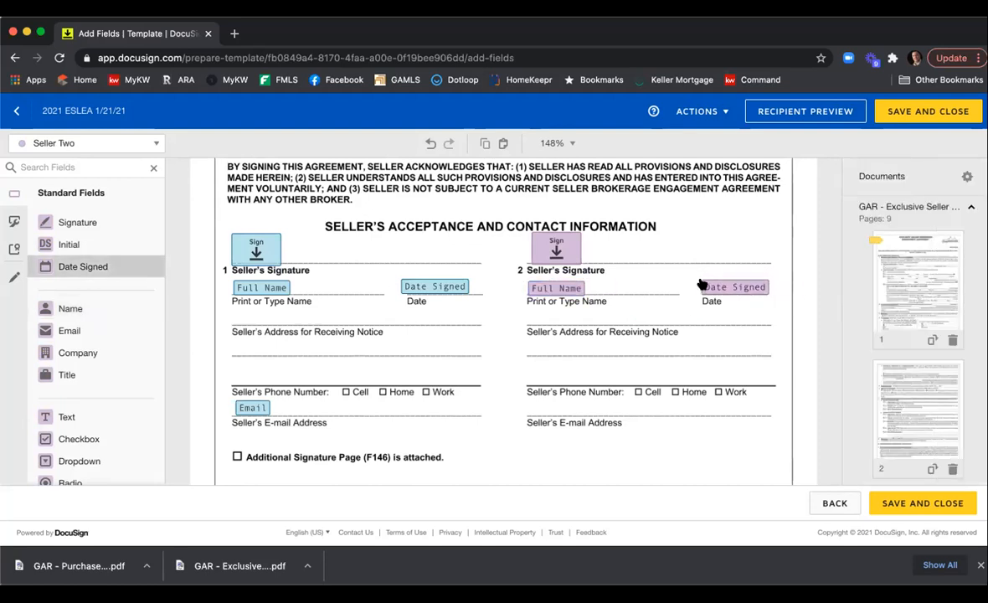
pyautogui.click(703, 283)
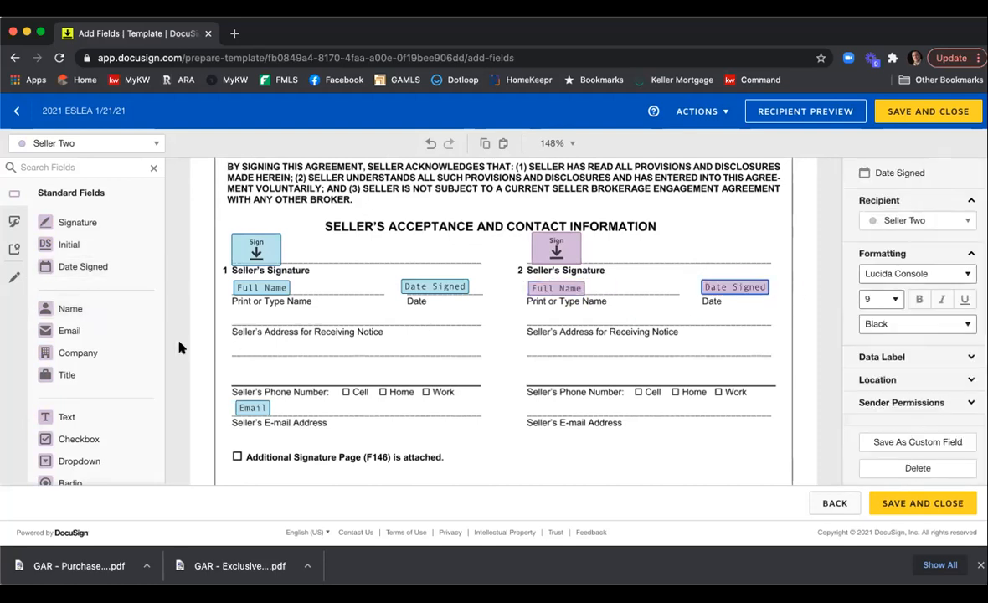
pyautogui.click(526, 405)
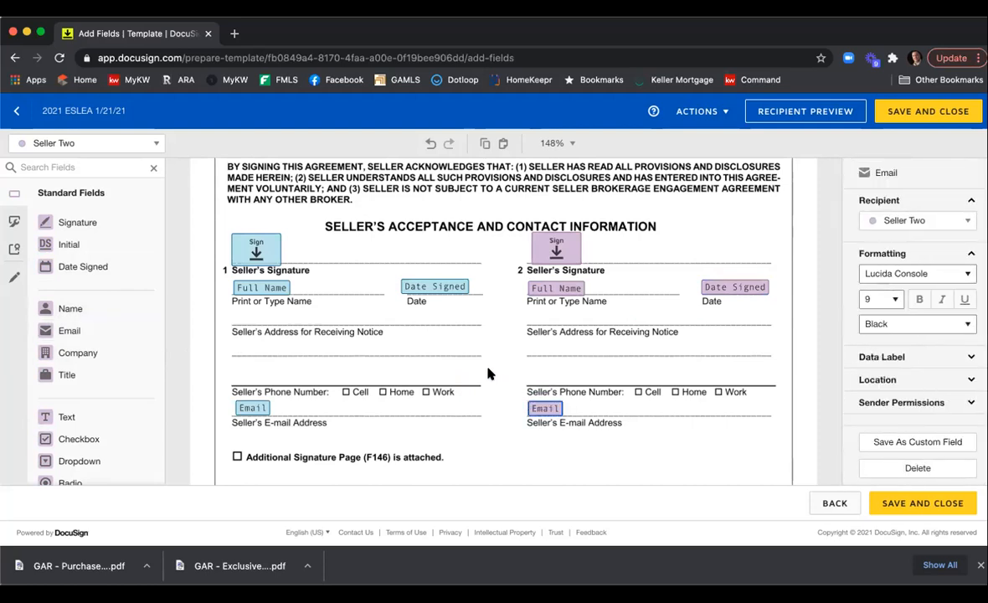
pyautogui.click(489, 374)
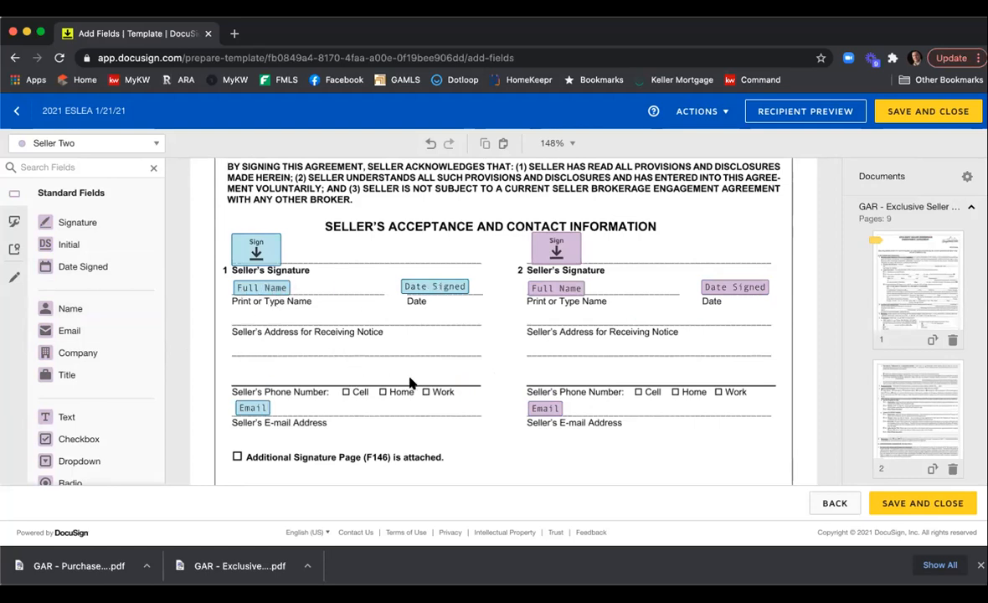
# Switch to the listing agent recipient and place a signature and Date Signed field on the Broker/Affiliated Licensee Signature lines.
pyautogui.scroll(-3, 438, 359)
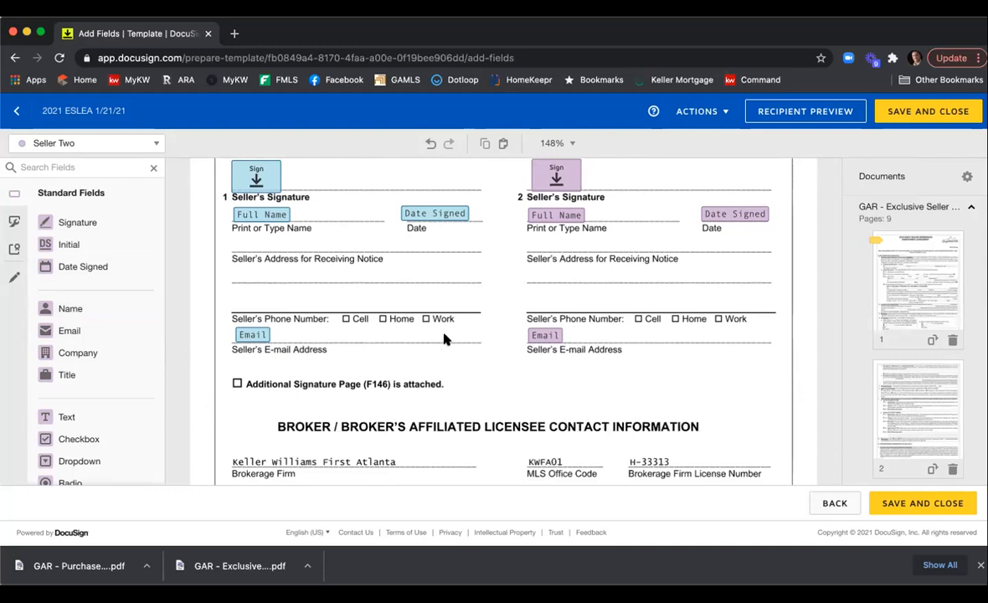
pyautogui.scroll(-9, 444, 338)
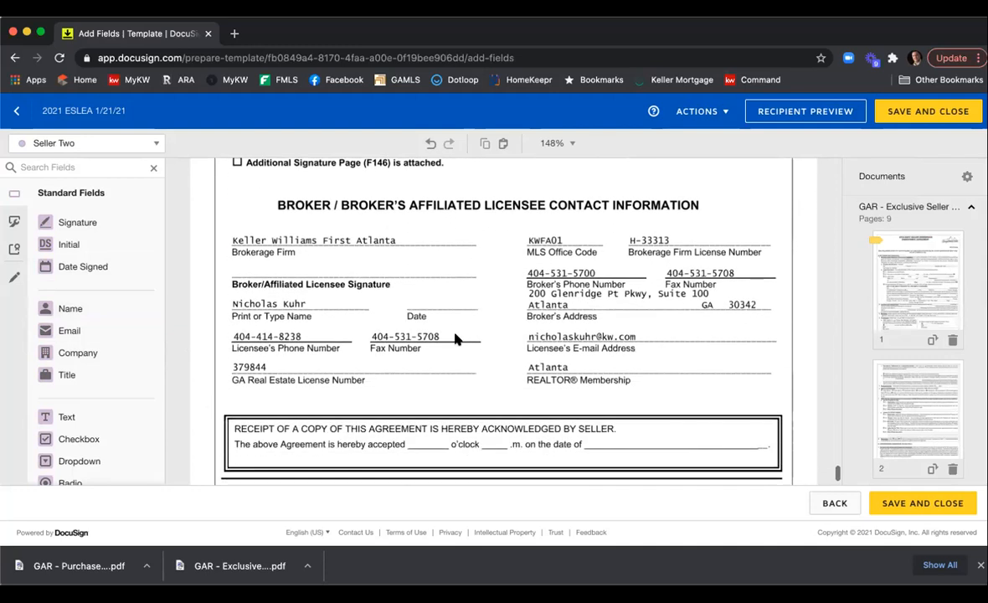
pyautogui.click(154, 144)
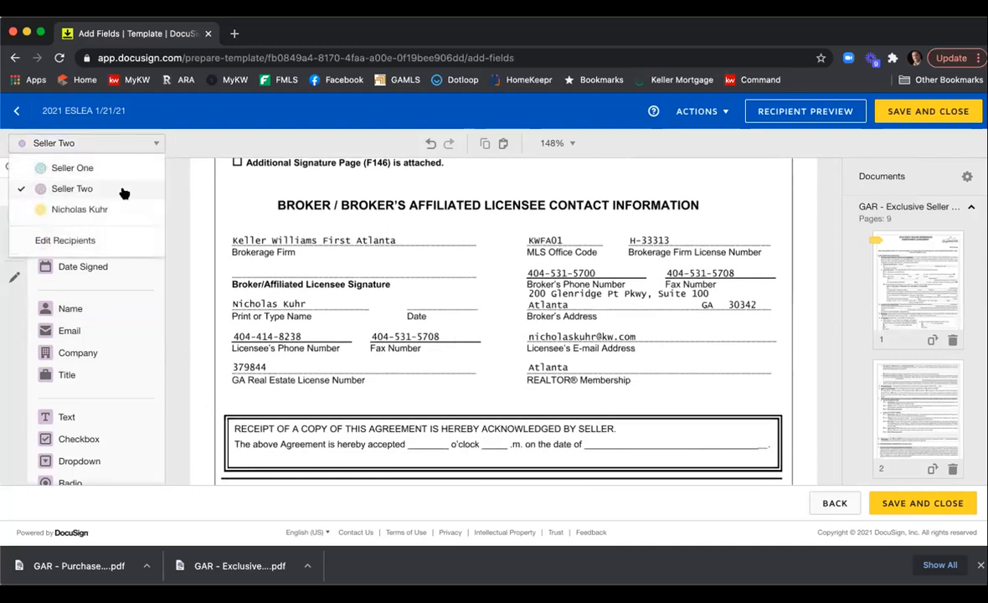
pyautogui.click(117, 210)
pyautogui.moveTo(114, 223)
pyautogui.mouseDown()
pyautogui.moveTo(238, 257)
pyautogui.moveTo(230, 252)
pyautogui.mouseUp()
pyautogui.click(224, 246)
pyautogui.click(139, 264)
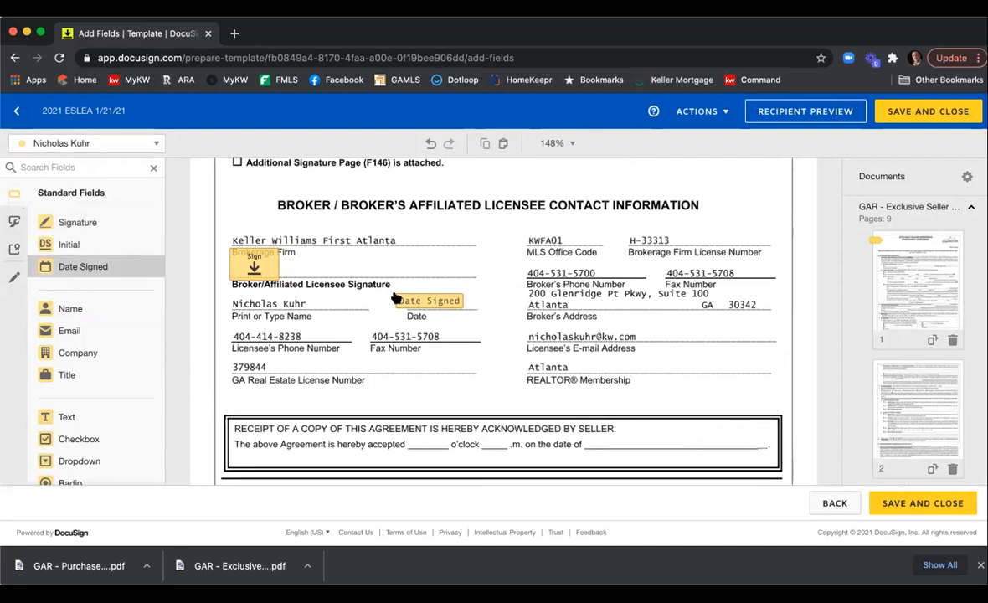
pyautogui.click(395, 295)
pyautogui.scroll(-2, 474, 317)
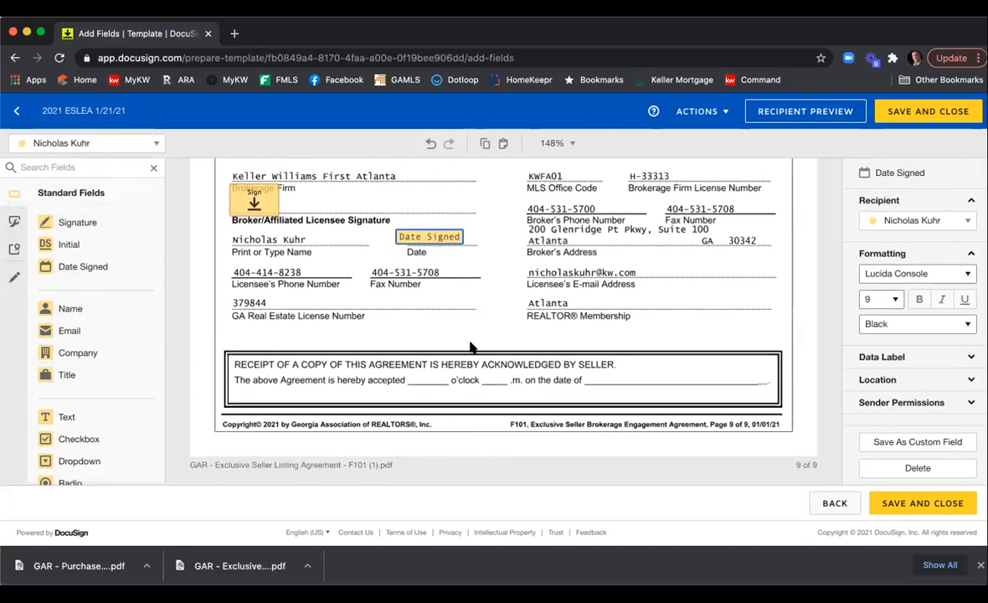
# Place text fields on the receipt's time and a.m./p.m. blanks and a Date Signed field on its date line, then save the template.
pyautogui.moveTo(103, 416); pyautogui.dragTo(444, 374)
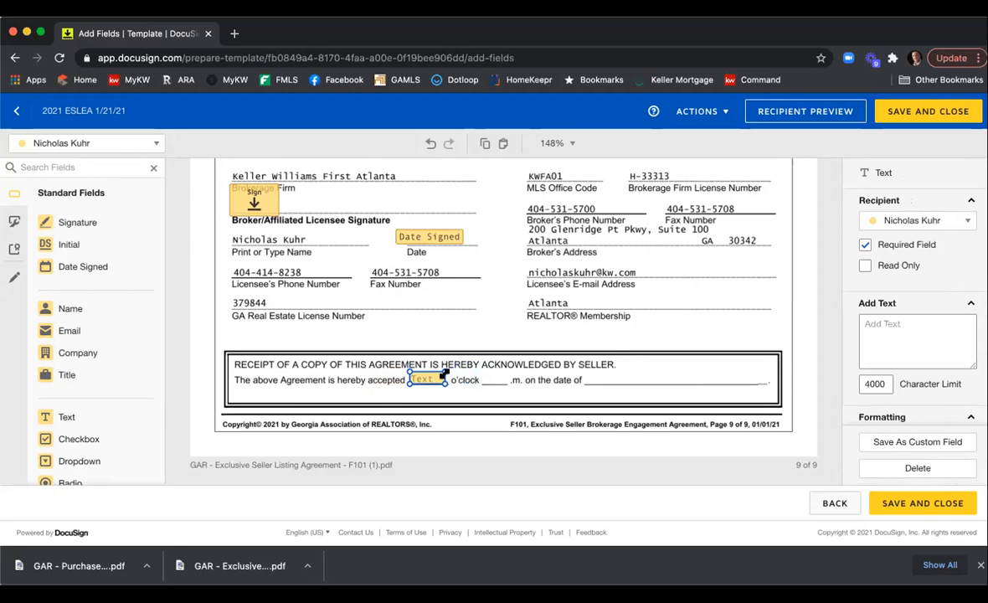
pyautogui.press('super+c')
pyautogui.press('super+v')
pyautogui.moveTo(432, 391); pyautogui.dragTo(504, 369)
pyautogui.moveTo(94, 267); pyautogui.dragTo(589, 376)
pyautogui.click(533, 329)
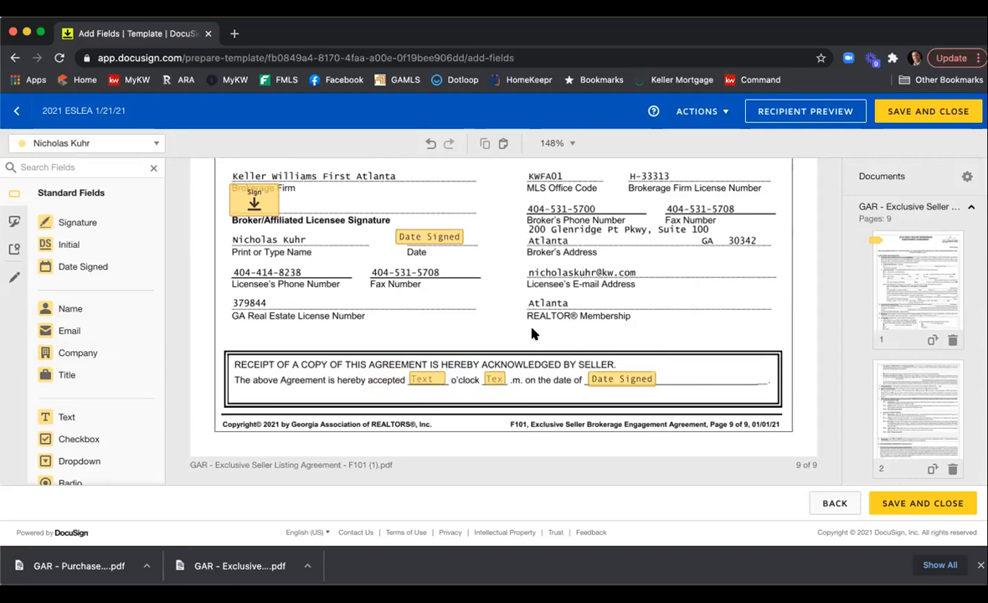
pyautogui.click(911, 498)
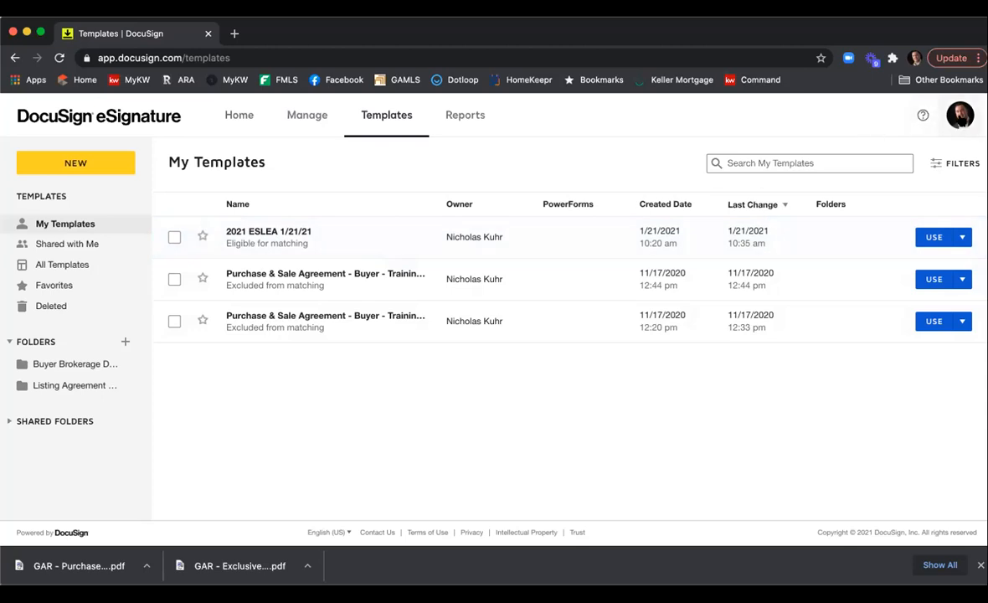
# Switch to DocuSign Rooms and open the Test Room 1/21 room's envelopes.
pyautogui.click(960, 114)
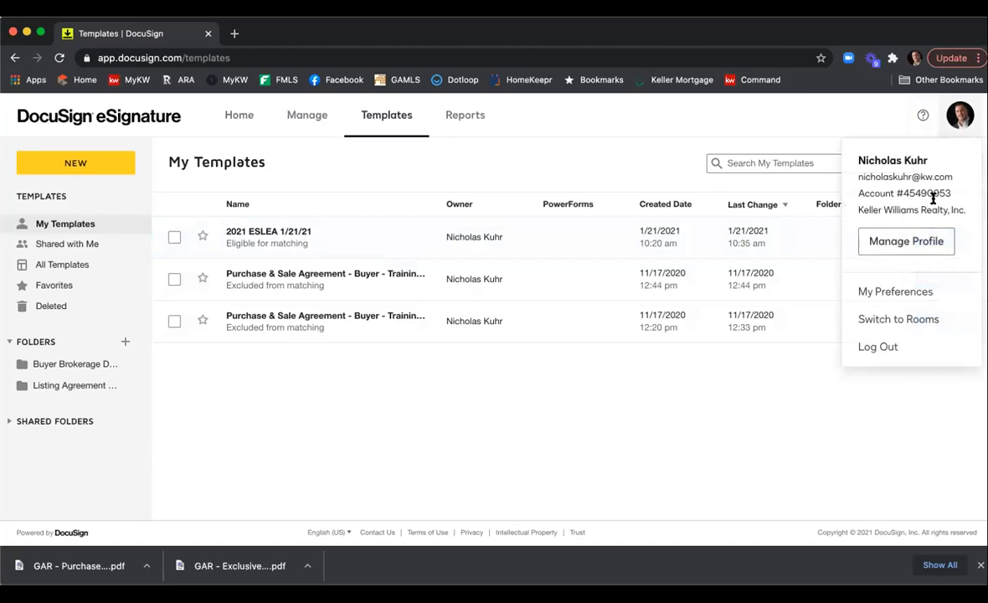
pyautogui.click(912, 318)
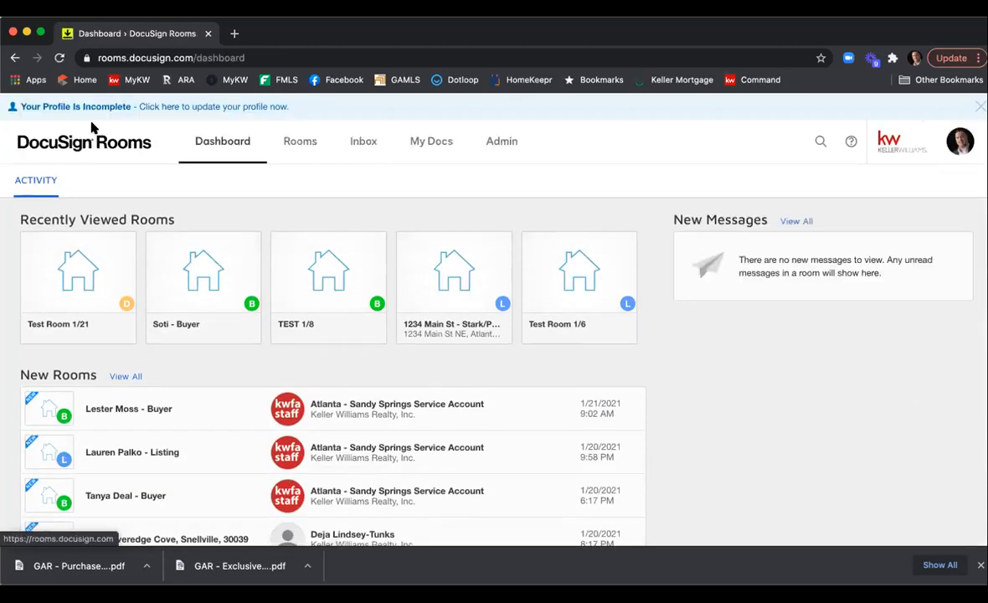
pyautogui.click(66, 268)
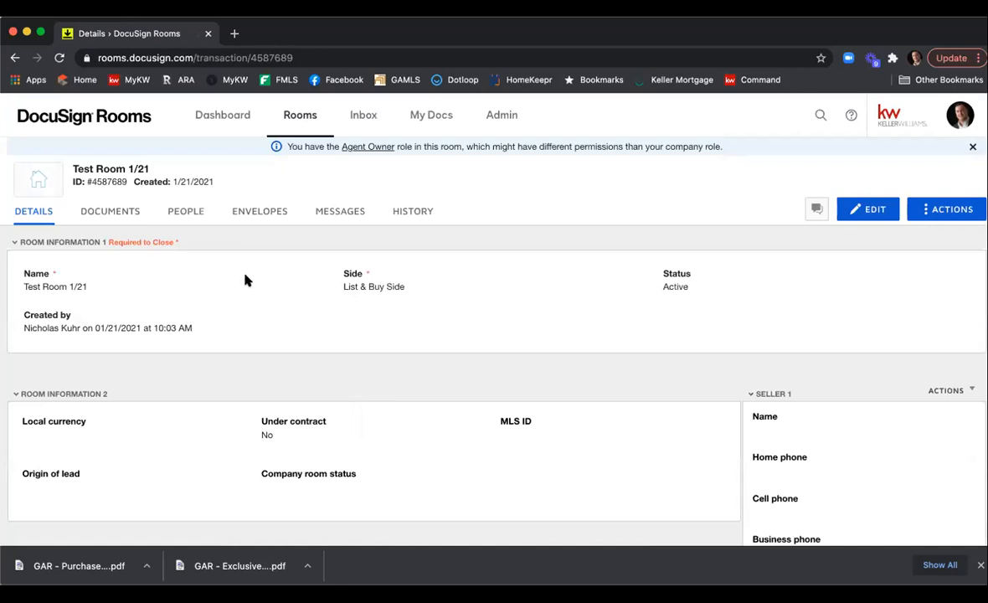
pyautogui.click(243, 216)
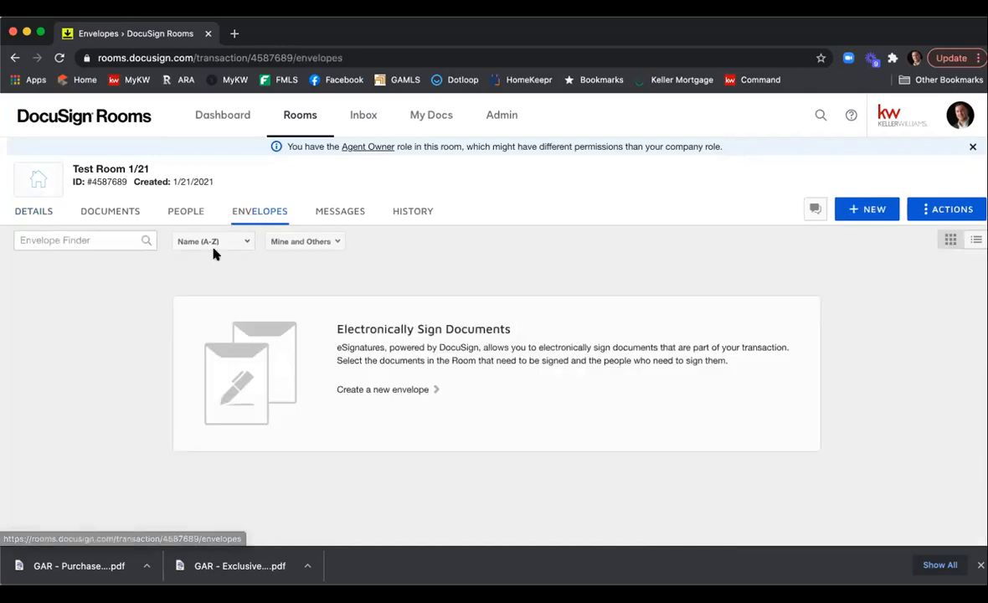
# Remove the GAR - Exclusive Seller Listing Agreement - F101 document from the room's documents.
pyautogui.click(119, 217)
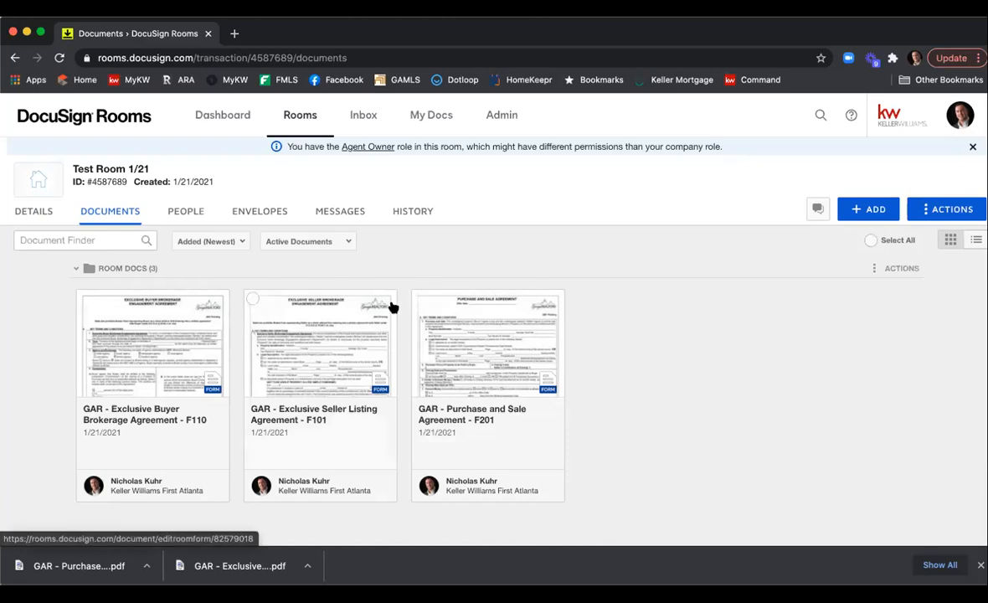
pyautogui.click(253, 301)
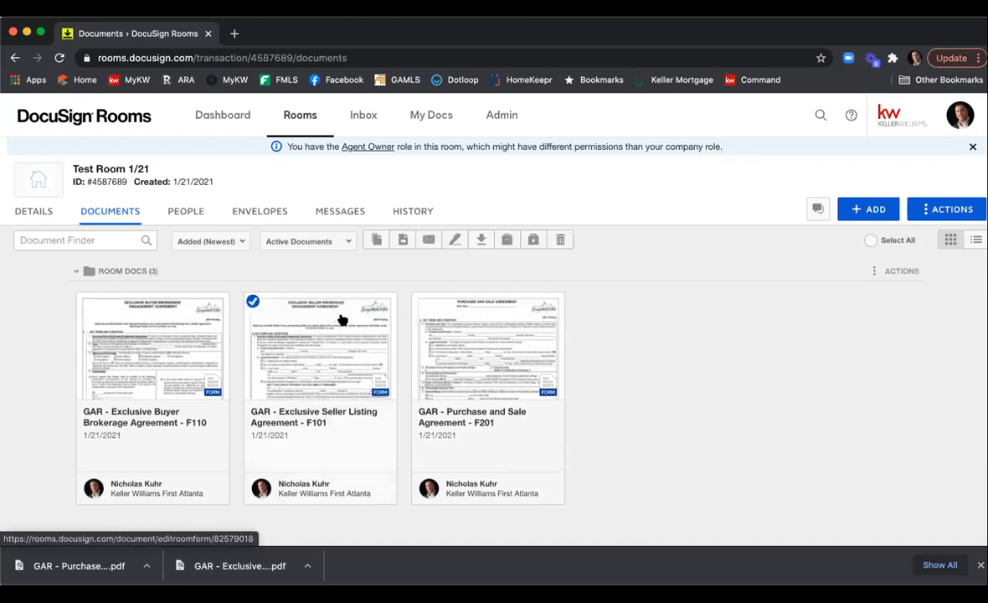
pyautogui.click(508, 240)
pyautogui.click(529, 273)
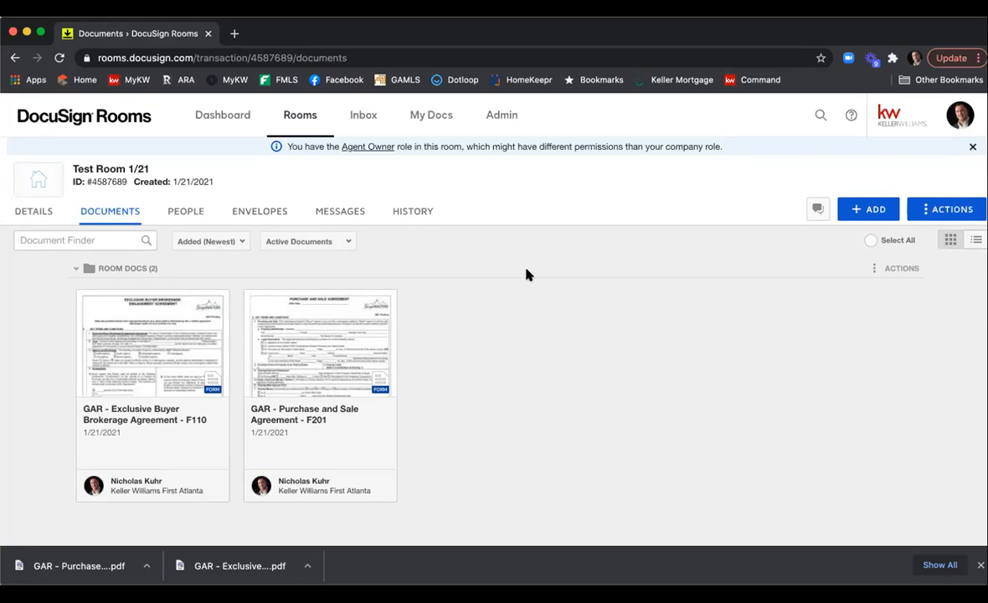
# Start a new envelope in the room and name it Test Listing Agreement 1/21.
pyautogui.click(265, 217)
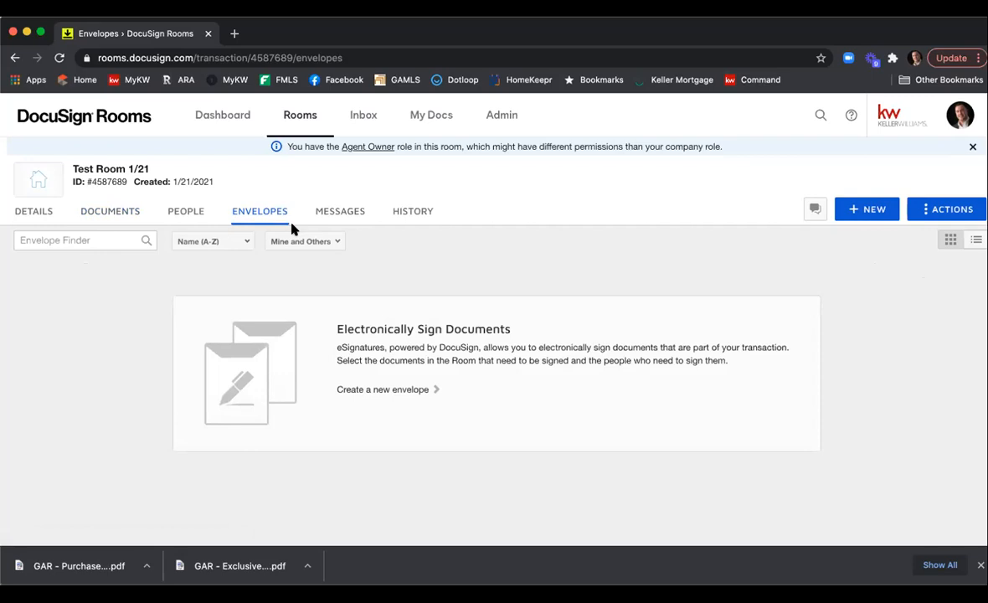
pyautogui.click(863, 207)
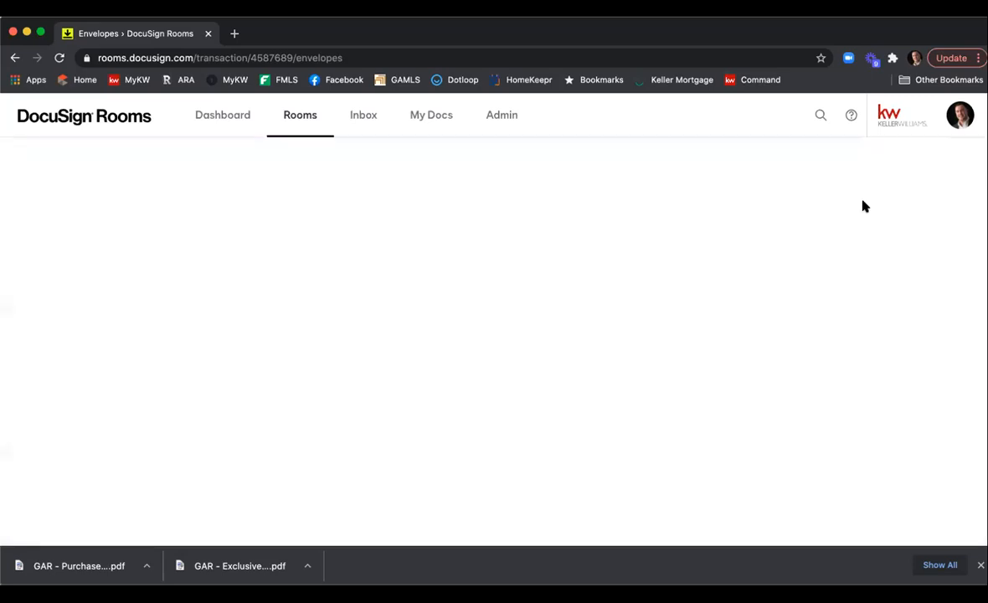
pyautogui.tripleClick(154, 239)
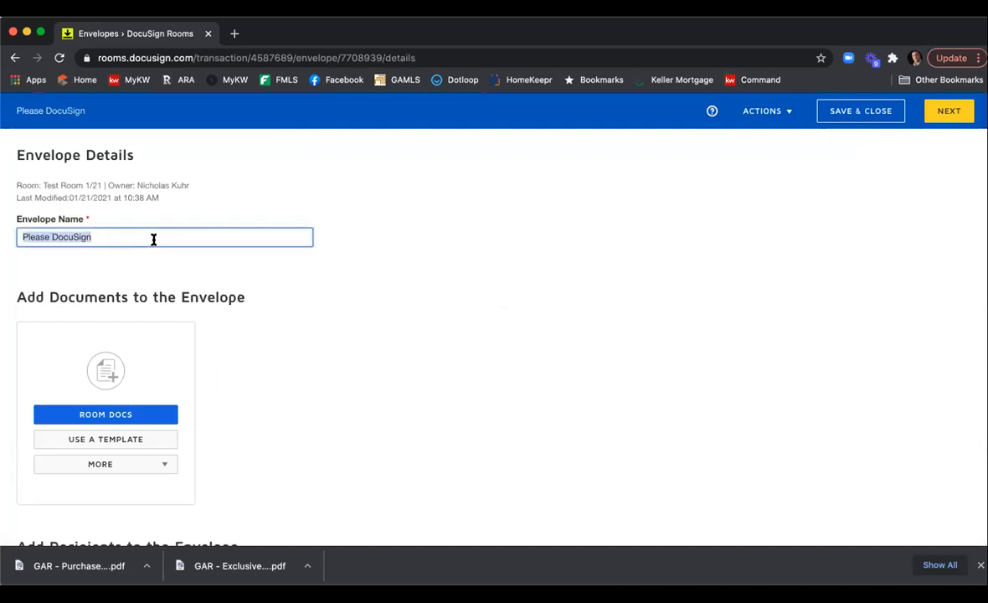
pyautogui.write('Test')
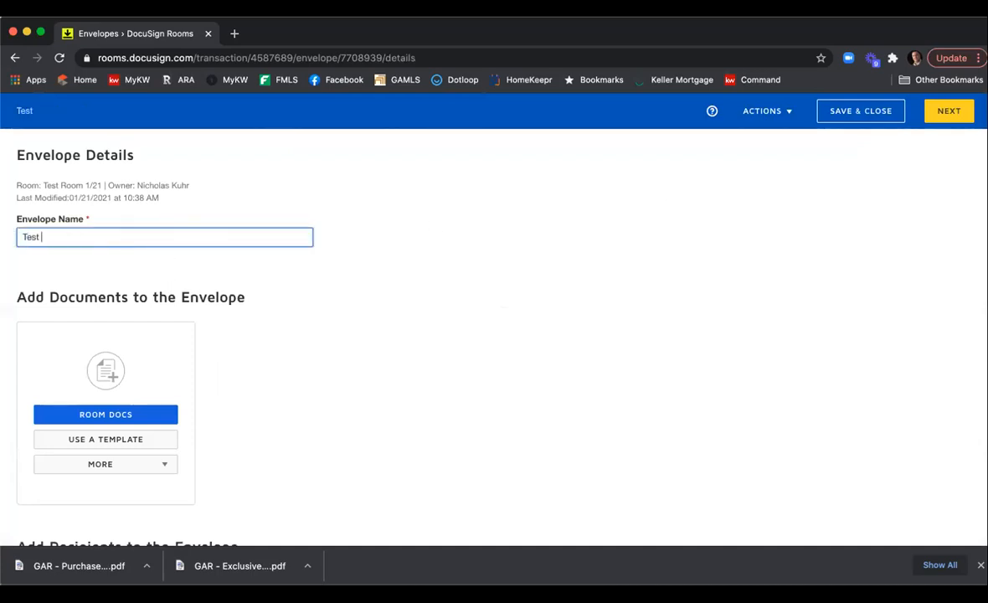
pyautogui.write(' Listing A')
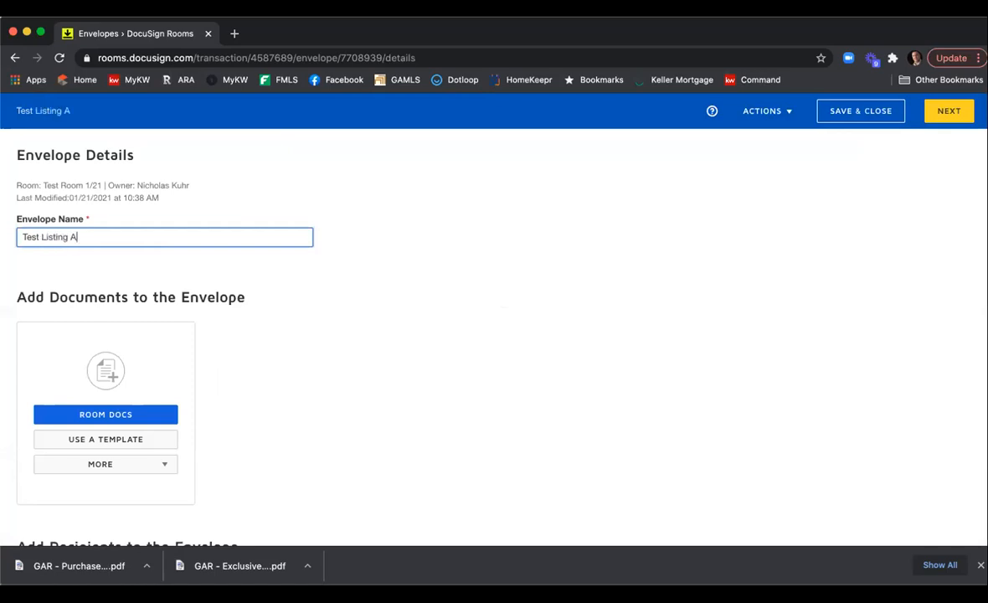
pyautogui.write('greement 1/21')
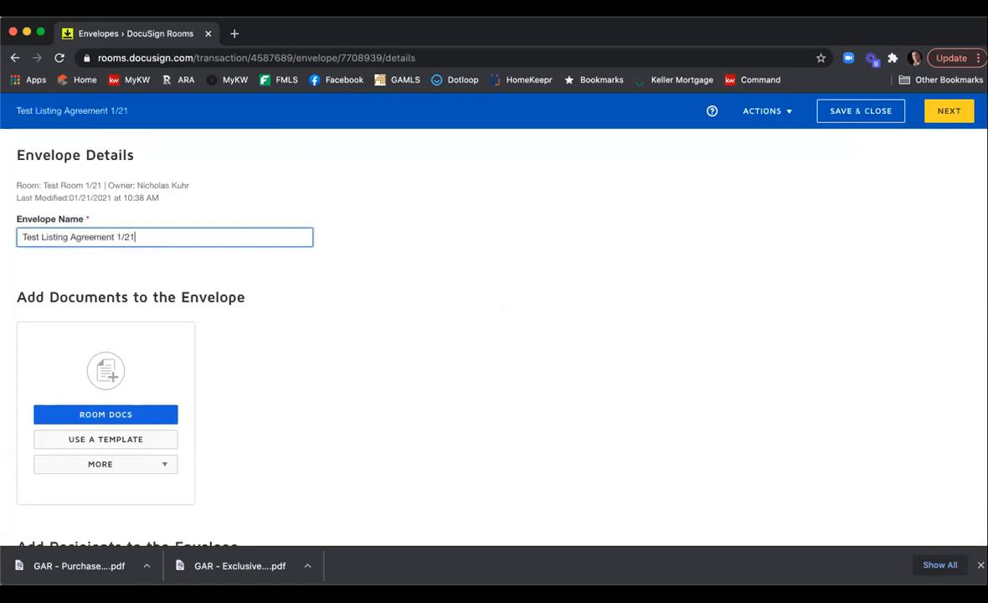
# Add the GAR - Purchase and Sale Agreement - F201 room document to the envelope.
pyautogui.scroll(-2, 421, 291)
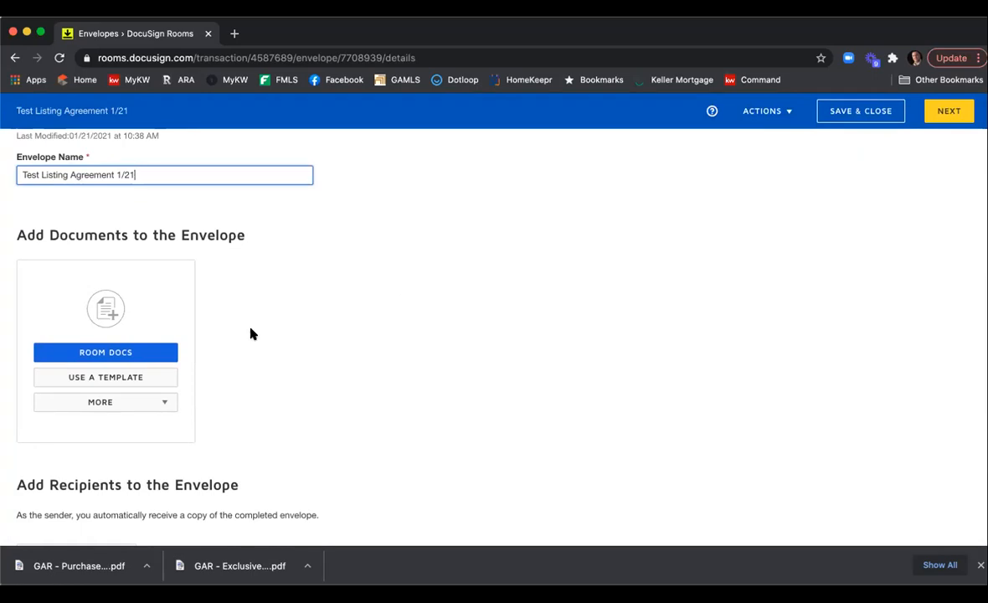
pyautogui.click(115, 354)
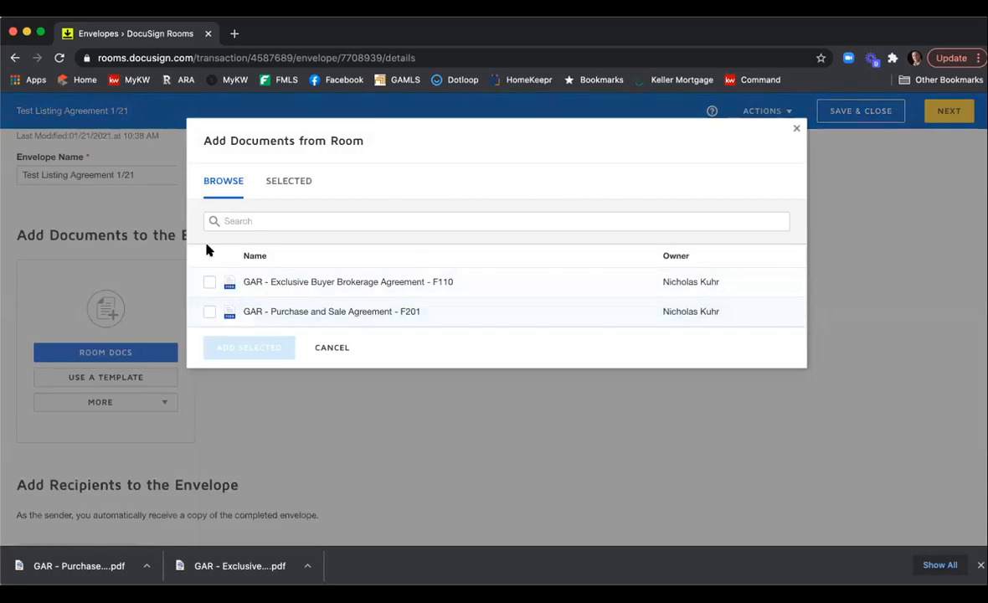
pyautogui.click(209, 312)
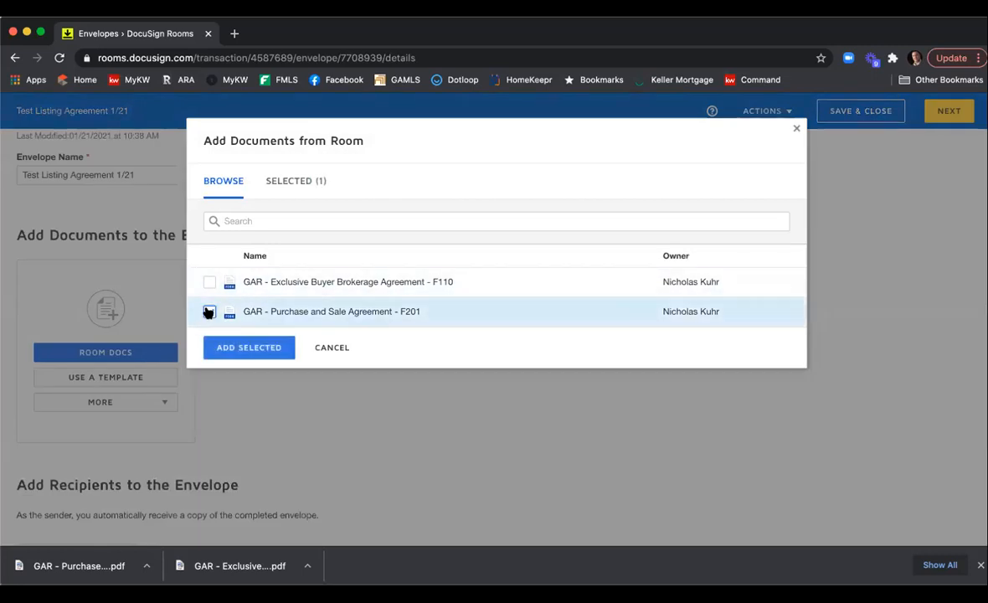
pyautogui.click(264, 350)
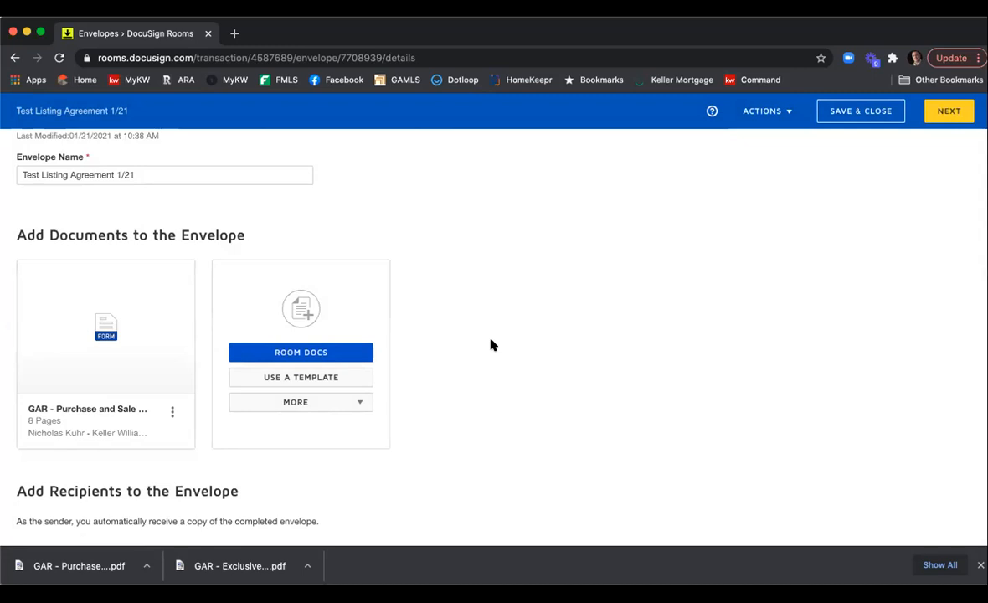
# Add the 2021 ESLEA 1/21/21 template to the envelope.
pyautogui.click(349, 378)
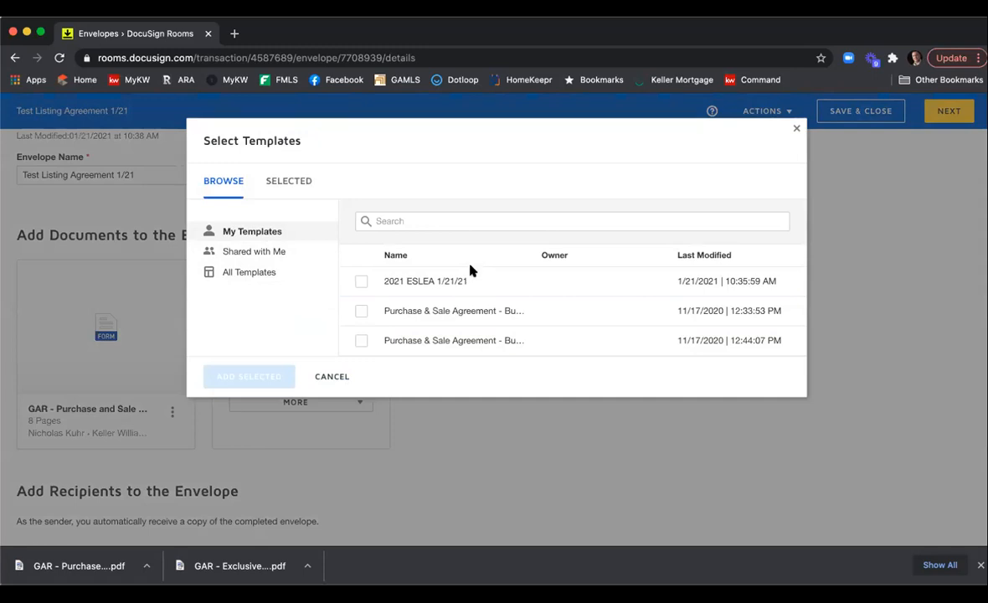
pyautogui.click(360, 281)
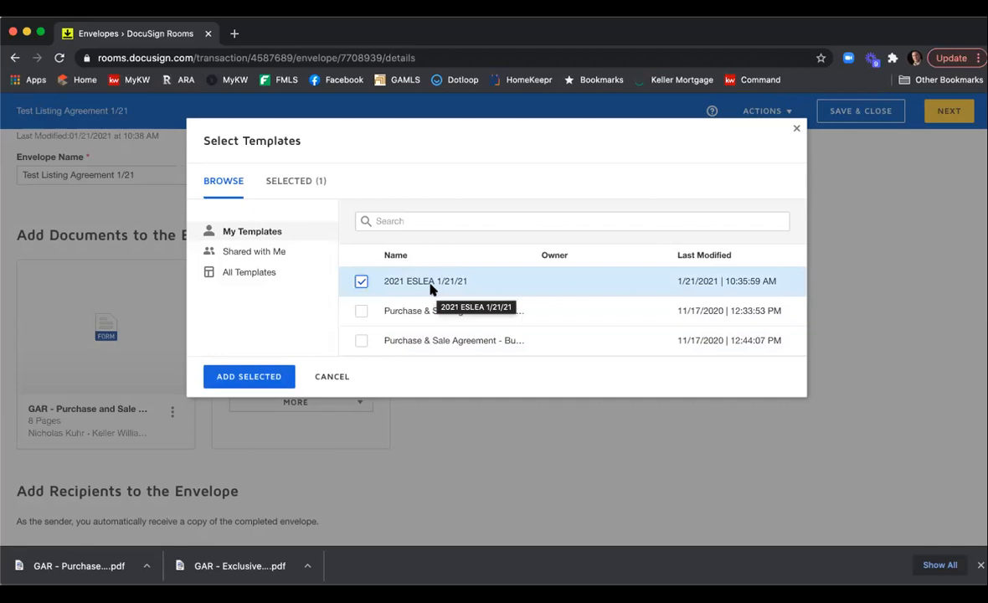
pyautogui.click(250, 376)
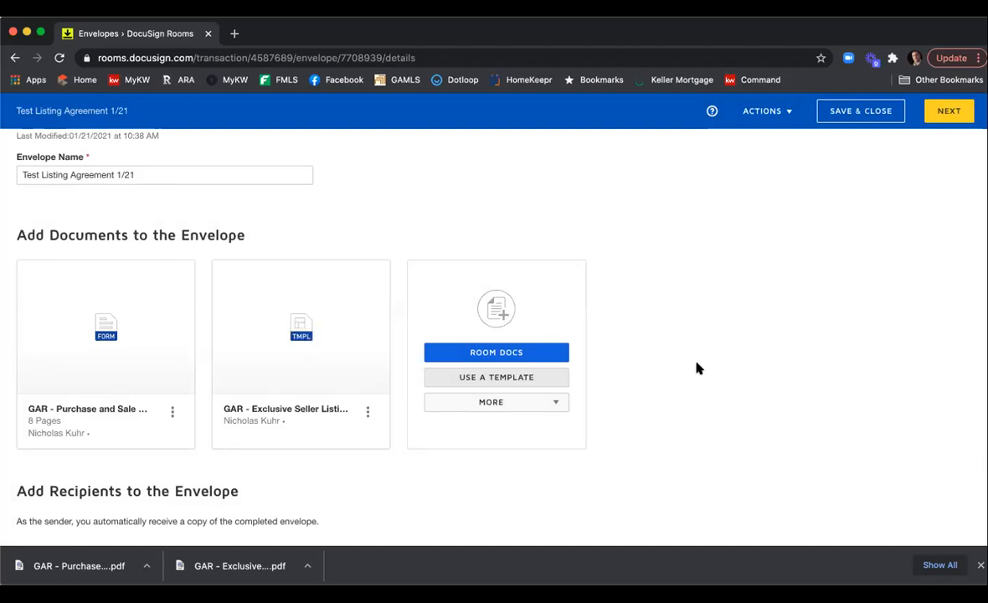
# Browse the My Templates, Shared with Me and All Templates lists in the template picker.
pyautogui.click(546, 378)
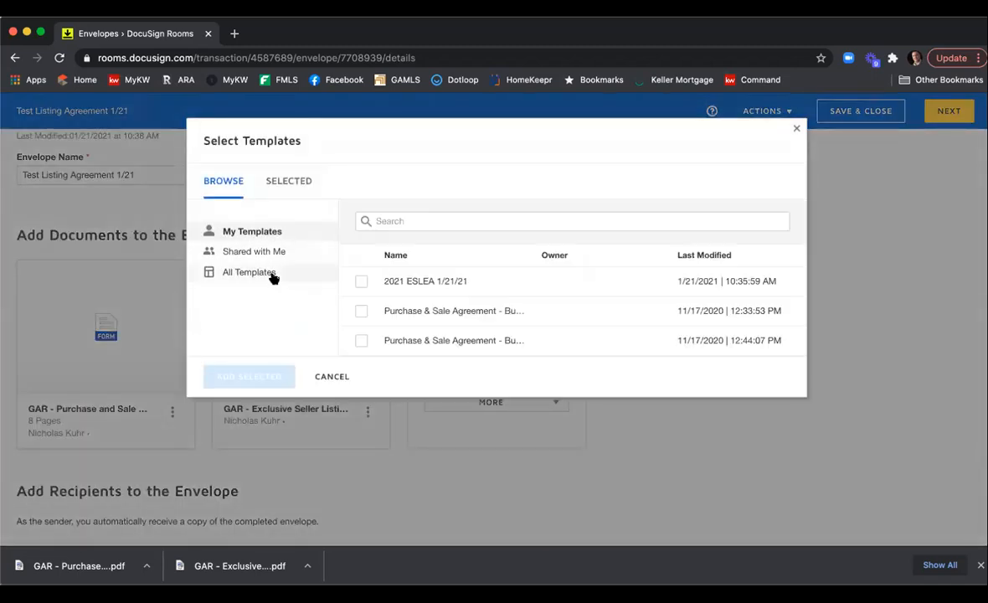
pyautogui.click(274, 275)
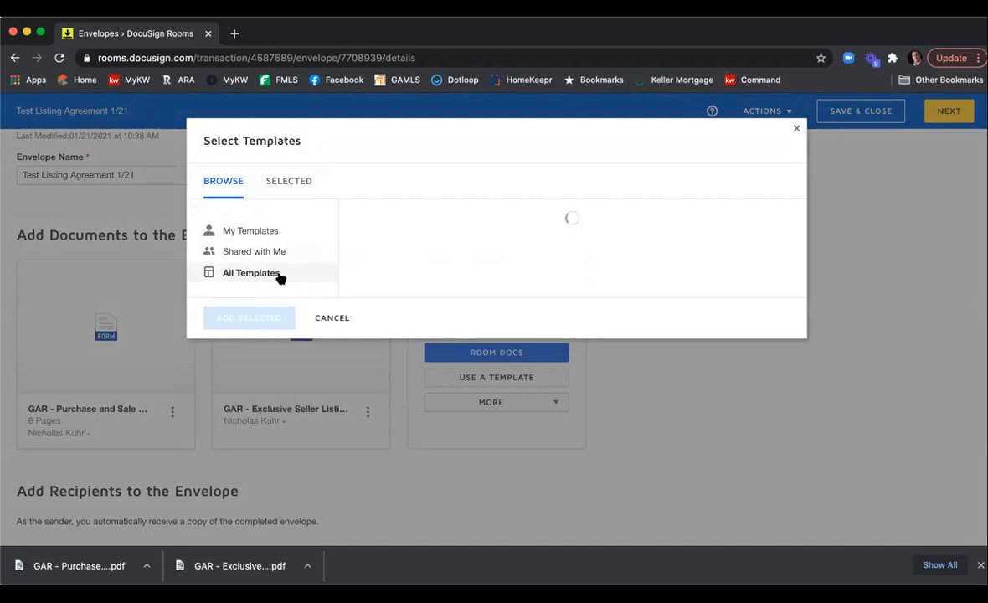
pyautogui.click(253, 252)
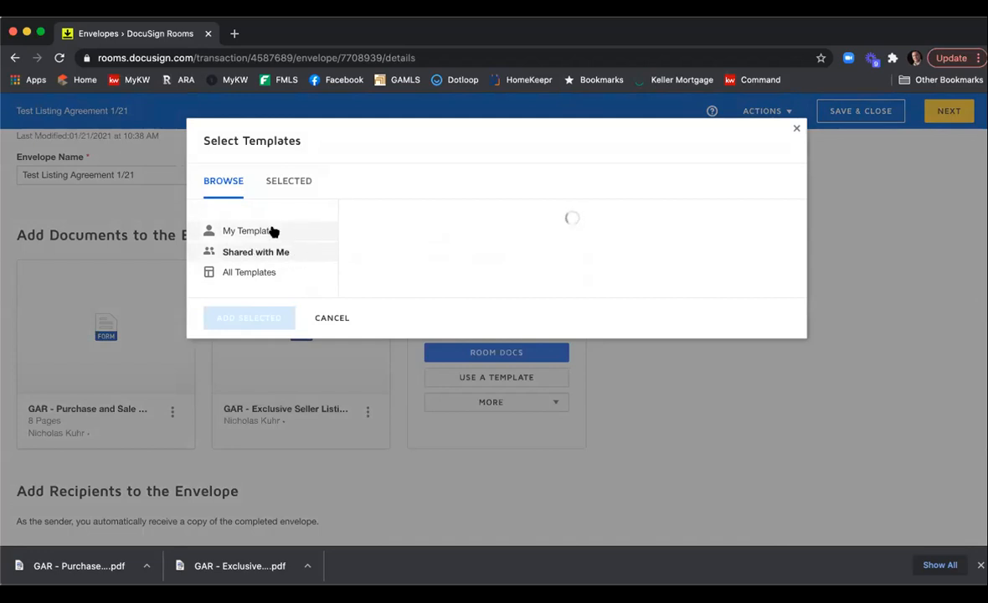
pyautogui.click(273, 228)
pyautogui.click(341, 315)
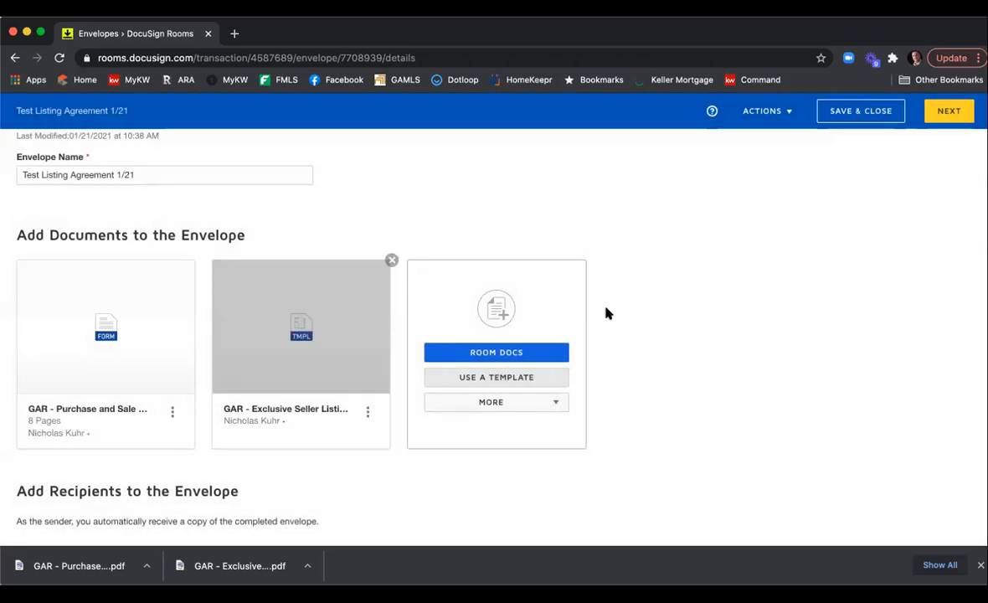
pyautogui.scroll(-3, 722, 316)
pyautogui.scroll(-2, 720, 316)
pyautogui.scroll(-2, 225, 295)
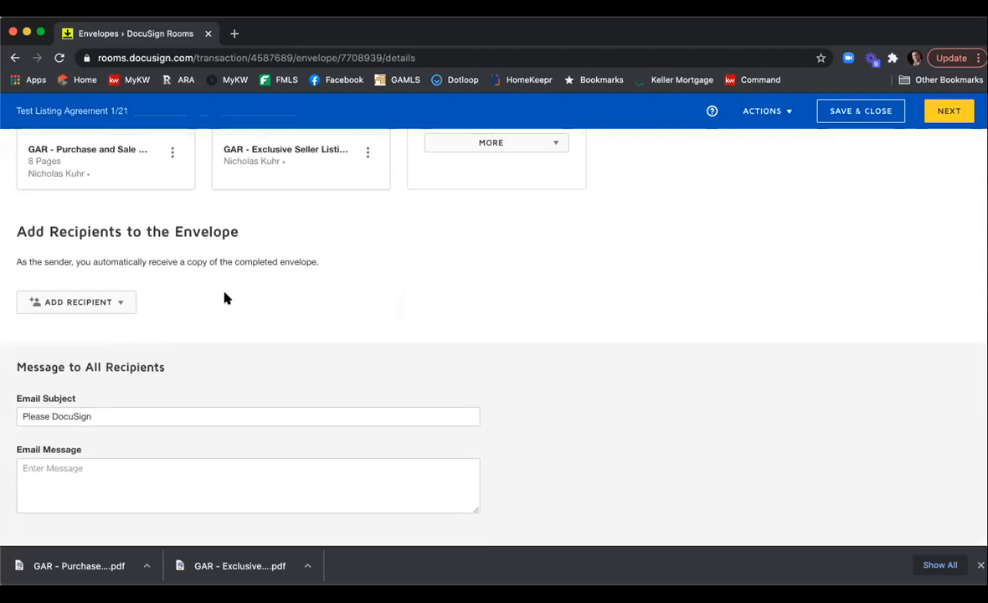
pyautogui.click(126, 302)
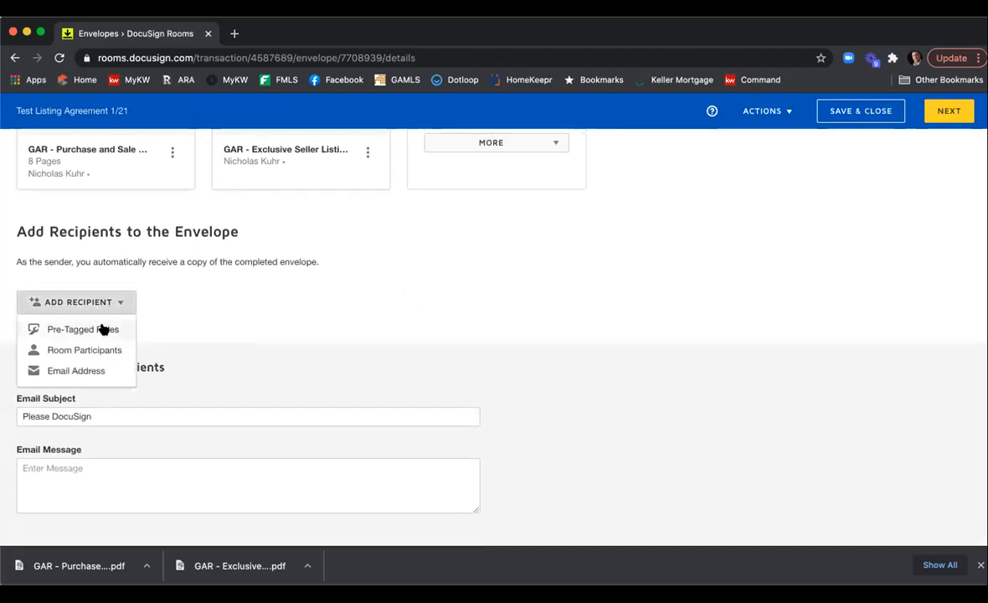
pyautogui.click(103, 329)
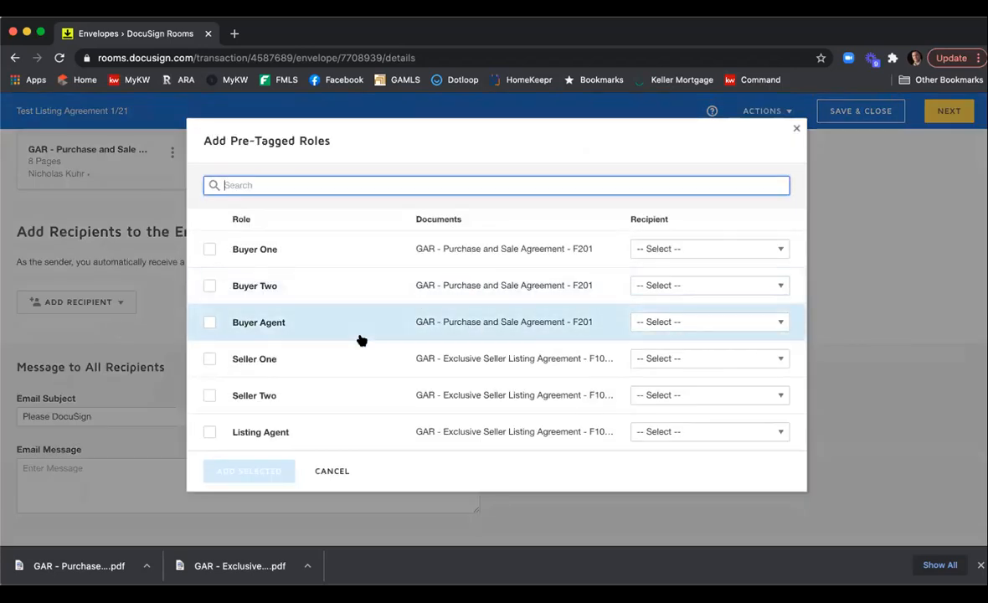
pyautogui.click(208, 358)
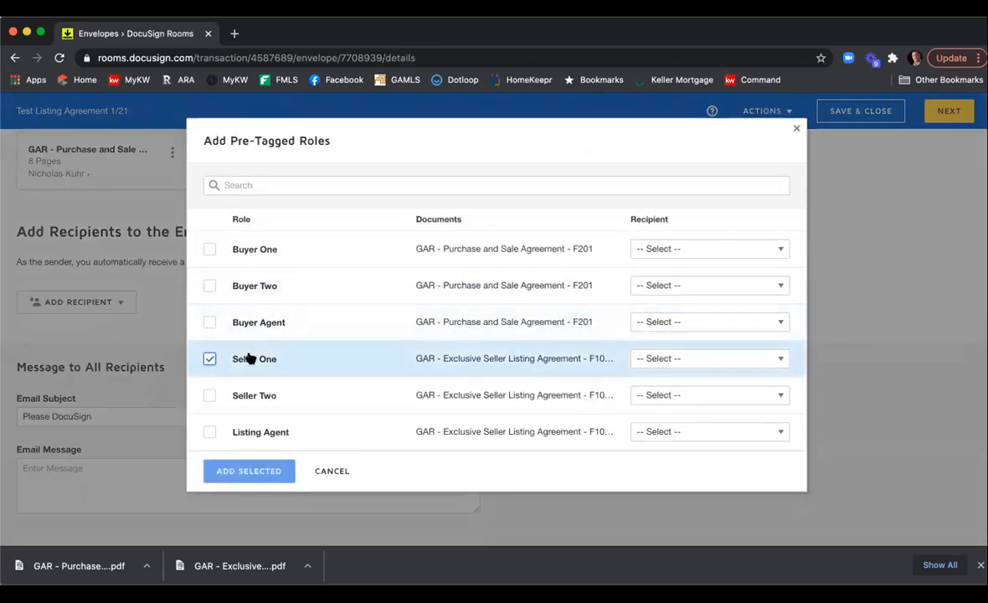
pyautogui.click(651, 357)
pyautogui.scroll(-1, 696, 250)
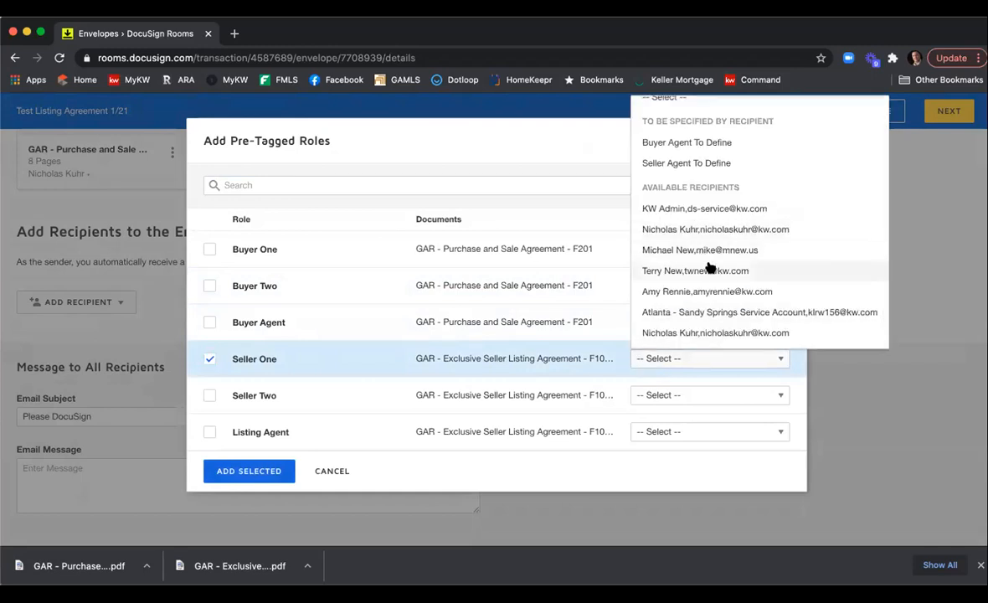
pyautogui.scroll(1, 712, 283)
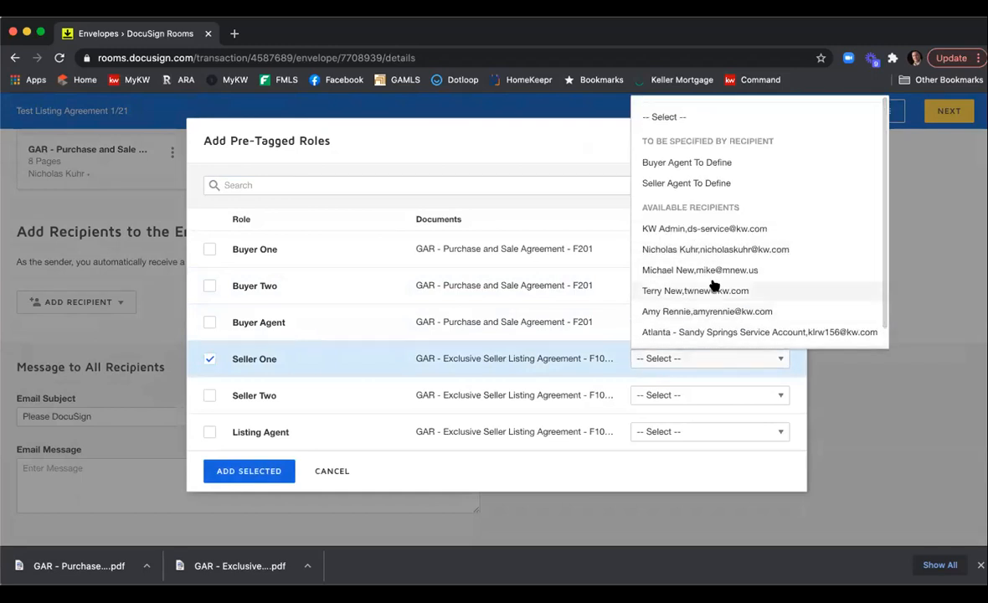
pyautogui.click(329, 471)
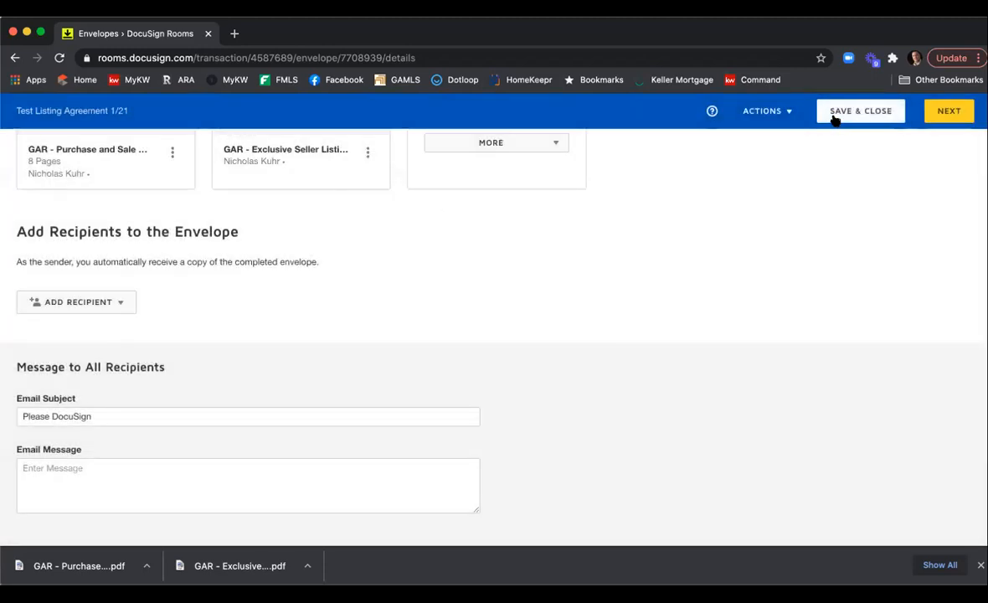
# Save and close the draft envelope.
pyautogui.click(833, 121)
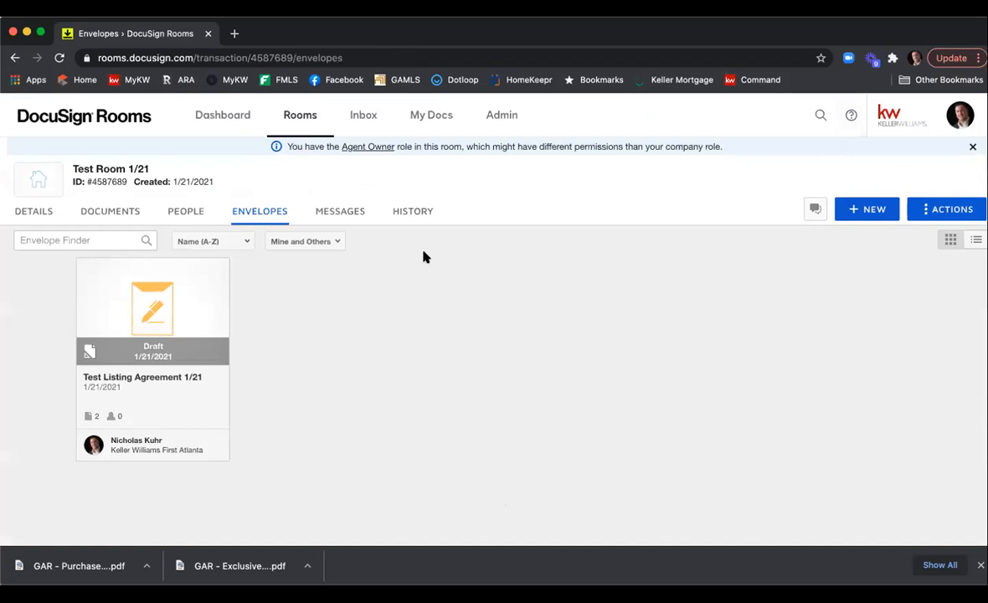
# Edit the room details and enter the first seller's full name and e-mail address in the Seller 1 section.
pyautogui.click(38, 212)
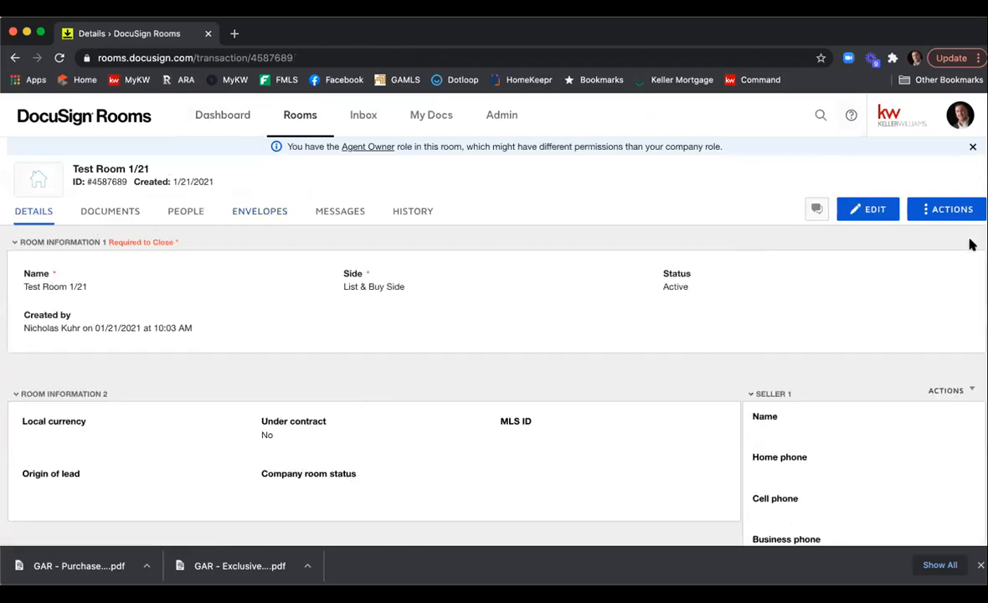
pyautogui.click(861, 207)
pyautogui.scroll(-3, 835, 293)
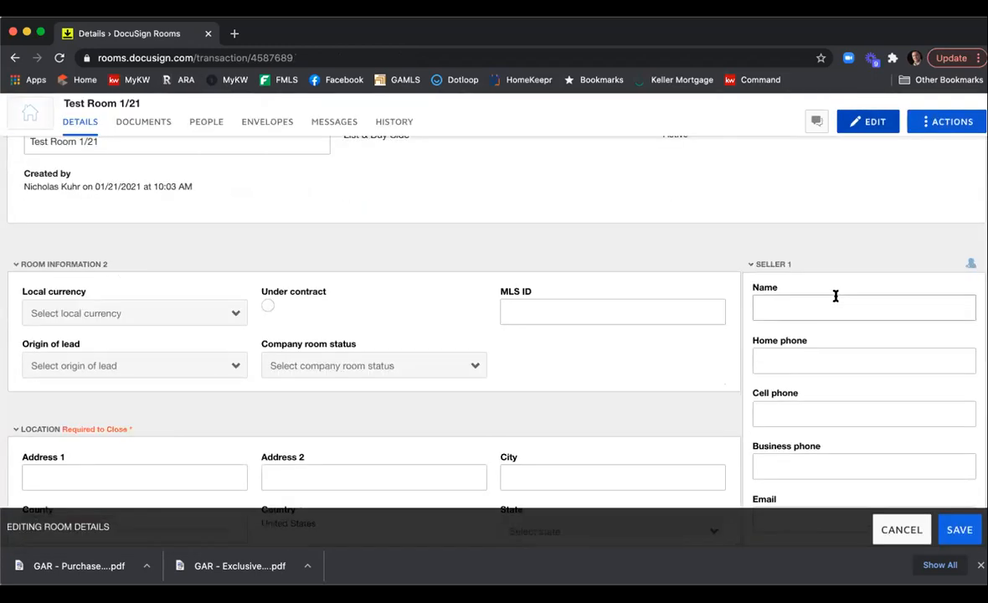
pyautogui.click(807, 293)
pyautogui.write('GTon')
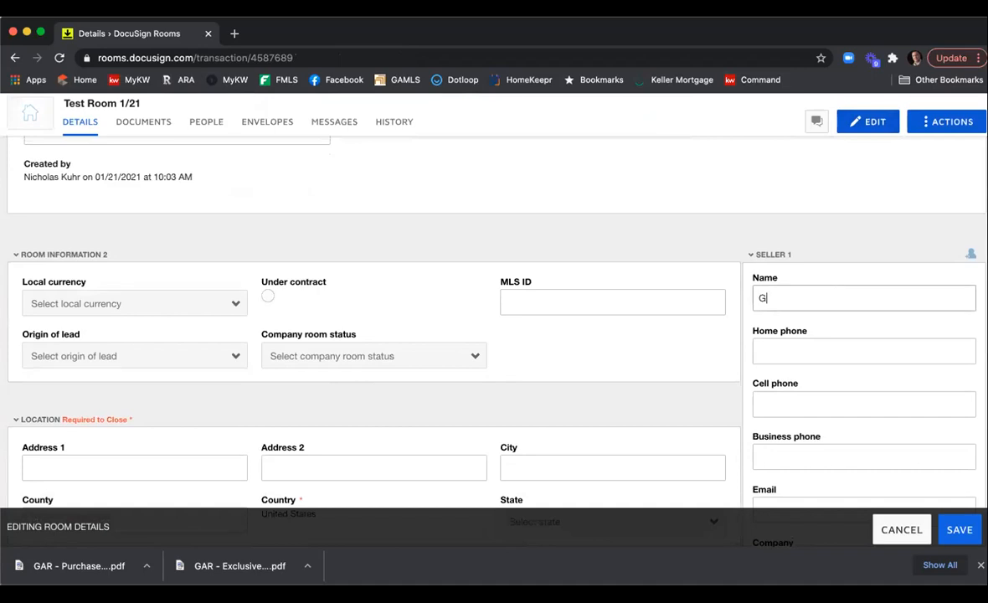
pyautogui.press('BackSpace')
pyautogui.press('BackSpace')
pyautogui.press('BackSpace')
pyautogui.press('BackSpace')
pyautogui.write('Tony Stak')
pyautogui.write('k')
pyautogui.scroll(-2, 889, 360)
pyautogui.click(785, 444)
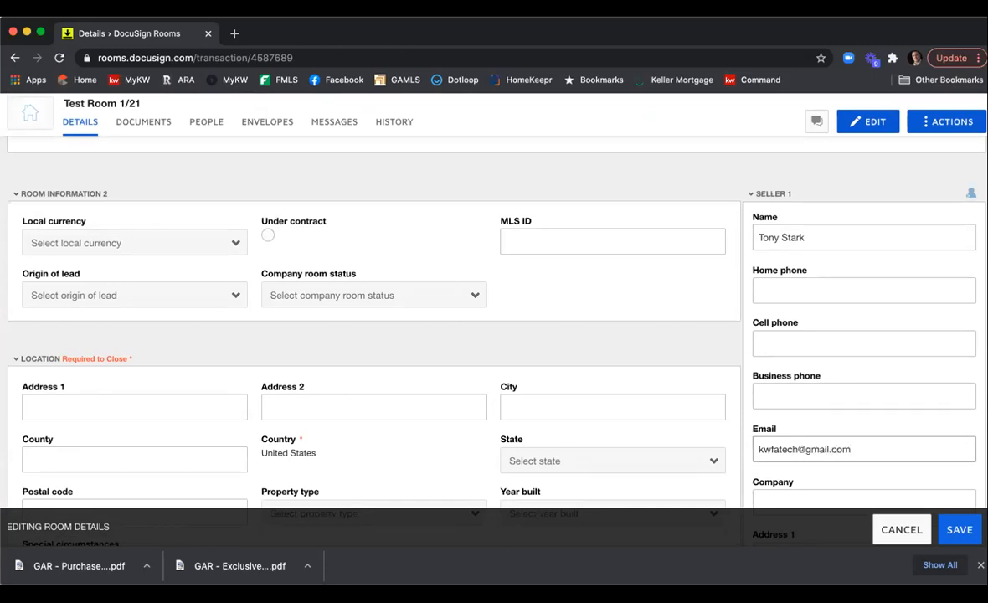
# Enter the second seller's full name and e-mail address in the Seller 2 section and save the room details.
pyautogui.scroll(-10, 876, 385)
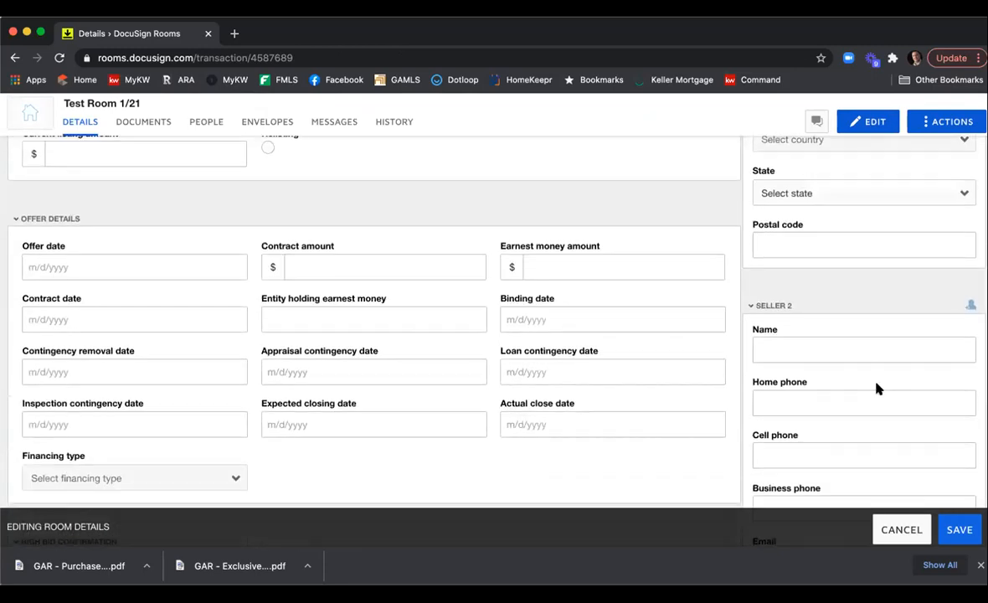
pyautogui.click(806, 349)
pyautogui.write('Peppet')
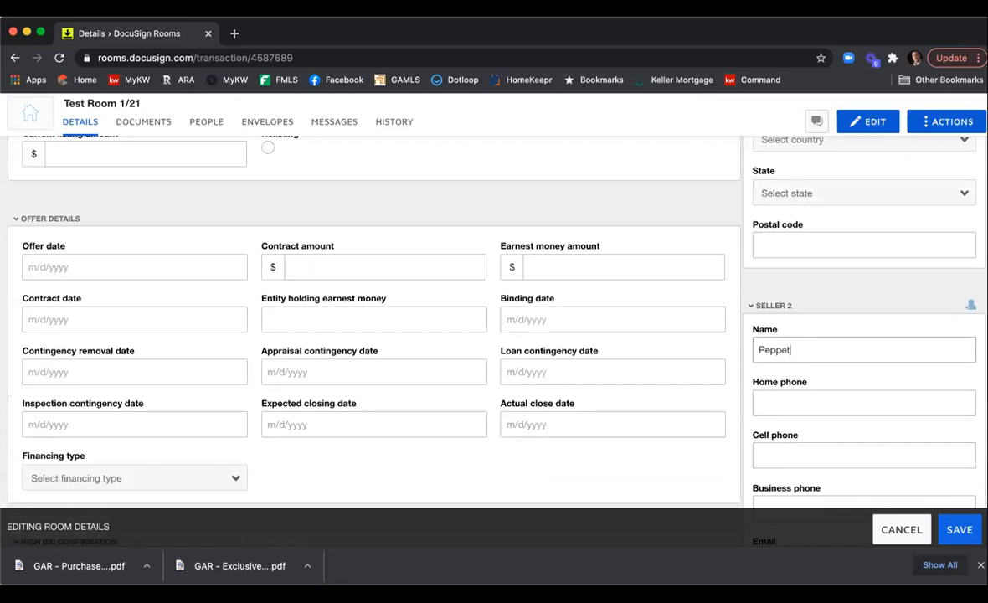
pyautogui.write(' Potts')
pyautogui.scroll(-3, 804, 401)
pyautogui.click(805, 453)
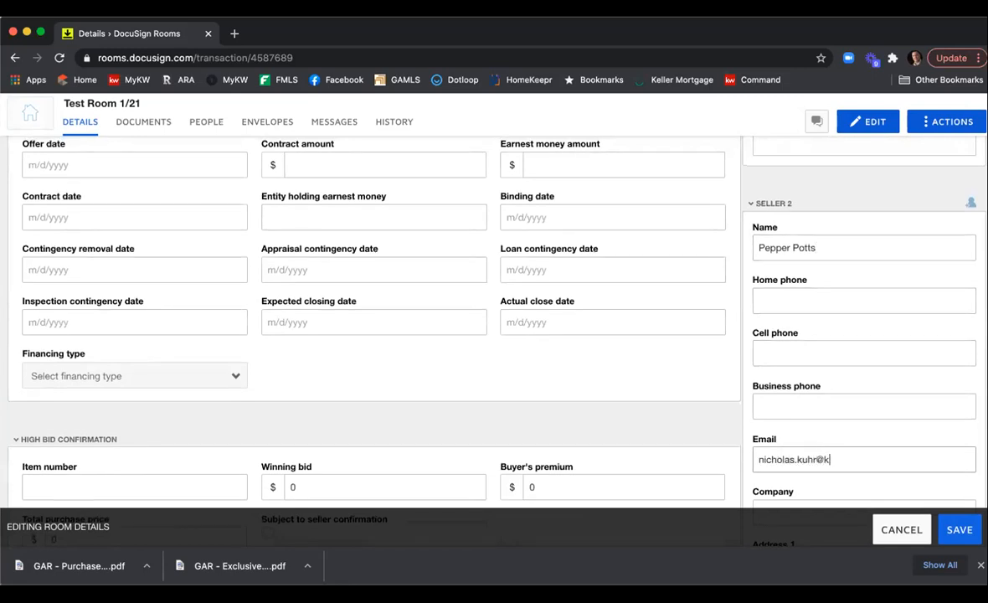
pyautogui.click(954, 530)
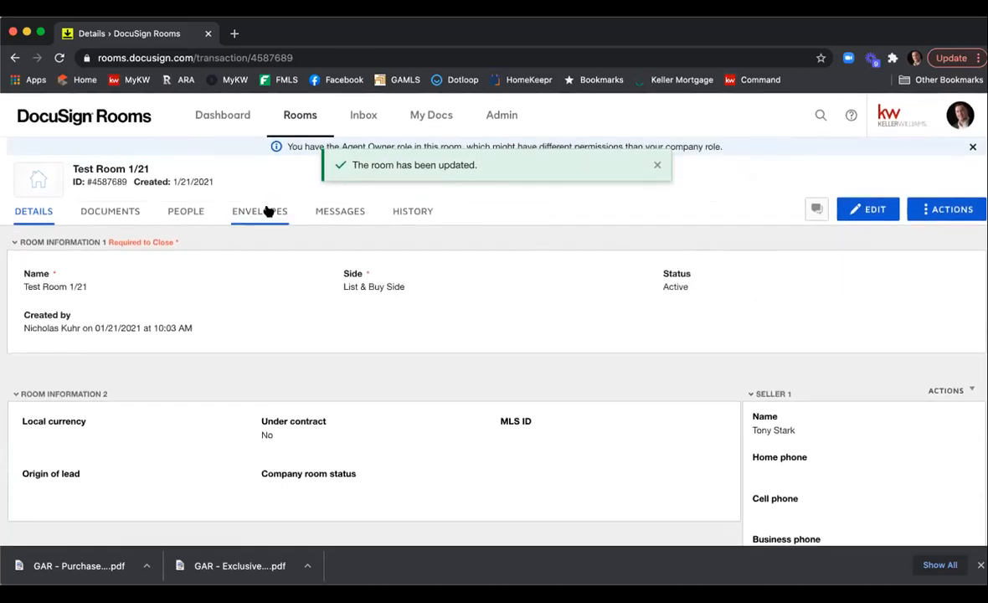
# Open the Test Listing Agreement 1/21 draft envelope, add pre-tagged roles, and assign the first seller to Seller One.
pyautogui.click(267, 211)
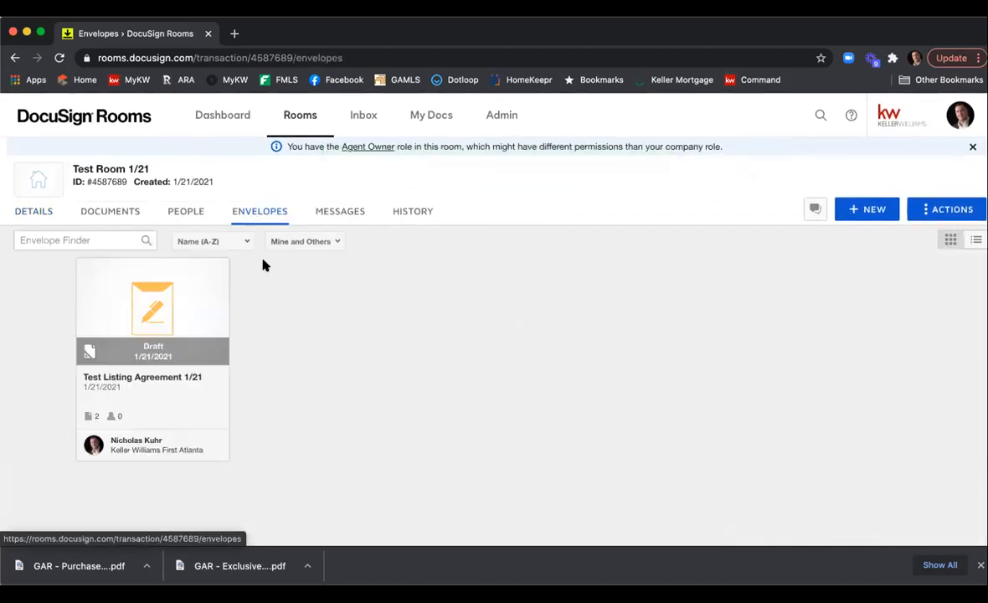
pyautogui.click(151, 308)
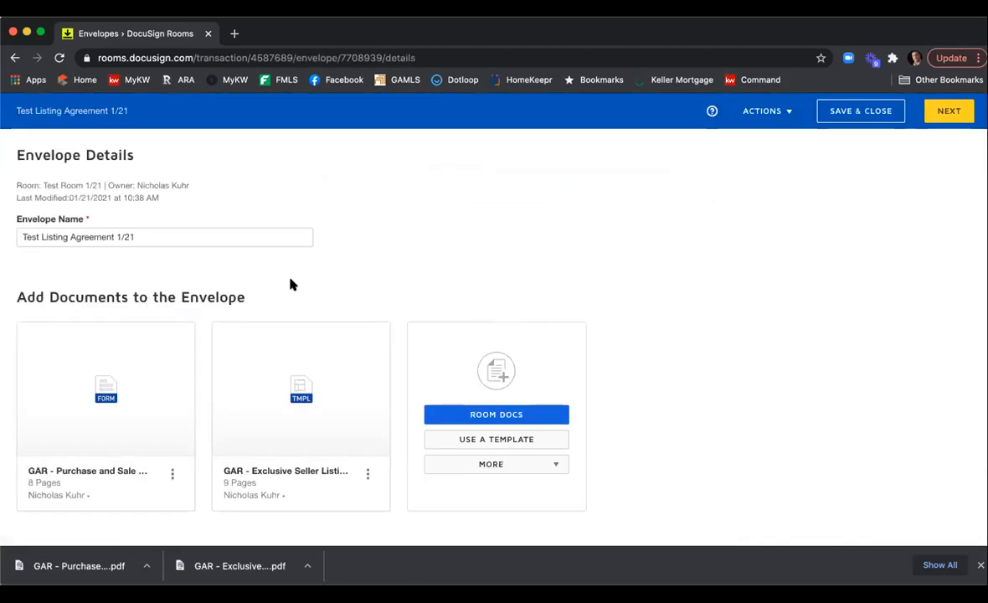
pyautogui.scroll(-1, 473, 266)
pyautogui.scroll(-1, 473, 261)
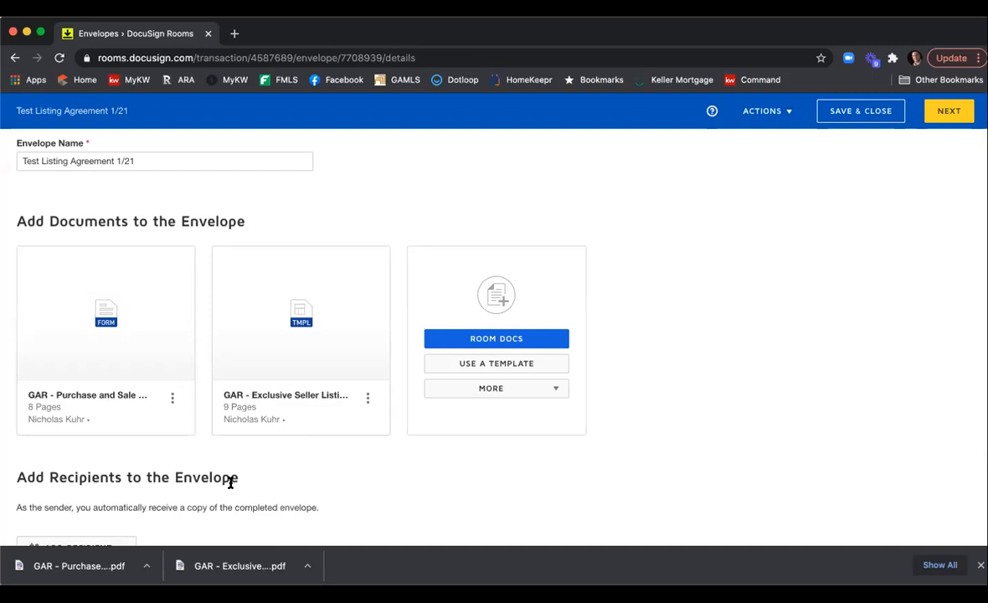
pyautogui.scroll(-5, 712, 332)
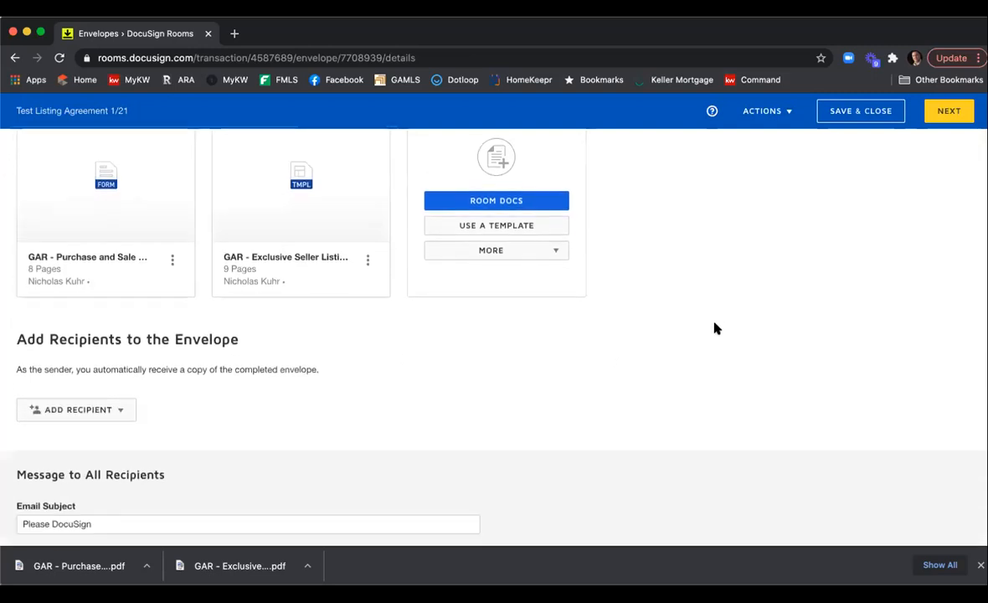
pyautogui.scroll(-1, 299, 390)
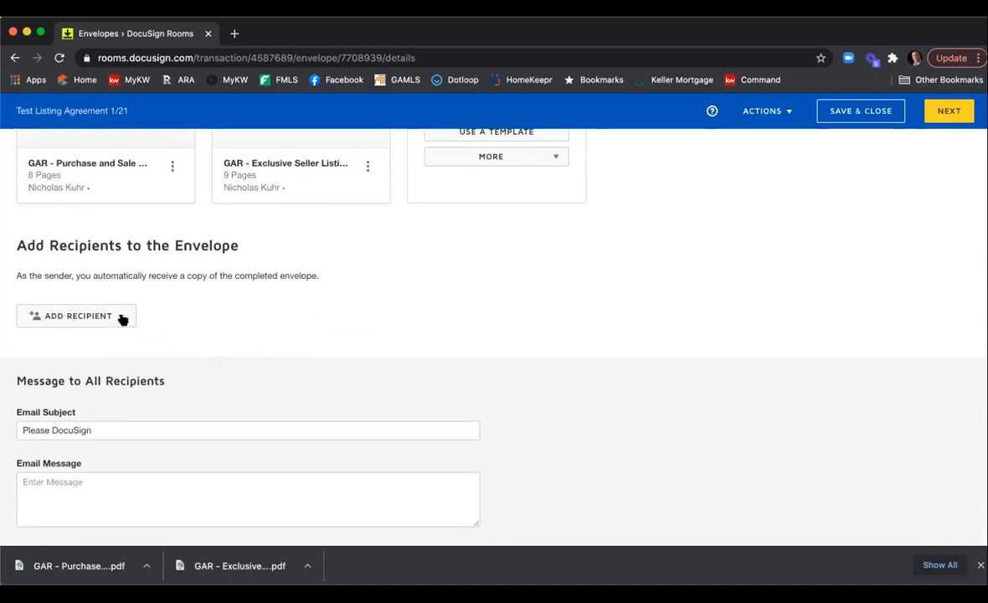
pyautogui.click(120, 316)
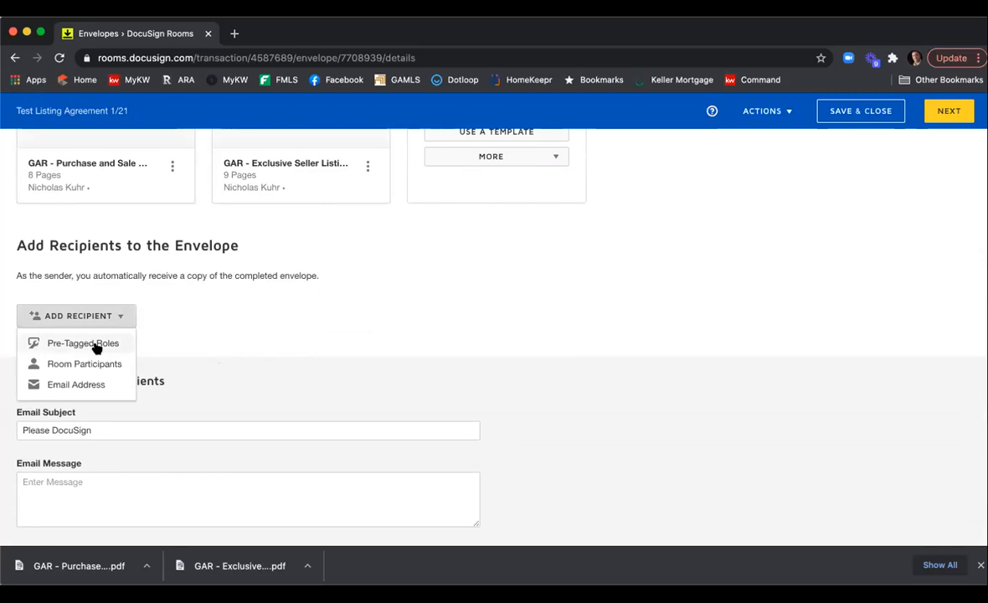
pyautogui.click(95, 343)
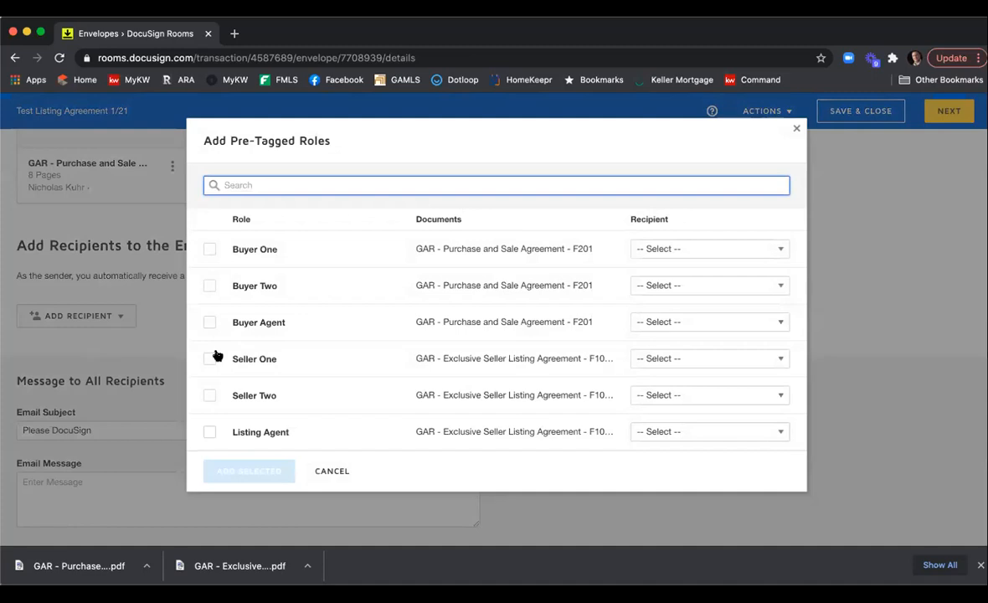
pyautogui.click(661, 358)
pyautogui.scroll(-3, 691, 293)
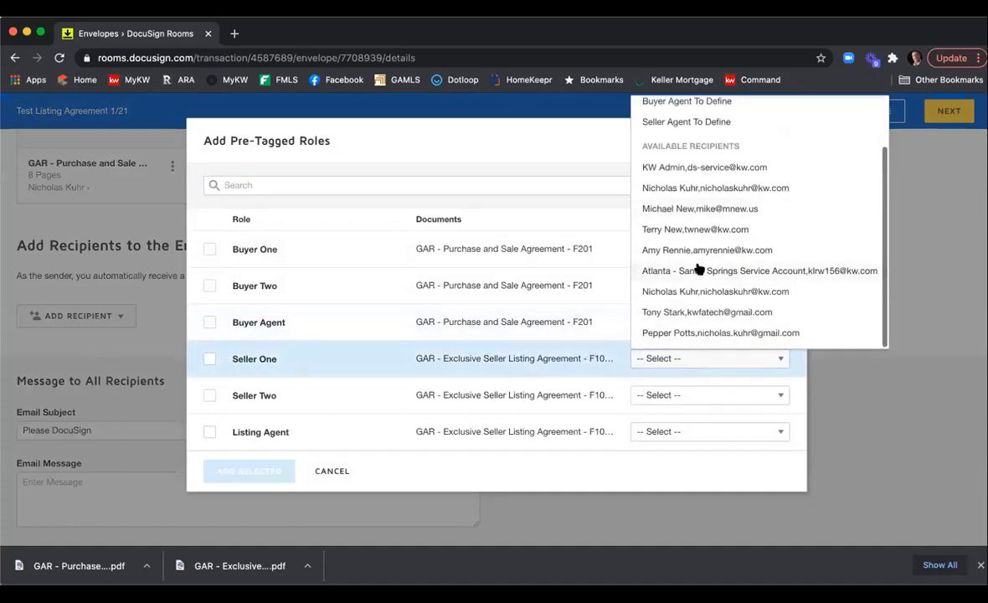
pyautogui.click(699, 311)
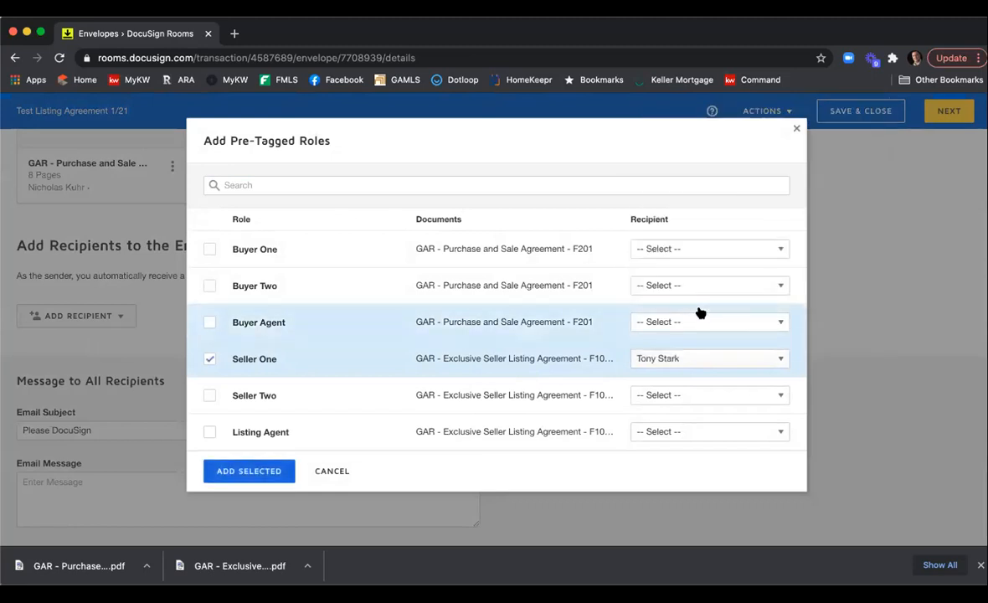
# Assign the second seller to Seller Two and the listing agent to Listing Agent, then add the selected roles.
pyautogui.click(701, 395)
pyautogui.scroll(-1, 741, 256)
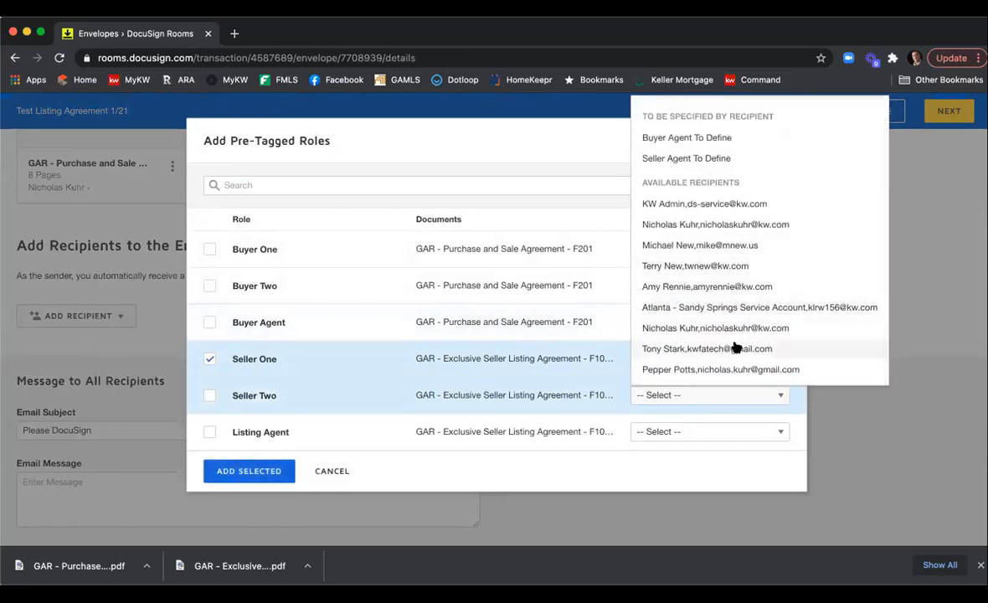
pyautogui.click(731, 373)
pyautogui.click(719, 427)
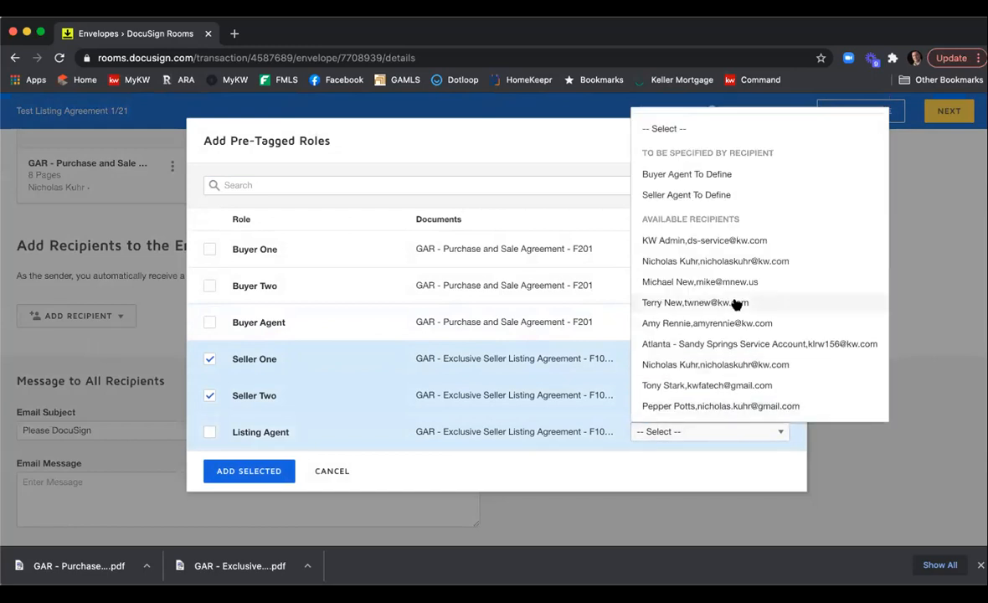
pyautogui.click(730, 365)
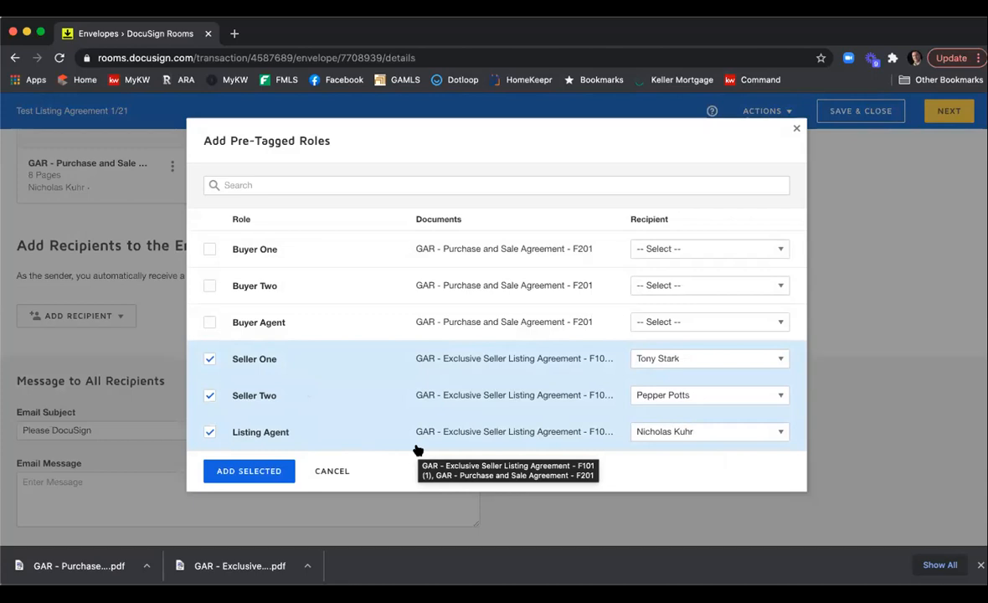
pyautogui.click(248, 471)
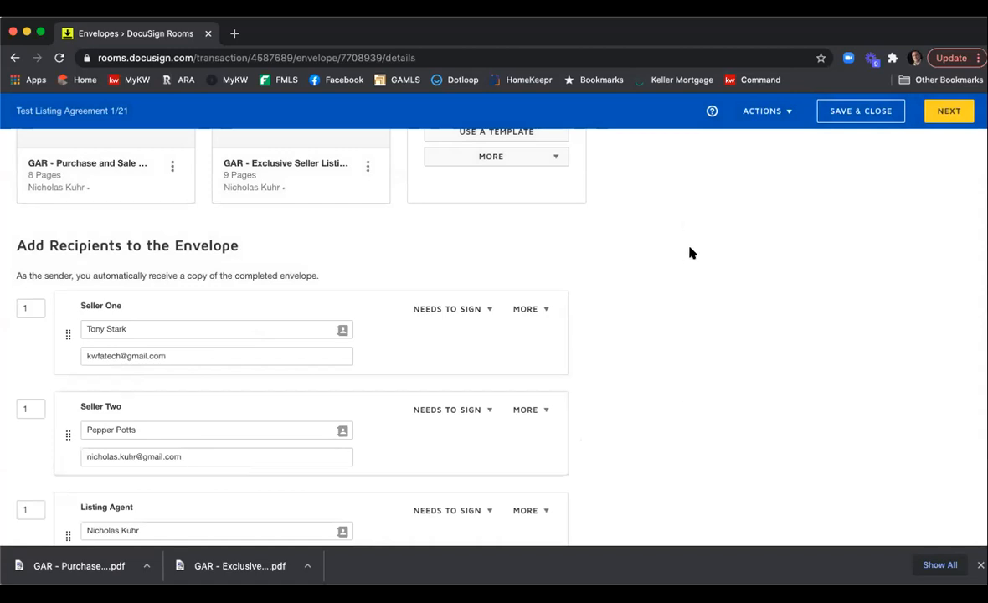
# Set the signing order to 2 for Seller One and 3 for Seller Two.
pyautogui.scroll(-3, 691, 252)
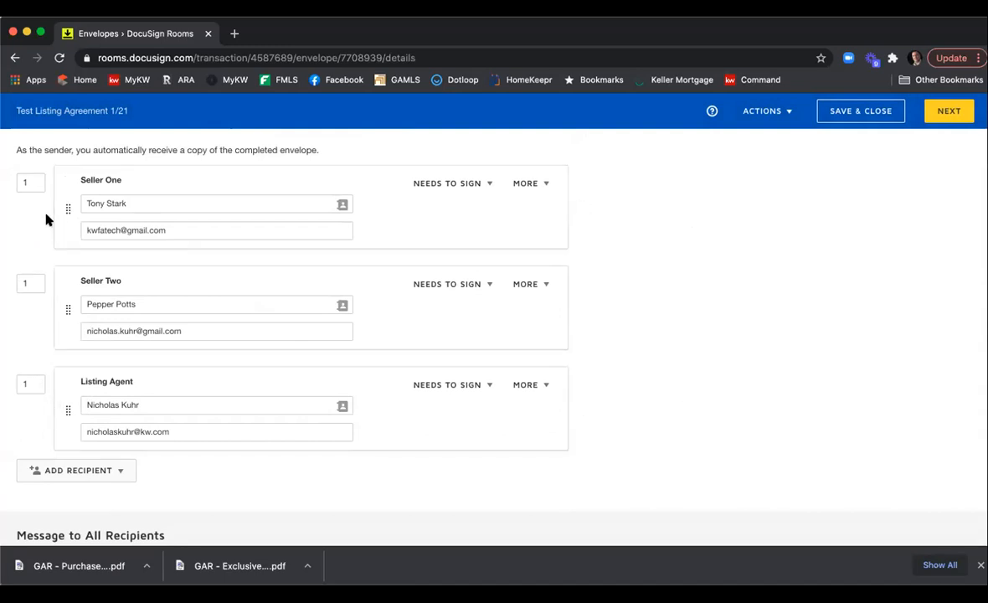
pyautogui.doubleClick(34, 182)
pyautogui.write('2')
pyautogui.click(30, 220)
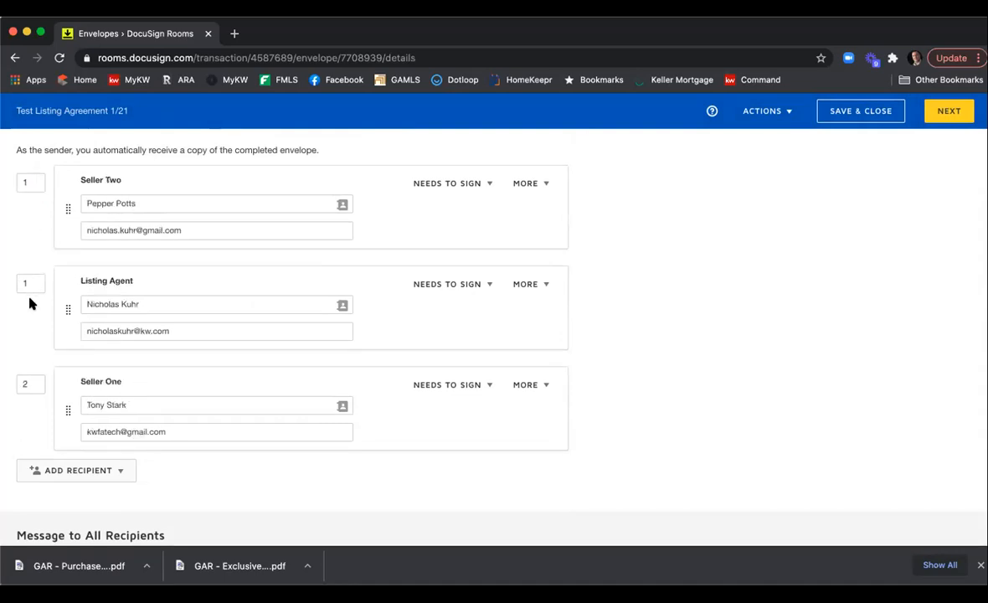
pyautogui.doubleClick(31, 183)
pyautogui.write('3')
pyautogui.click(653, 258)
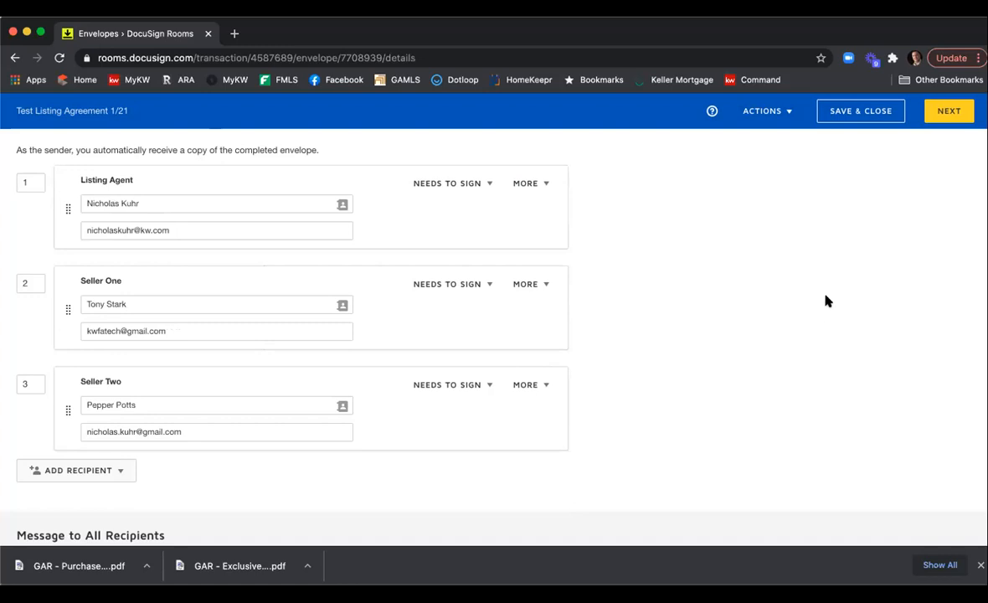
# Append " - Listing Agreement" to the email subject and enter the email message "Type in your message here.".
pyautogui.scroll(-3, 825, 300)
pyautogui.click(241, 411)
pyautogui.write('- Listing')
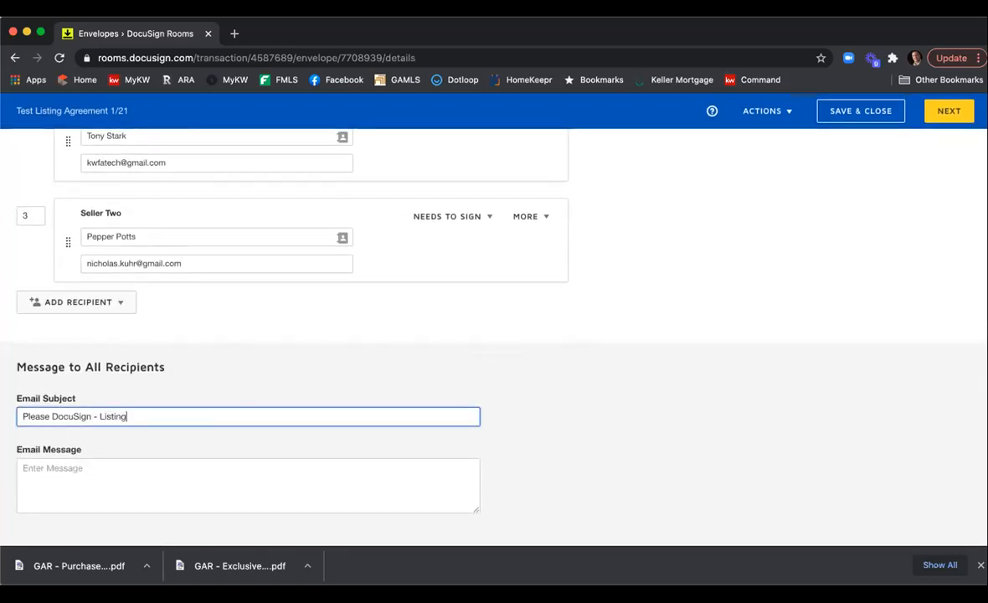
pyautogui.write(' Agreement')
pyautogui.press('Tab')
pyautogui.write('Tupe')
pyautogui.press('BackSpace')
pyautogui.press('BackSpace')
pyautogui.press('BackSpace')
pyautogui.press('BackSpace')
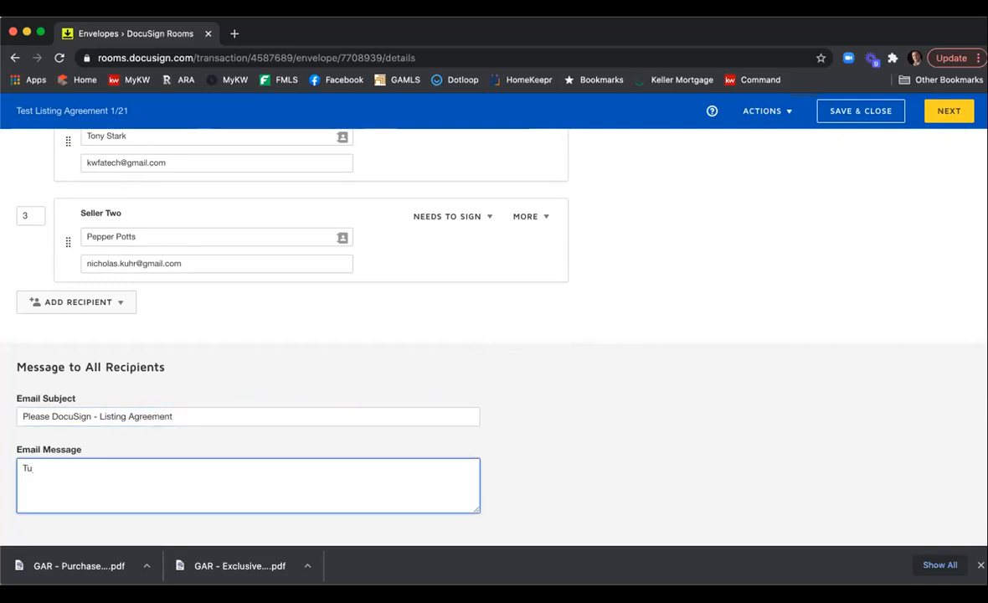
pyautogui.write('ype in your message here.')
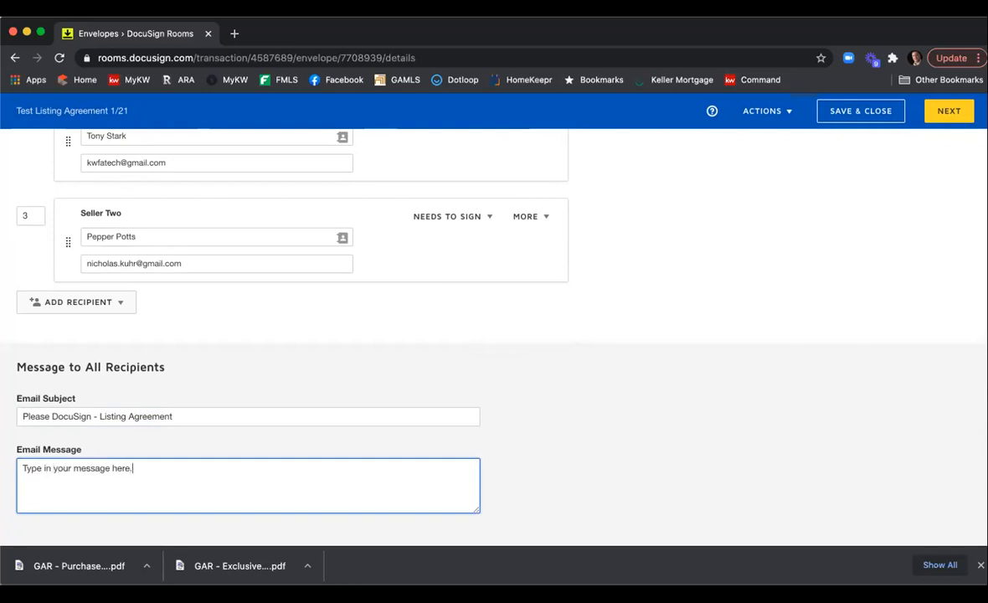
# Open the envelope's field-placement view, go back, and save and close the envelope.
pyautogui.click(953, 122)
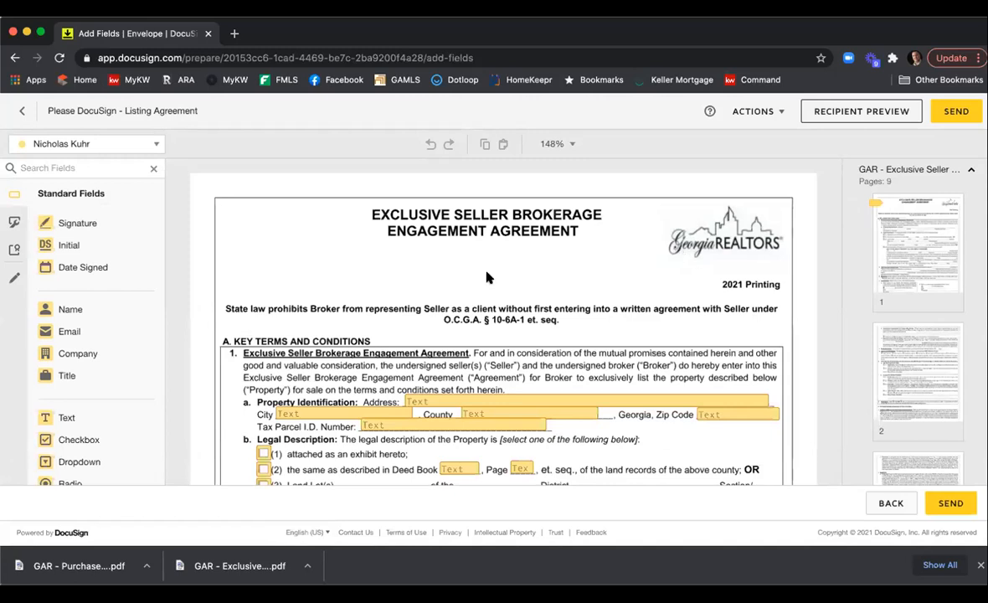
pyautogui.click(22, 111)
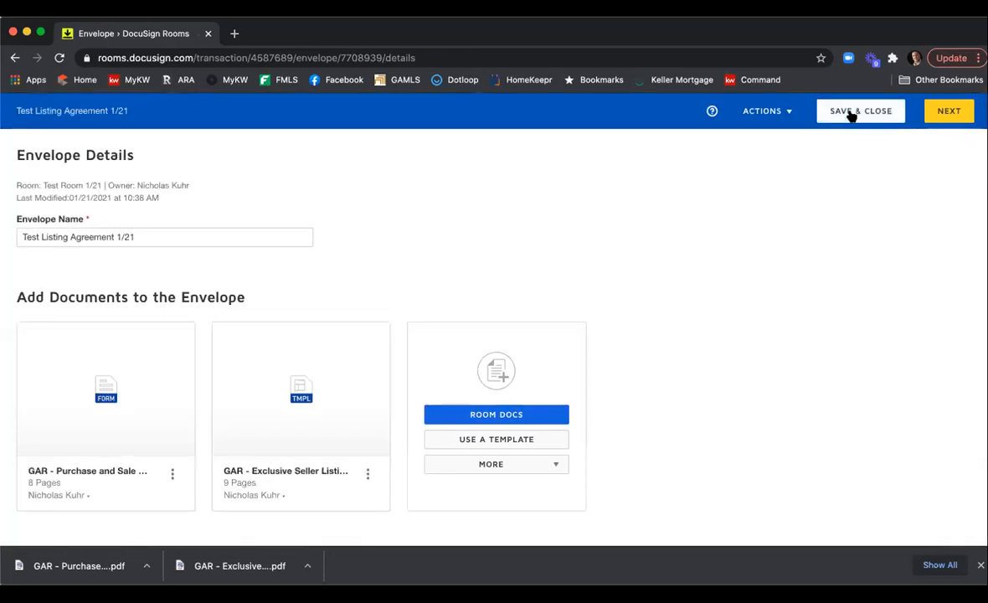
pyautogui.click(851, 115)
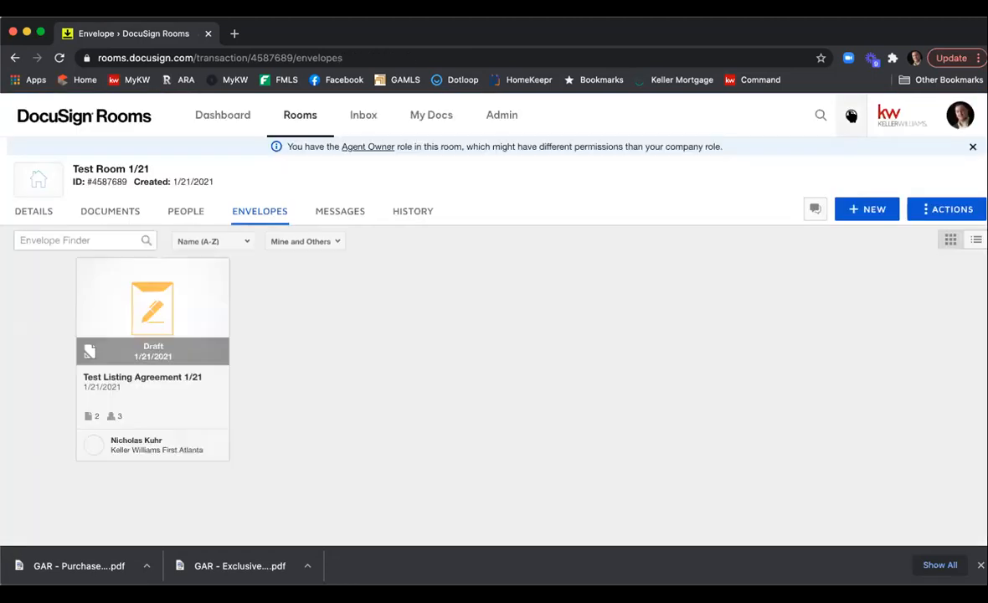
# Open the GAR - Purchase and Sale Agreement - F201 room document and enter 250000 as the purchase price.
pyautogui.click(105, 219)
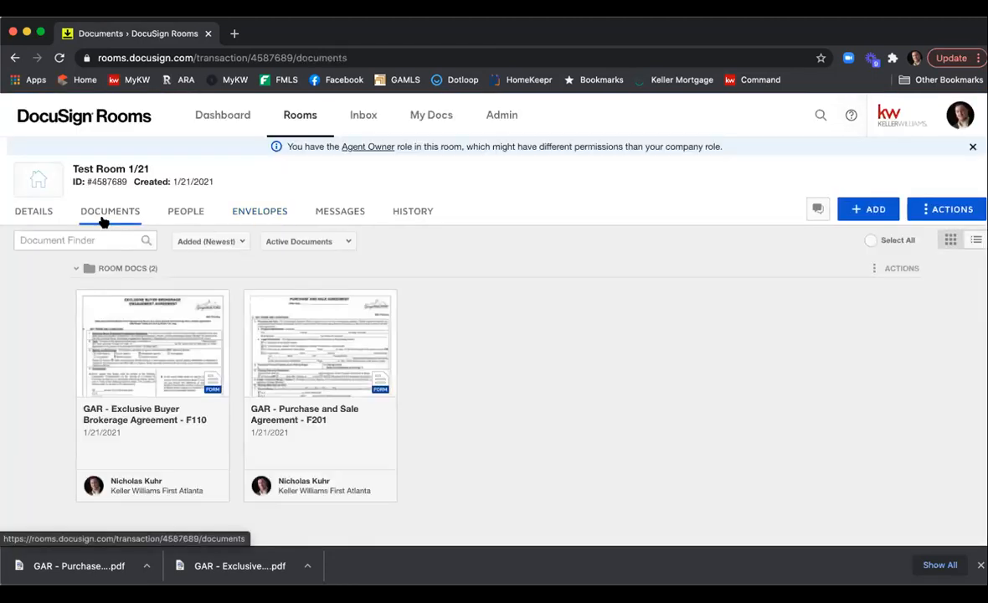
pyautogui.click(337, 340)
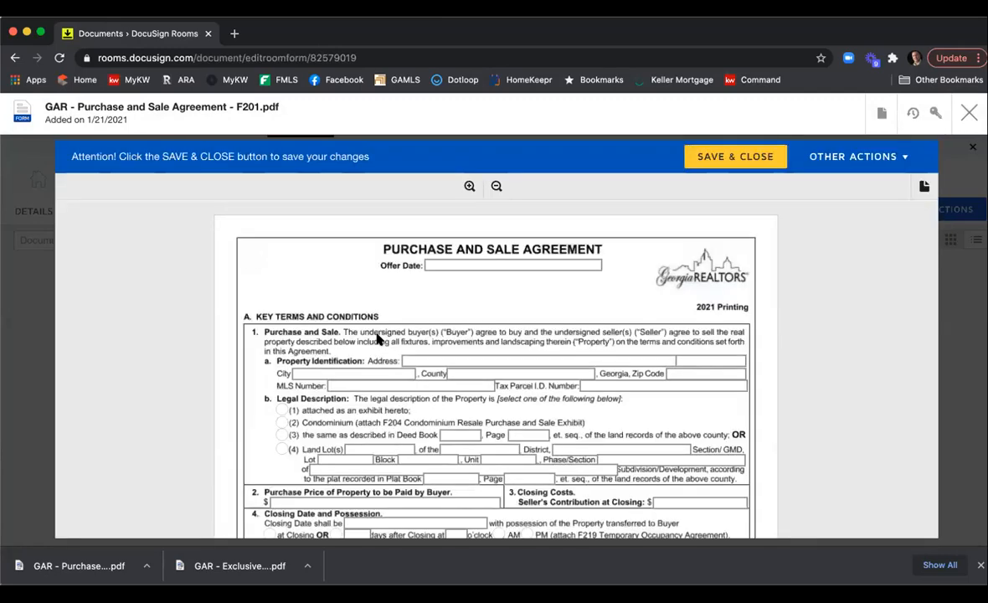
pyautogui.scroll(-2, 378, 335)
pyautogui.click(357, 427)
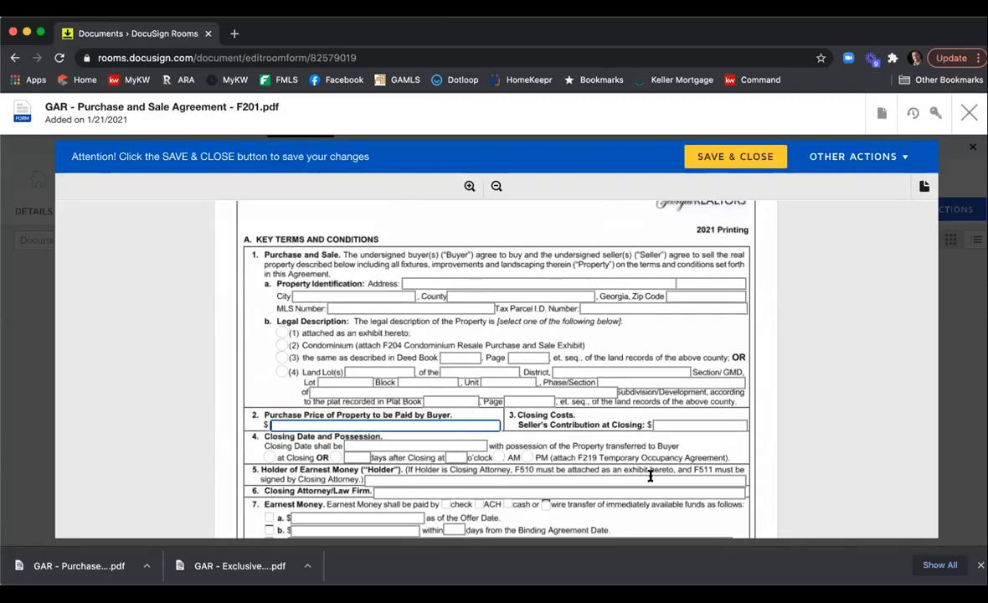
pyautogui.write('250000')
pyautogui.click(751, 400)
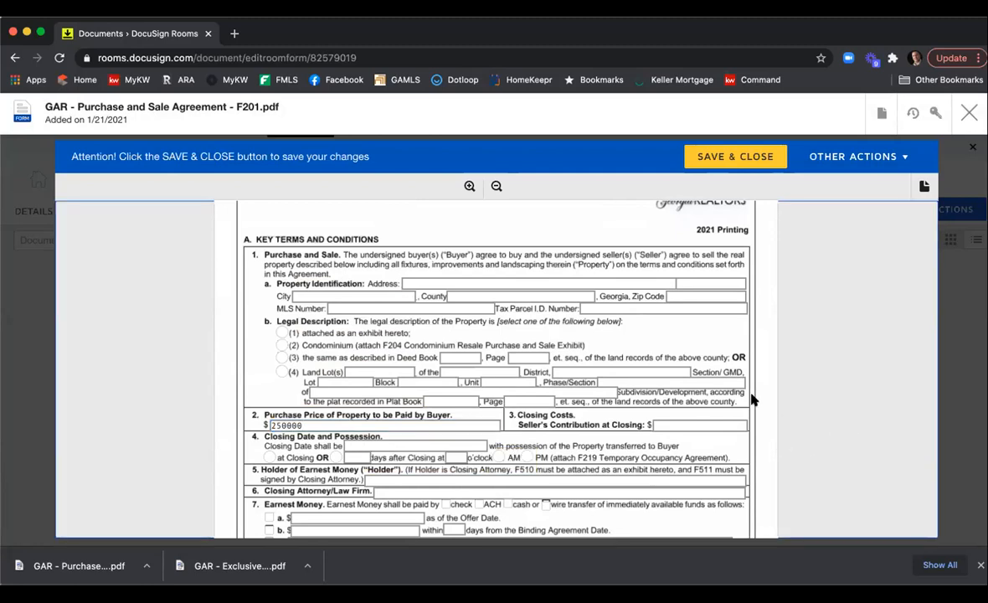
# Save and close the purchase agreement form and return to the room's envelopes list.
pyautogui.click(701, 165)
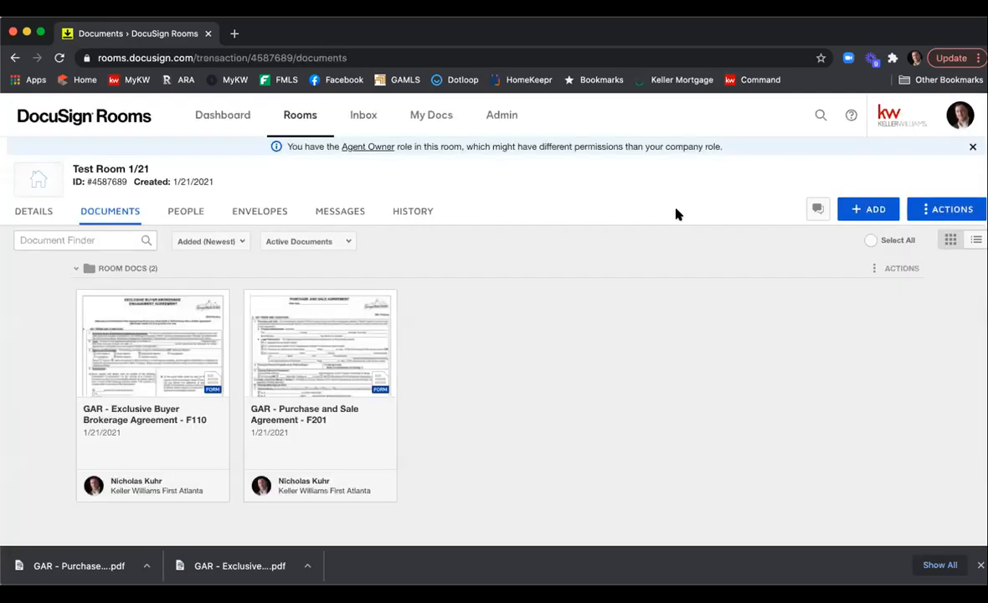
pyautogui.click(270, 210)
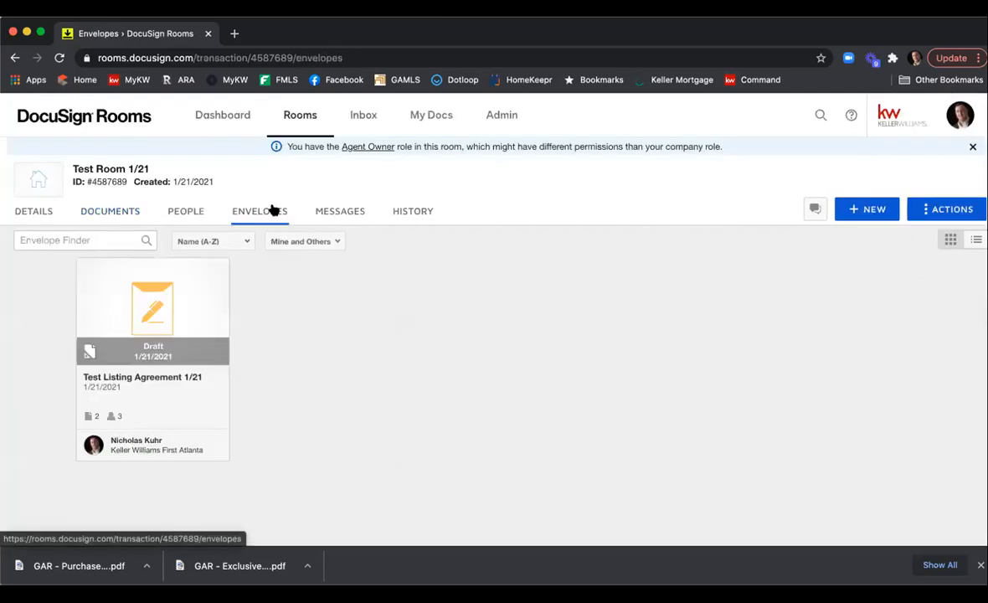
# Reopen the draft Test Listing Agreement 1/21 envelope and continue to its field-placement view.
pyautogui.click(152, 320)
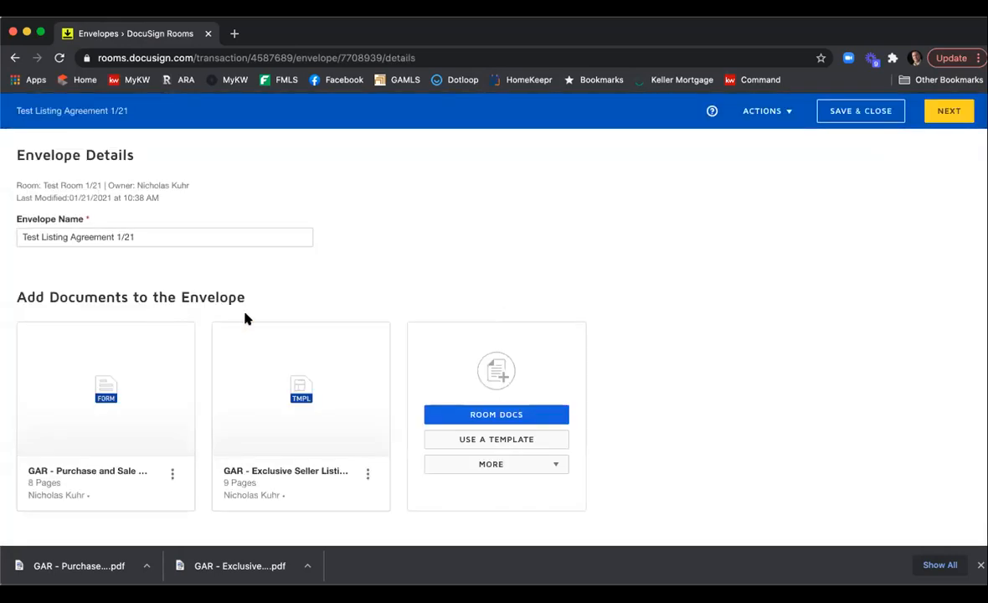
pyautogui.scroll(-5, 506, 302)
pyautogui.scroll(-3, 675, 313)
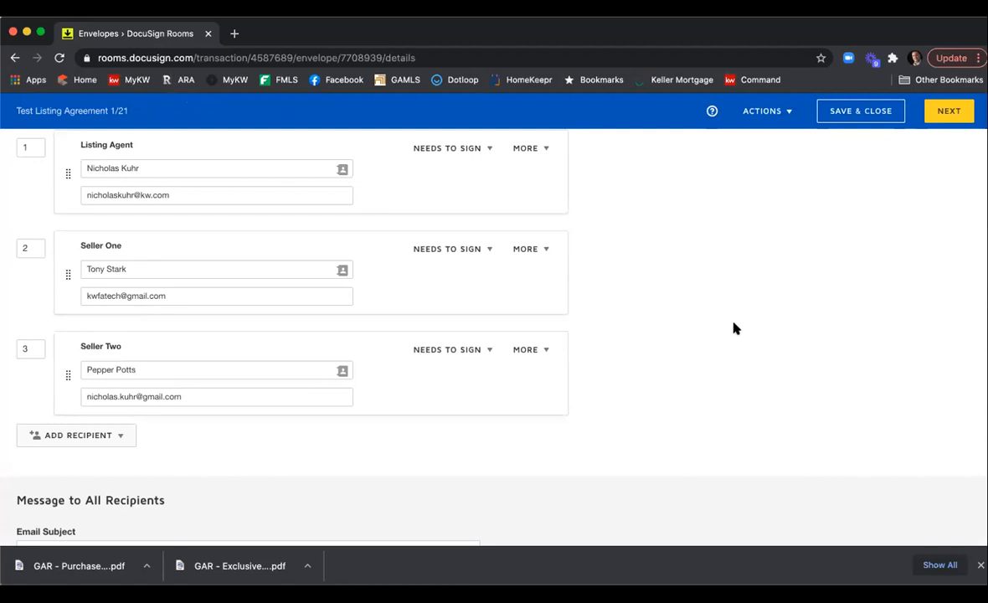
pyautogui.click(785, 111)
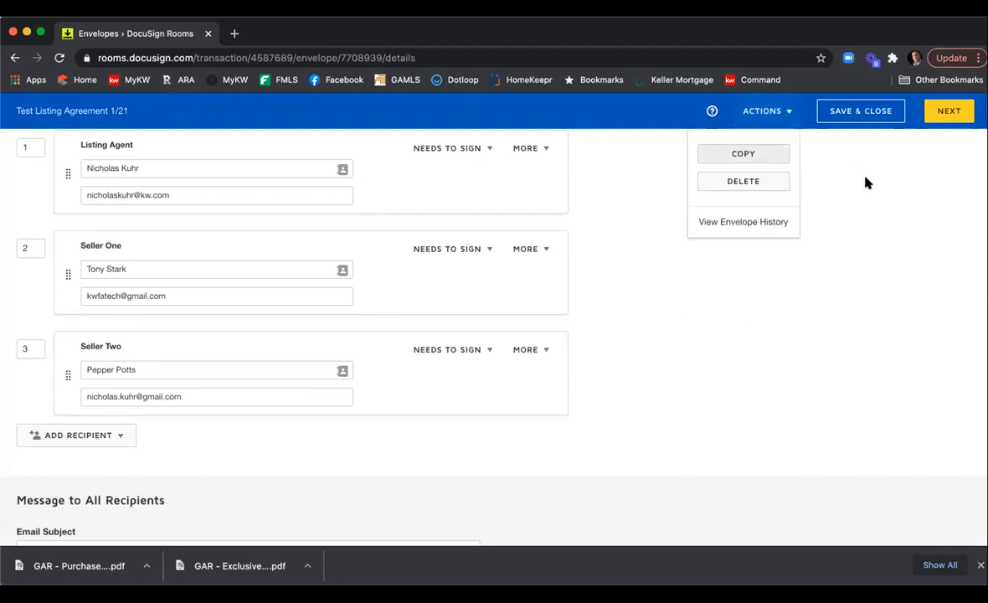
pyautogui.click(884, 220)
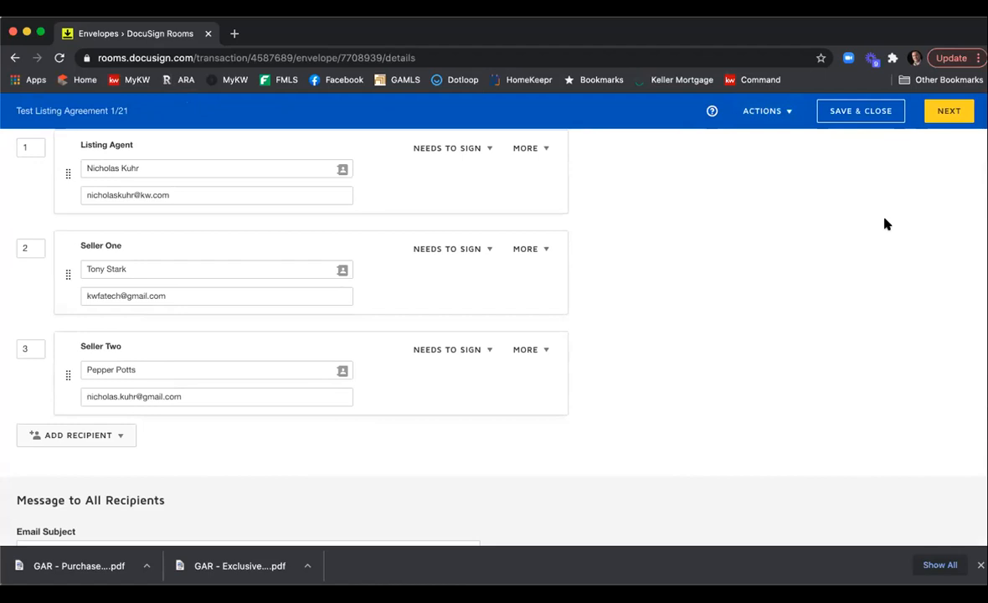
pyautogui.scroll(1, 854, 217)
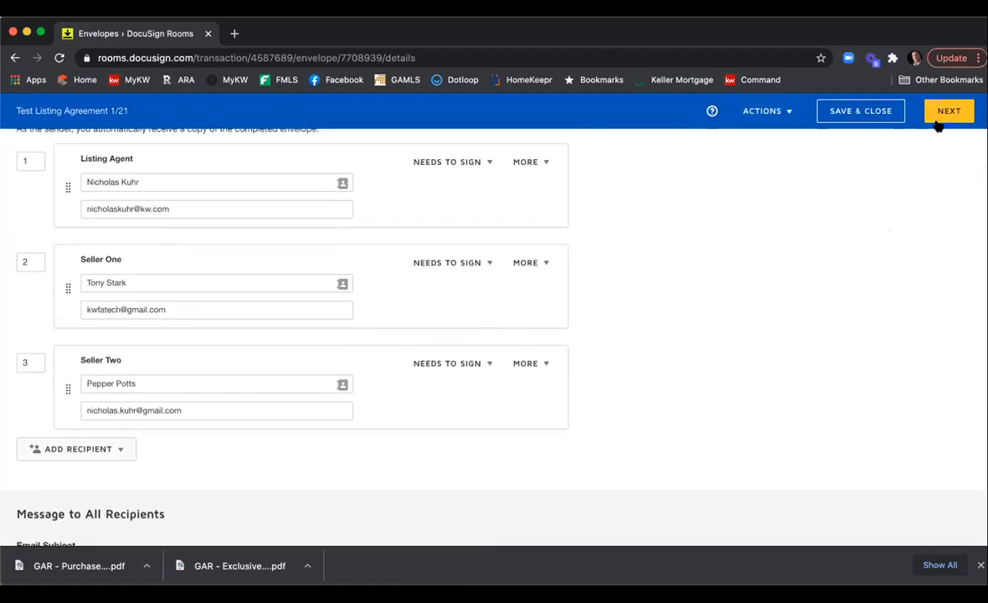
pyautogui.click(939, 115)
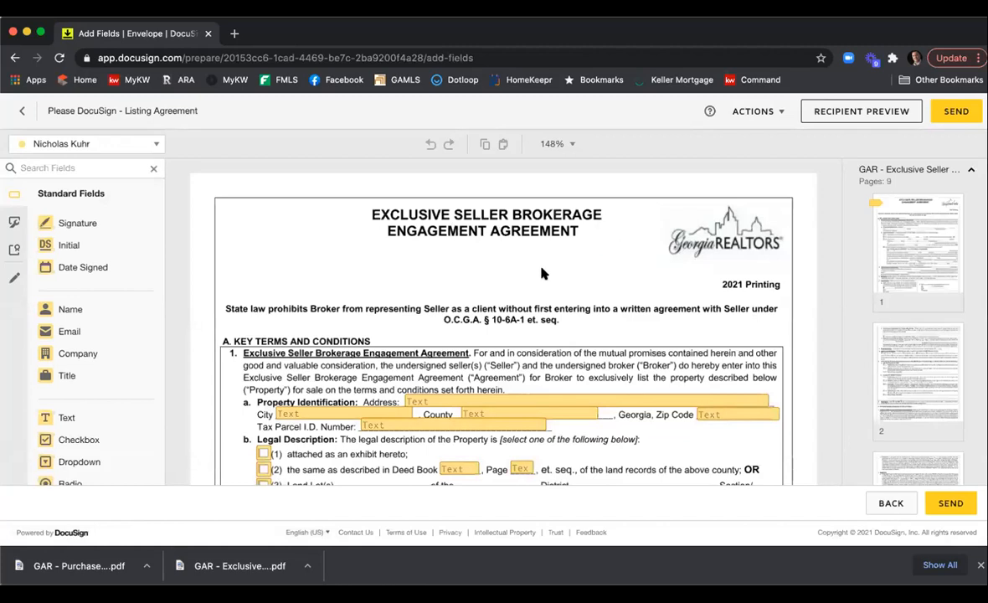
# Fill in the listing agreement's property address 1234 Main St, city Atlanta, and county Fulton.
pyautogui.scroll(-3, 541, 273)
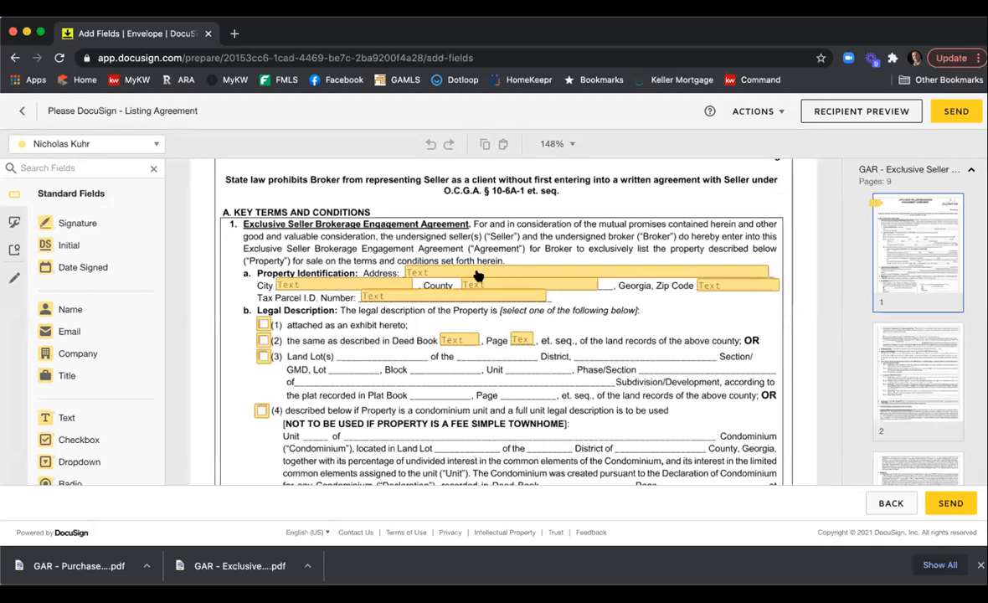
pyautogui.click(500, 276)
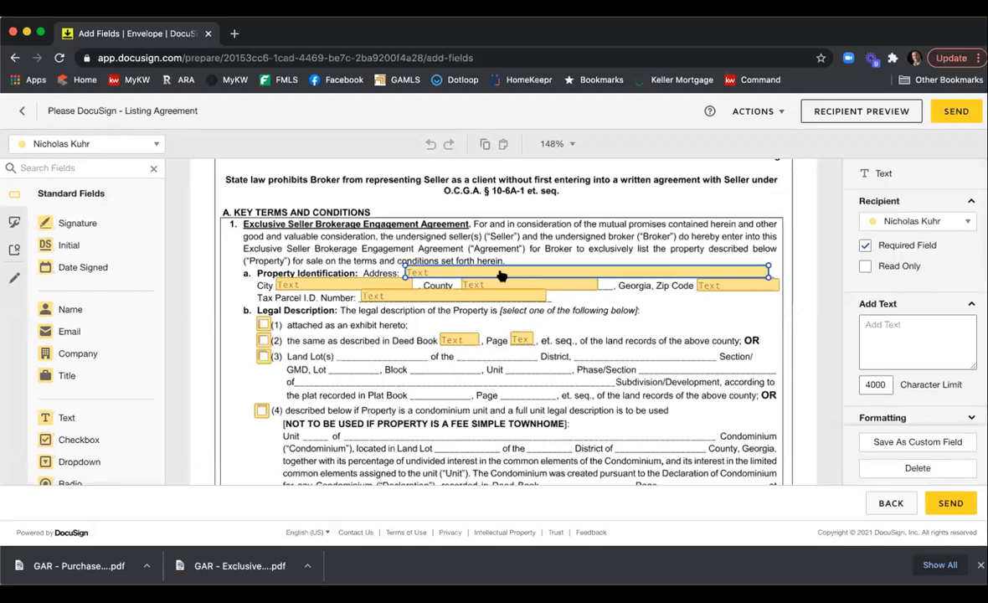
pyautogui.click(500, 275)
pyautogui.write('1234 M')
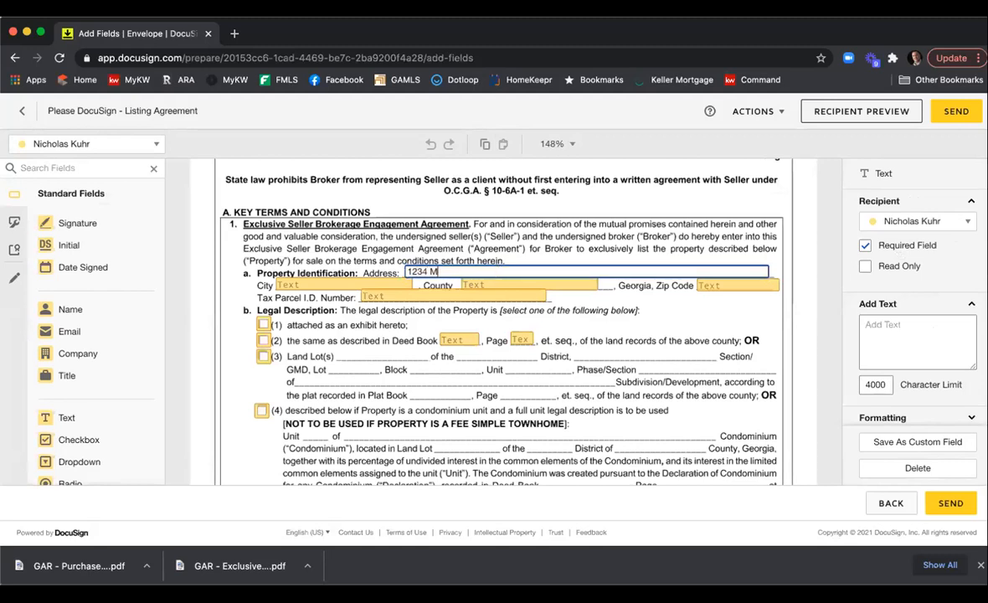
pyautogui.write('ain St')
pyautogui.click(343, 285)
pyautogui.write('Atlanta')
pyautogui.press('Tab')
pyautogui.write('Fulton')
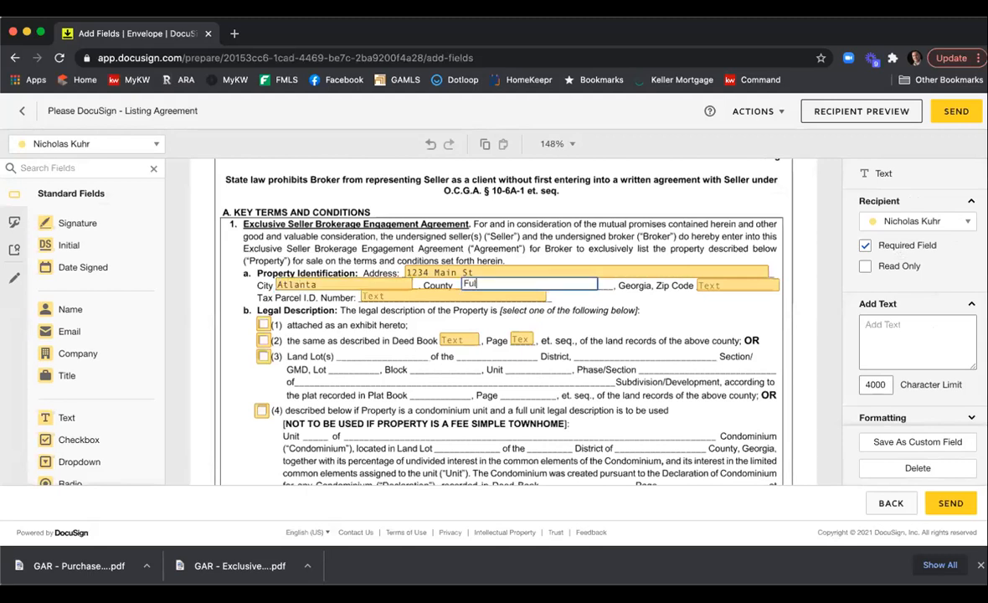
# Enter the zip code 30342 and the tax parcel ID number 123456789.
pyautogui.press('Tab')
pyautogui.write('30342')
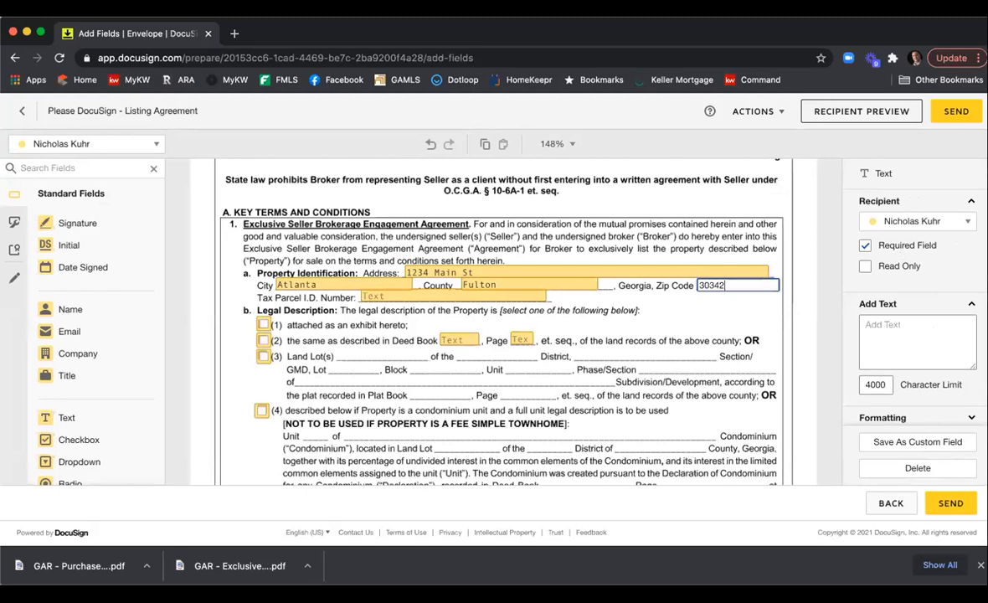
pyautogui.press('Tab')
pyautogui.write('123456789')
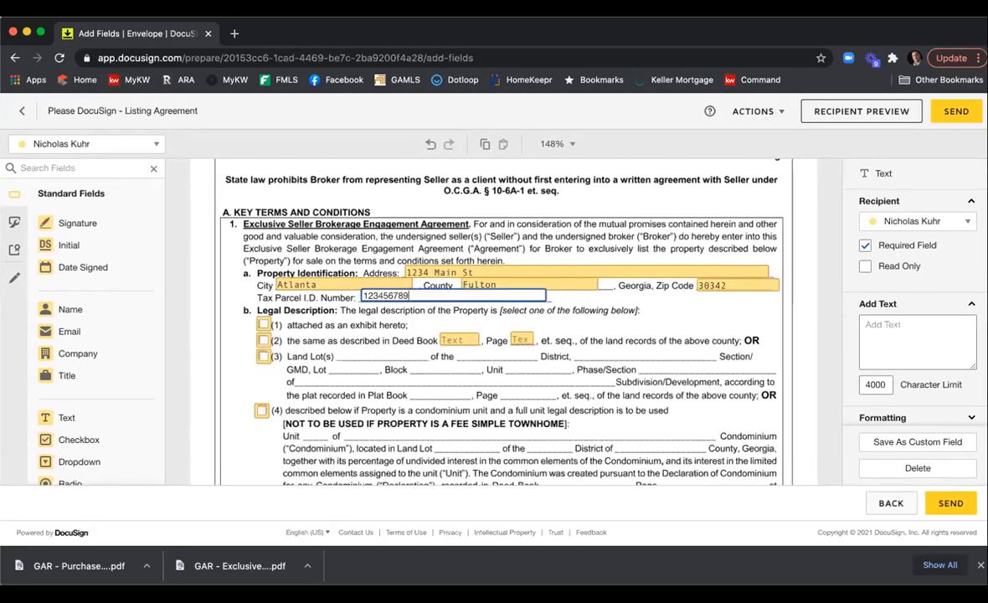
# Check legal description option (1), the property description attached as an exhibit.
pyautogui.click(376, 331)
pyautogui.click(262, 327)
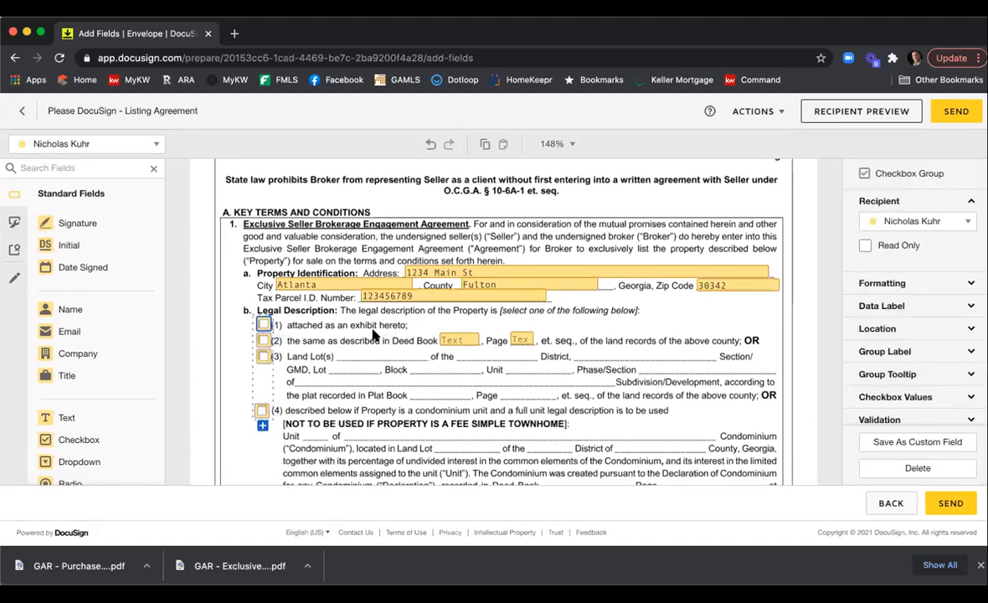
pyautogui.click(262, 325)
pyautogui.scroll(-1, 941, 355)
pyautogui.click(916, 351)
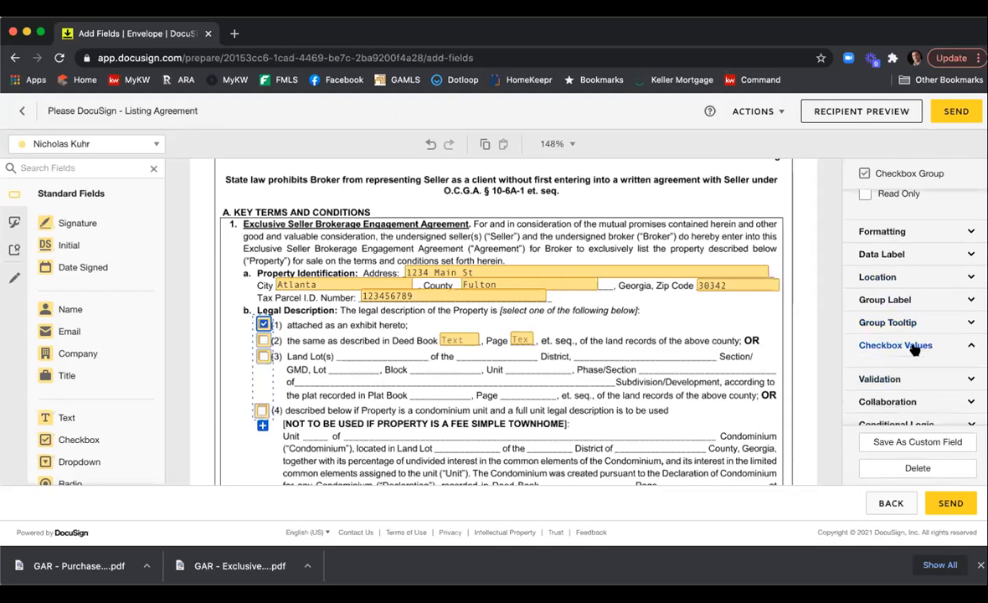
pyautogui.click(909, 335)
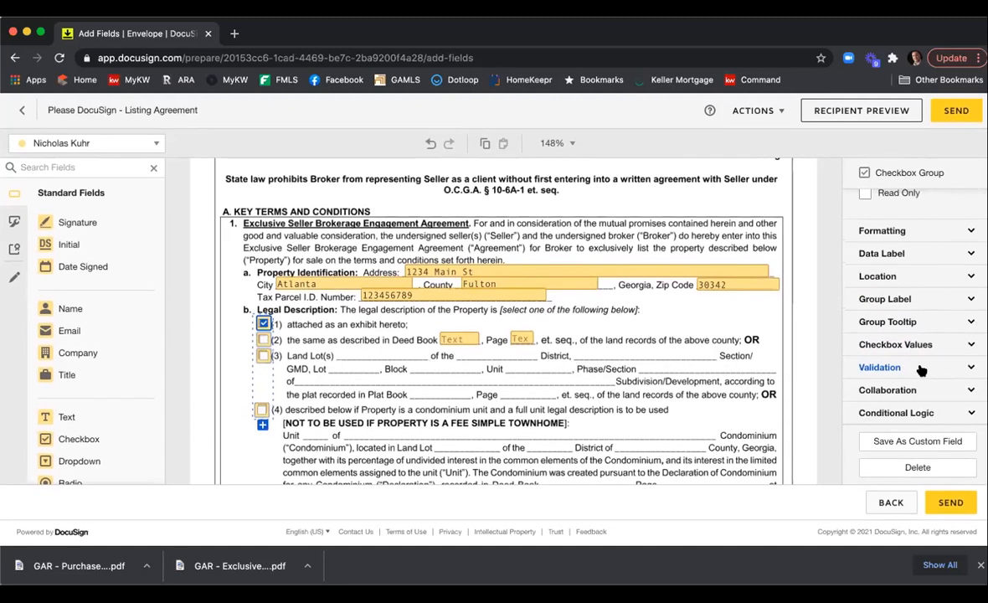
pyautogui.scroll(2, 921, 370)
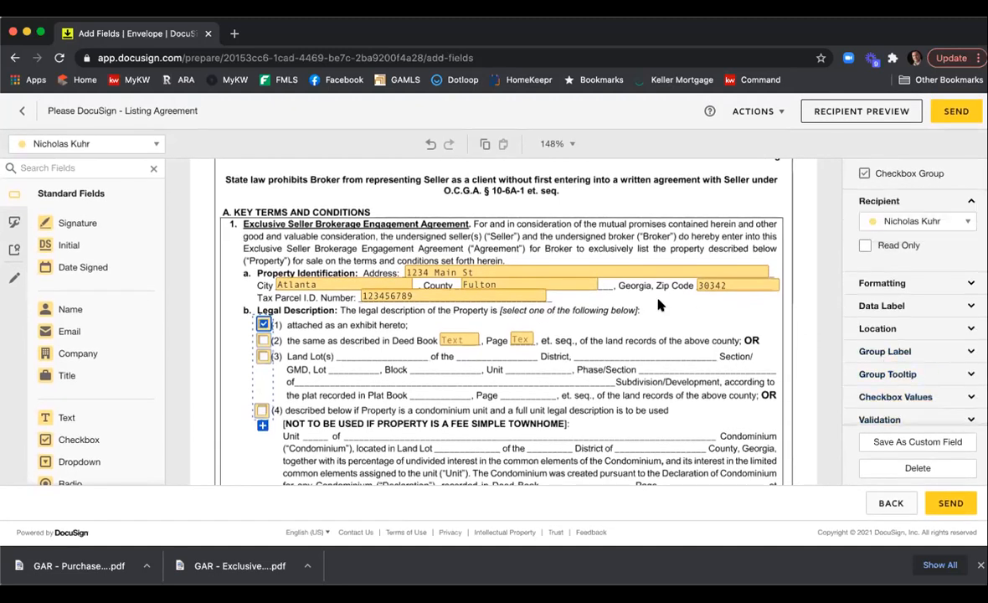
pyautogui.click(331, 321)
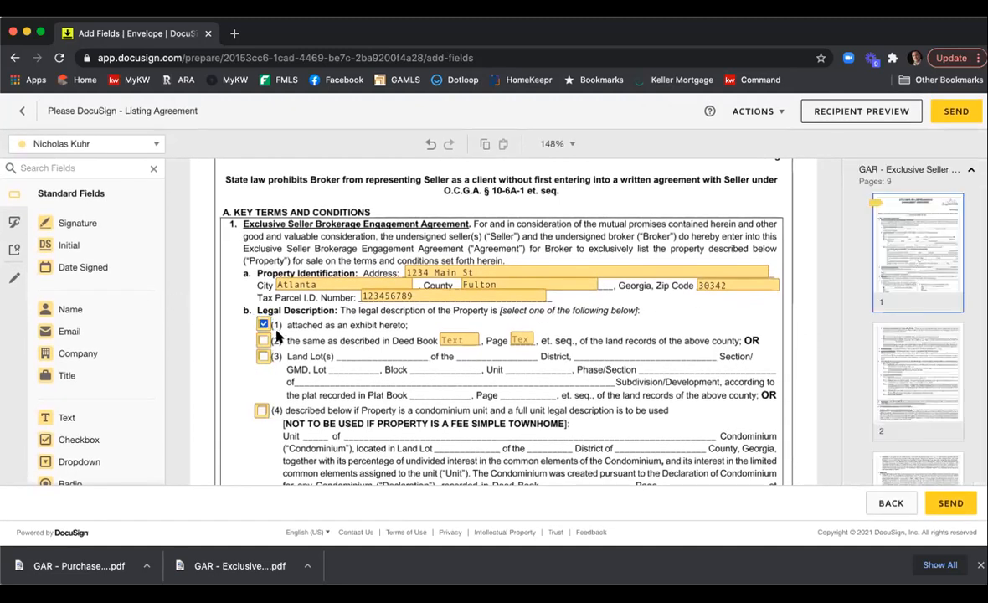
pyautogui.click(264, 358)
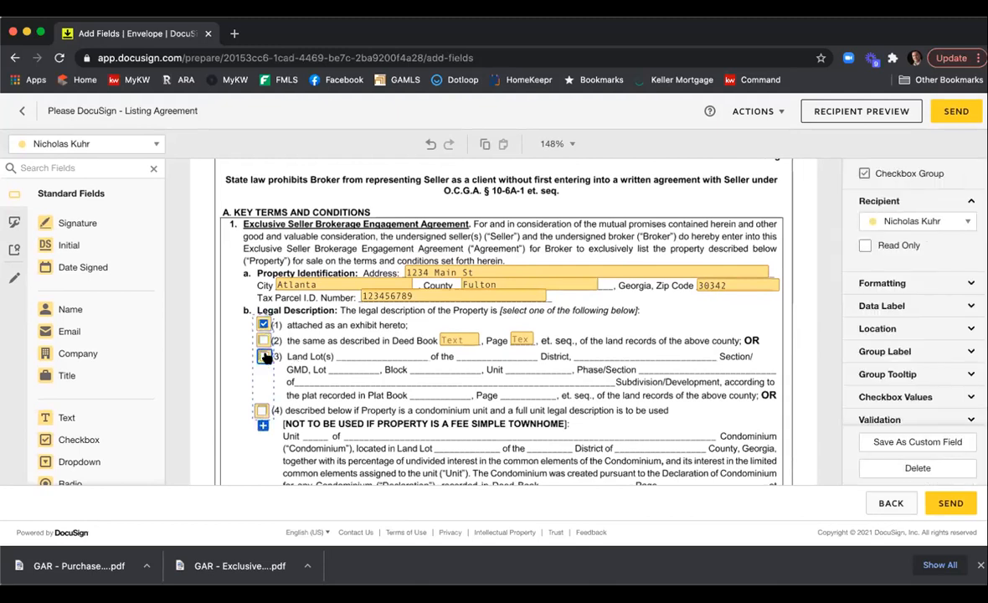
pyautogui.click(263, 357)
pyautogui.click(264, 357)
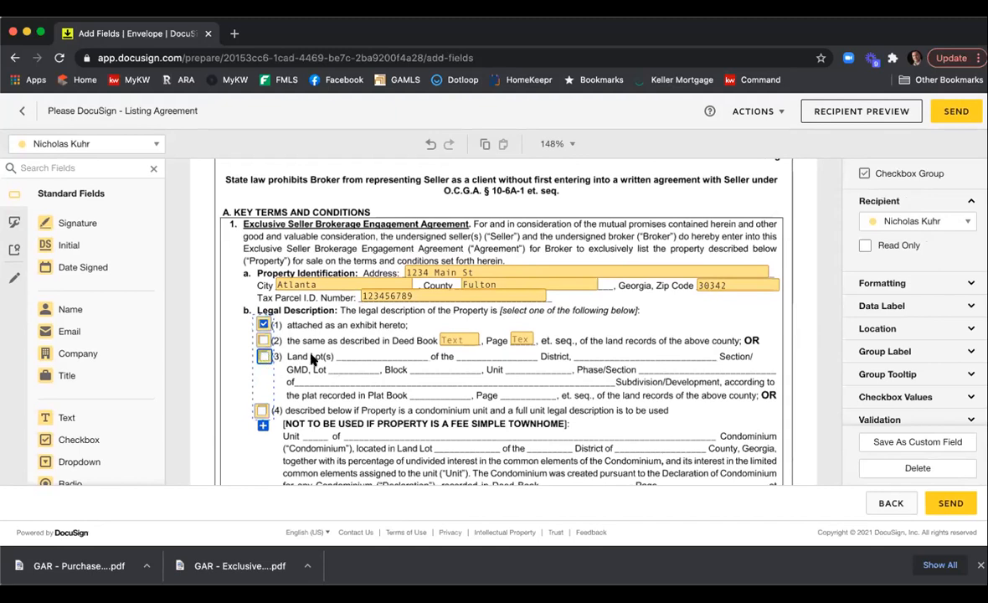
pyautogui.click(415, 354)
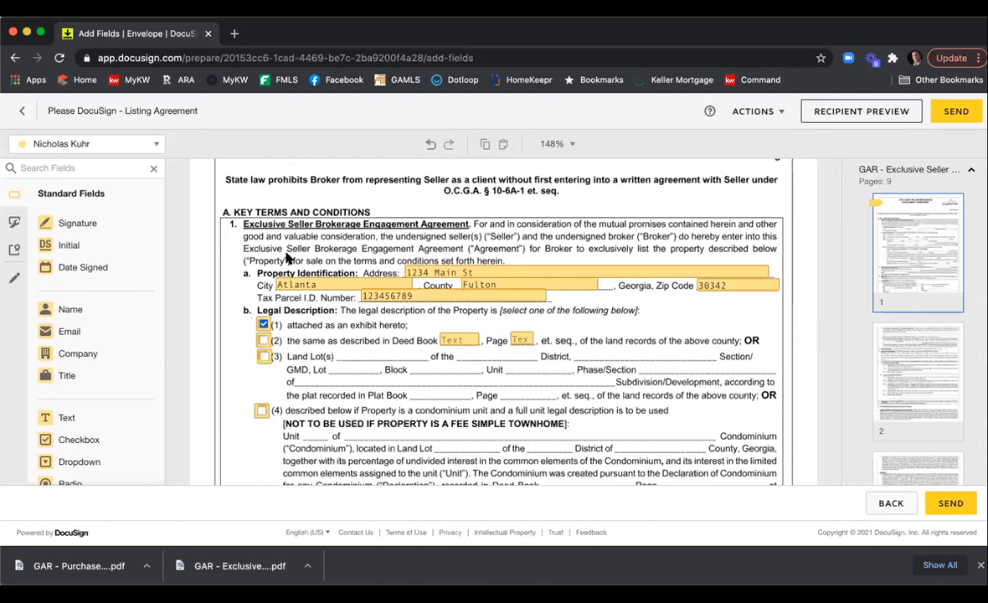
# Enter a 6 percent seller-paid commission and a 3 percent cooperating broker commission.
pyautogui.scroll(-5, 375, 320)
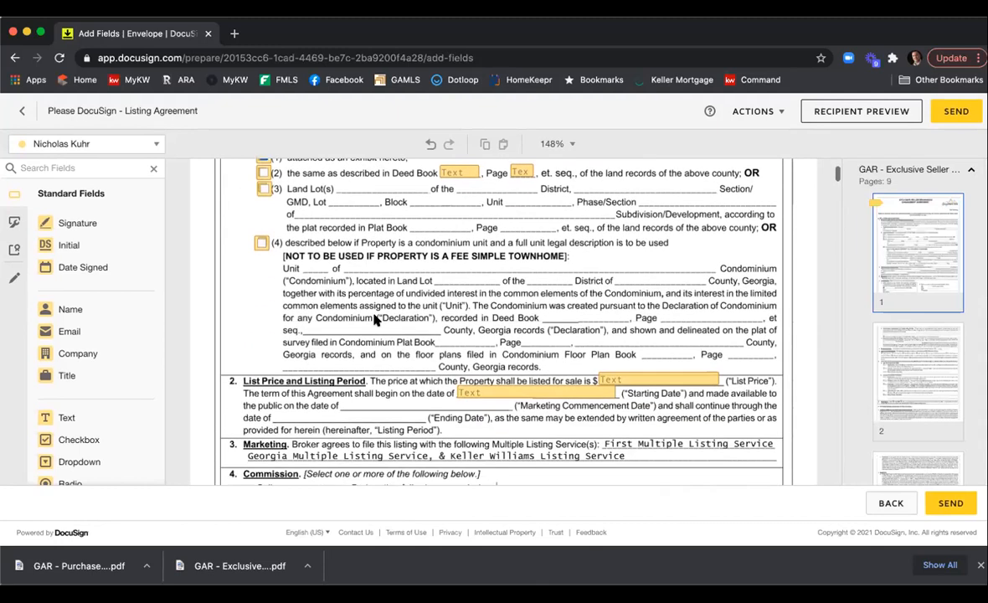
pyautogui.scroll(-1, 375, 318)
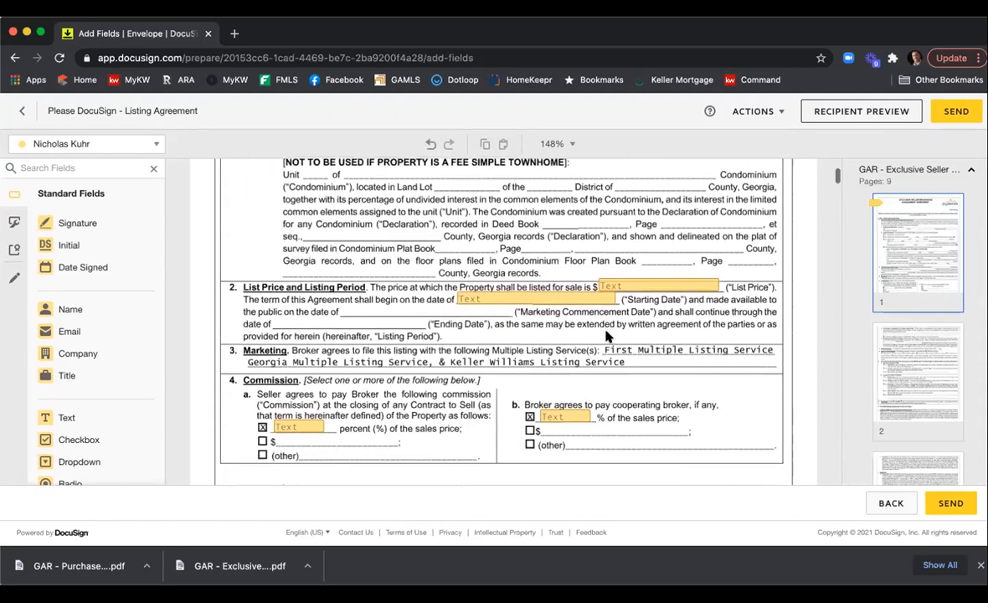
pyautogui.click(293, 428)
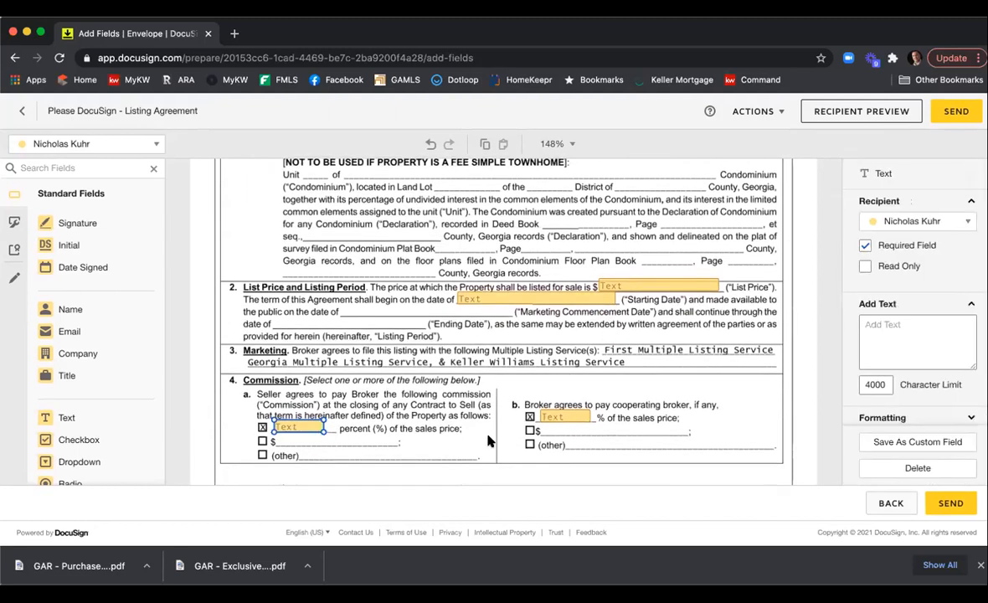
pyautogui.write('6')
pyautogui.click(576, 418)
pyautogui.write('3')
pyautogui.click(689, 377)
# Check all six listed GAR brochures, CB01 through CB28, as received by the seller.
pyautogui.scroll(-2, 692, 352)
pyautogui.scroll(-12, 692, 352)
pyautogui.scroll(-15, 682, 341)
pyautogui.scroll(-15, 681, 342)
pyautogui.scroll(-15, 679, 343)
pyautogui.scroll(-15, 680, 342)
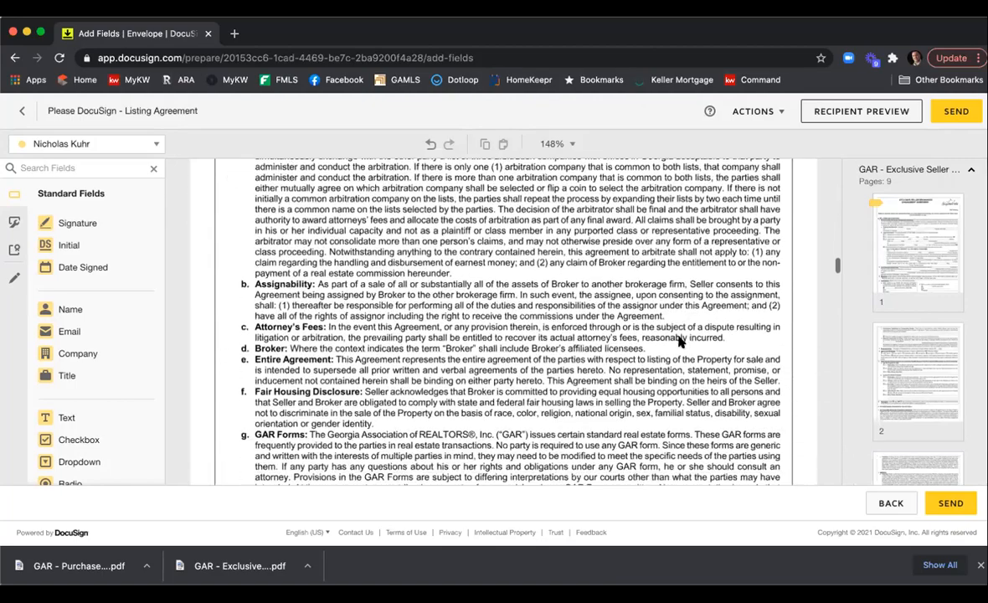
pyautogui.scroll(-15, 679, 342)
pyautogui.scroll(-15, 680, 342)
pyautogui.scroll(3, 680, 342)
pyautogui.click(248, 265)
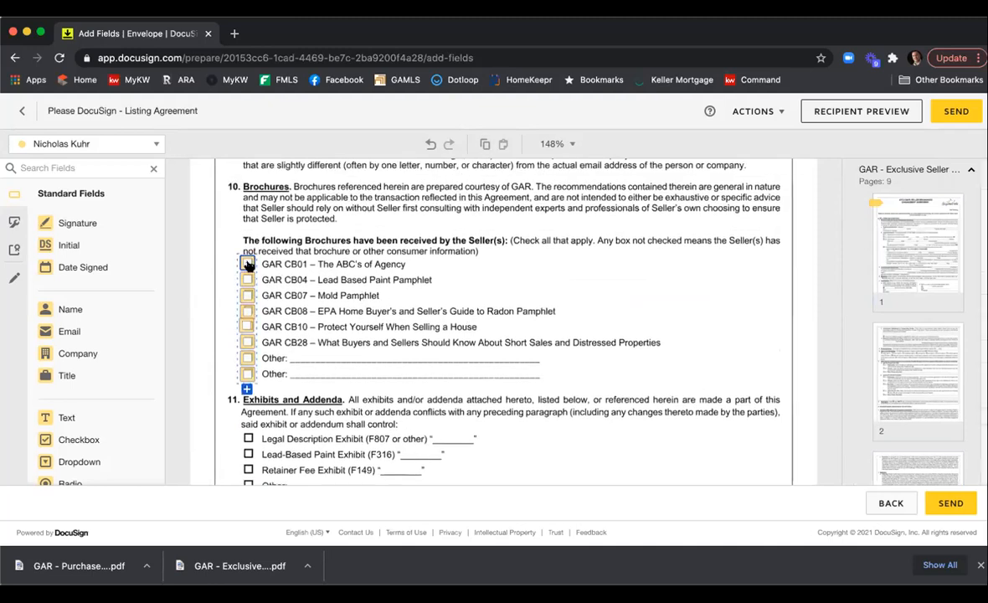
pyautogui.click(247, 295)
pyautogui.click(247, 310)
pyautogui.click(247, 326)
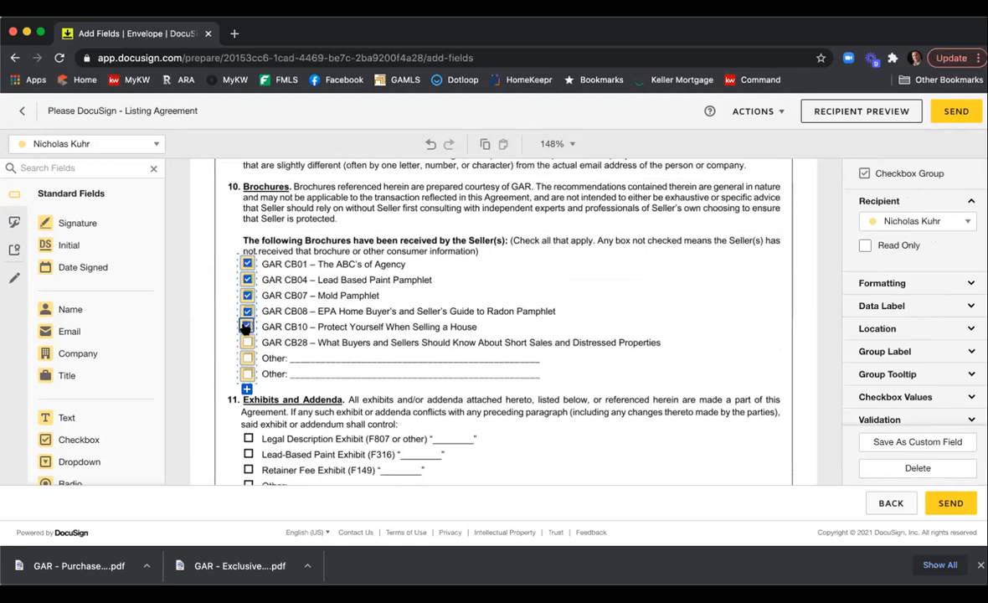
pyautogui.click(247, 342)
# Add a text field reading A in the Legal Description Exhibit (F807) blank under Exhibits and Addenda.
pyautogui.scroll(-2, 513, 293)
pyautogui.click(519, 293)
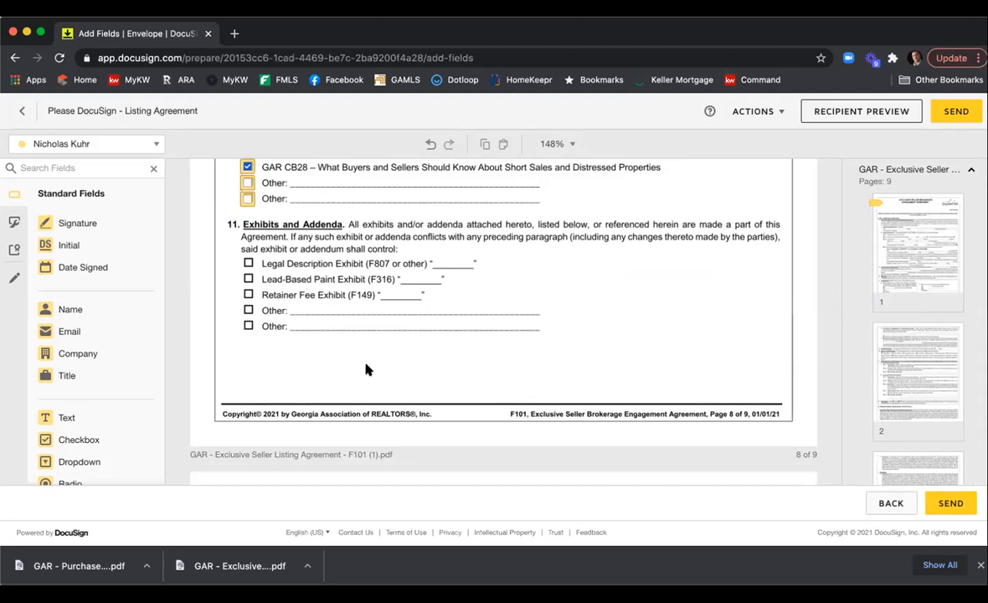
pyautogui.moveTo(97, 418); pyautogui.dragTo(434, 253)
pyautogui.moveTo(513, 262); pyautogui.dragTo(461, 265)
pyautogui.doubleClick(455, 261)
pyautogui.write('A')
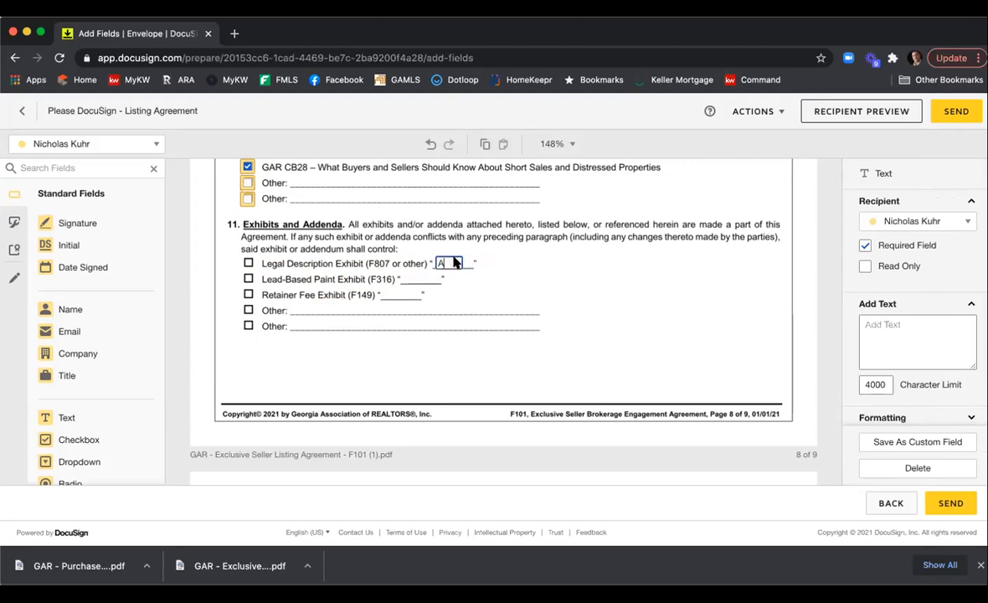
# Add a checked checkbox over the Legal Description Exhibit (F807) box.
pyautogui.click(506, 284)
pyautogui.moveTo(101, 441); pyautogui.dragTo(242, 260)
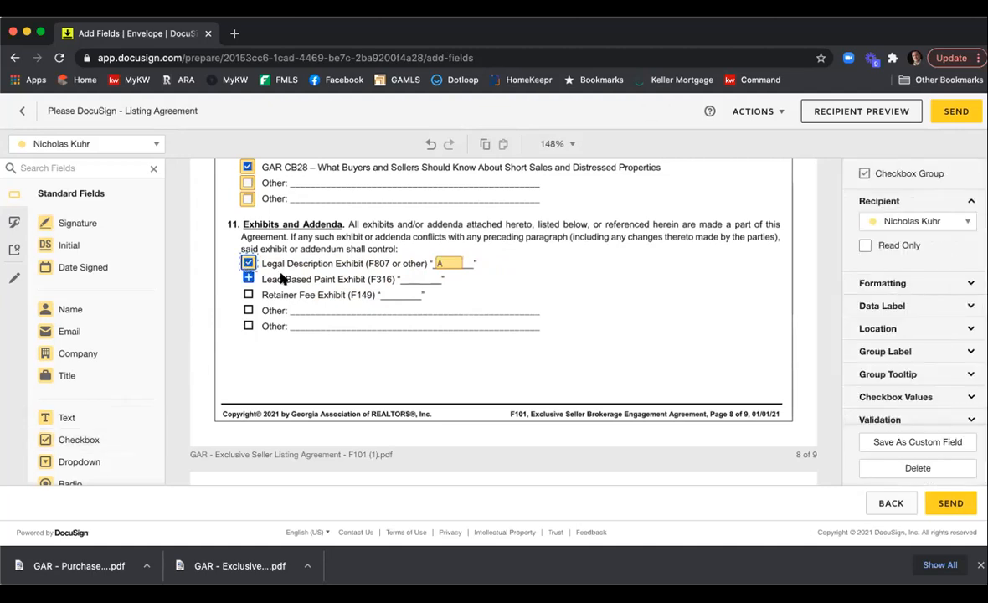
pyautogui.click(315, 289)
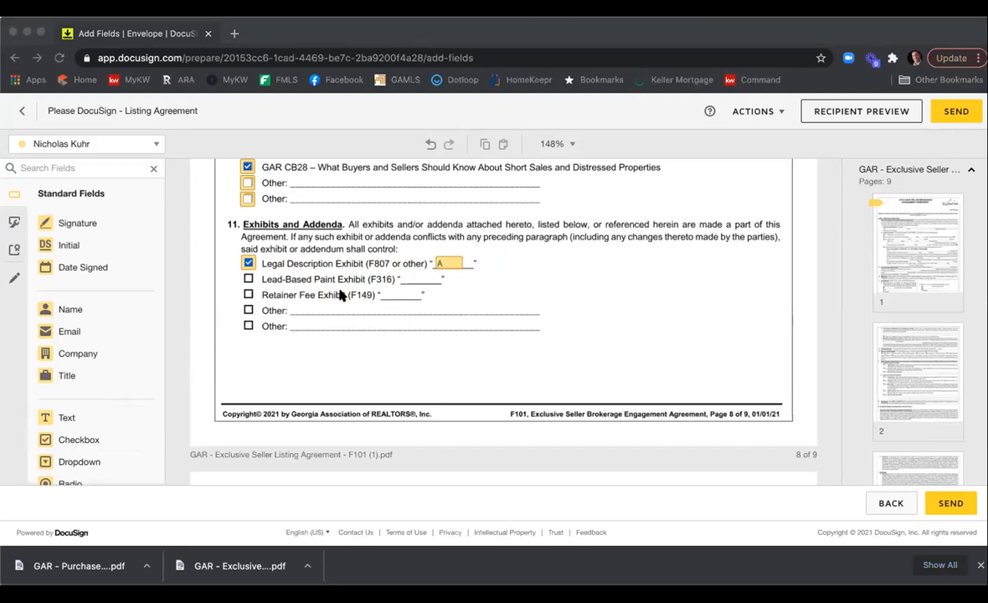
# Enter special stipulations text "Type in stips here" followed by several "More" lines.
pyautogui.scroll(-5, 628, 261)
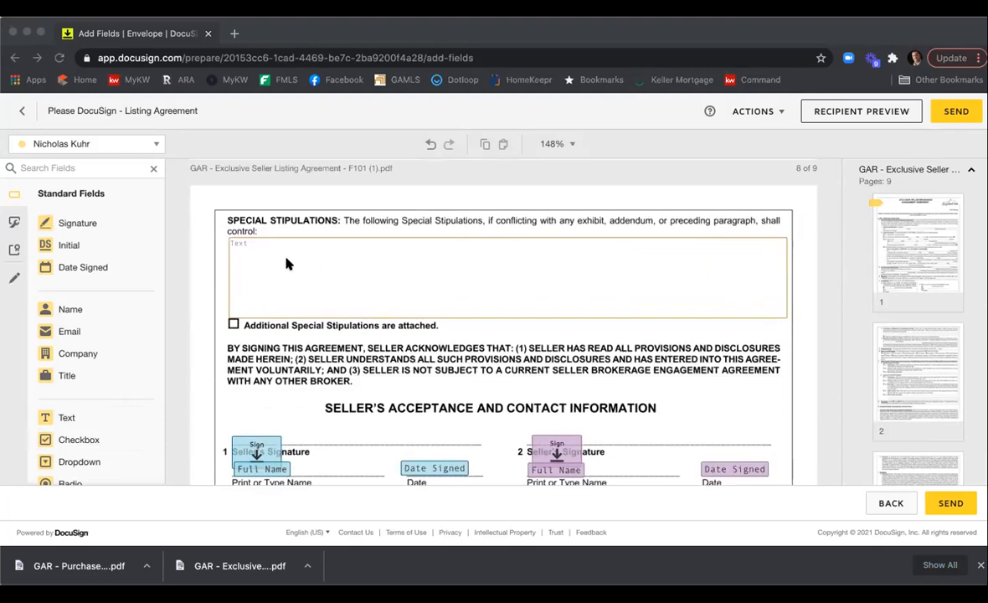
pyautogui.click(296, 273)
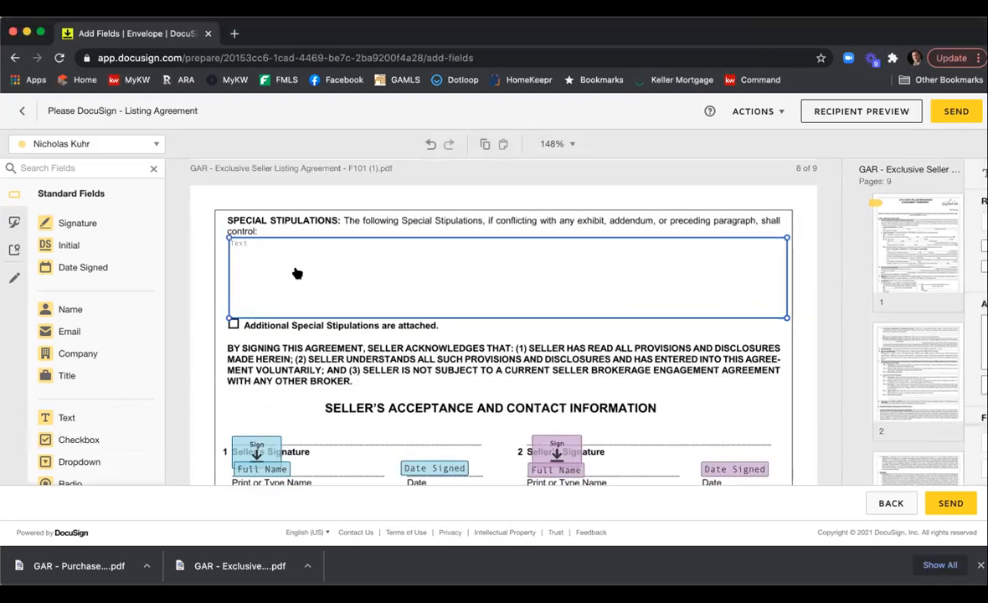
pyautogui.write('Type in stips here')
pyautogui.press('Return')
pyautogui.write('More')
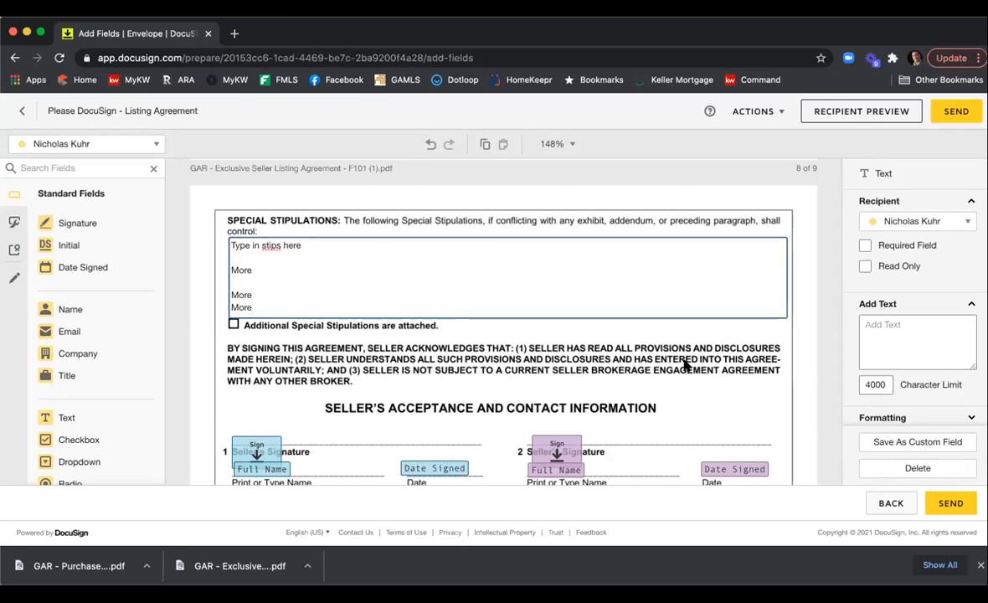
pyautogui.scroll(-3, 351, 322)
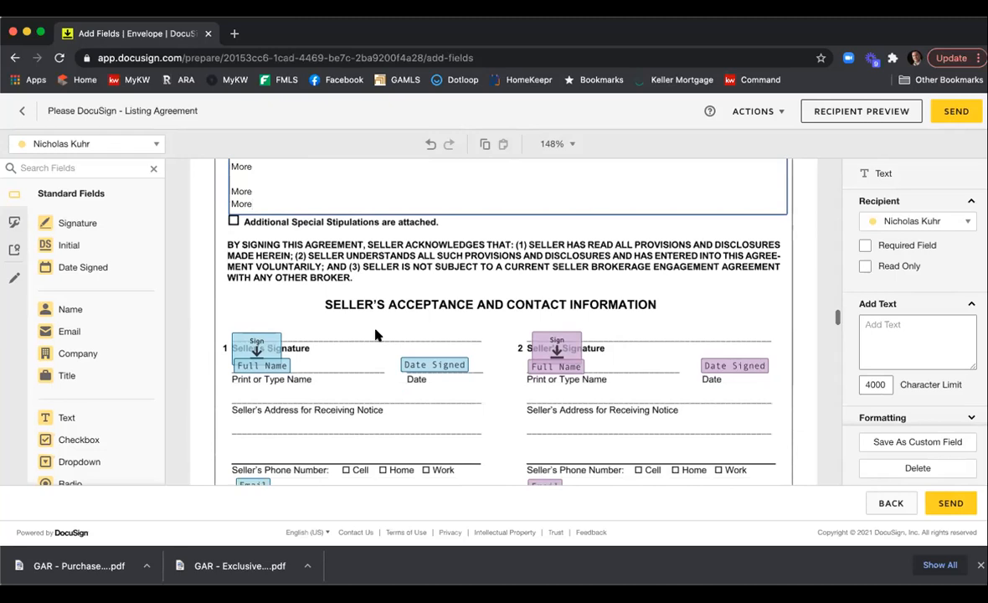
# Move both seller signature fields up onto the Seller's Signature lines in the acceptance section.
pyautogui.scroll(-3, 376, 335)
pyautogui.moveTo(241, 252); pyautogui.dragTo(245, 226)
pyautogui.moveTo(564, 248); pyautogui.dragTo(558, 229)
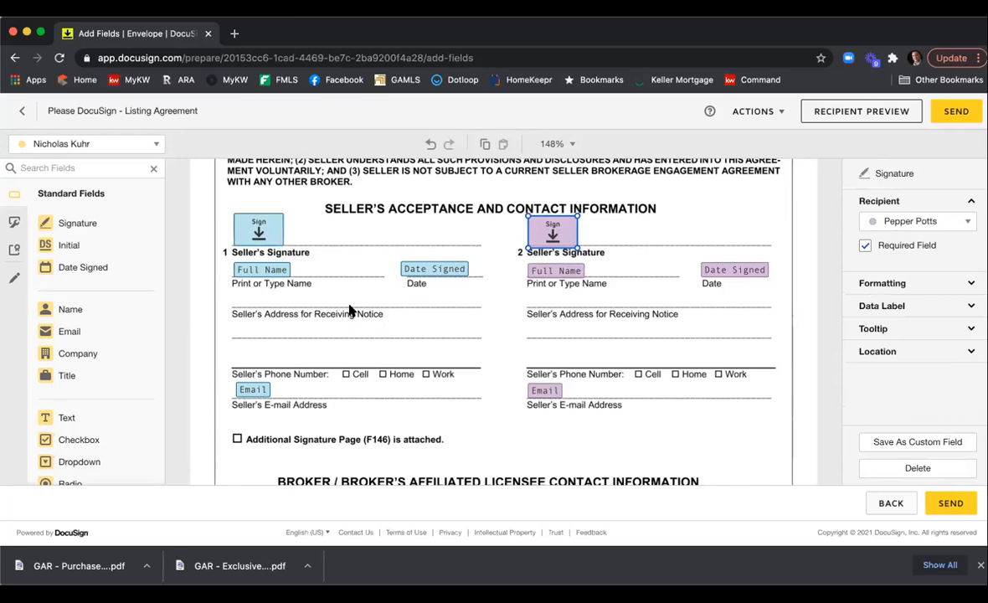
# Move the agent's signature field up onto the Broker/Affiliated Licensee Signature line.
pyautogui.click(144, 148)
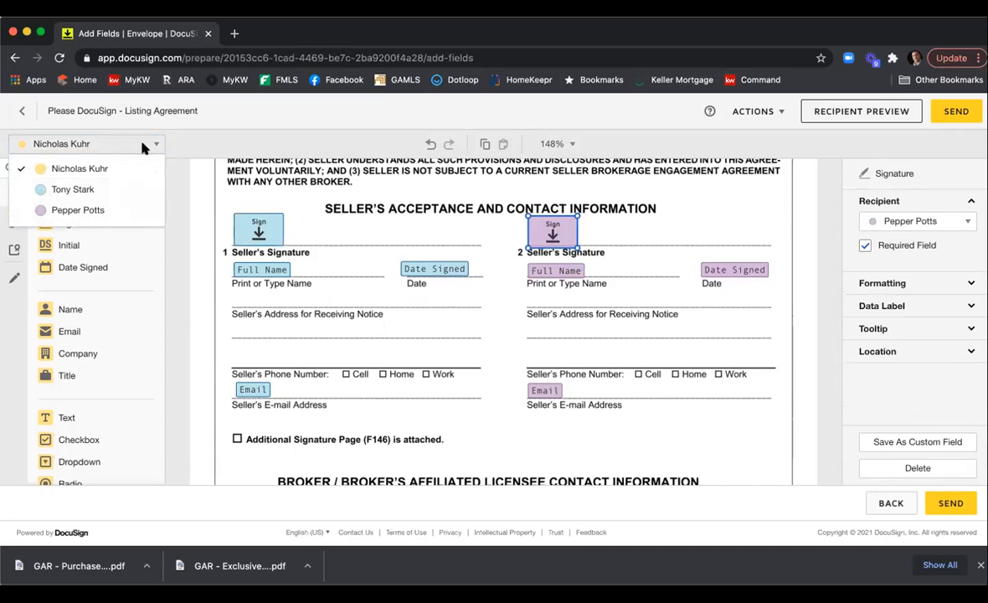
pyautogui.click(450, 342)
pyautogui.scroll(-5, 449, 341)
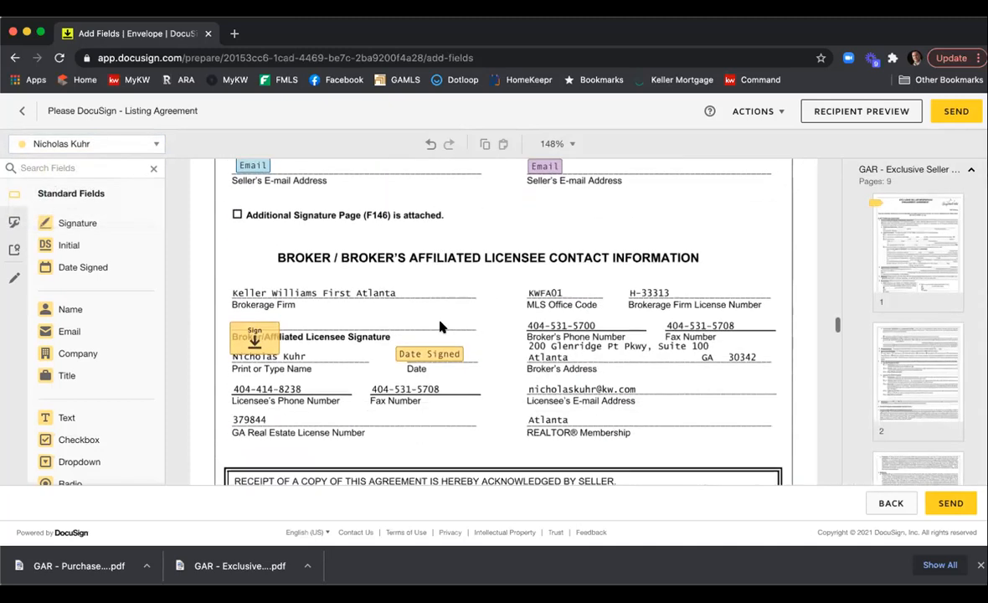
pyautogui.moveTo(250, 312); pyautogui.dragTo(255, 289)
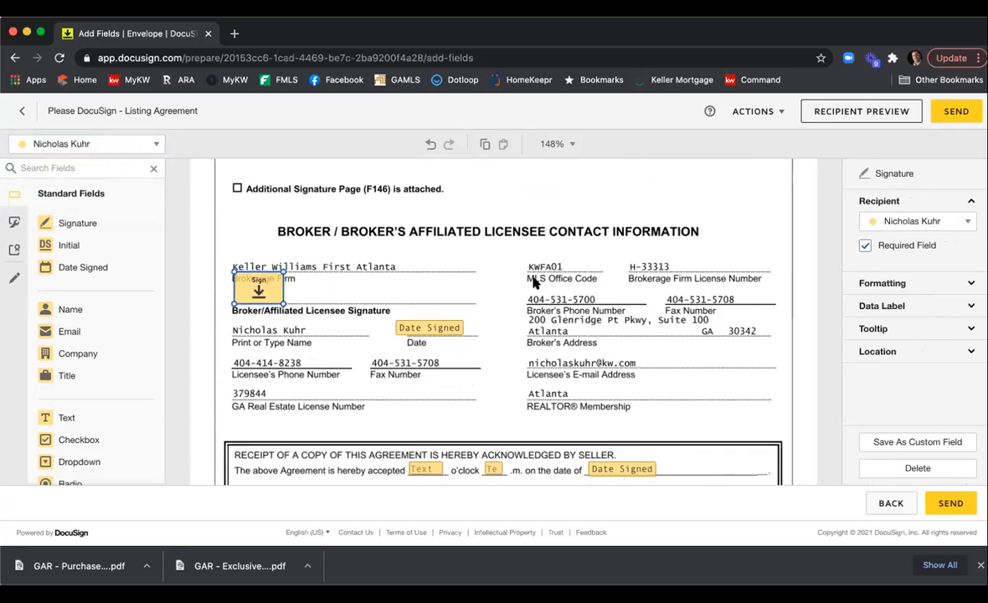
# Scroll through the listing agreement and purchase and sale agreement to review the placed fields.
pyautogui.scroll(-10, 534, 283)
pyautogui.scroll(3, 530, 288)
pyautogui.scroll(-10, 530, 288)
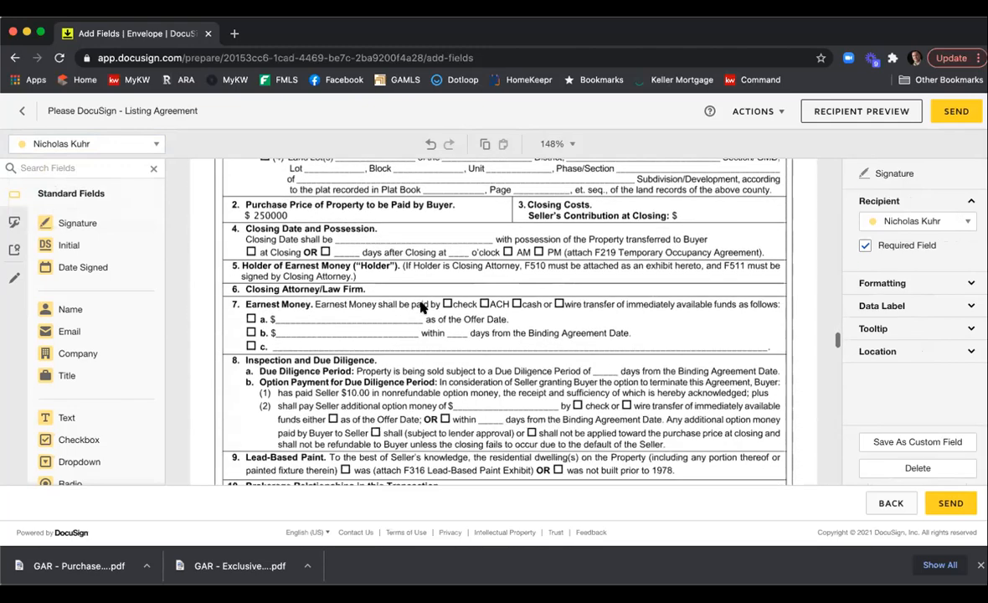
pyautogui.scroll(1, 423, 308)
pyautogui.scroll(-4, 486, 306)
pyautogui.scroll(-3, 502, 306)
pyautogui.scroll(1, 544, 310)
pyautogui.click(550, 317)
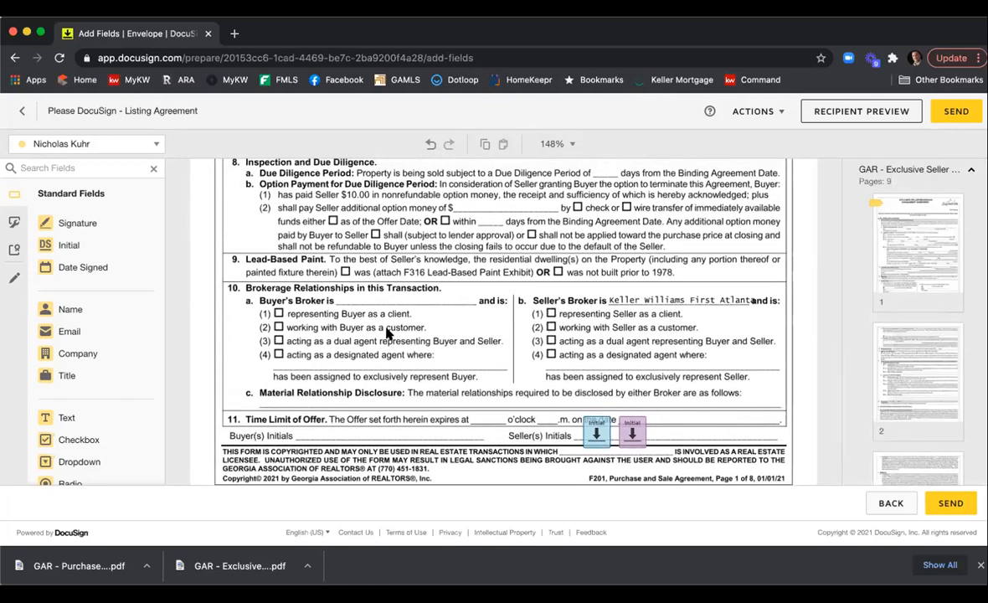
pyautogui.scroll(15, 389, 332)
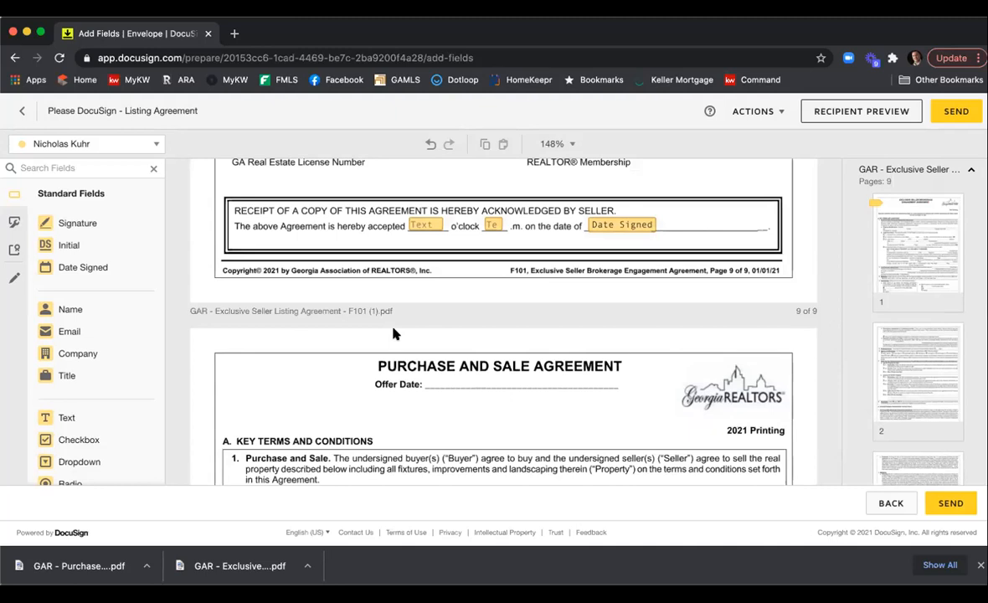
pyautogui.scroll(-5, 494, 359)
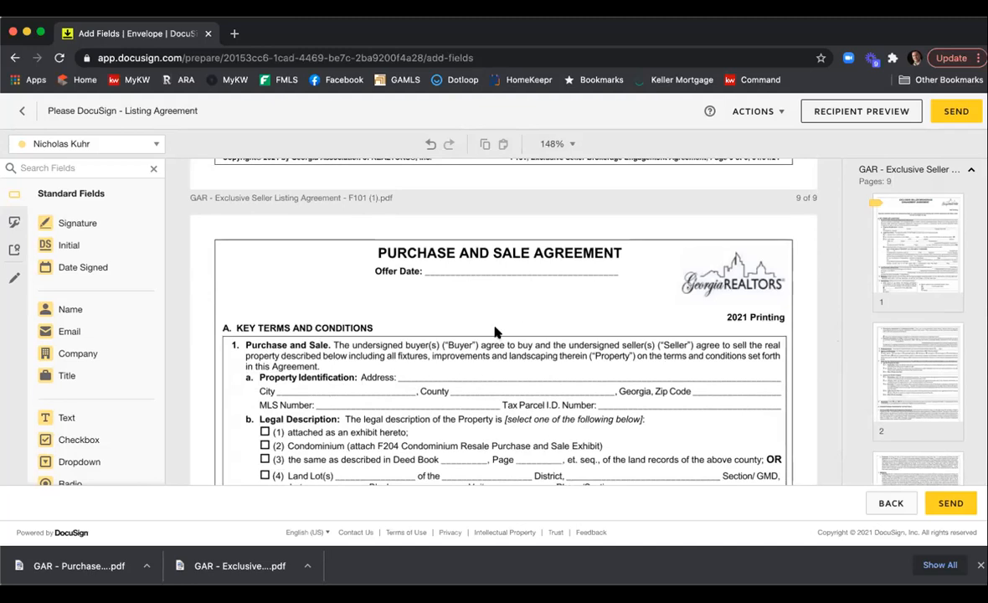
pyautogui.scroll(-2, 495, 332)
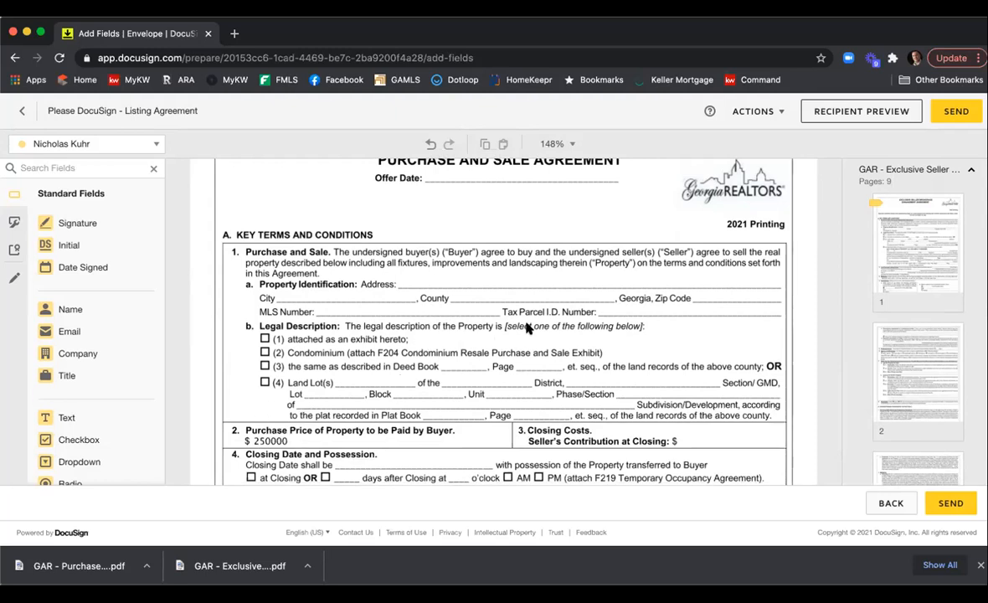
pyautogui.scroll(3, 540, 326)
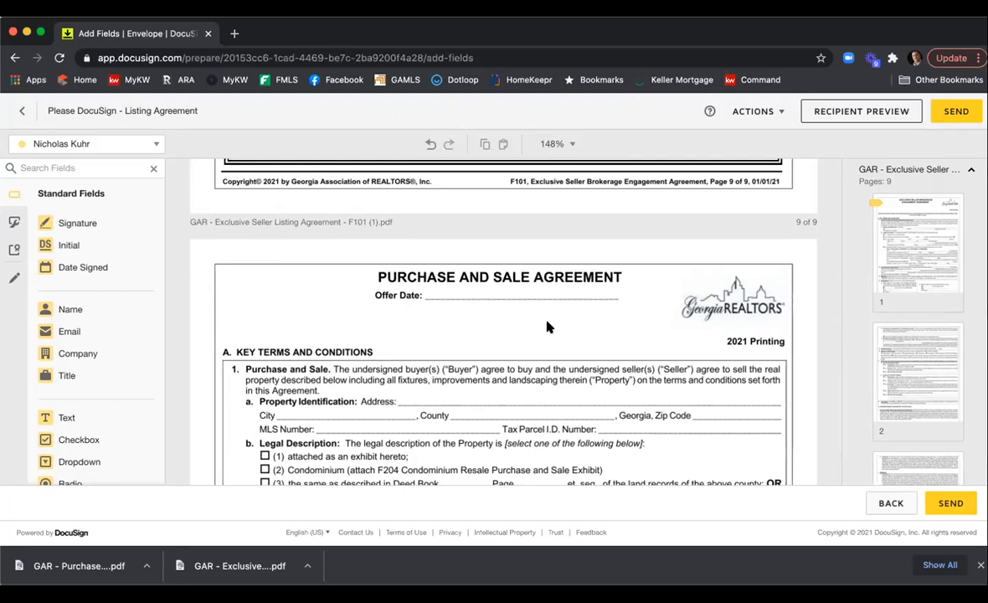
pyautogui.scroll(6, 546, 326)
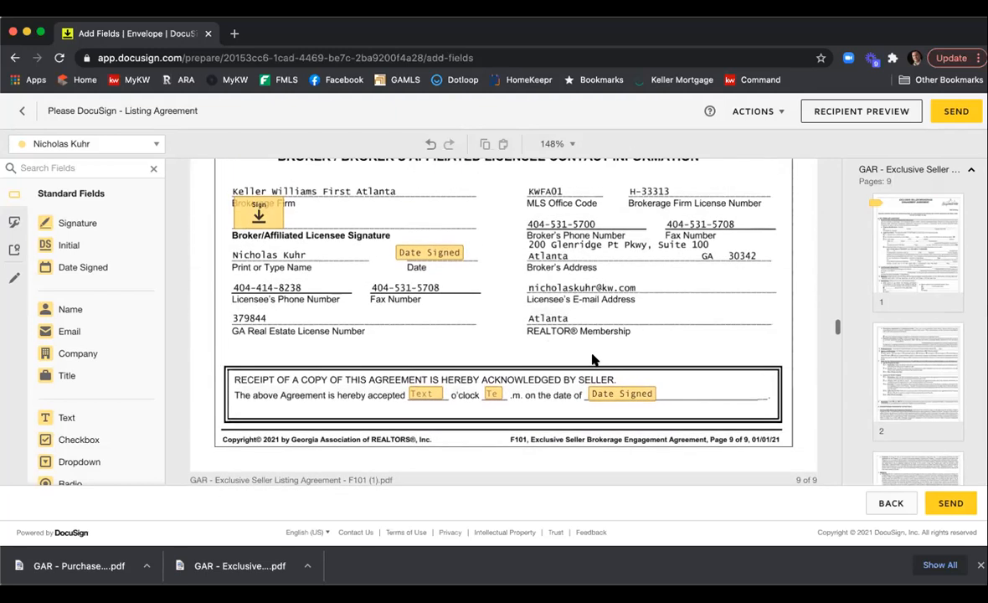
pyautogui.scroll(1, 596, 359)
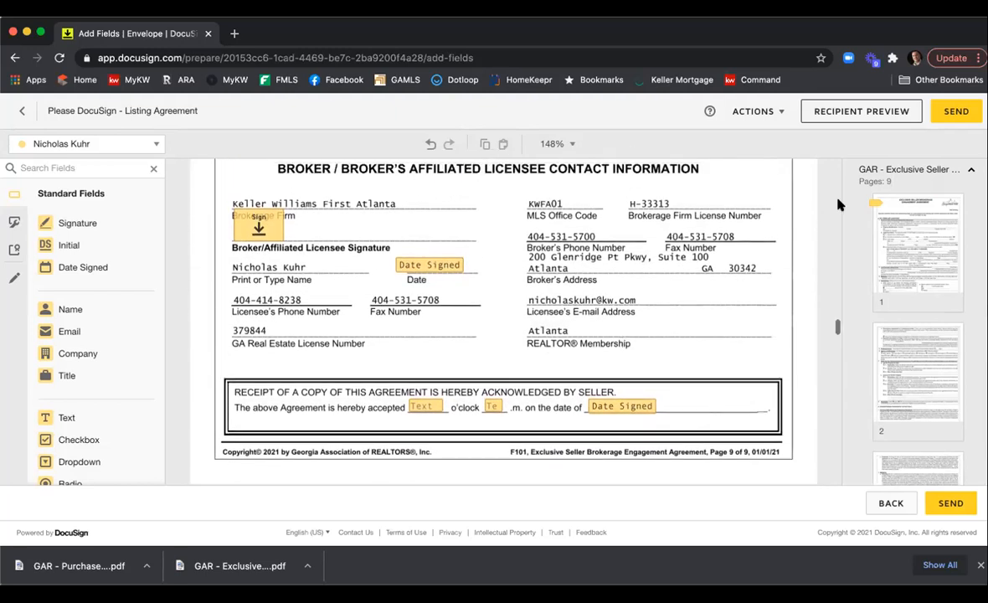
# Send the envelope, then open it from the room to begin signing as the listing agent.
pyautogui.click(968, 114)
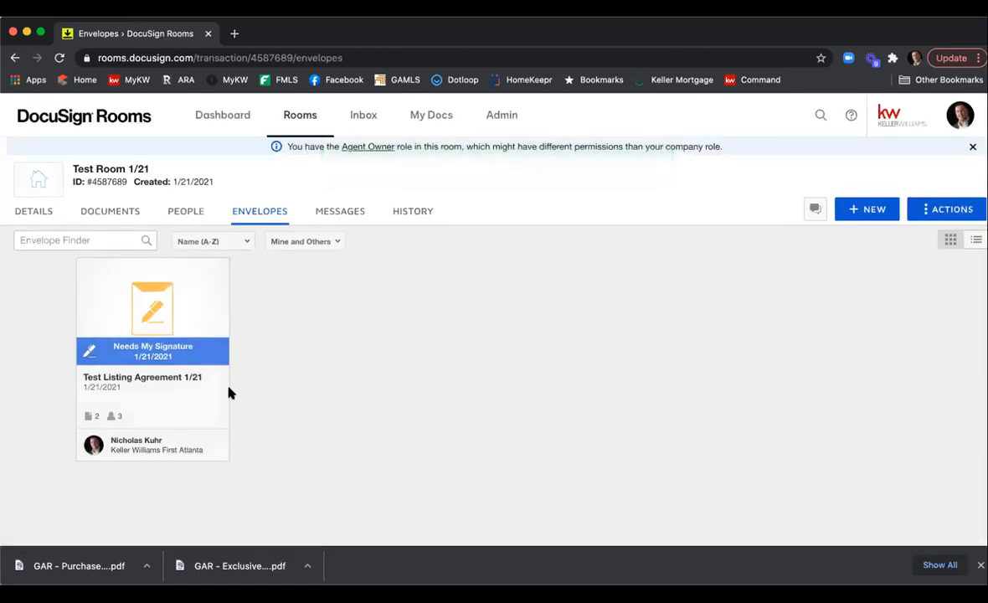
pyautogui.click(149, 331)
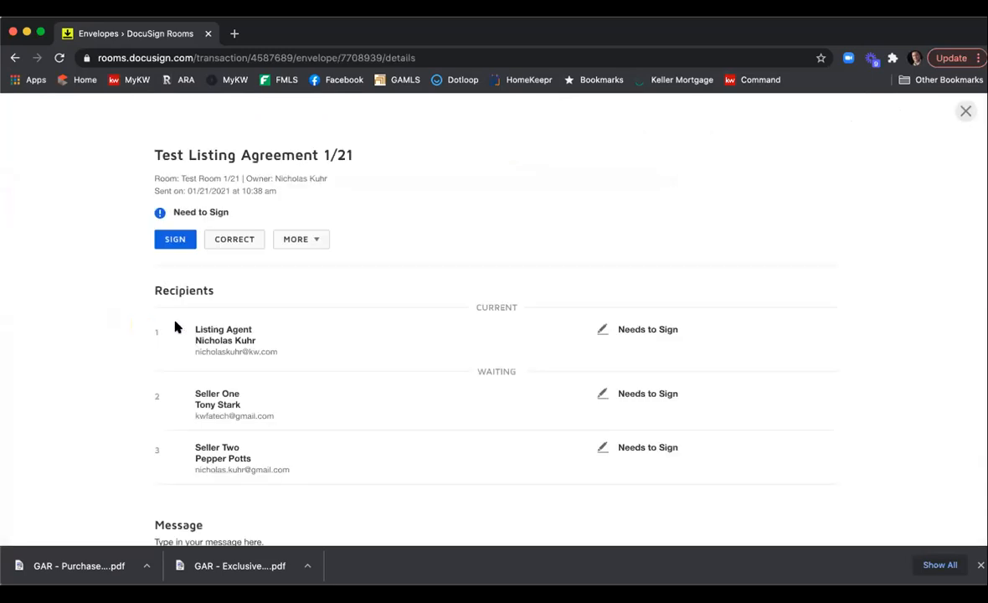
pyautogui.click(179, 238)
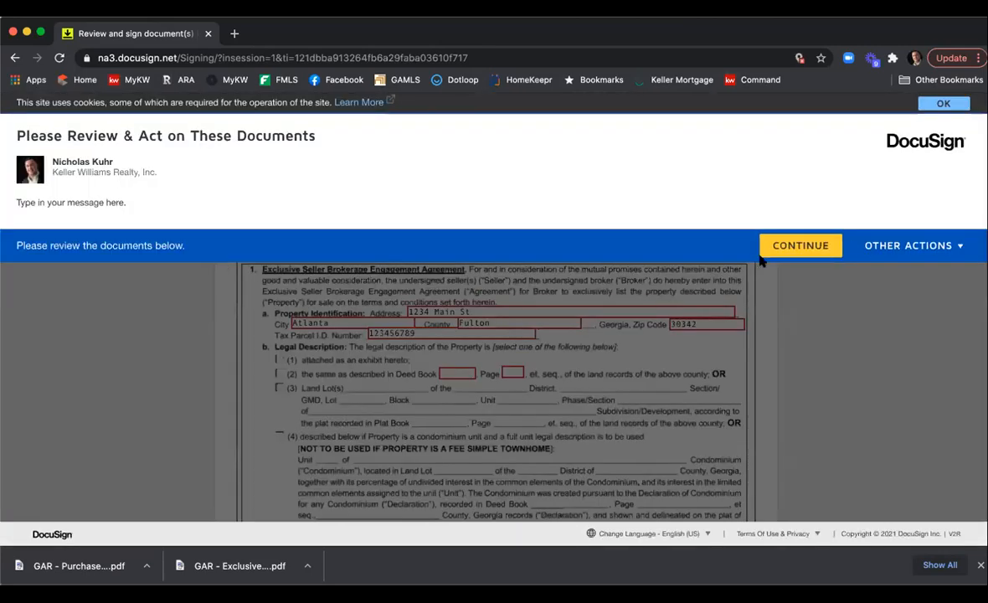
pyautogui.click(815, 248)
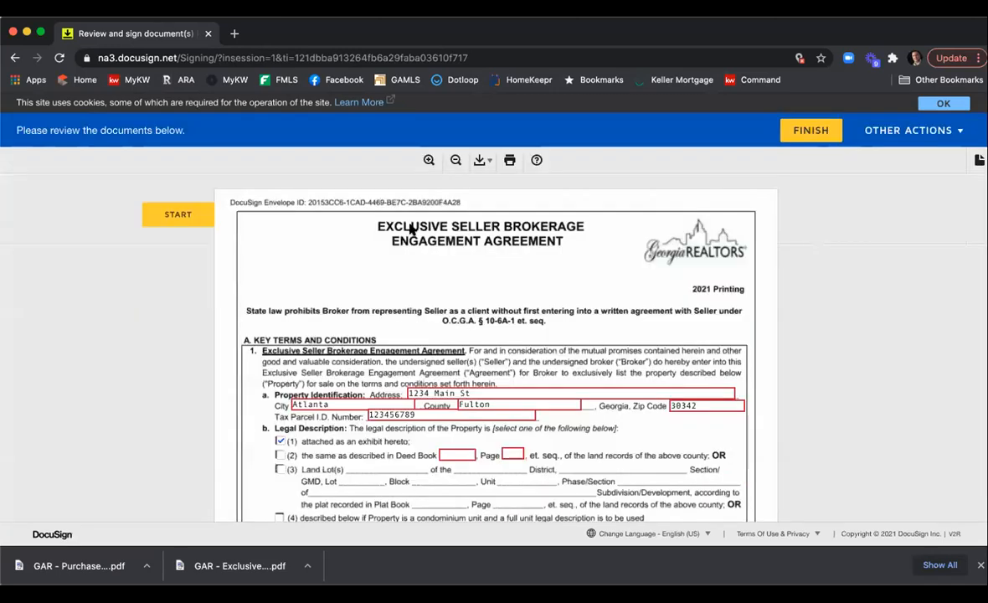
# Step through the required fields and enter 0 for the Deed Book and Page numbers.
pyautogui.click(190, 216)
pyautogui.click(191, 216)
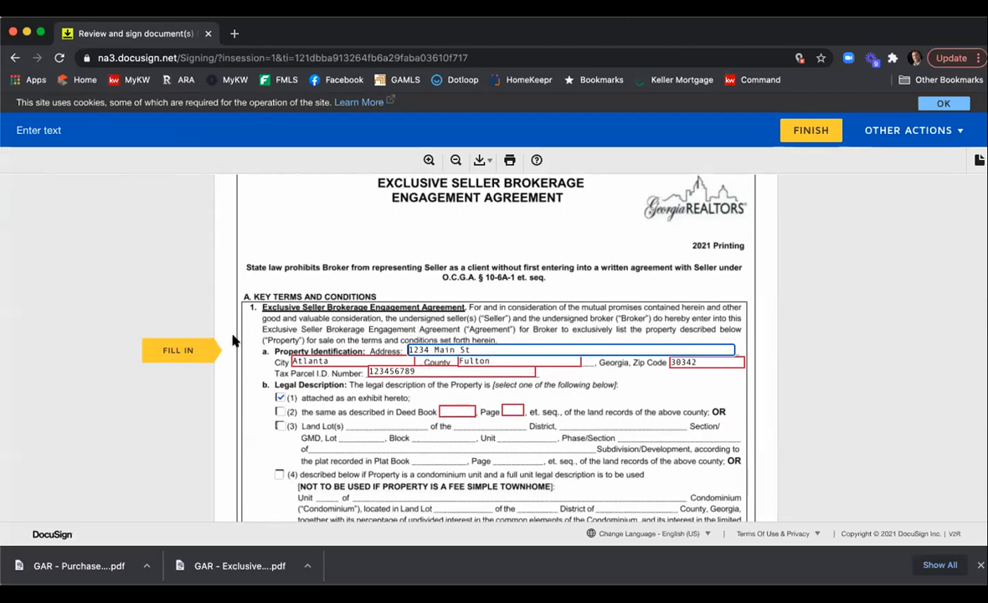
pyautogui.click(162, 350)
pyautogui.click(161, 350)
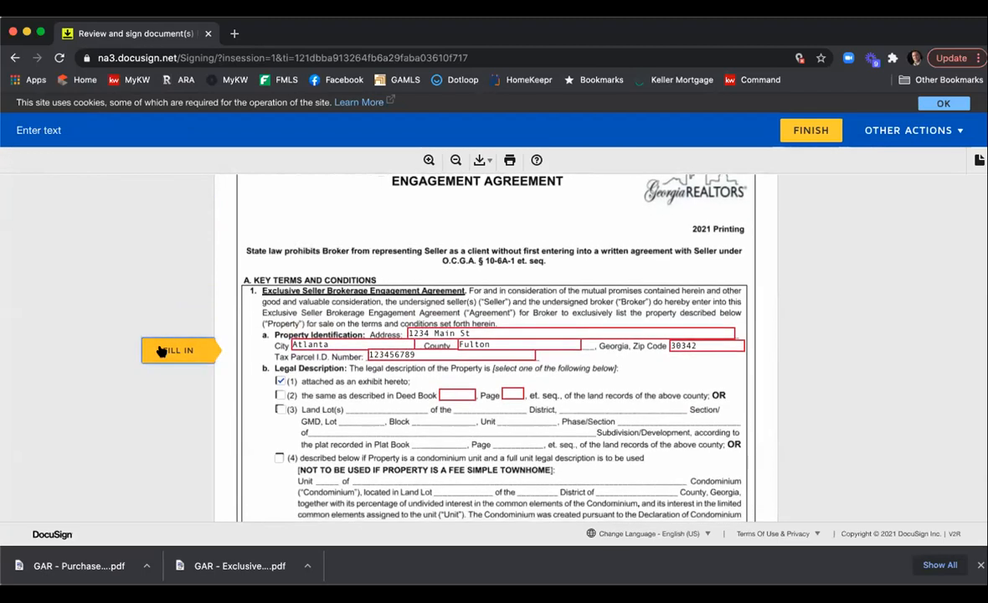
pyautogui.click(162, 351)
pyautogui.click(161, 350)
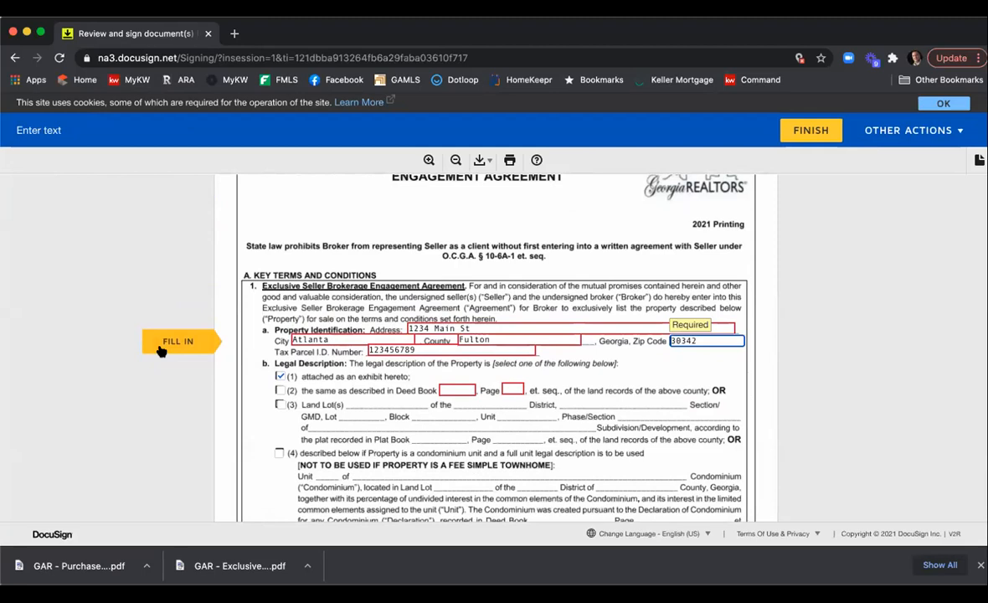
pyautogui.click(162, 351)
pyautogui.click(162, 351)
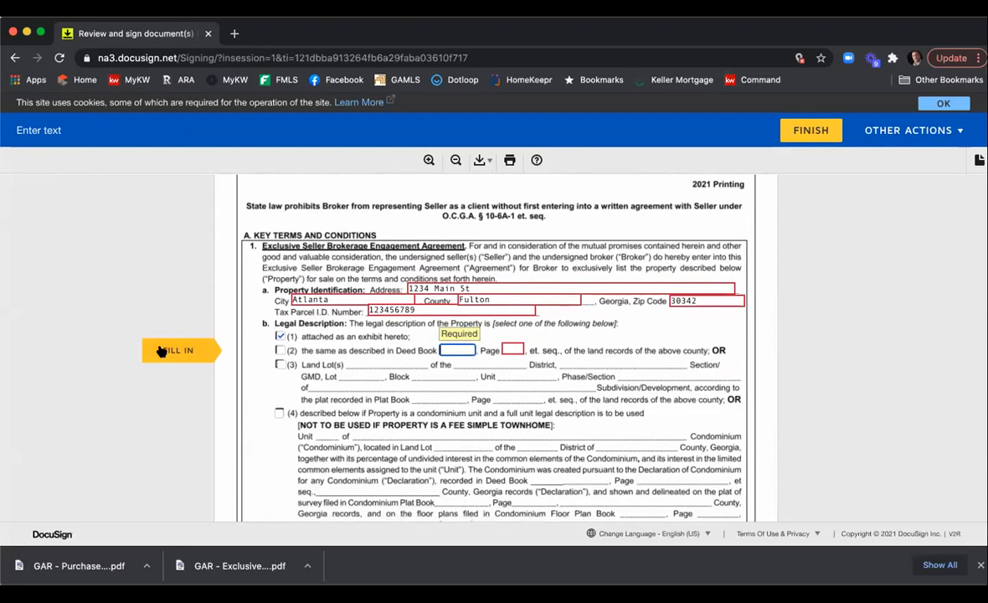
pyautogui.write('0')
pyautogui.press('Tab')
pyautogui.write('0')
pyautogui.press('Tab')
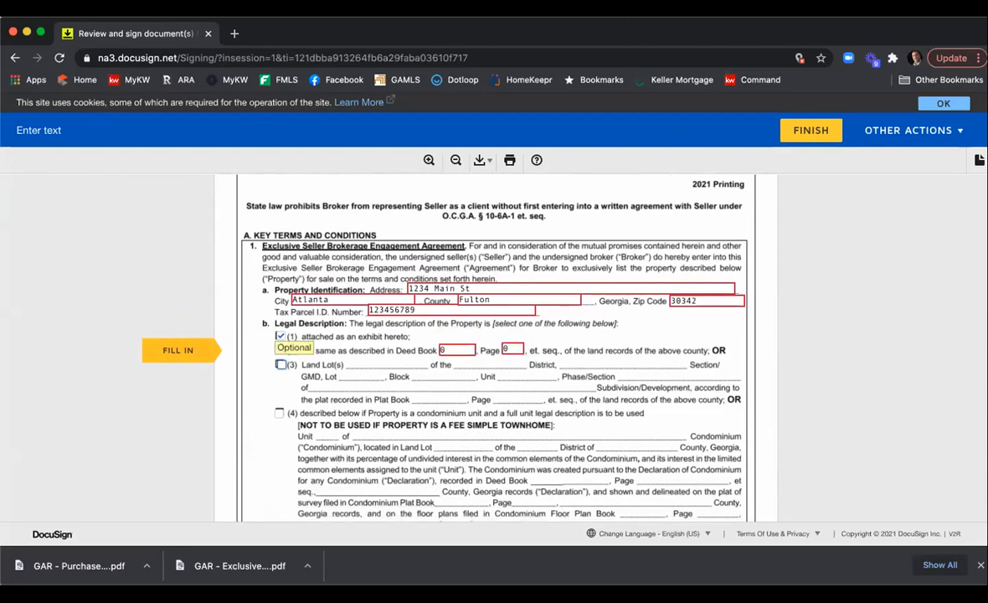
# Fill the list price and starting date fields with placeholder text.
pyautogui.click(167, 358)
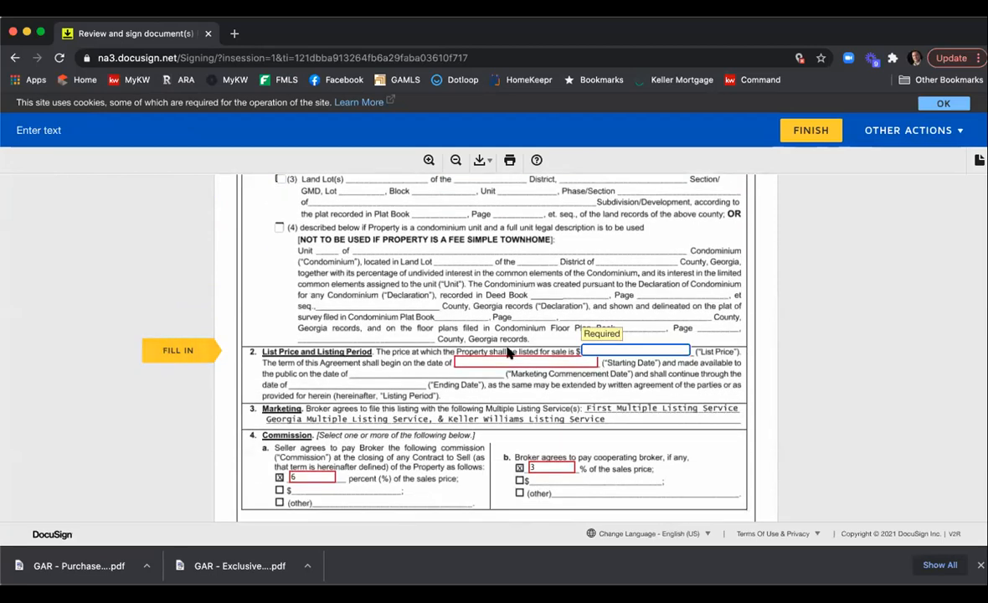
pyautogui.write('sdfsd')
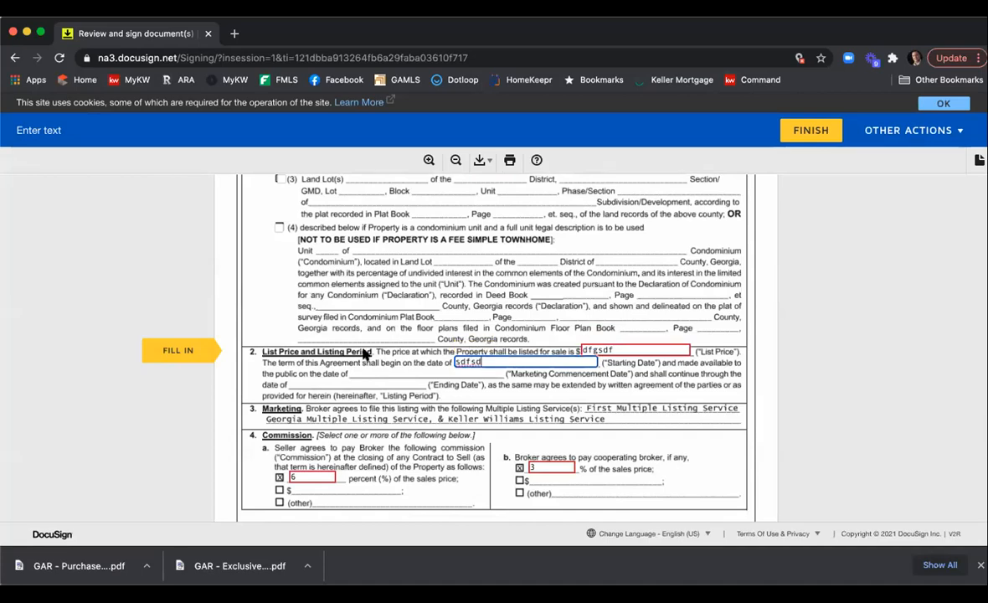
pyautogui.click(210, 349)
pyautogui.click(209, 349)
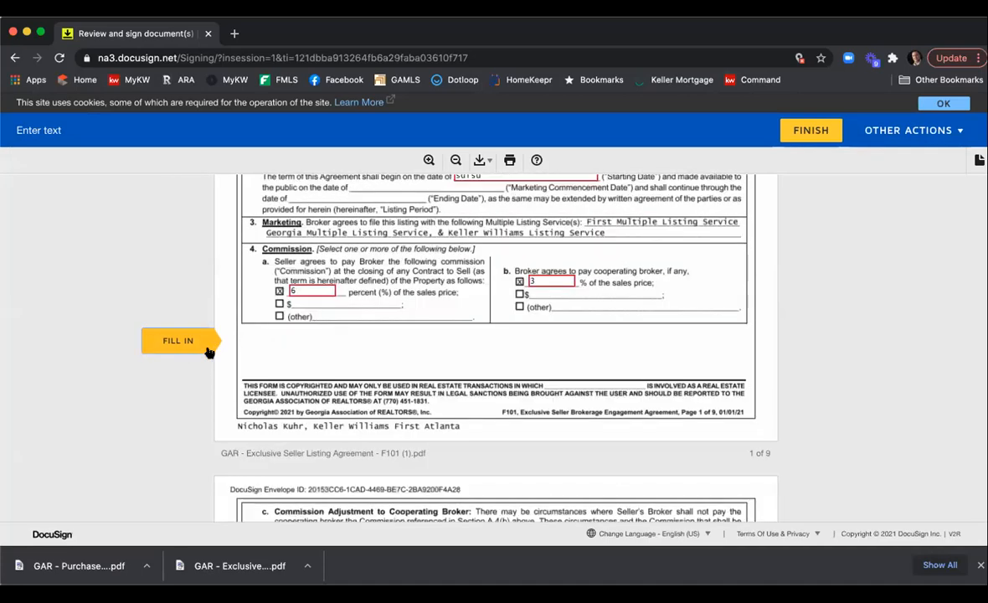
# Enter A in the Legal Description Exhibit blank and sign the Broker/Affiliated Licensee Signature field.
pyautogui.write('A')
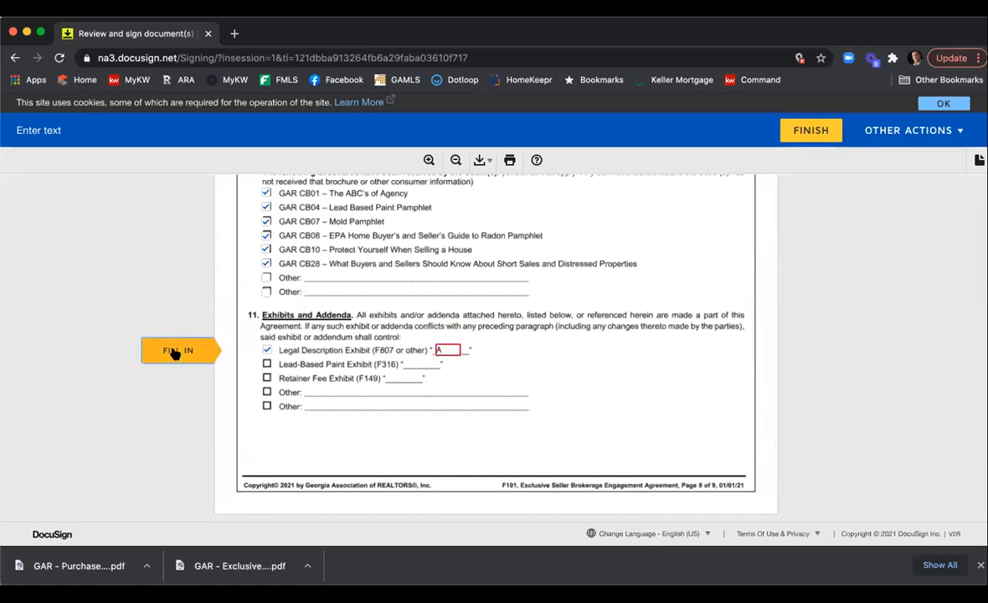
pyautogui.click(177, 350)
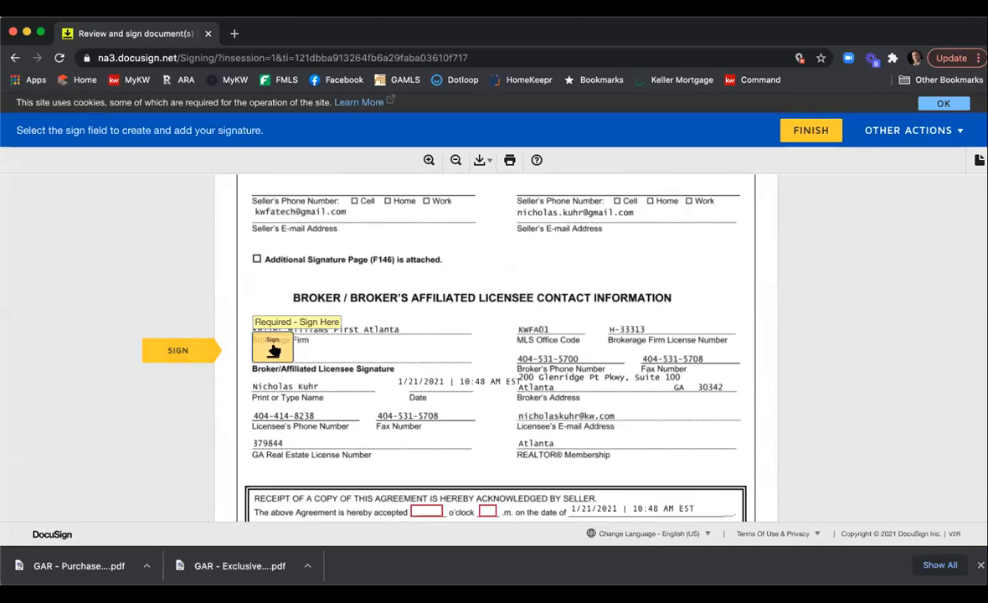
pyautogui.click(272, 347)
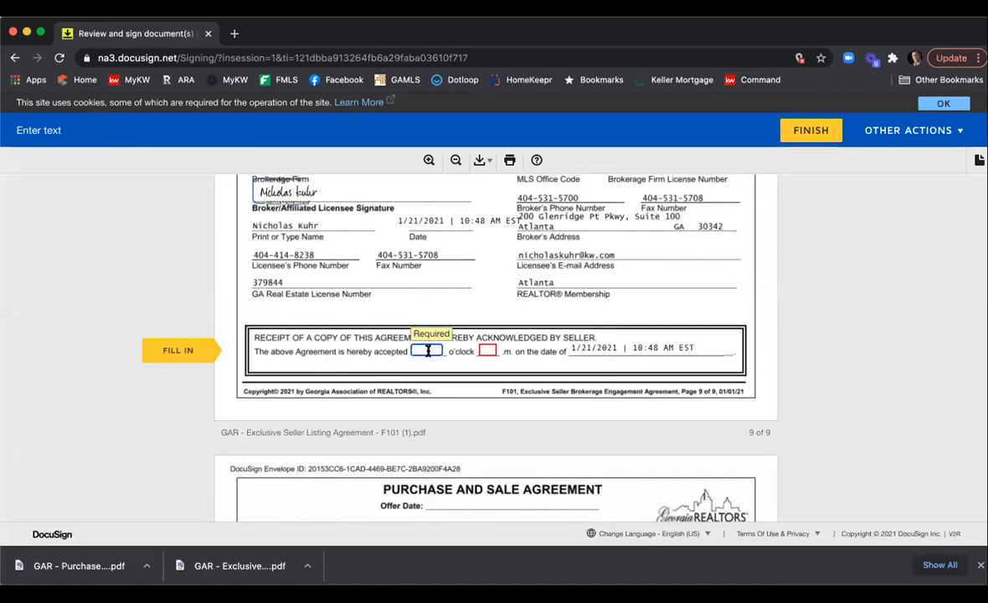
# Enter 11 and a as the acceptance time in the seller's receipt of the agreement.
pyautogui.write('11')
pyautogui.press('Tab')
pyautogui.write('a')
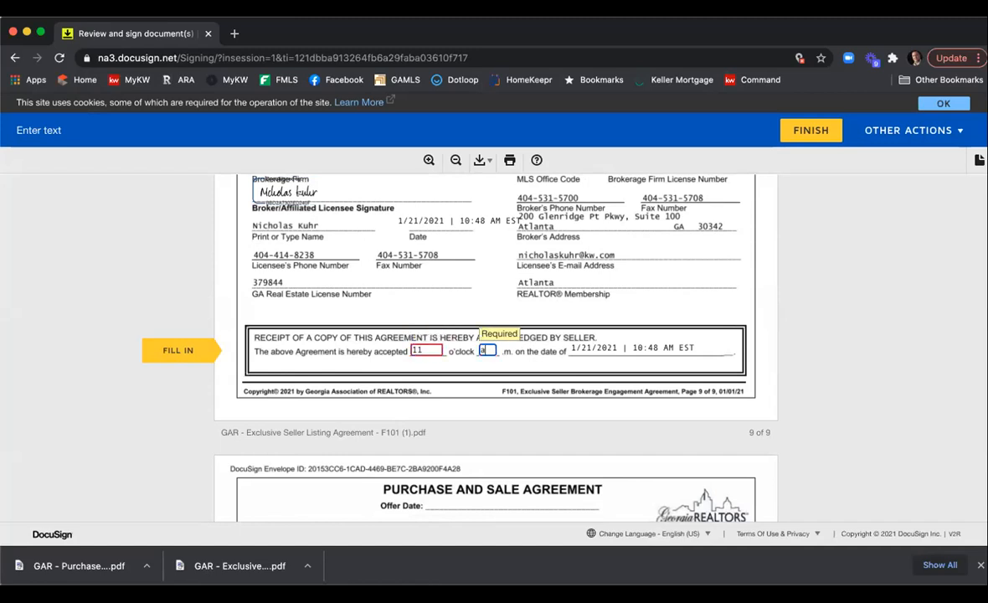
# Sign the seller's broker signature on the purchase and sale agreement and finish signing.
pyautogui.click(202, 347)
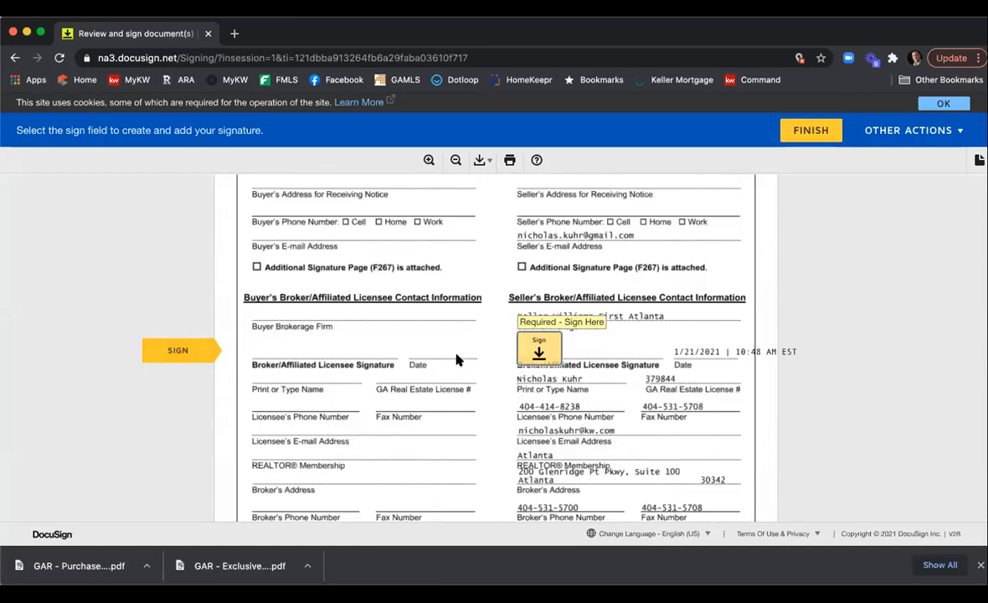
pyautogui.click(529, 347)
pyautogui.click(811, 130)
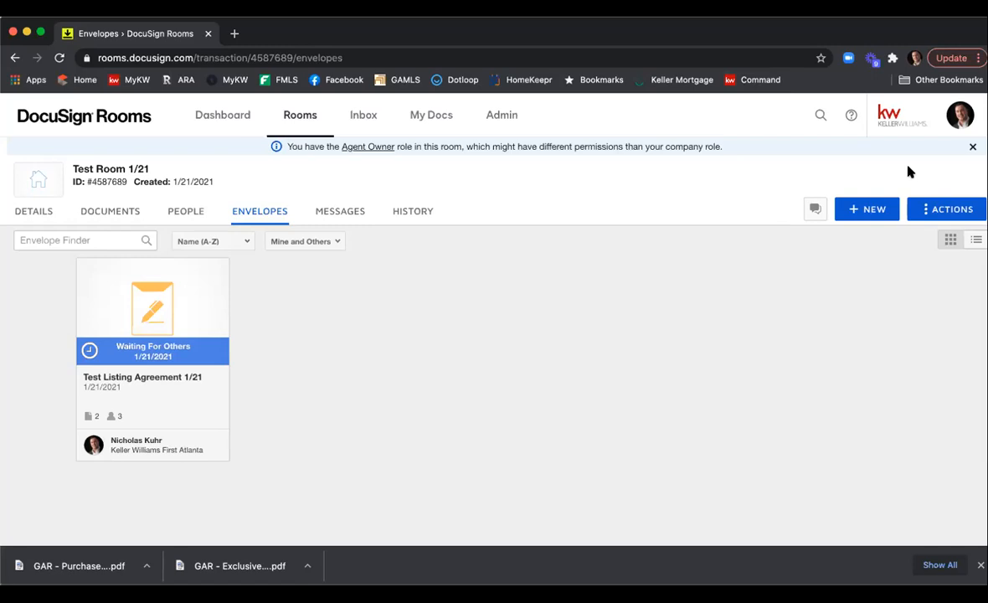
# Switch from Rooms to DocuSign eSignature and open the templates list.
pyautogui.click(960, 115)
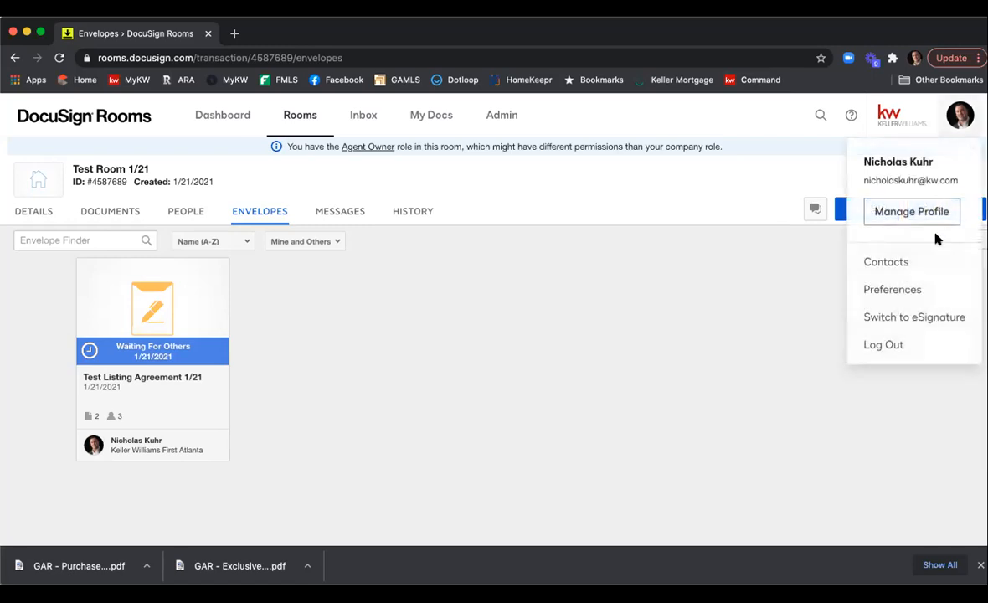
pyautogui.click(933, 316)
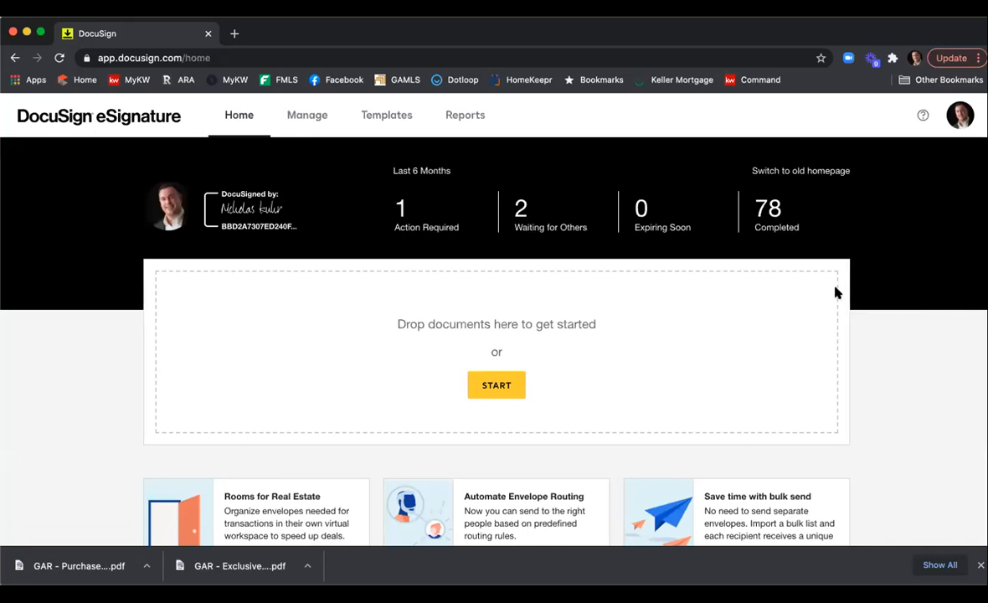
pyautogui.click(382, 115)
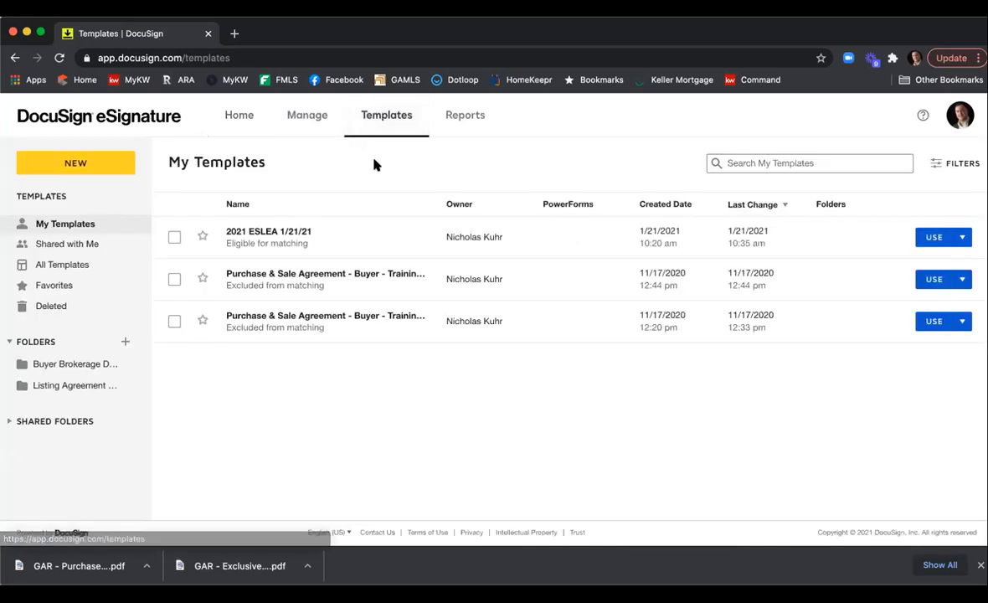
# Download the 2021 ESLEA 1/21/21 template from the templates list.
pyautogui.click(173, 238)
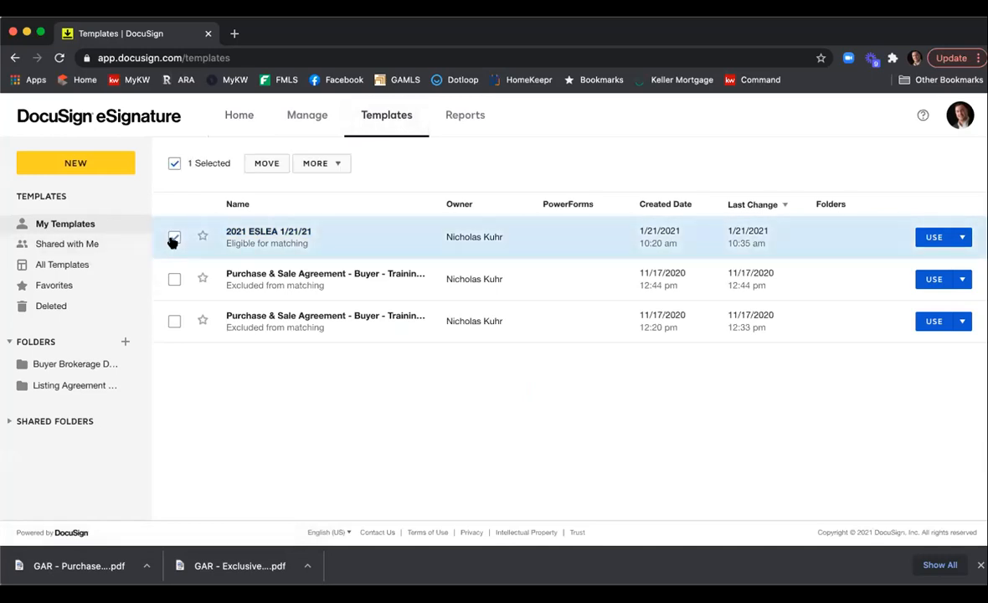
pyautogui.click(343, 164)
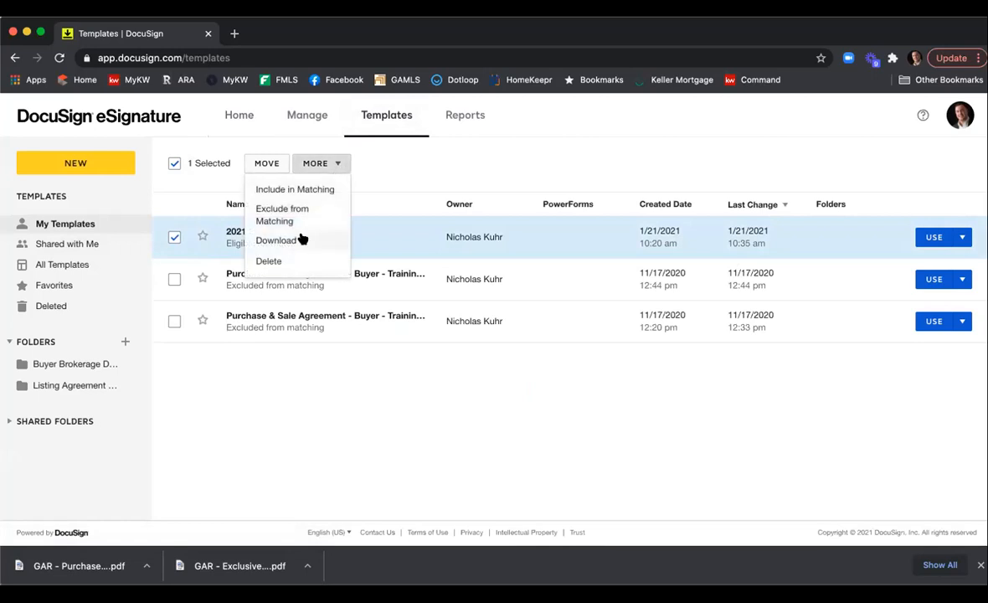
pyautogui.click(302, 240)
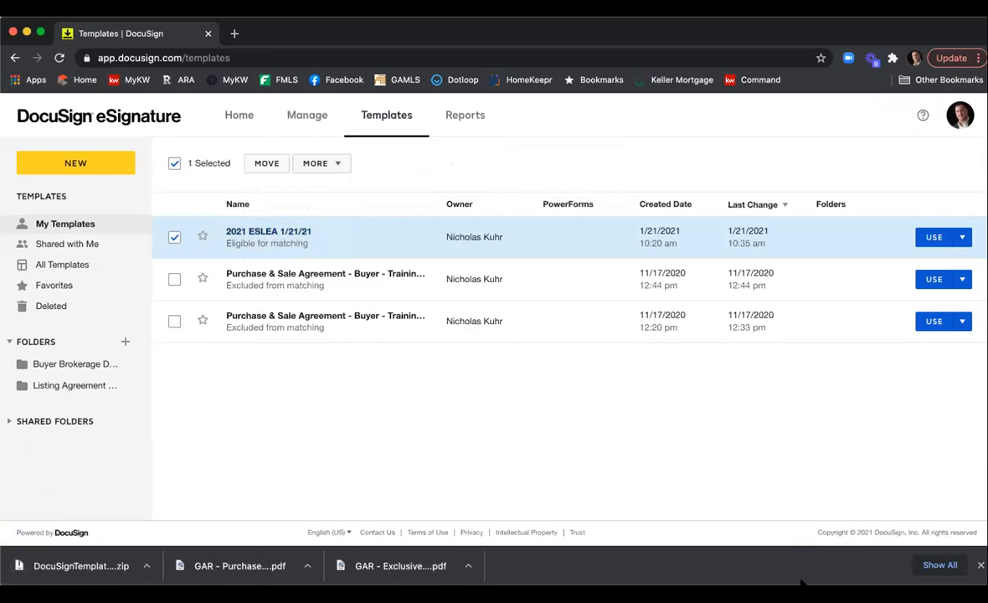
# Open a new browser tab and go to Gmail.
pyautogui.click(810, 511)
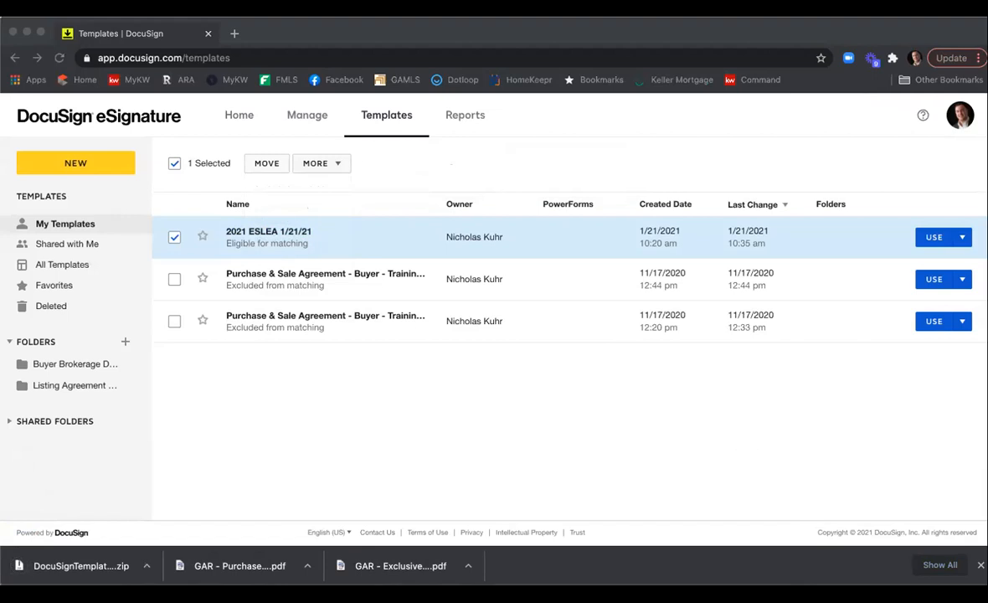
pyautogui.click(469, 419)
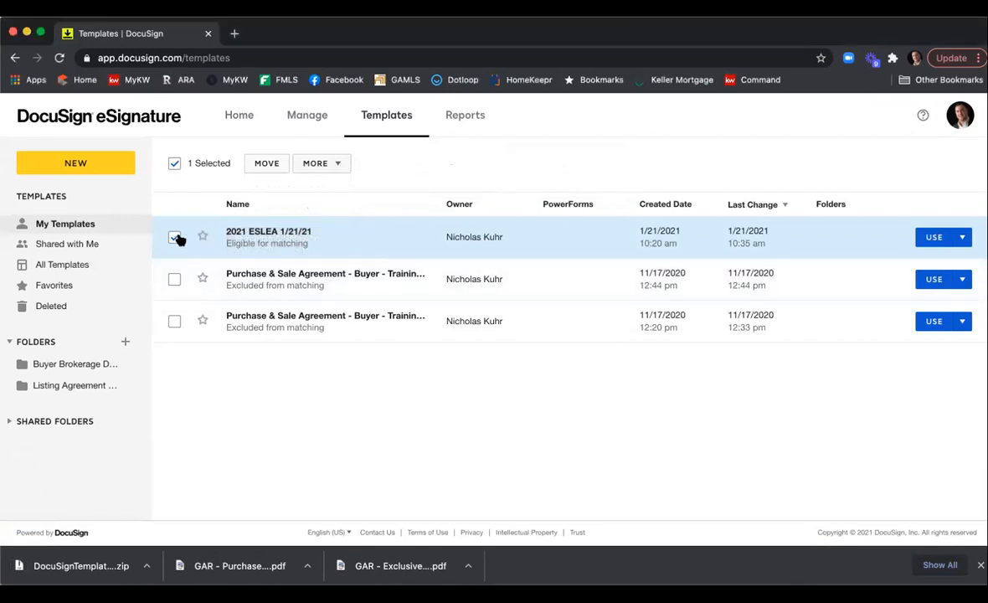
pyautogui.click(233, 34)
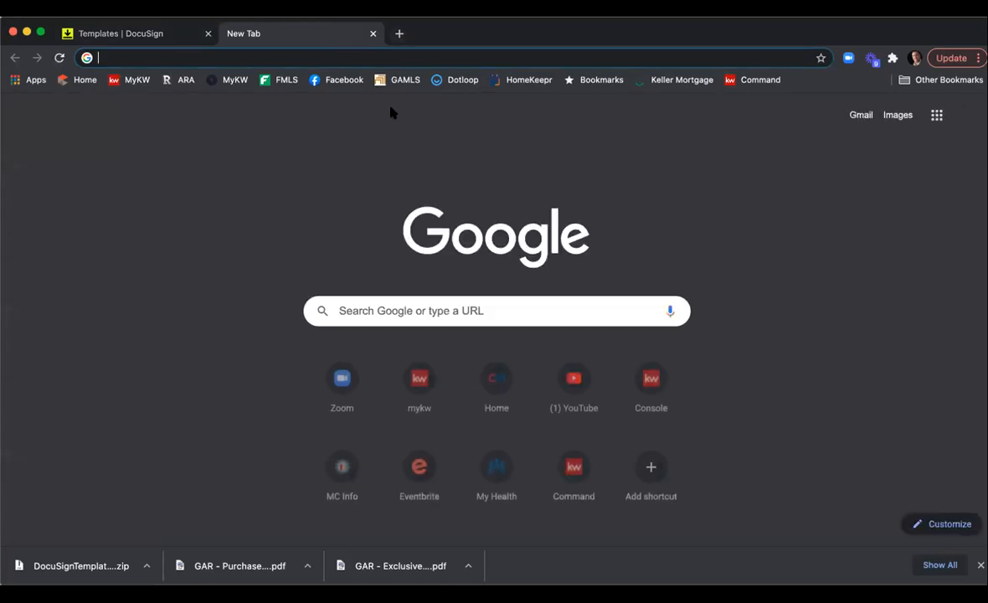
pyautogui.write('gmail')
pyautogui.press('Return')
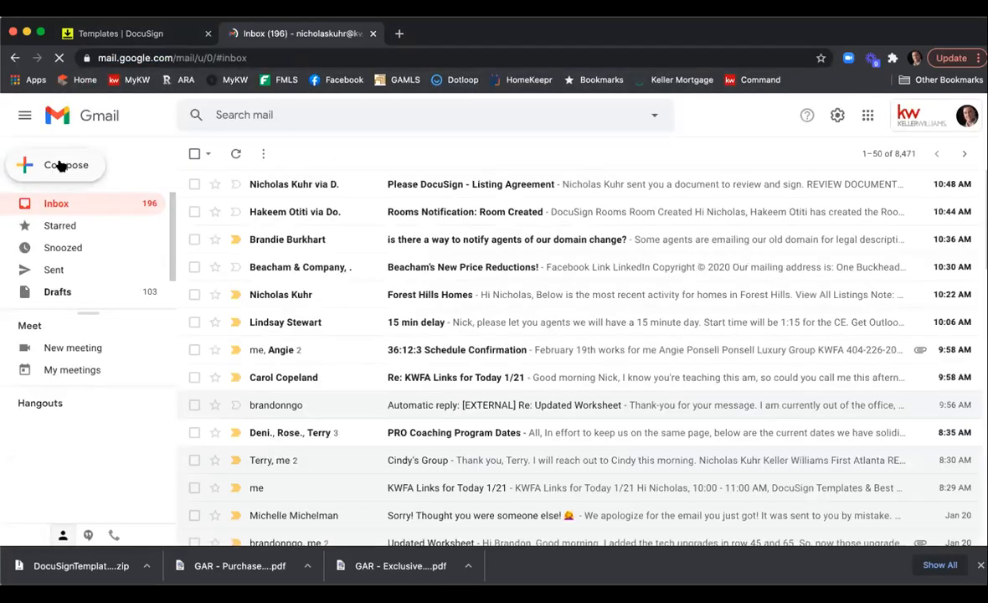
# Compose a new email to a colleague with the subject Template.
pyautogui.click(60, 165)
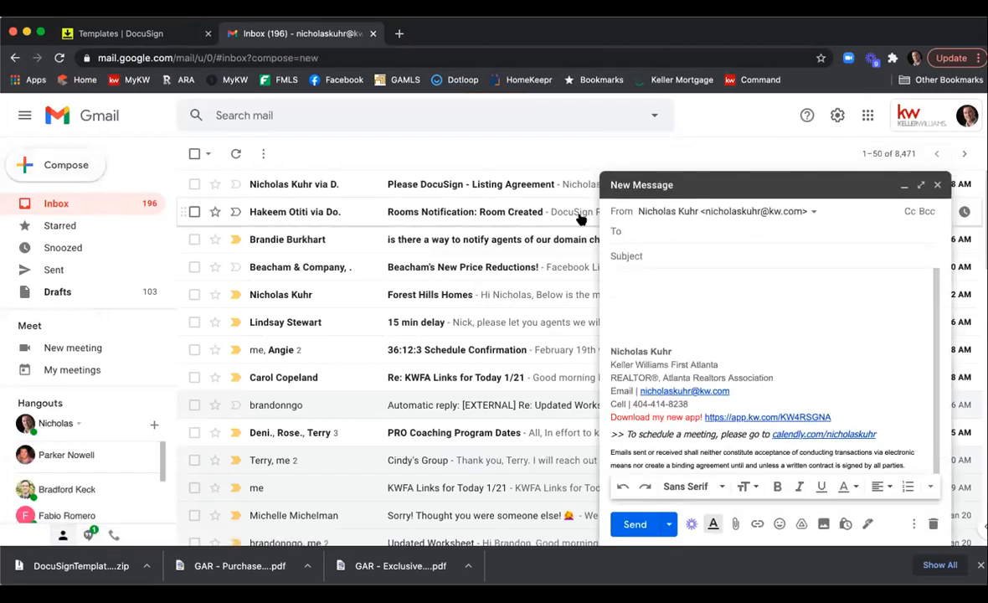
pyautogui.write('shad')
pyautogui.press('Return')
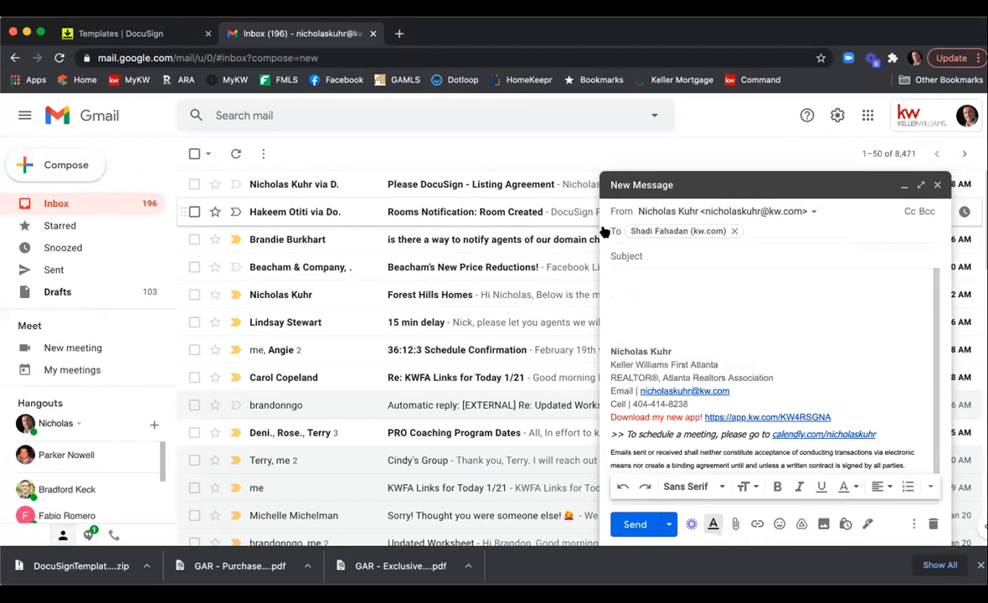
pyautogui.click(662, 254)
pyautogui.write('Template')
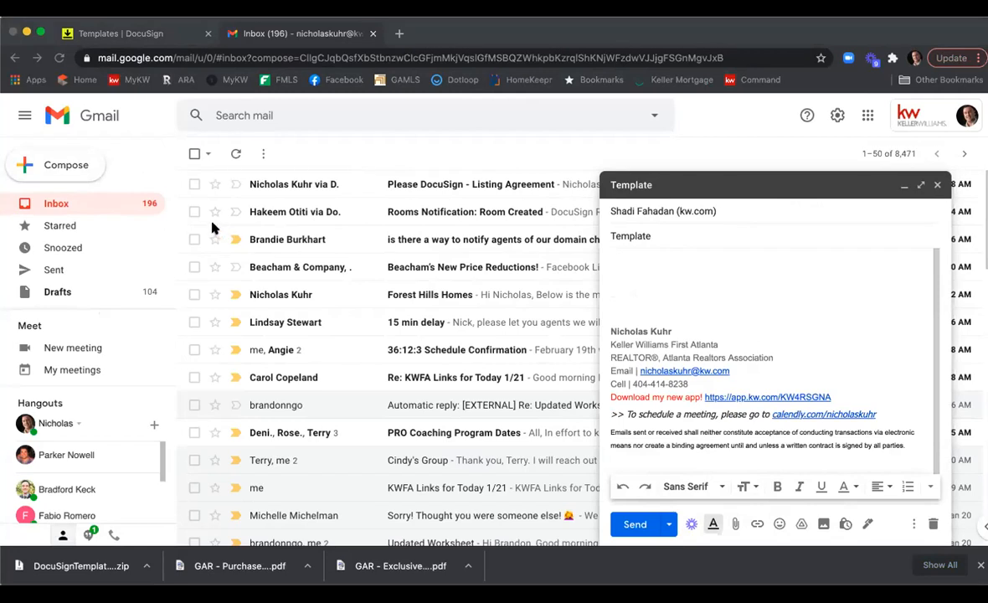
# Attach the downloaded 2021_ESLEA_1_21_21.json template file to the email draft.
pyautogui.click(958, 362)
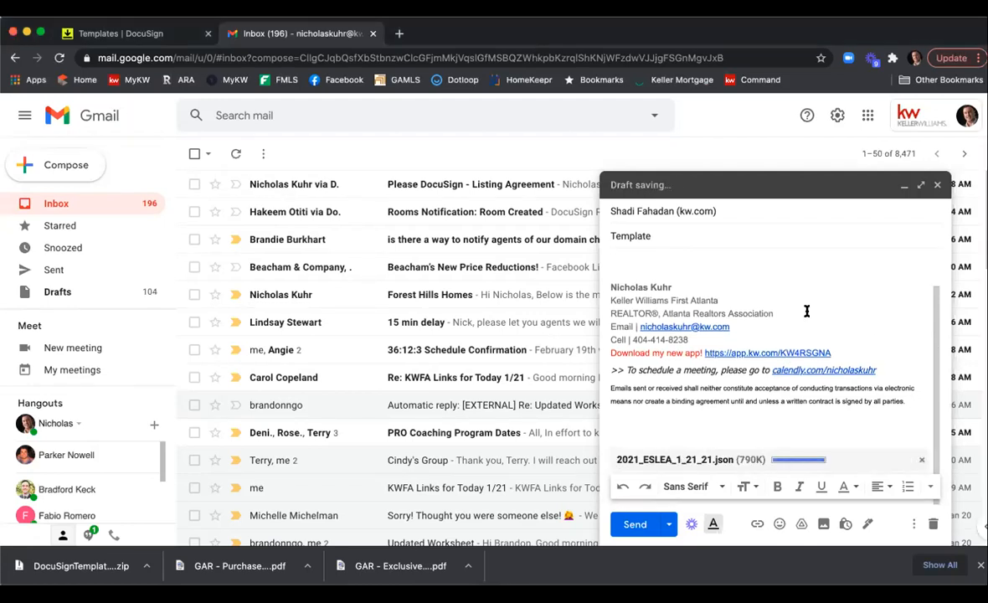
pyautogui.scroll(1, 790, 354)
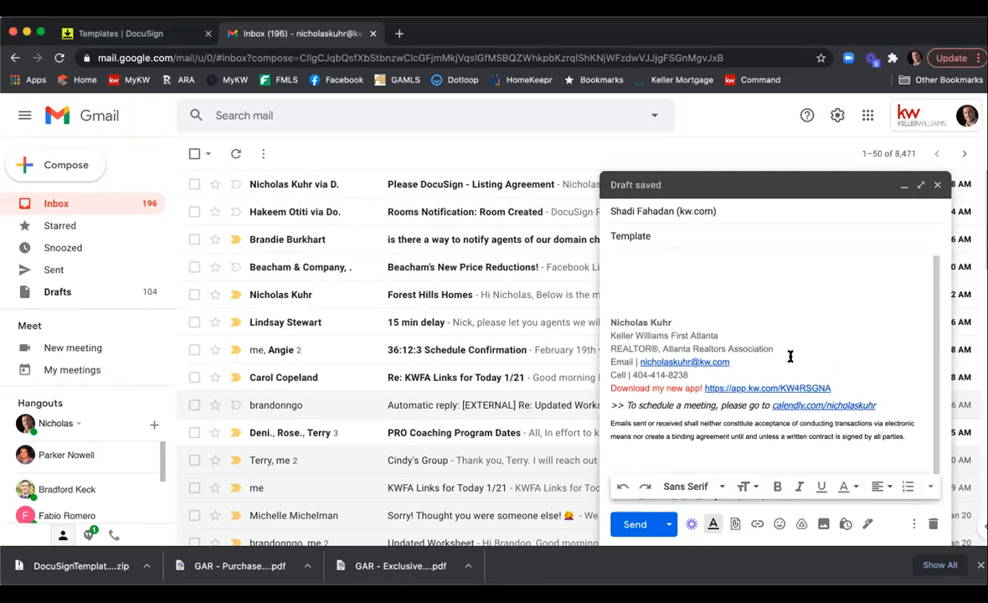
pyautogui.scroll(-1, 789, 354)
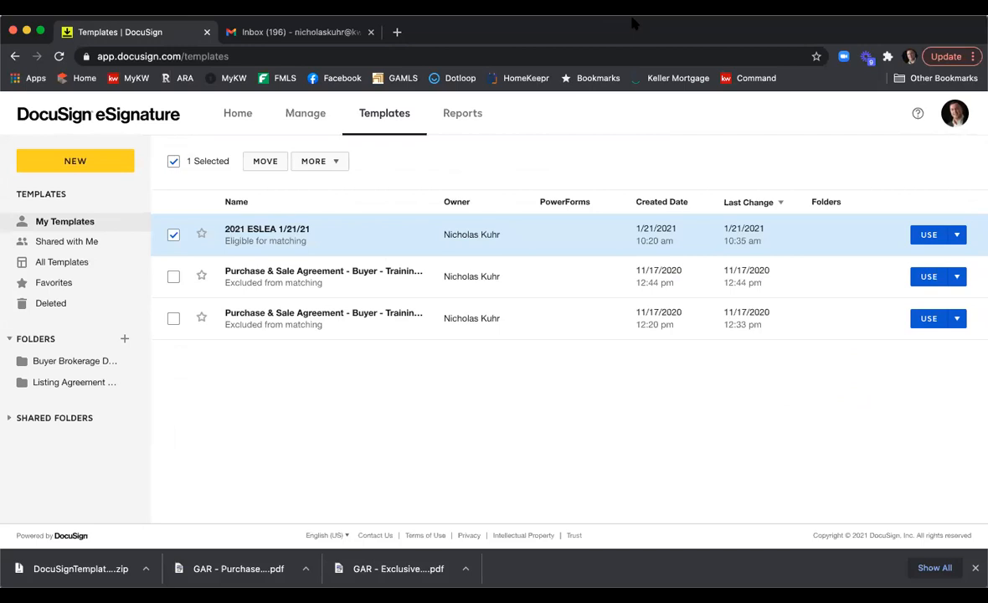
# Back in eSignature, upload the downloaded template file as a new template.
pyautogui.click(174, 235)
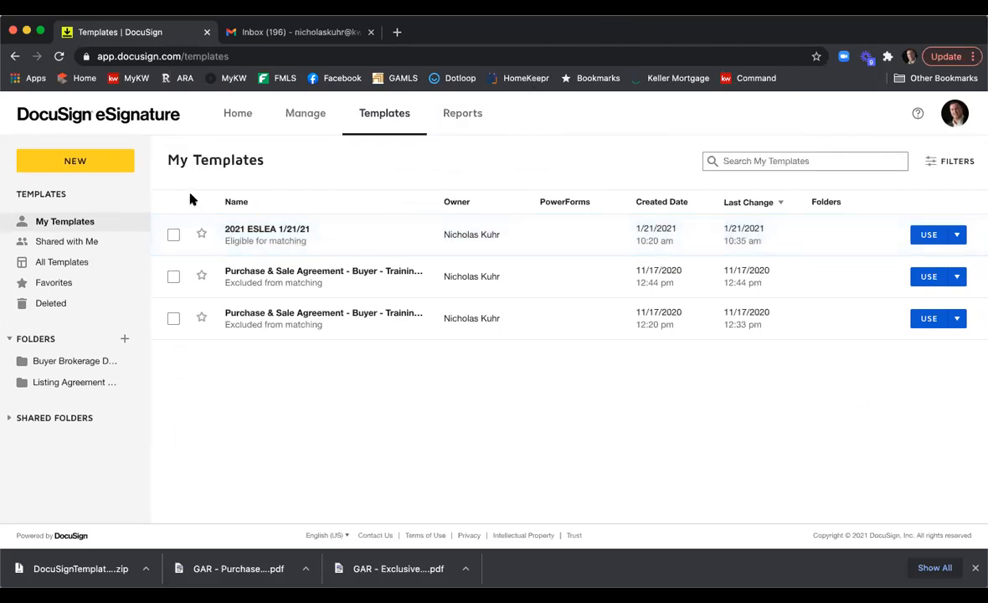
pyautogui.click(99, 163)
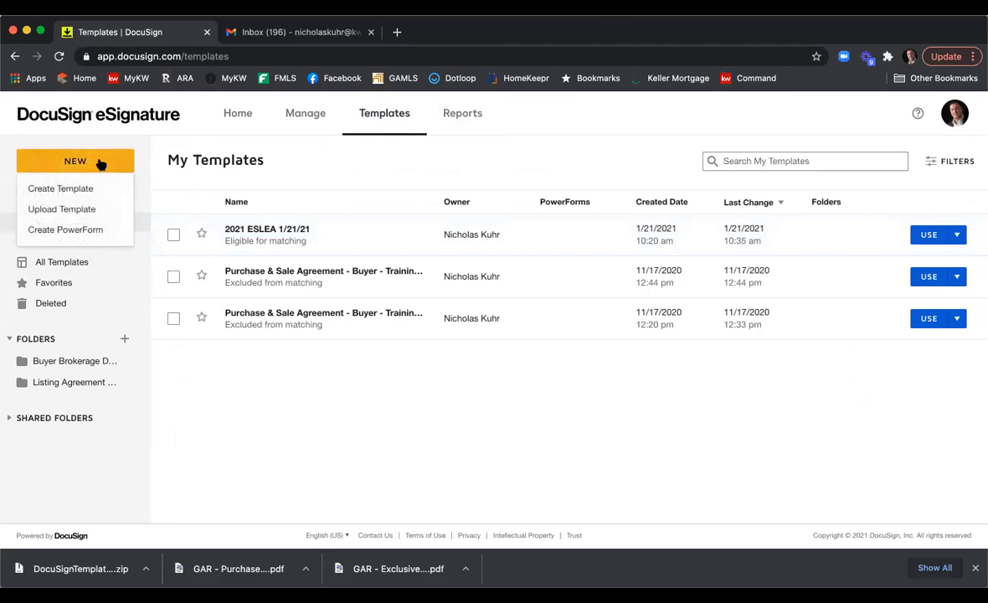
pyautogui.click(92, 209)
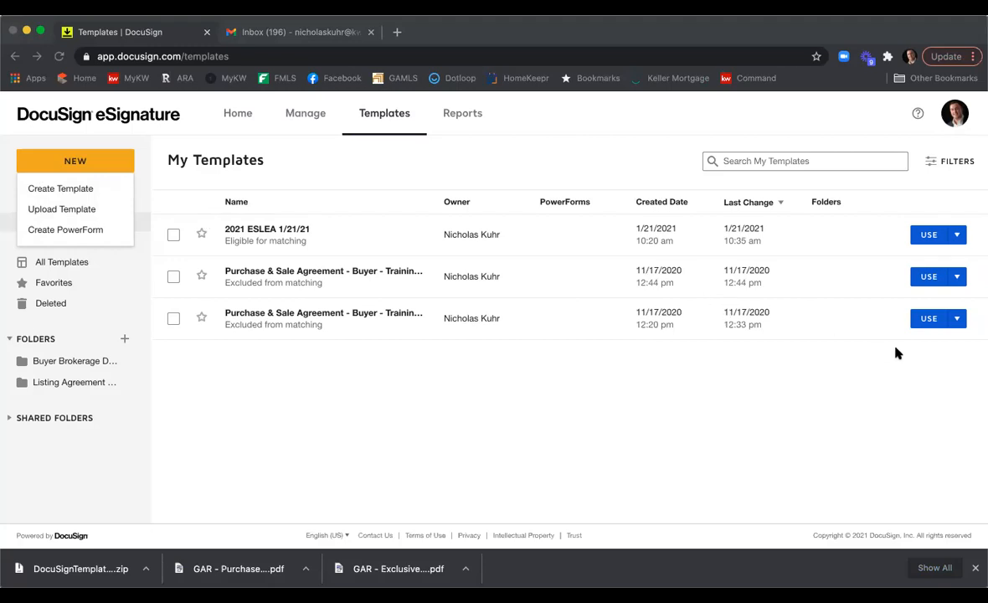
pyautogui.click(945, 360)
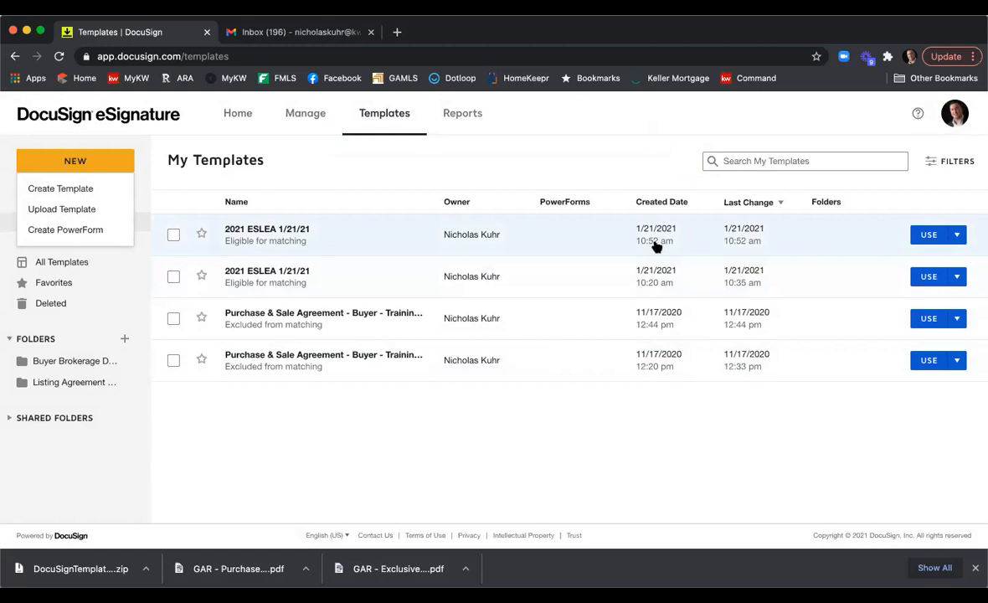
# Open the newly uploaded template for editing and rename it 2021 ESLEA Second Doc.
pyautogui.click(173, 234)
pyautogui.click(340, 162)
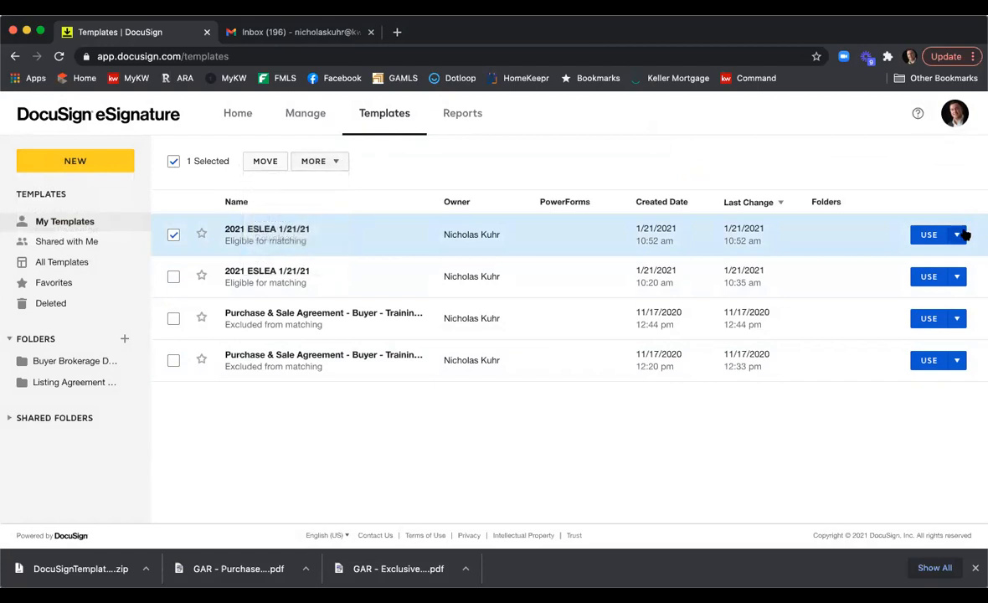
pyautogui.click(961, 234)
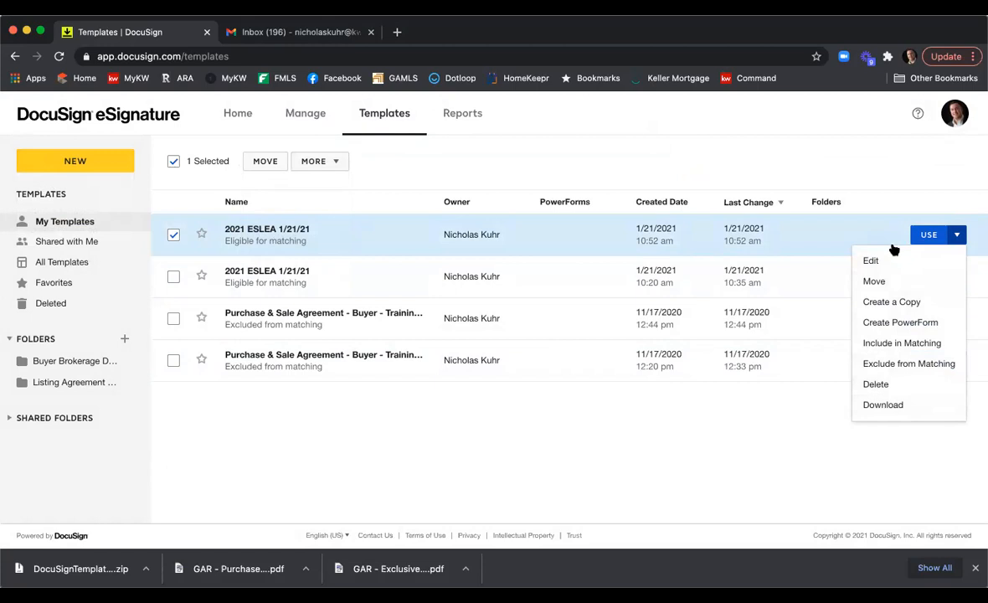
pyautogui.click(869, 259)
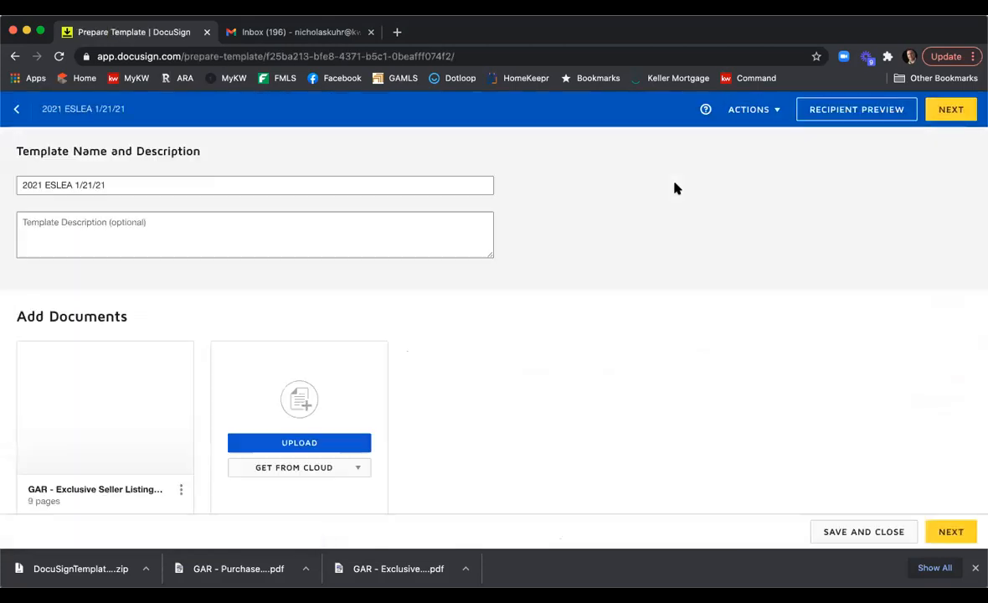
pyautogui.click(66, 184)
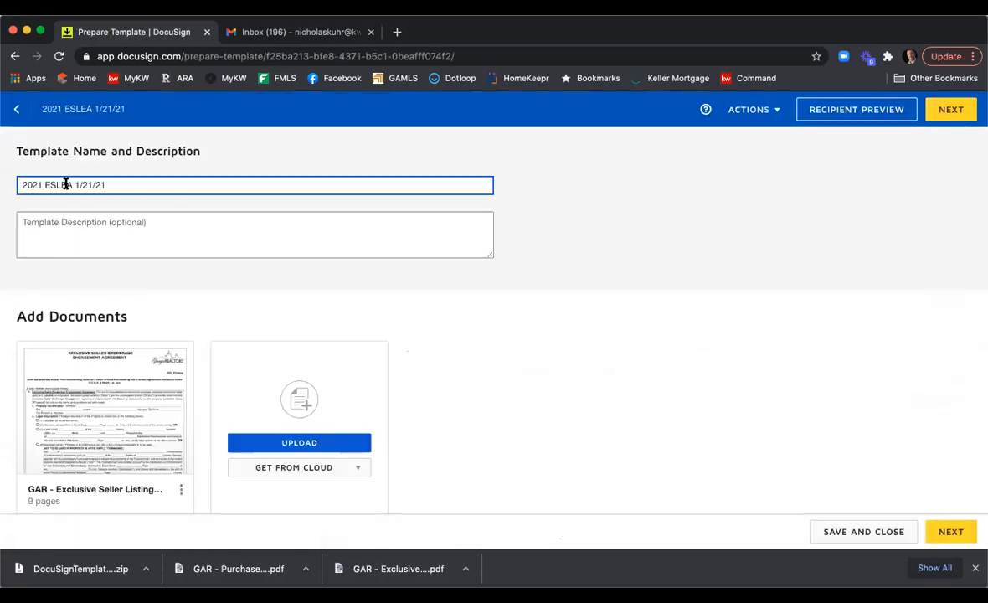
pyautogui.moveTo(74, 184); pyautogui.dragTo(258, 201)
pyautogui.write('S')
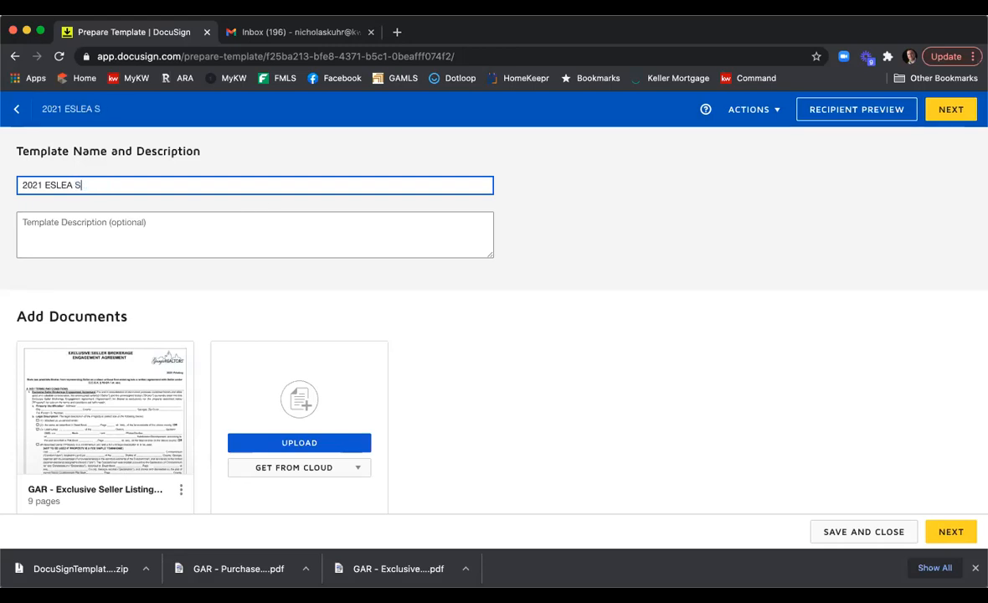
pyautogui.write('econd Doc')
# Step through the template's recipient roles and document fields, then save and close the template.
pyautogui.scroll(-5, 478, 236)
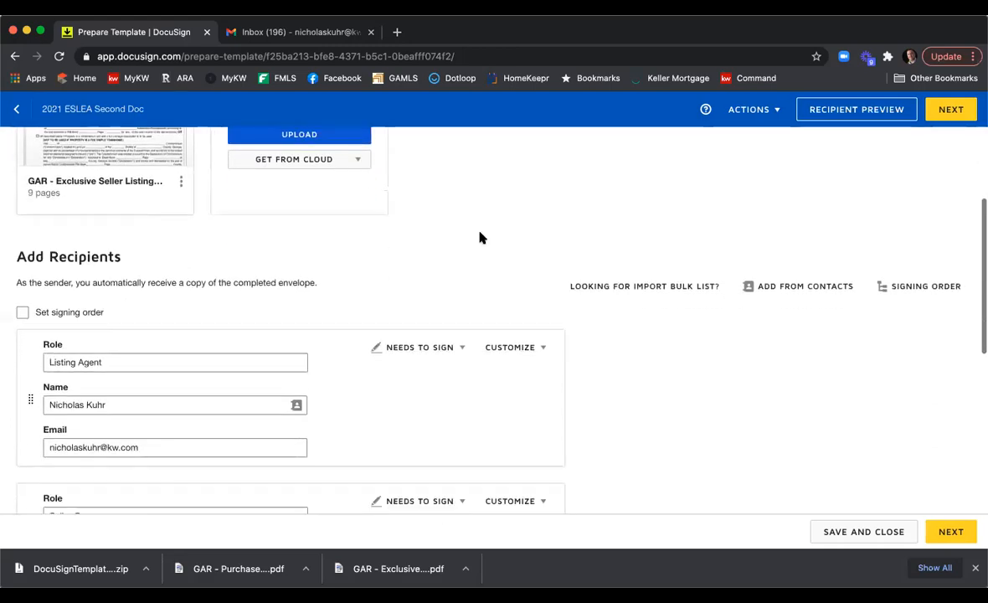
pyautogui.scroll(-2, 479, 237)
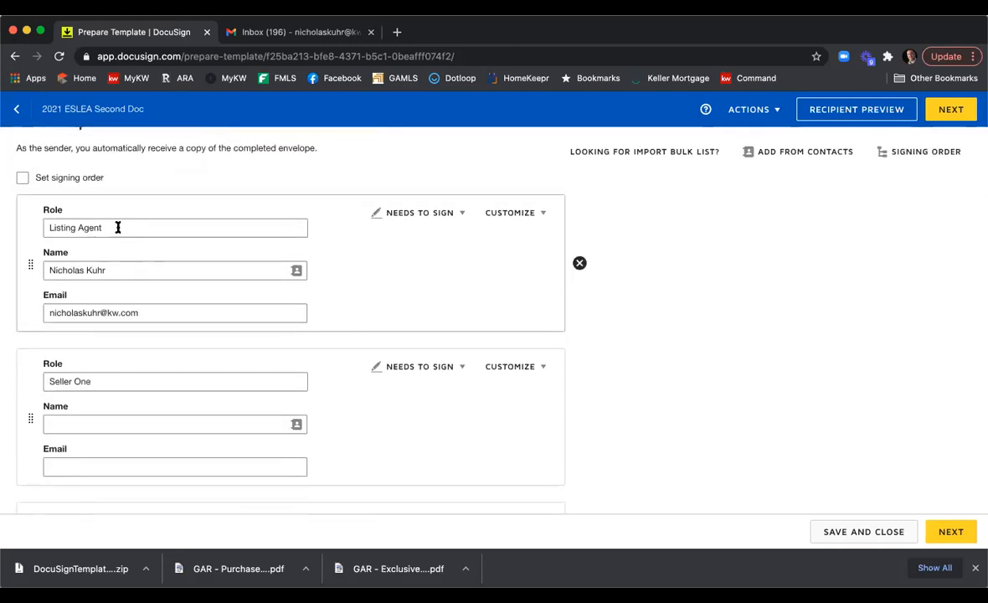
pyautogui.scroll(-2, 117, 226)
pyautogui.scroll(3, 117, 226)
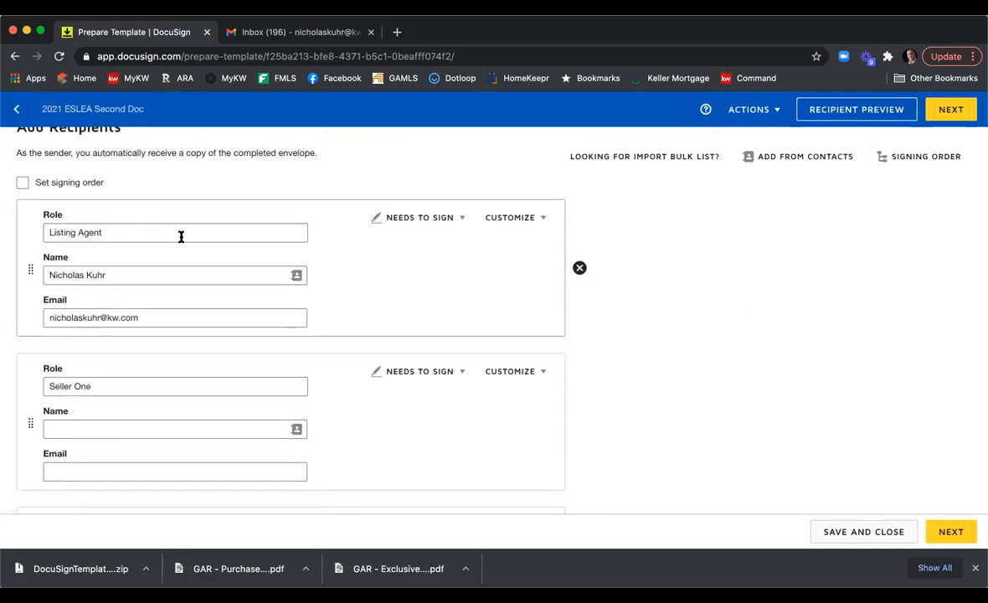
pyautogui.scroll(-2, 181, 233)
pyautogui.scroll(-8, 326, 247)
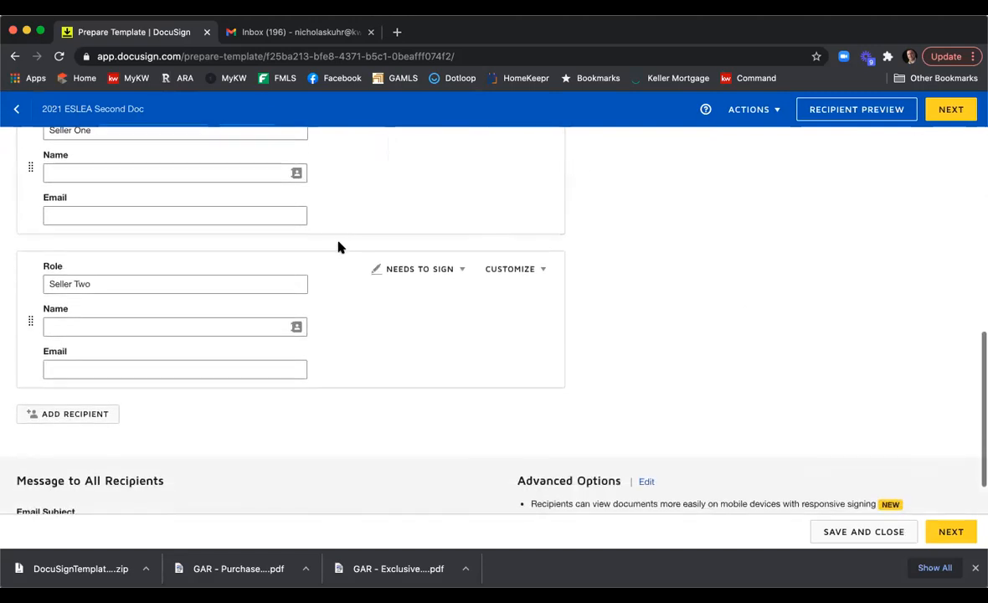
pyautogui.click(948, 531)
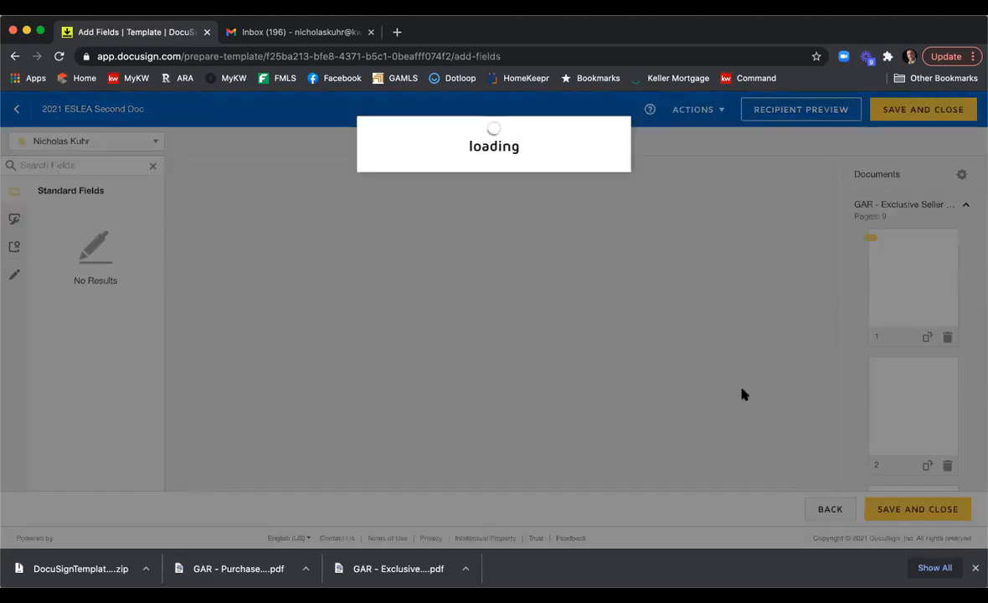
pyautogui.scroll(-8, 682, 383)
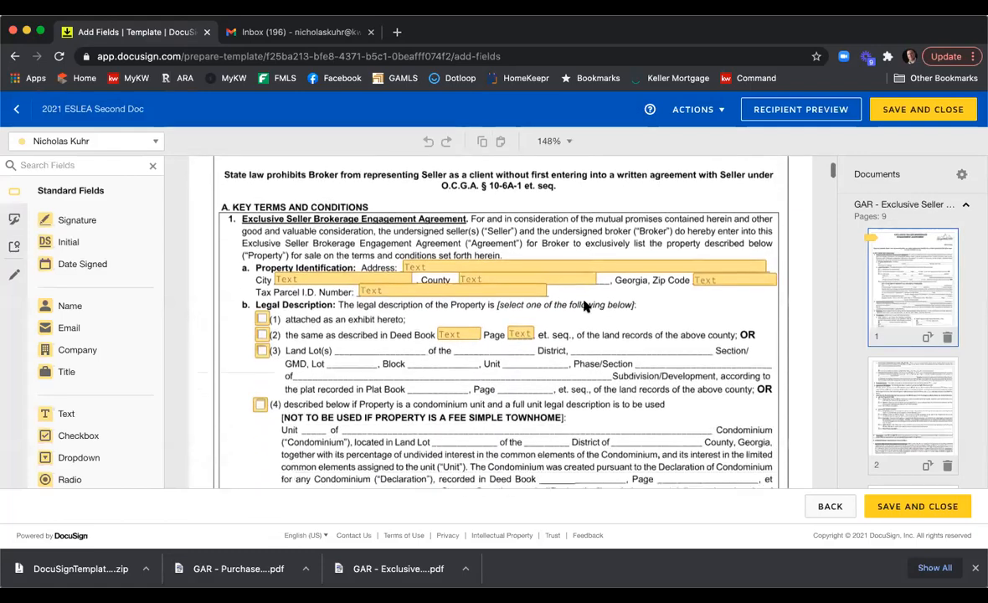
pyautogui.scroll(-10, 585, 307)
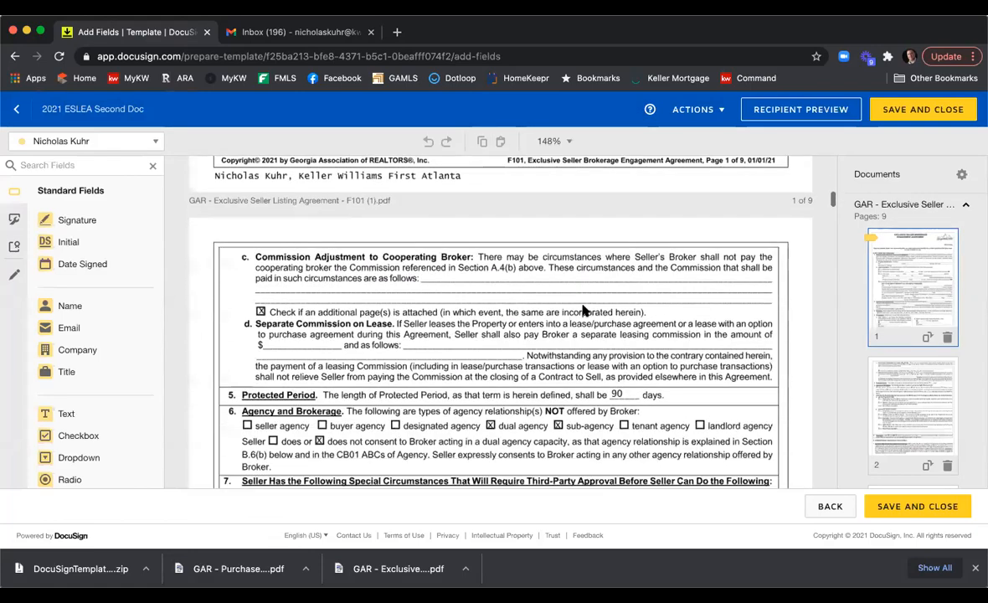
pyautogui.scroll(1, 626, 329)
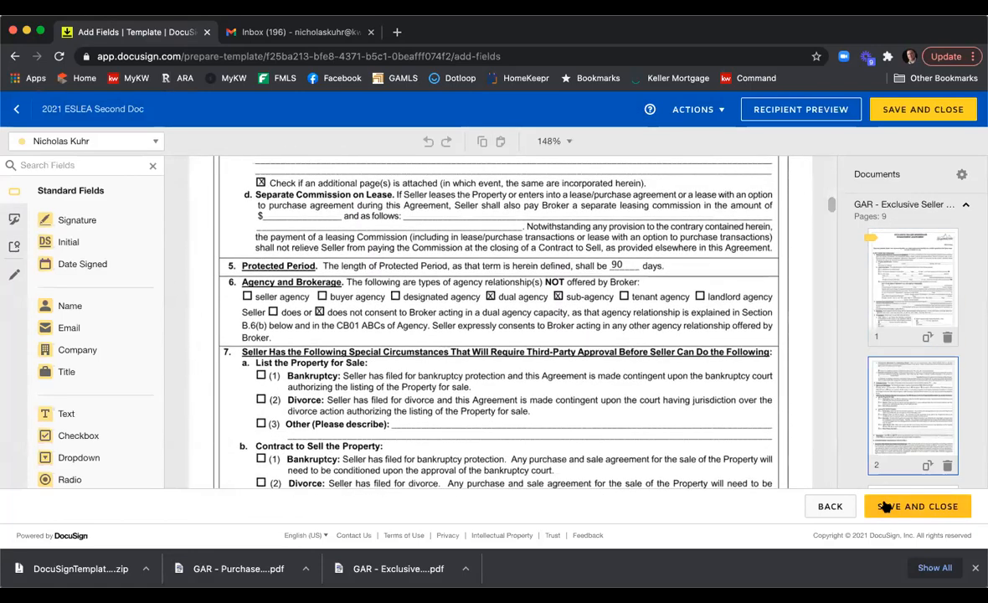
pyautogui.click(885, 506)
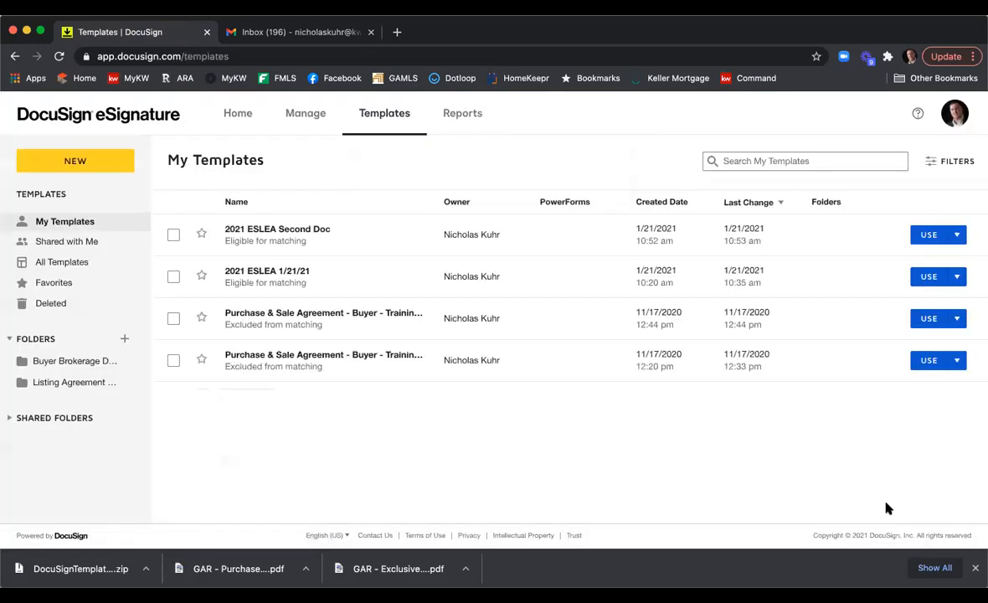